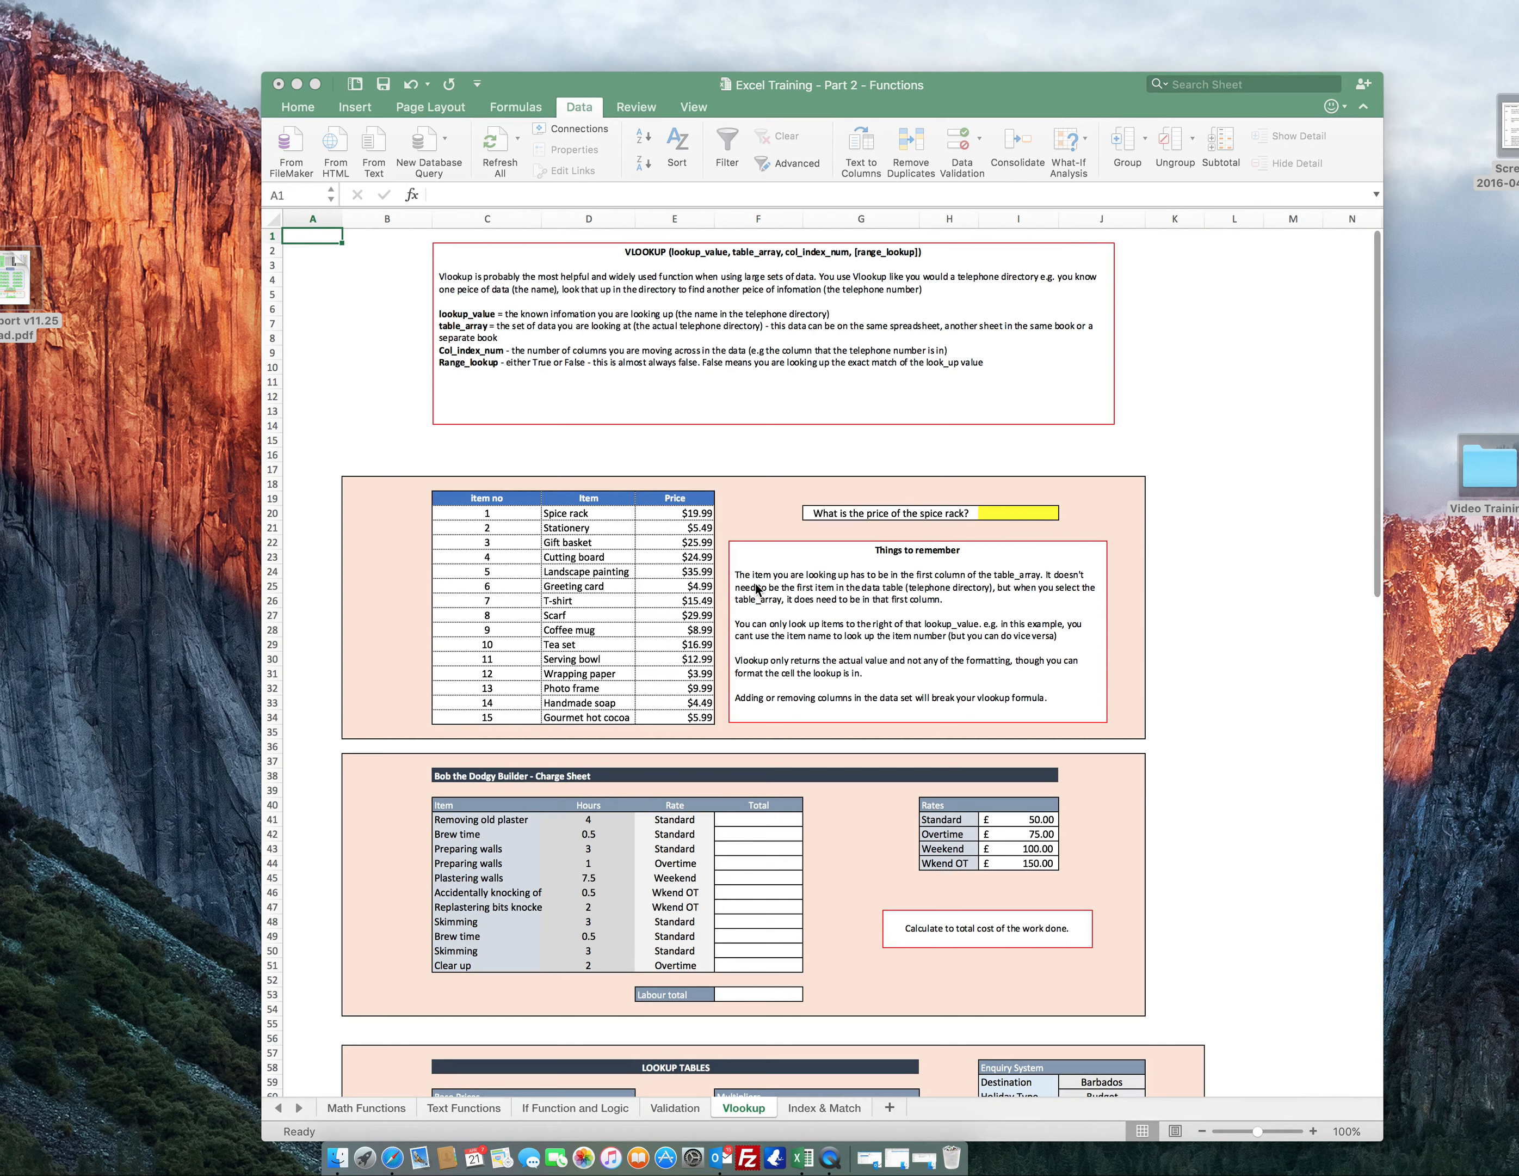
# Start a VLOOKUP formula in the yellow answer cell I20 with "spice rack" as the lookup value.
pyautogui.click(1258, 1132)
pyautogui.moveTo(1259, 1132); pyautogui.dragTo(1263, 1133)
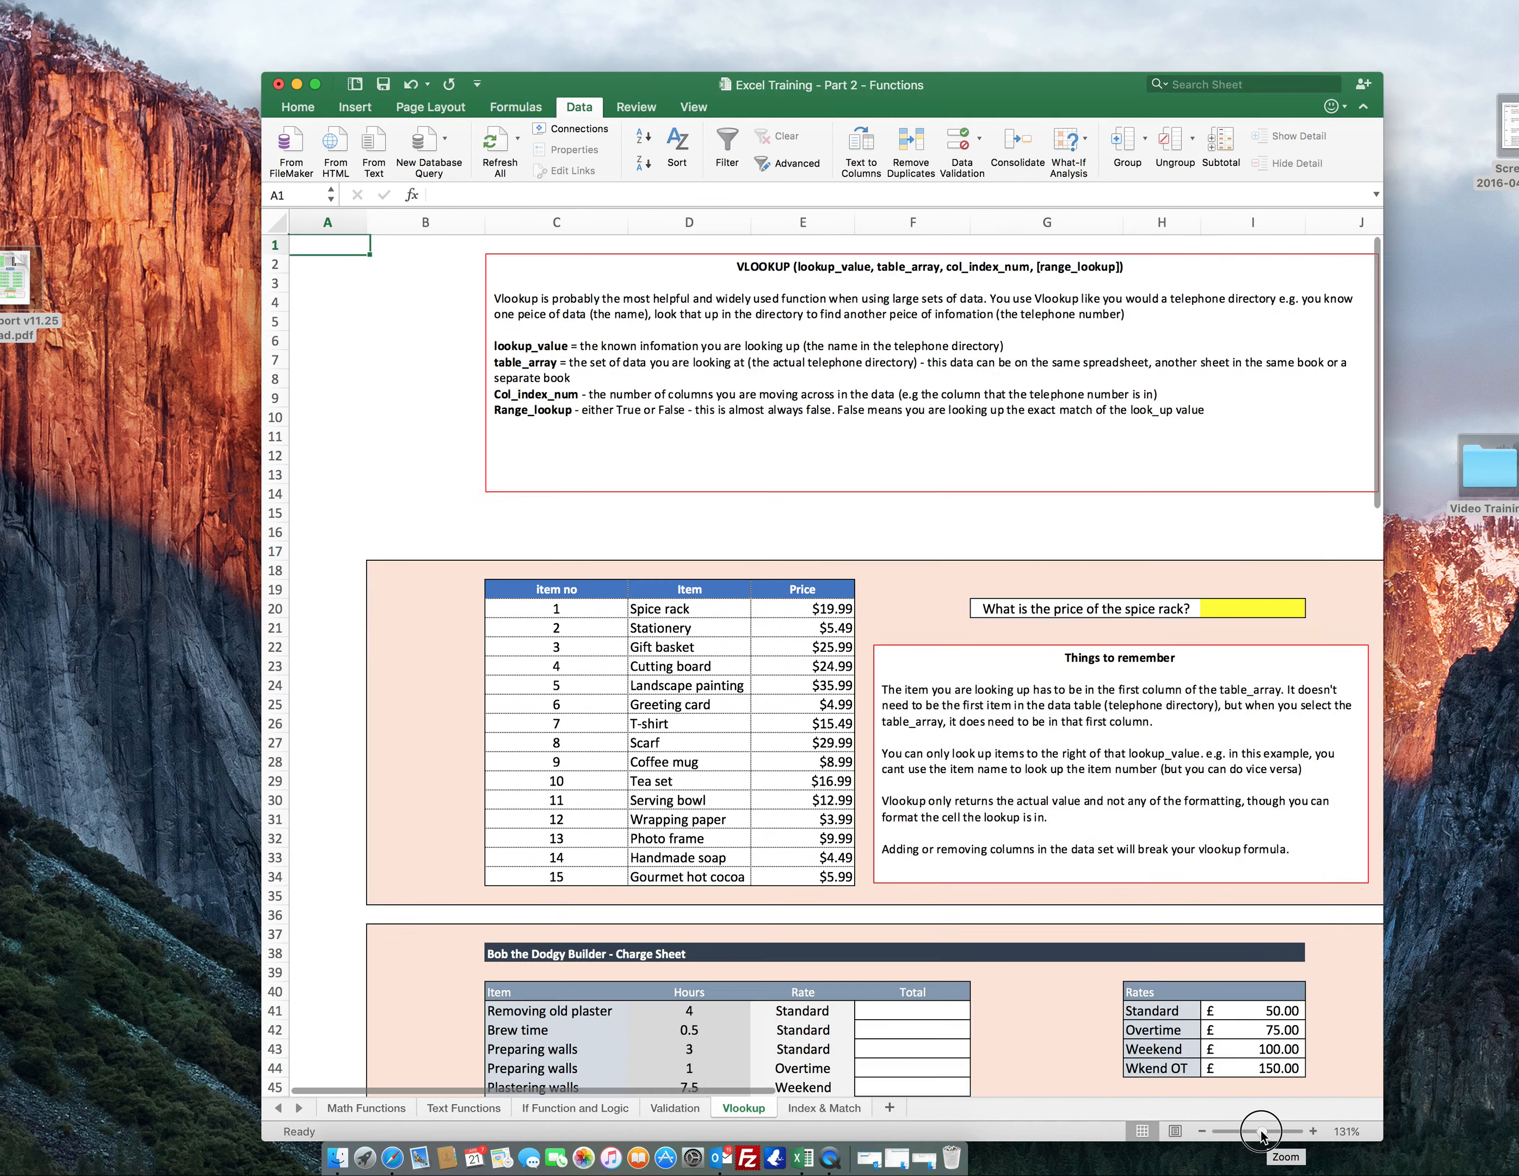
pyautogui.hscroll(3, 836, 918)
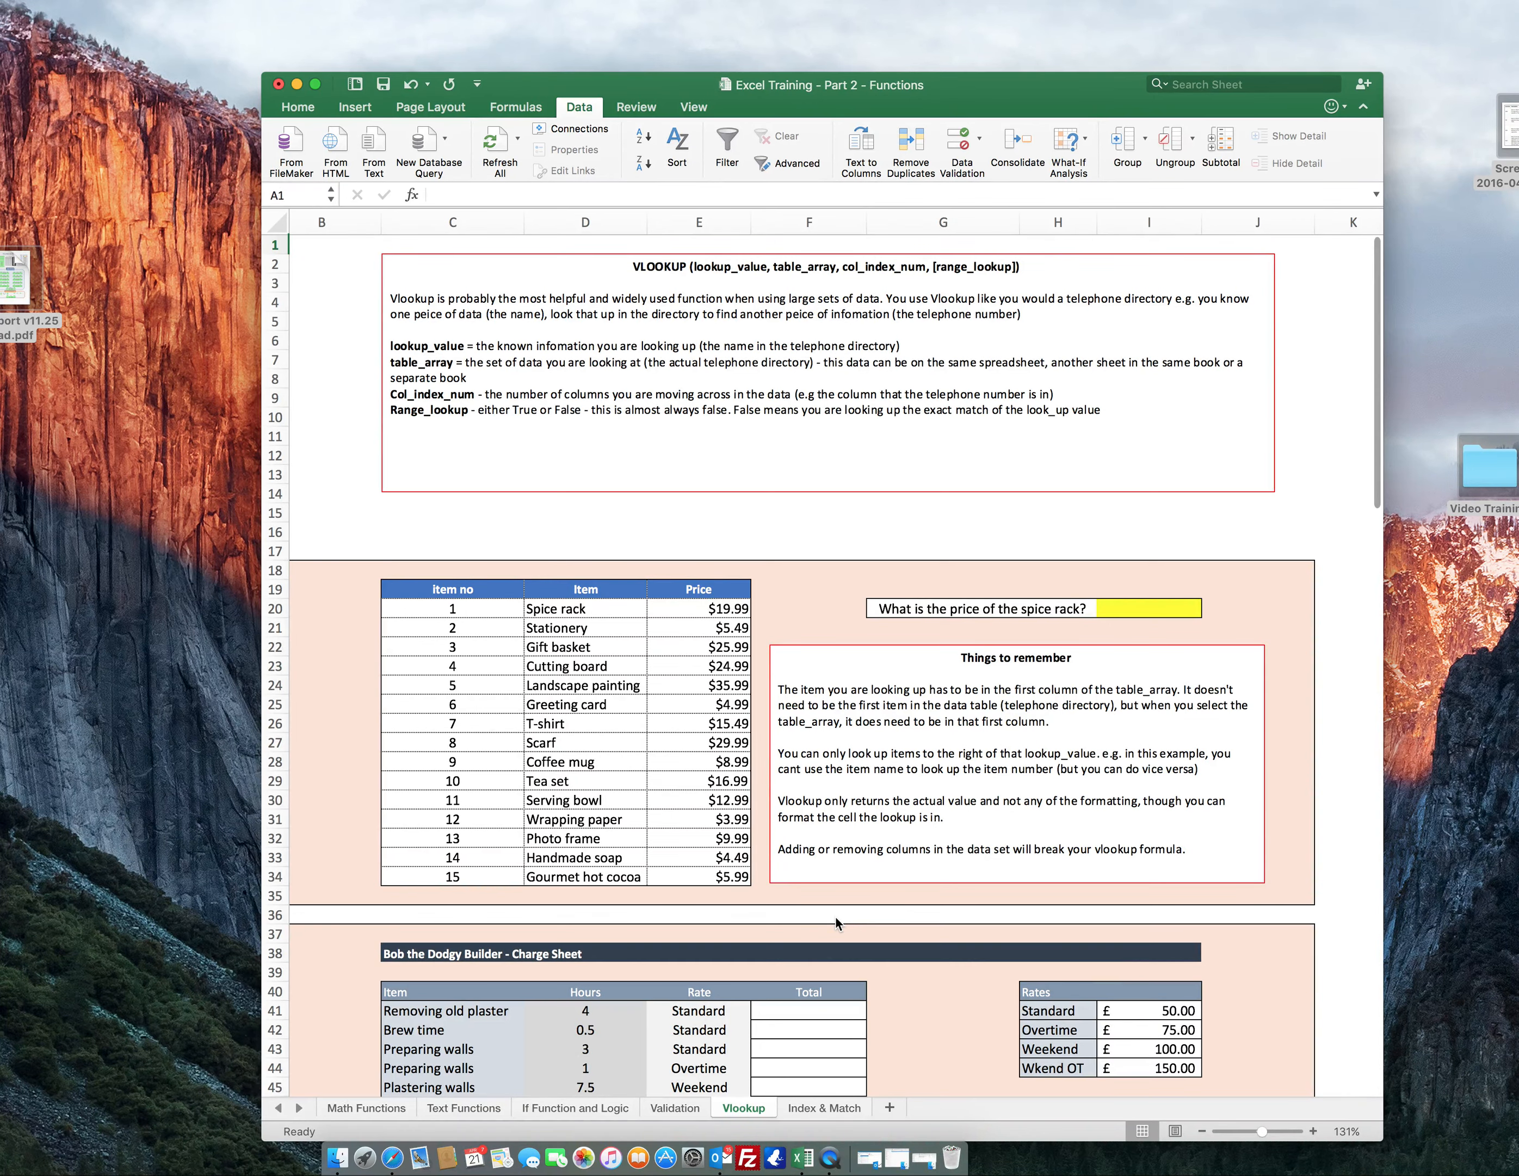
pyautogui.scroll(-5, 836, 916)
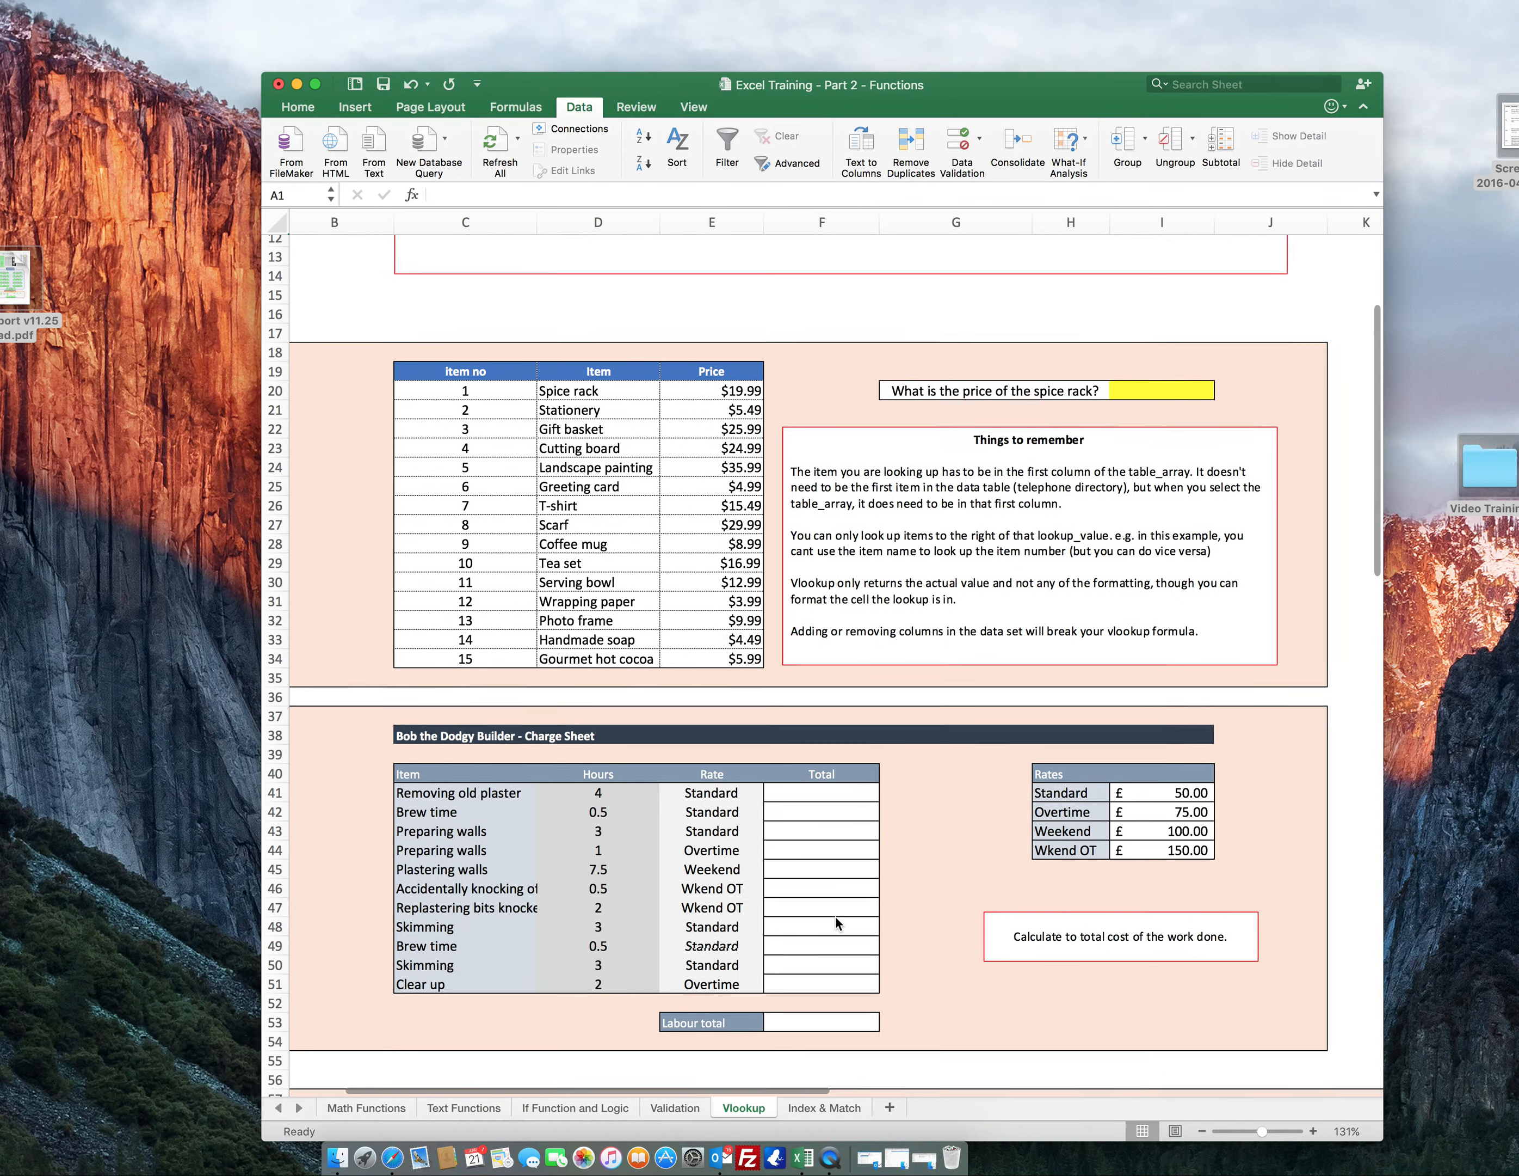
pyautogui.scroll(-1, 836, 917)
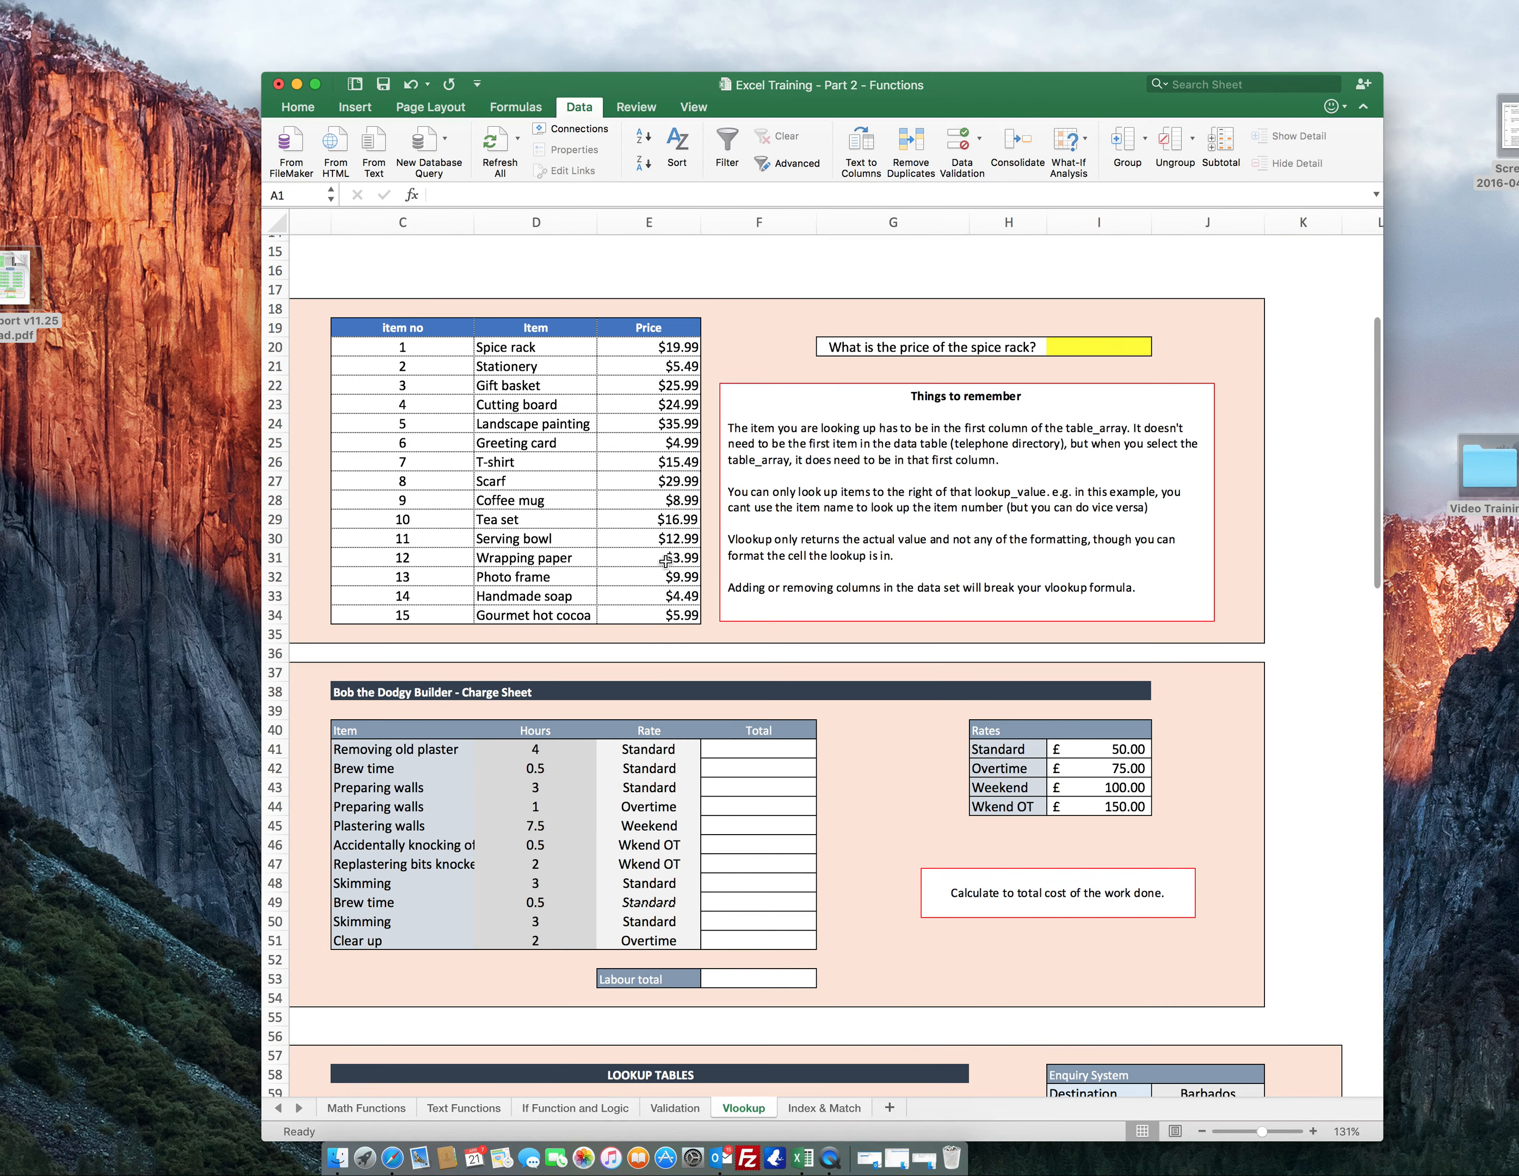
pyautogui.click(1080, 346)
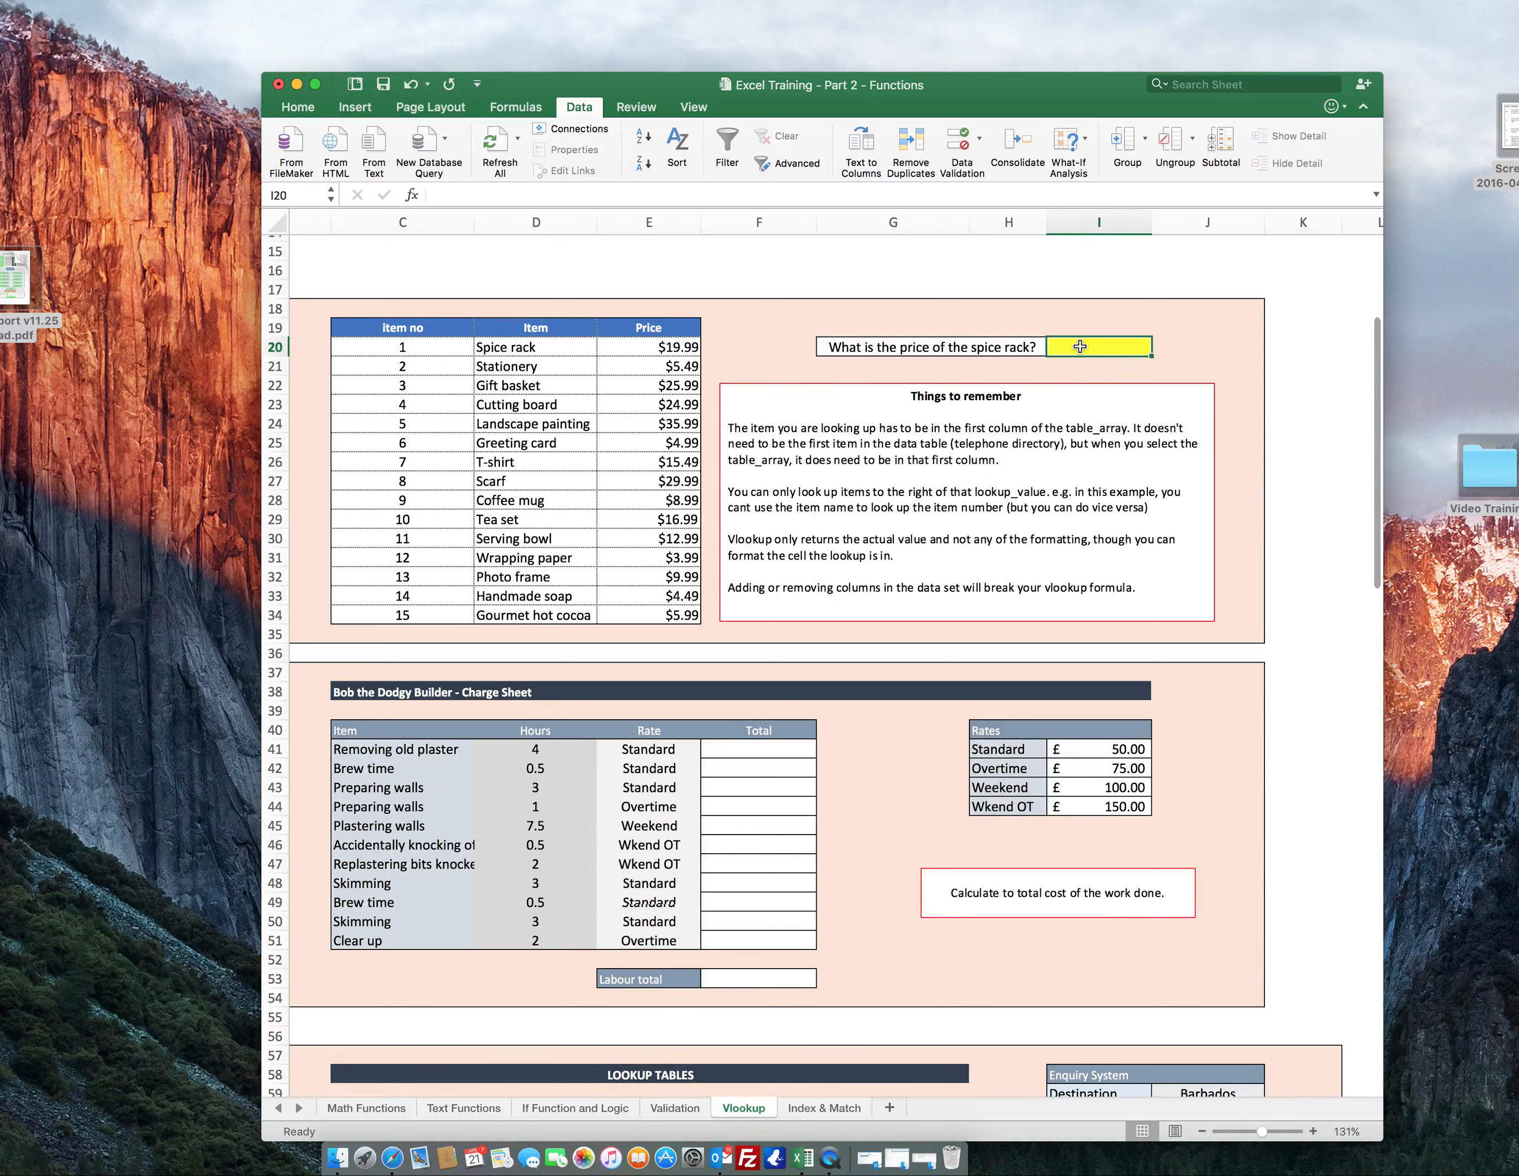
pyautogui.write('=vlook')
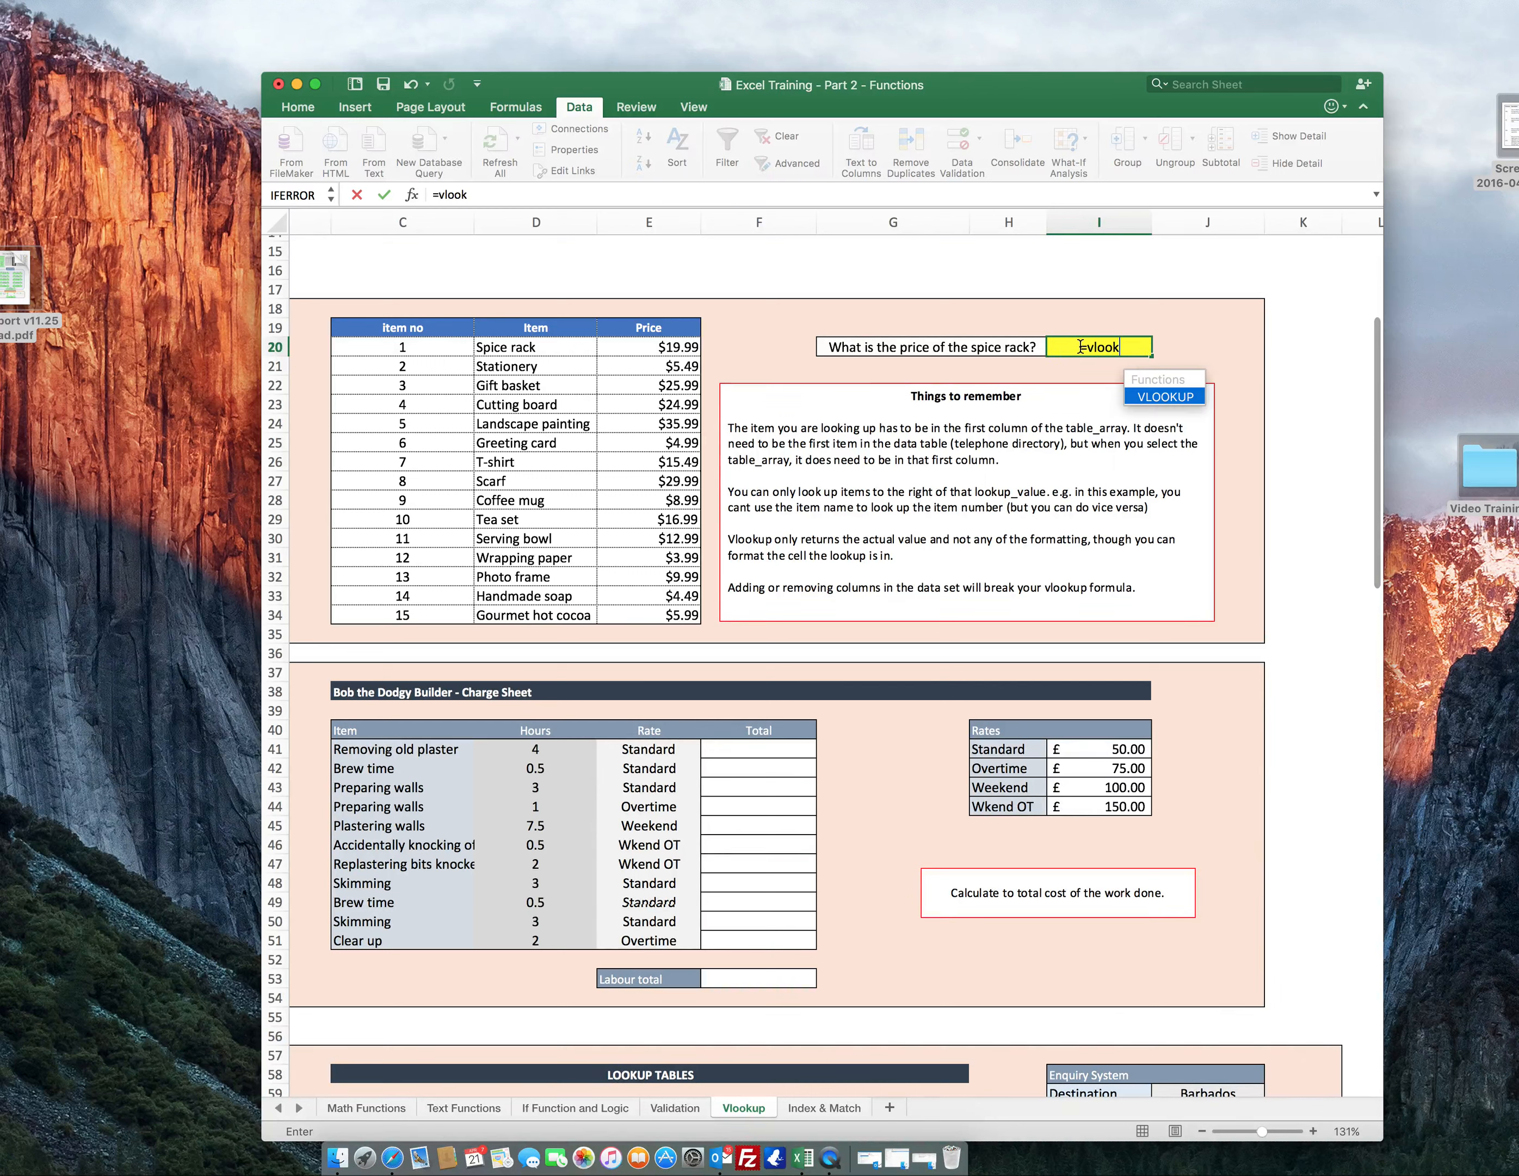
pyautogui.write('up(')
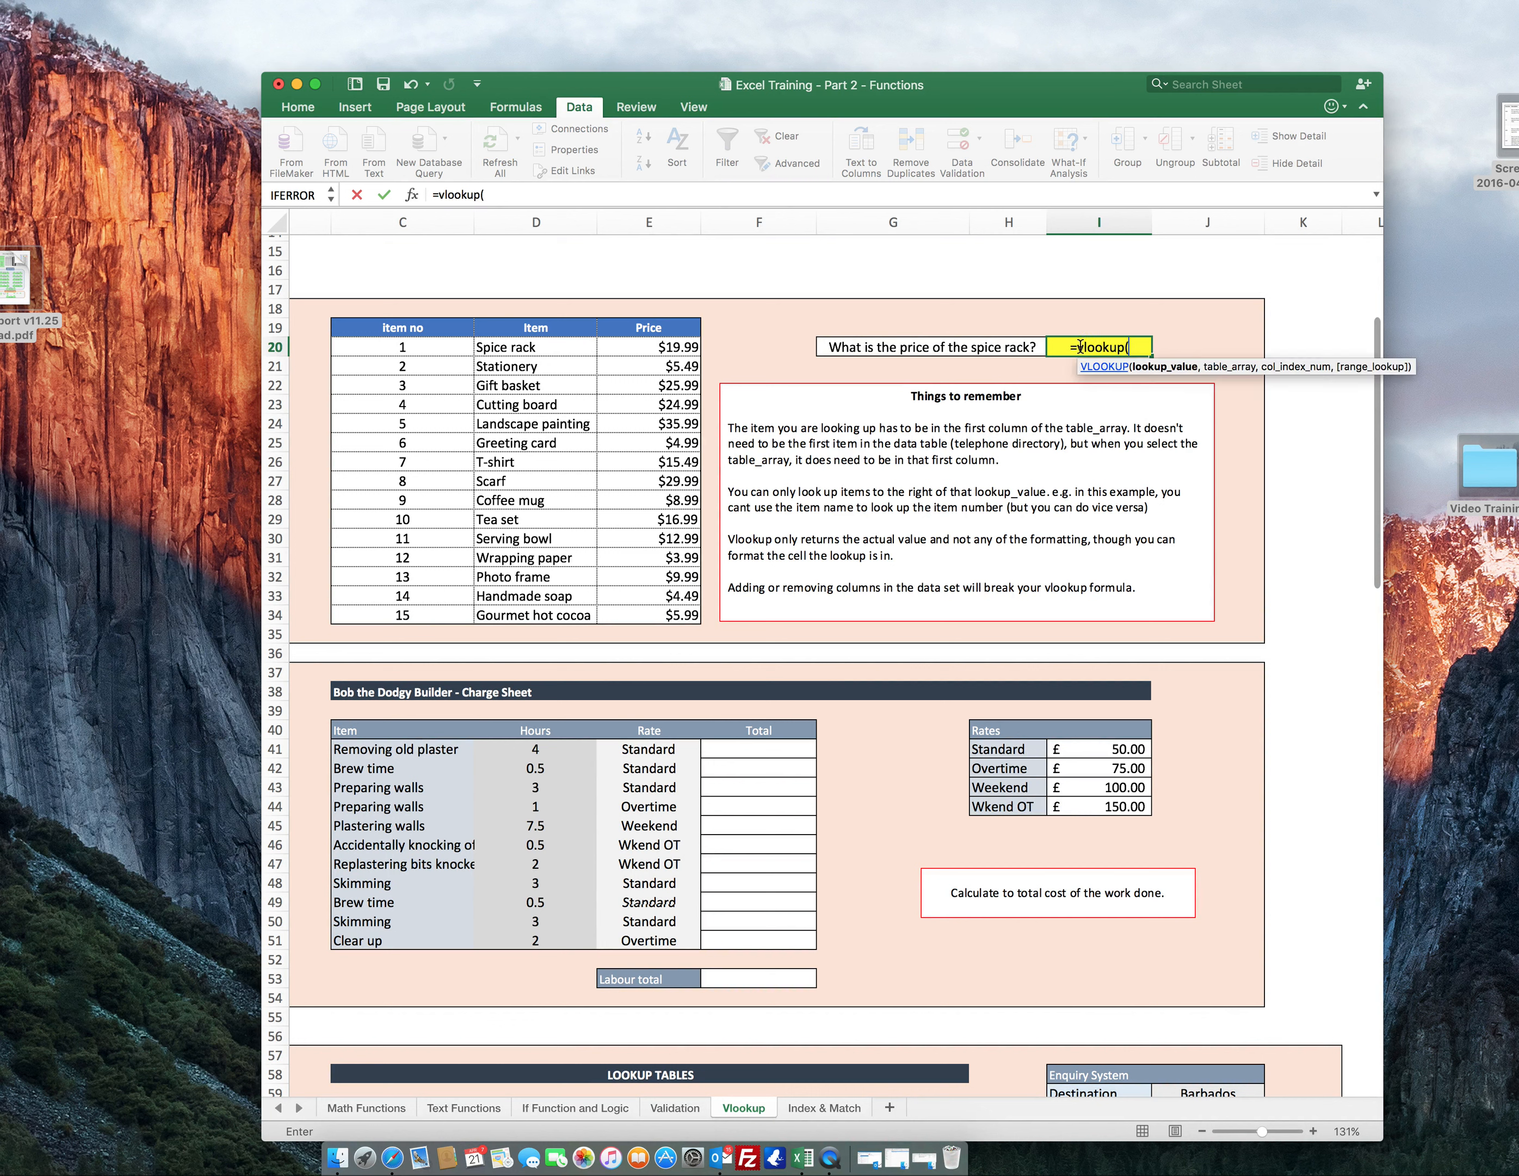
pyautogui.write('"s')
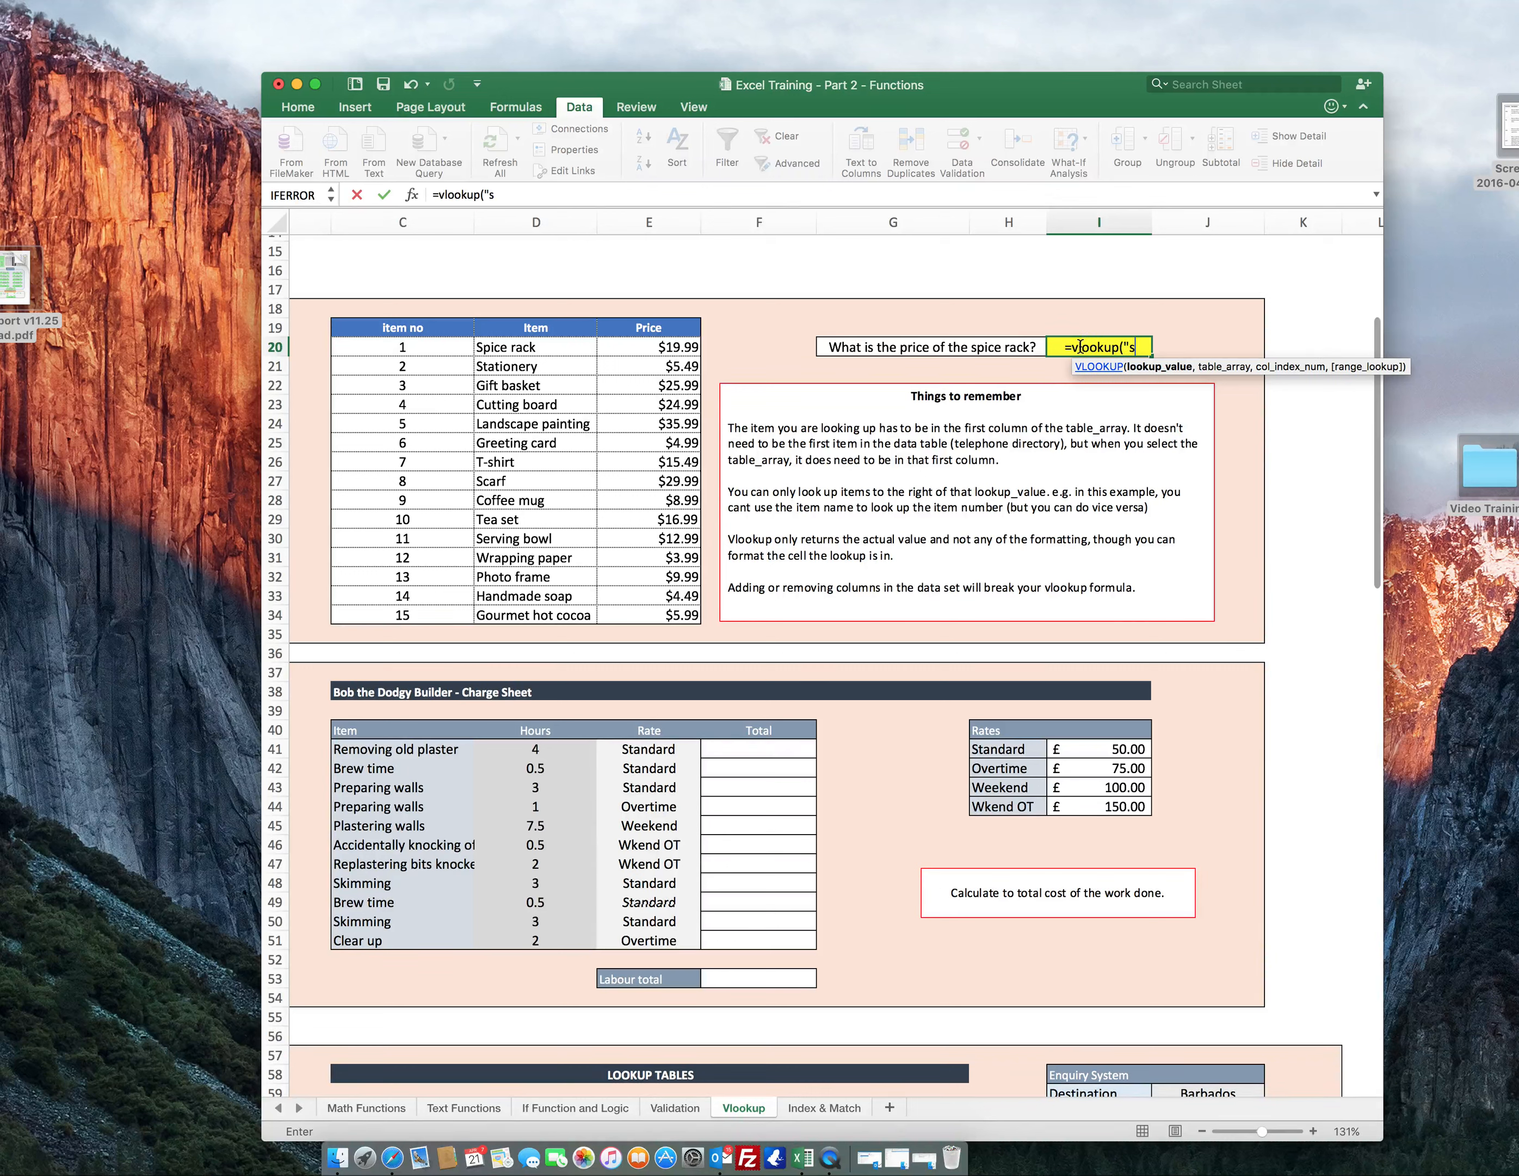
pyautogui.write('pice ra')
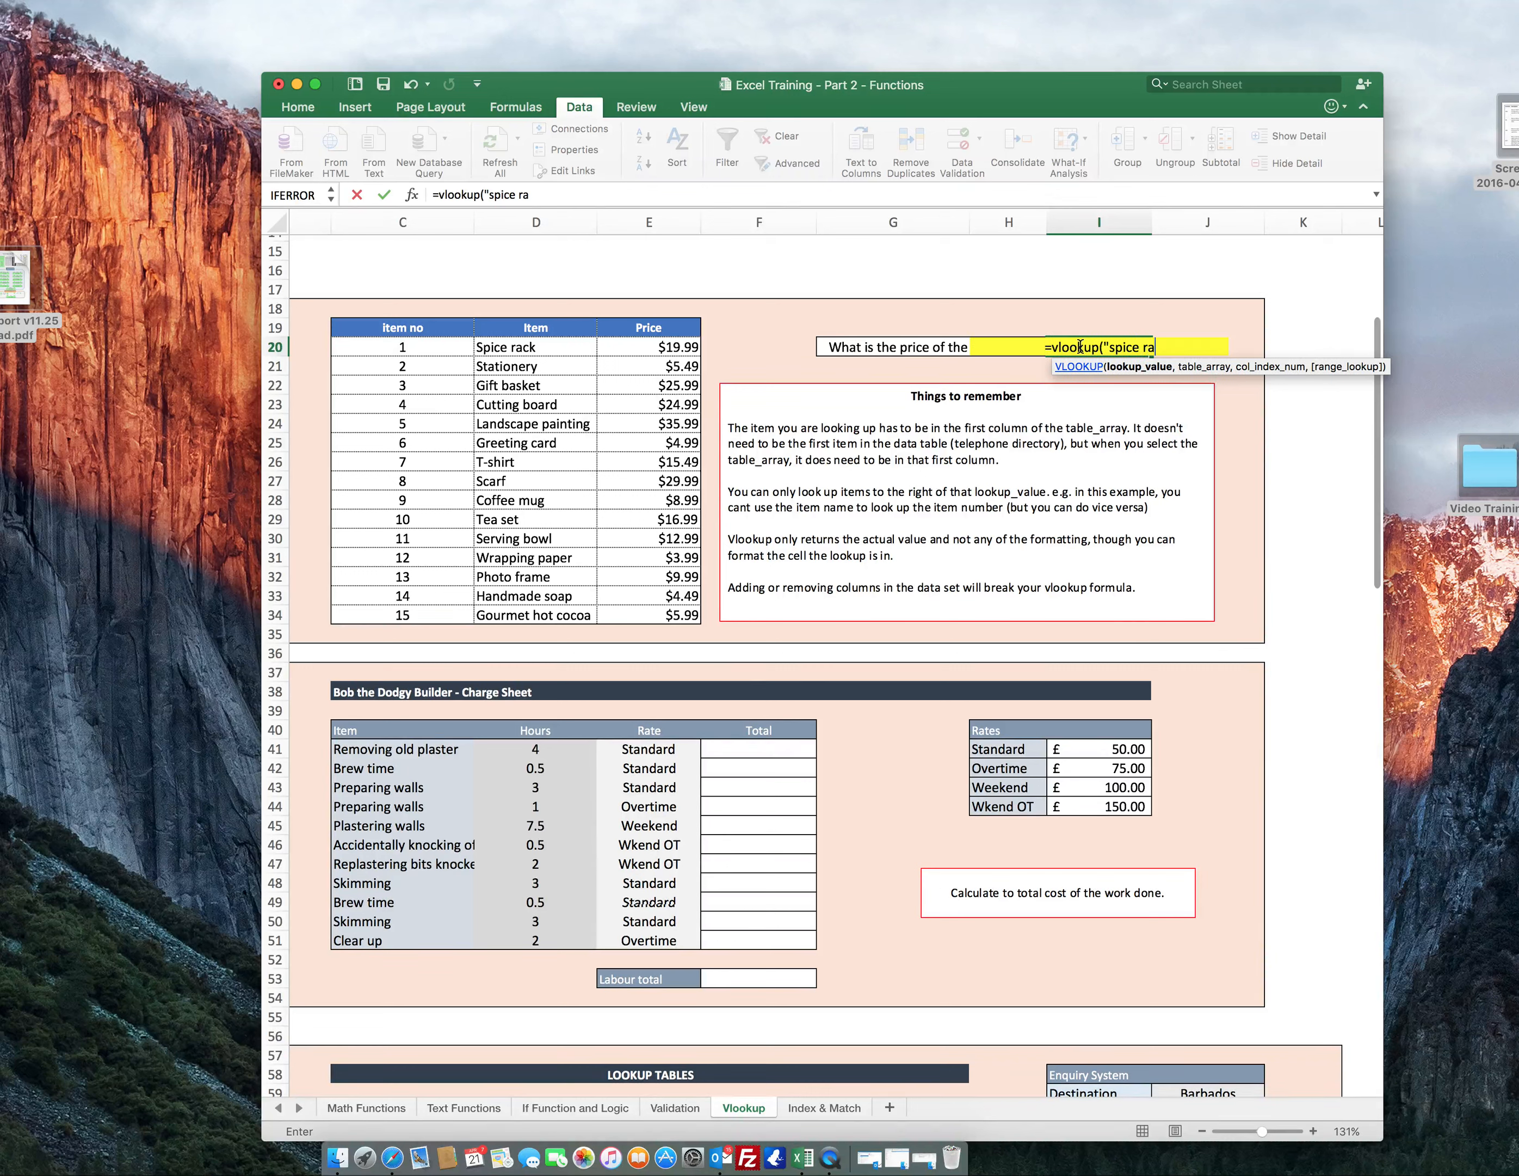
pyautogui.write('ck",')
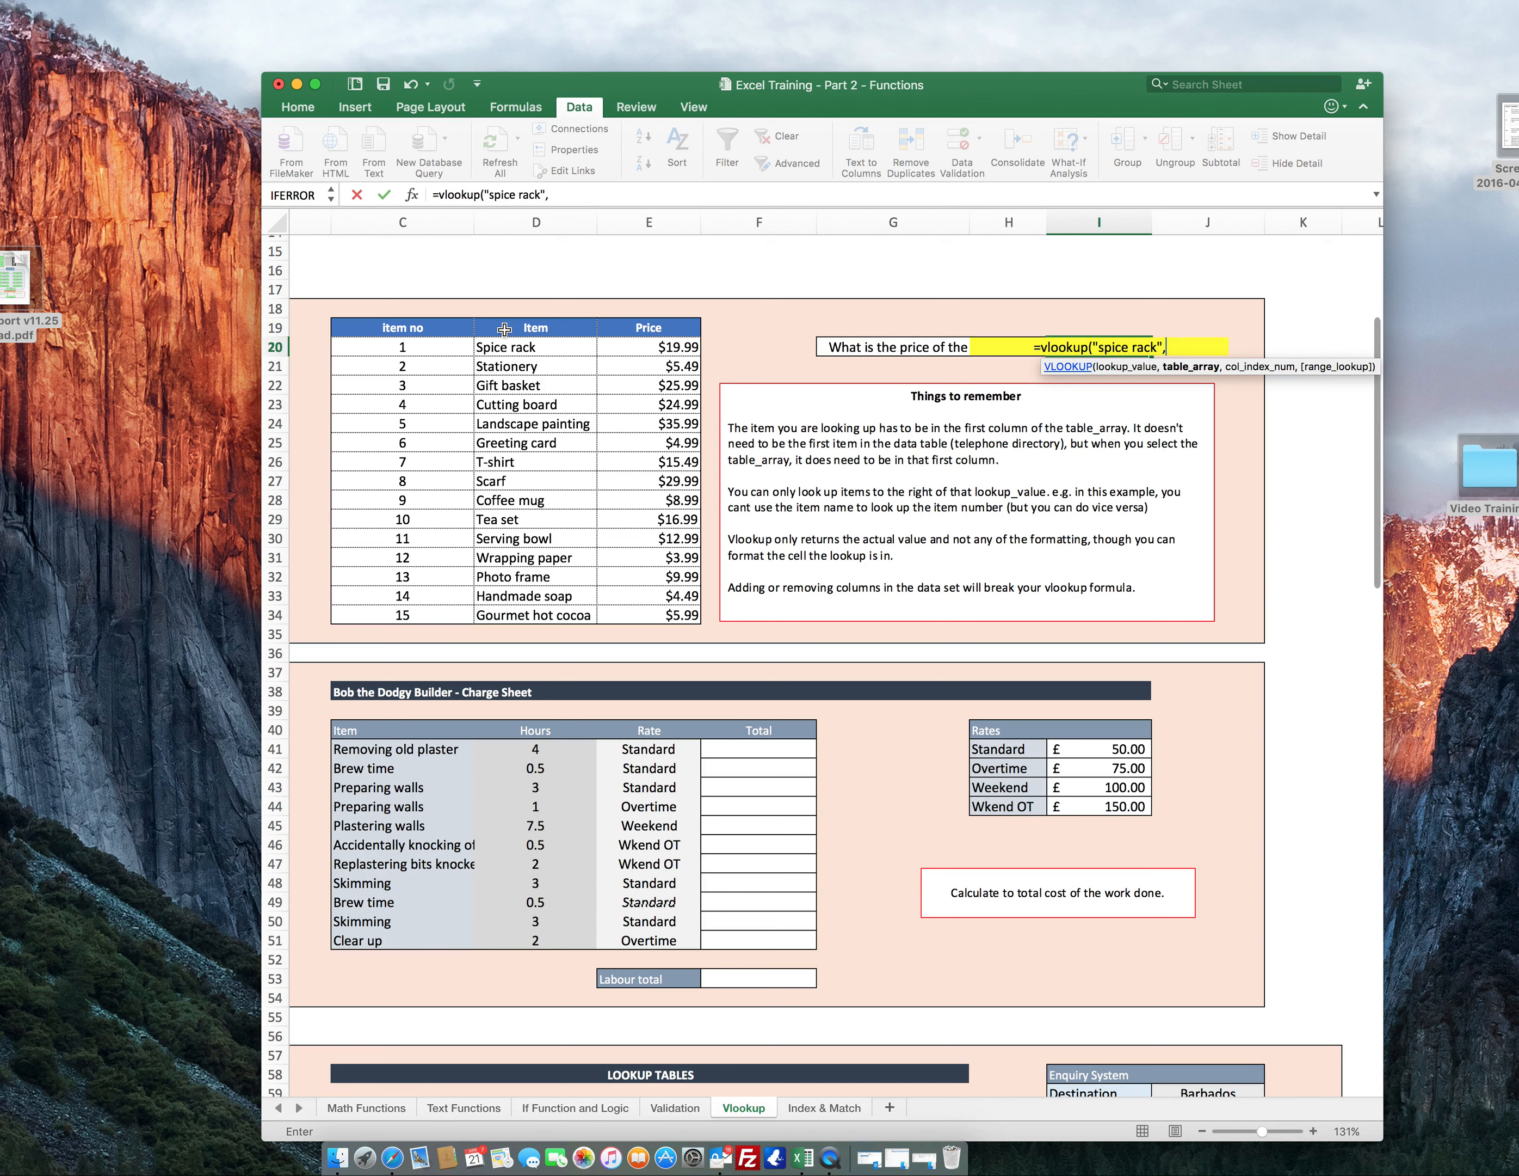
# Complete the VLOOKUP in I20 with table array D20:E34, column index 2 and range lookup False.
pyautogui.moveTo(387, 349); pyautogui.dragTo(681, 619)
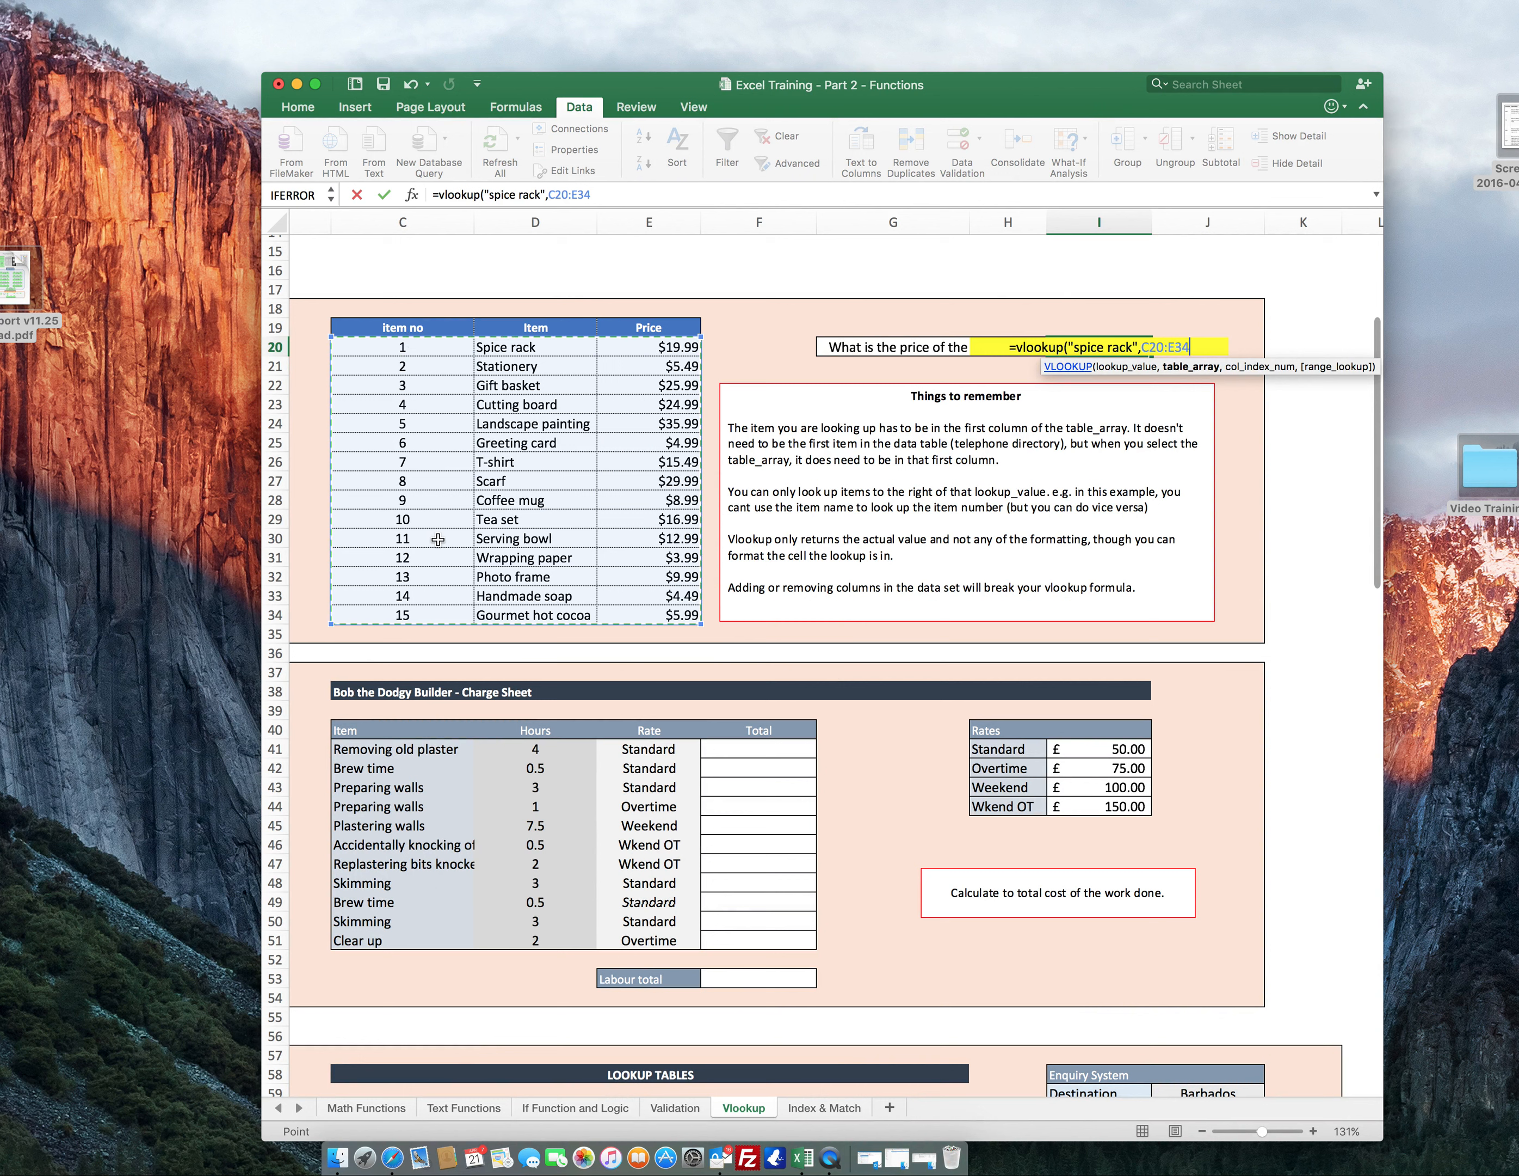
pyautogui.click(495, 348)
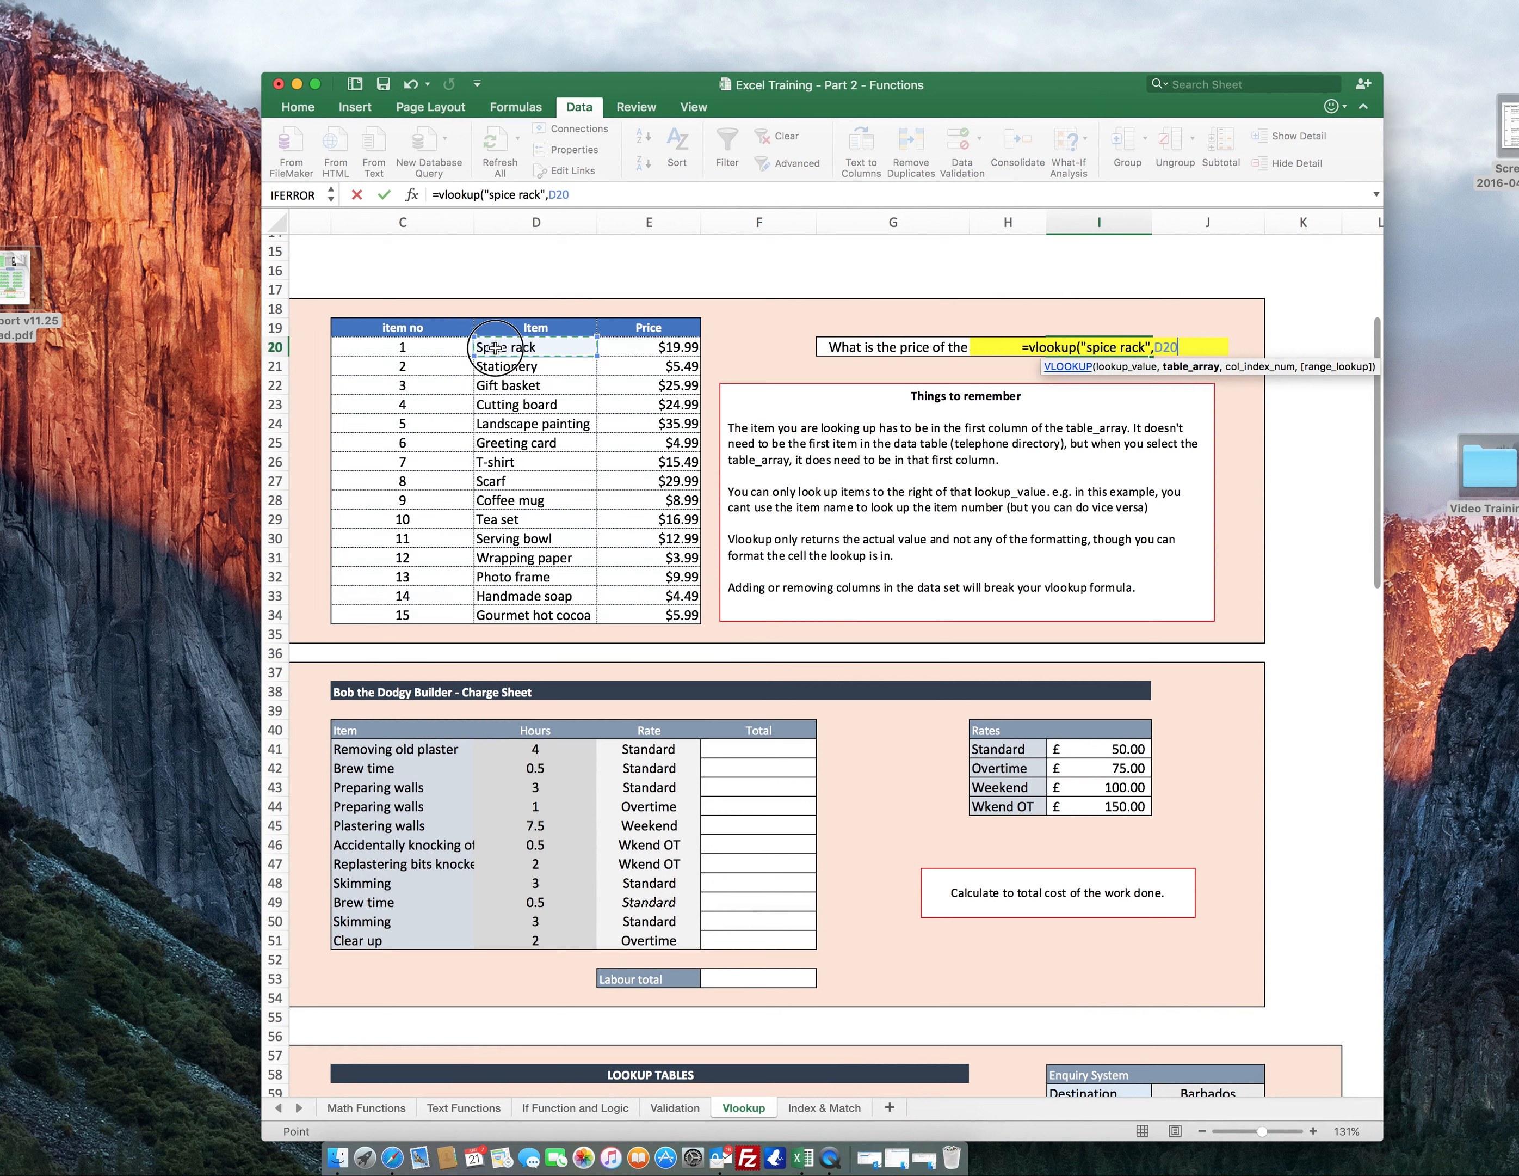
pyautogui.moveTo(513, 345); pyautogui.dragTo(635, 620)
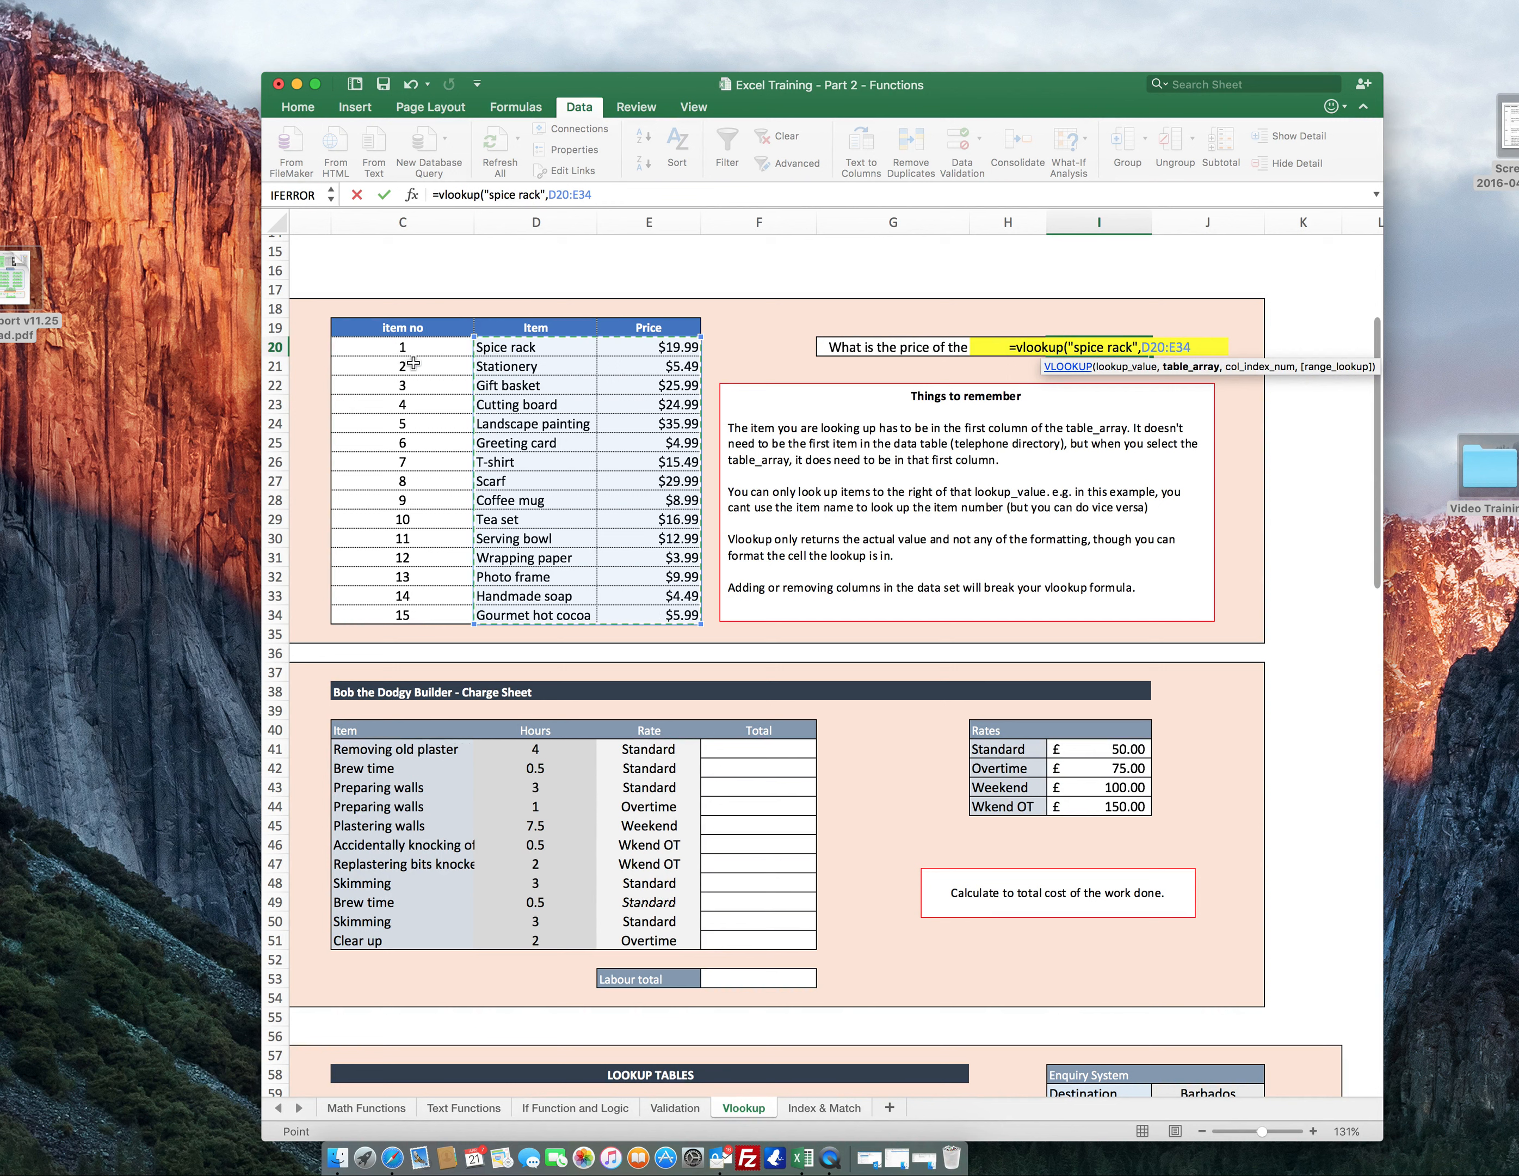
pyautogui.write(',')
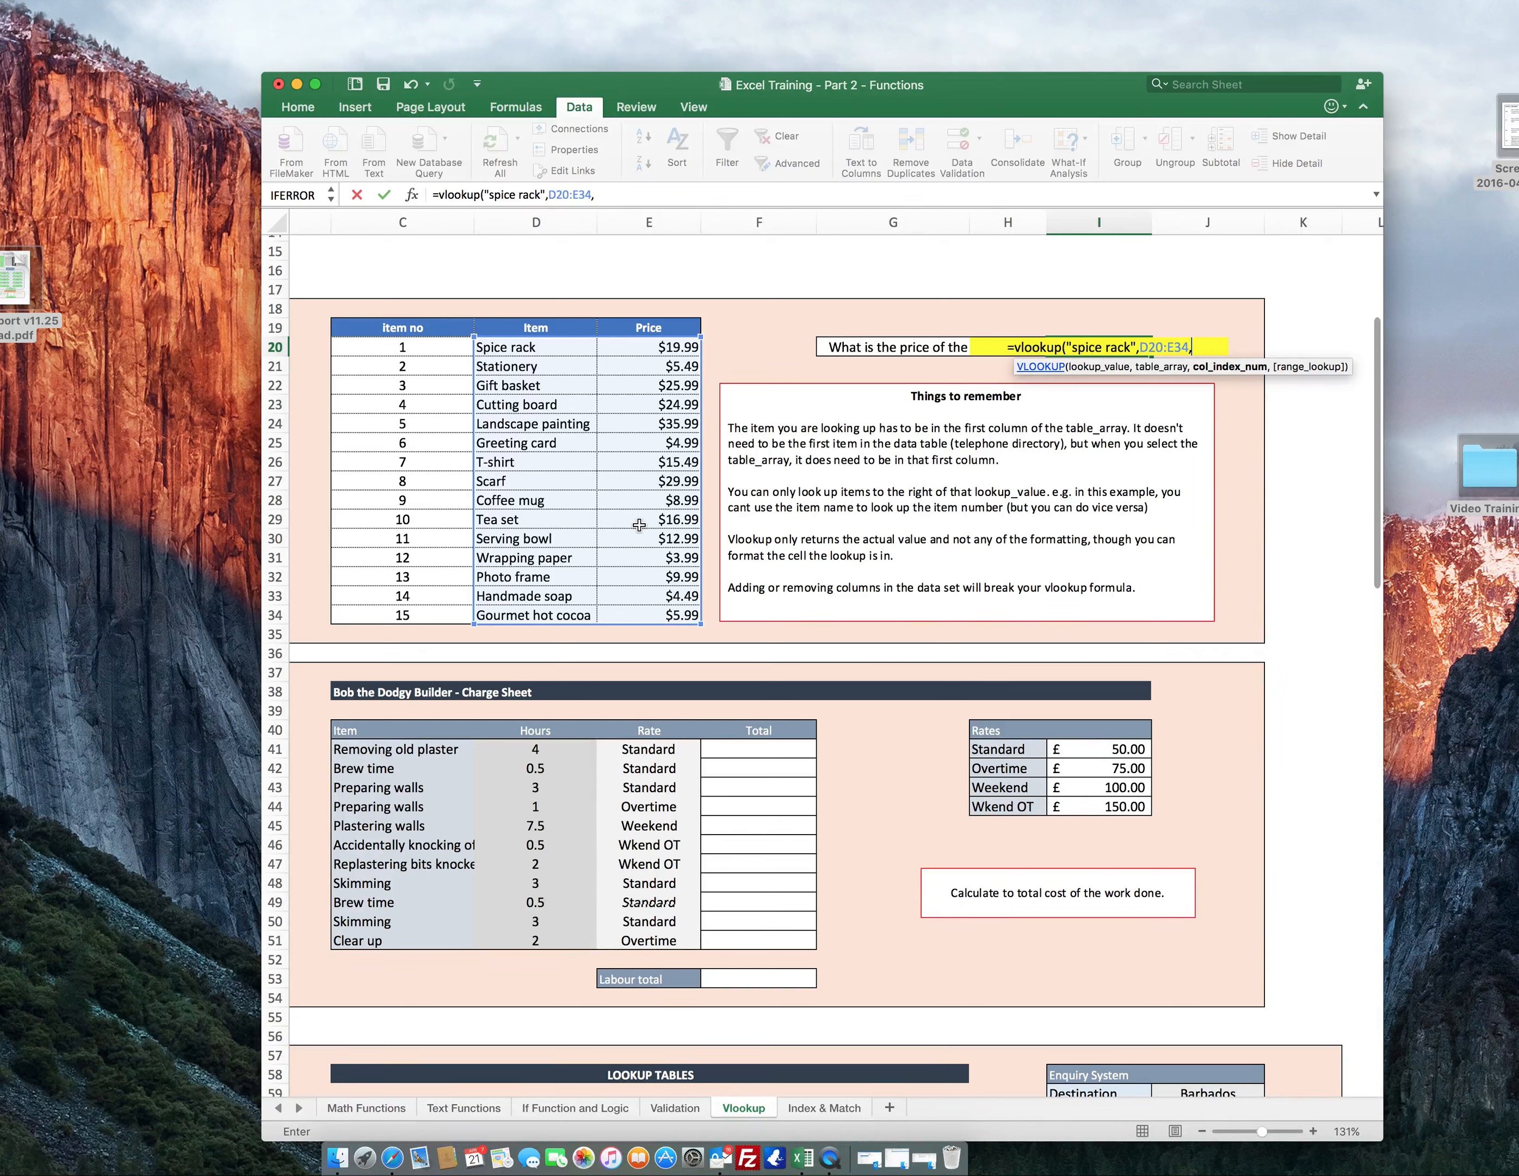
pyautogui.write('2')
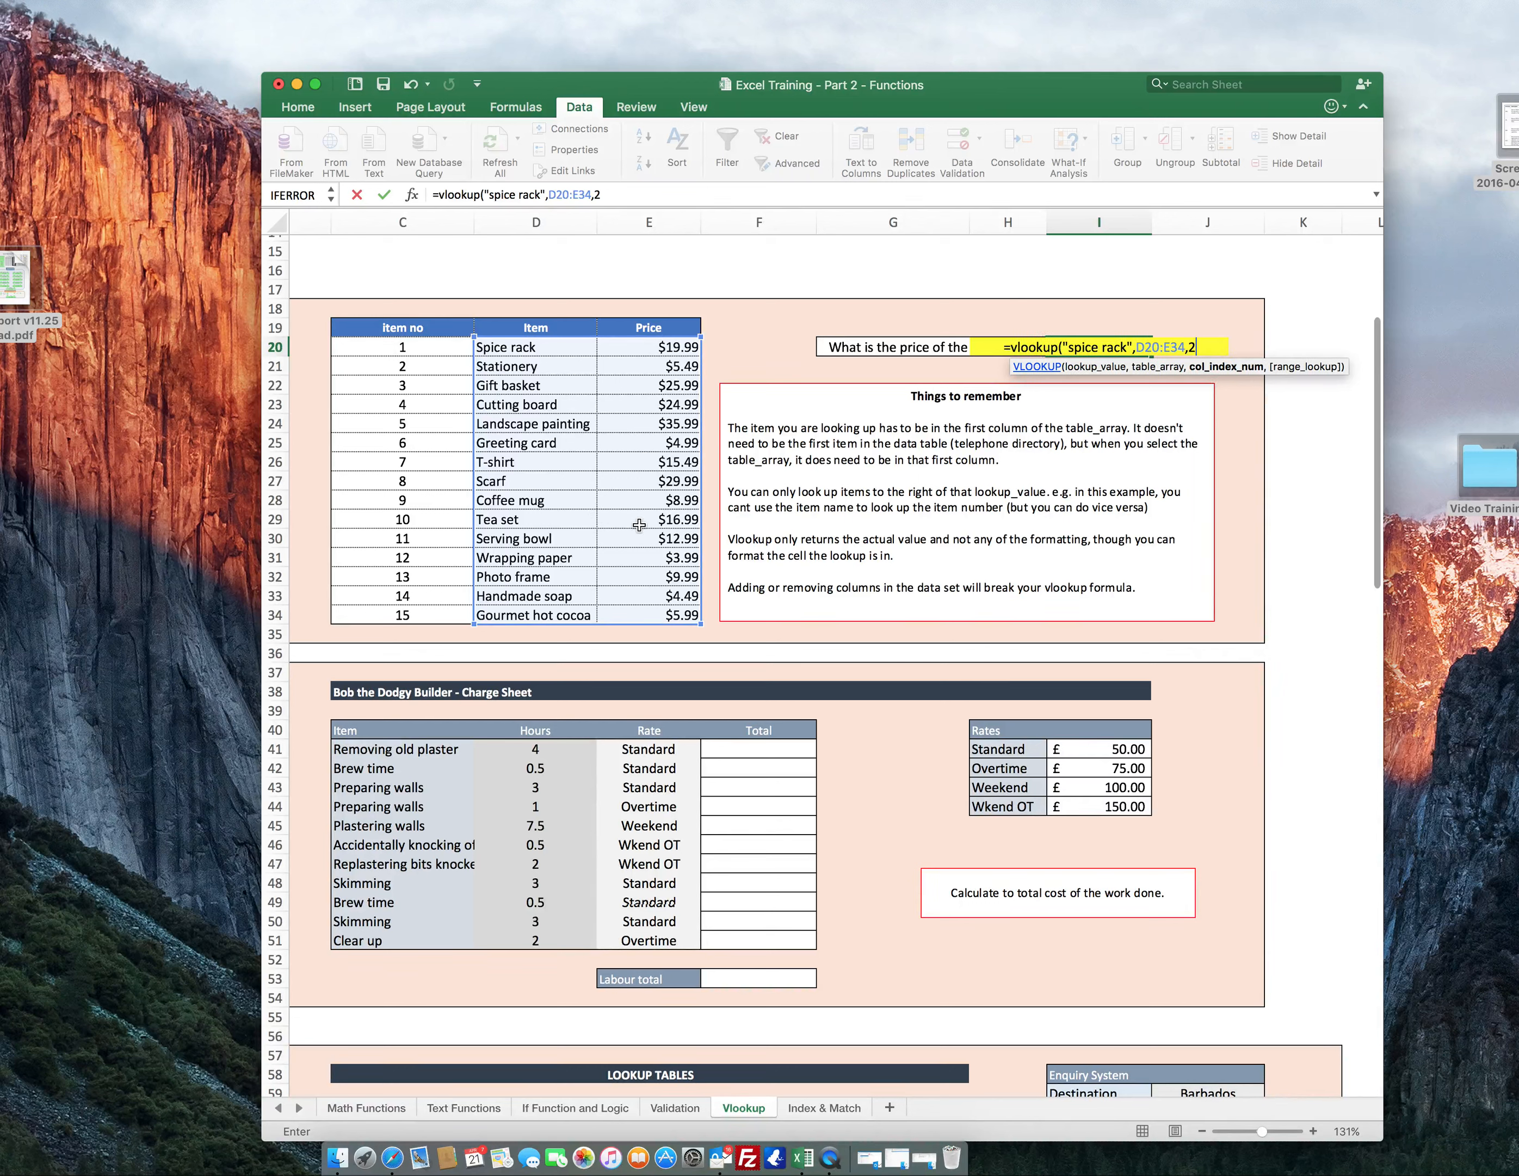
pyautogui.write(',')
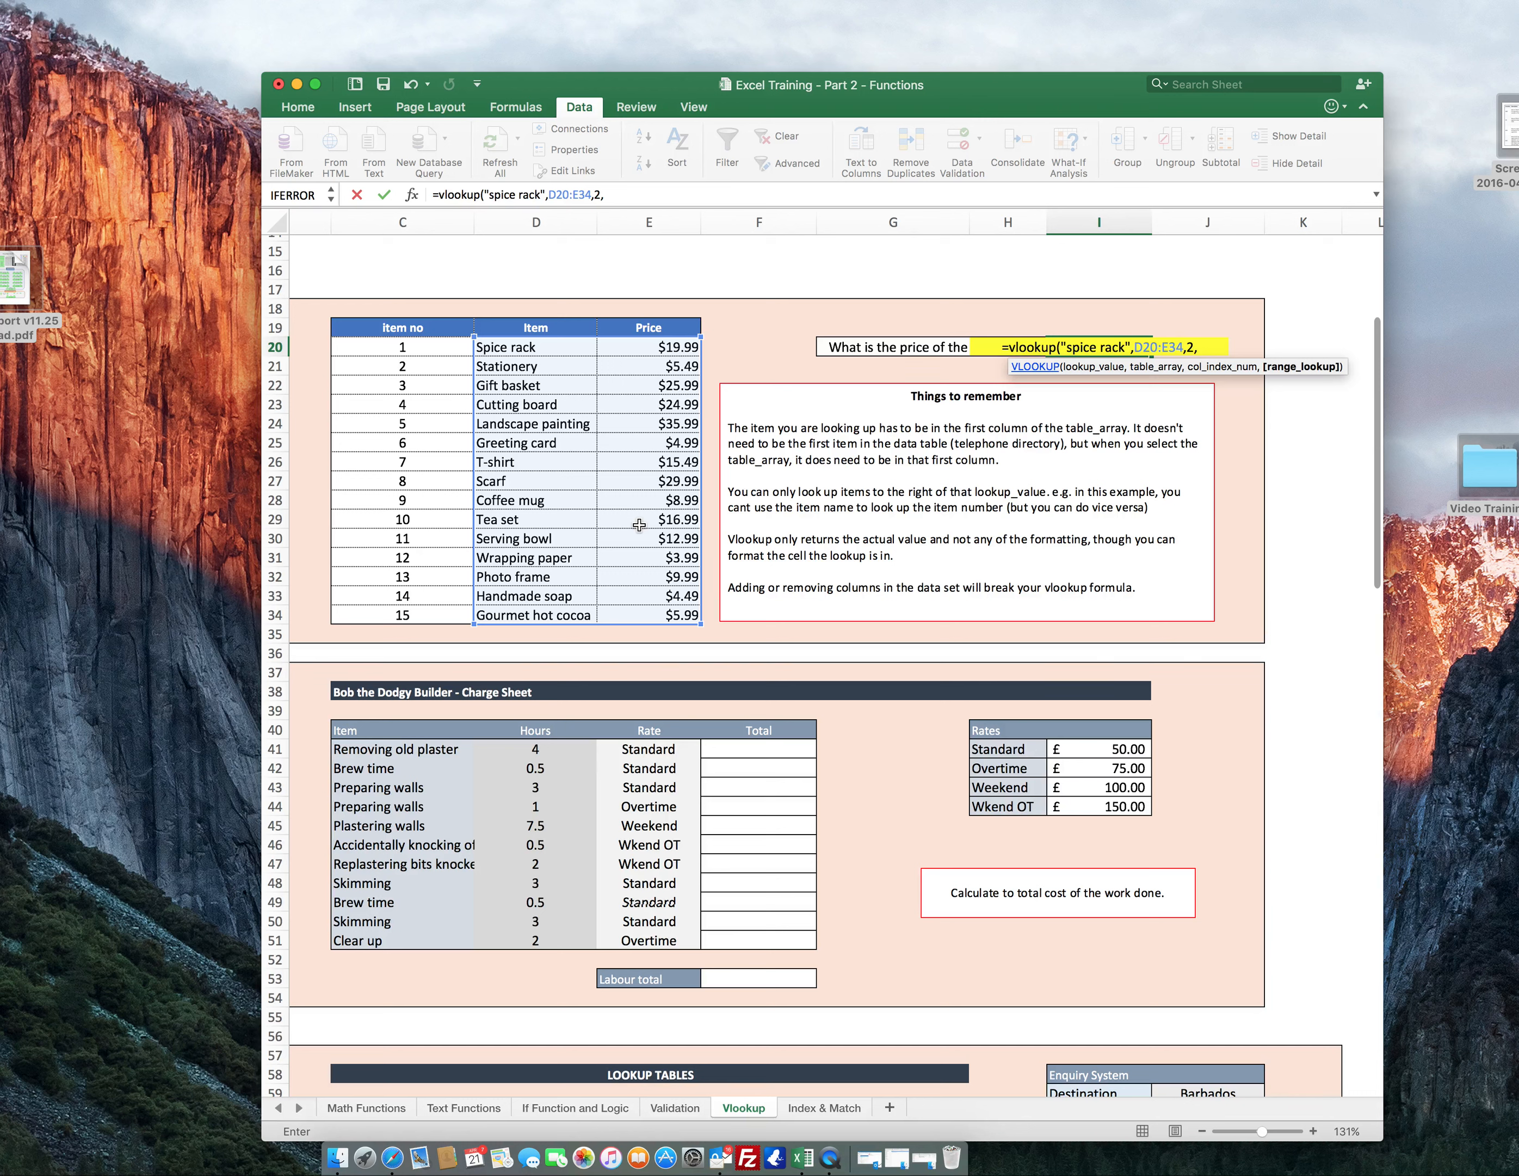
pyautogui.write('False)')
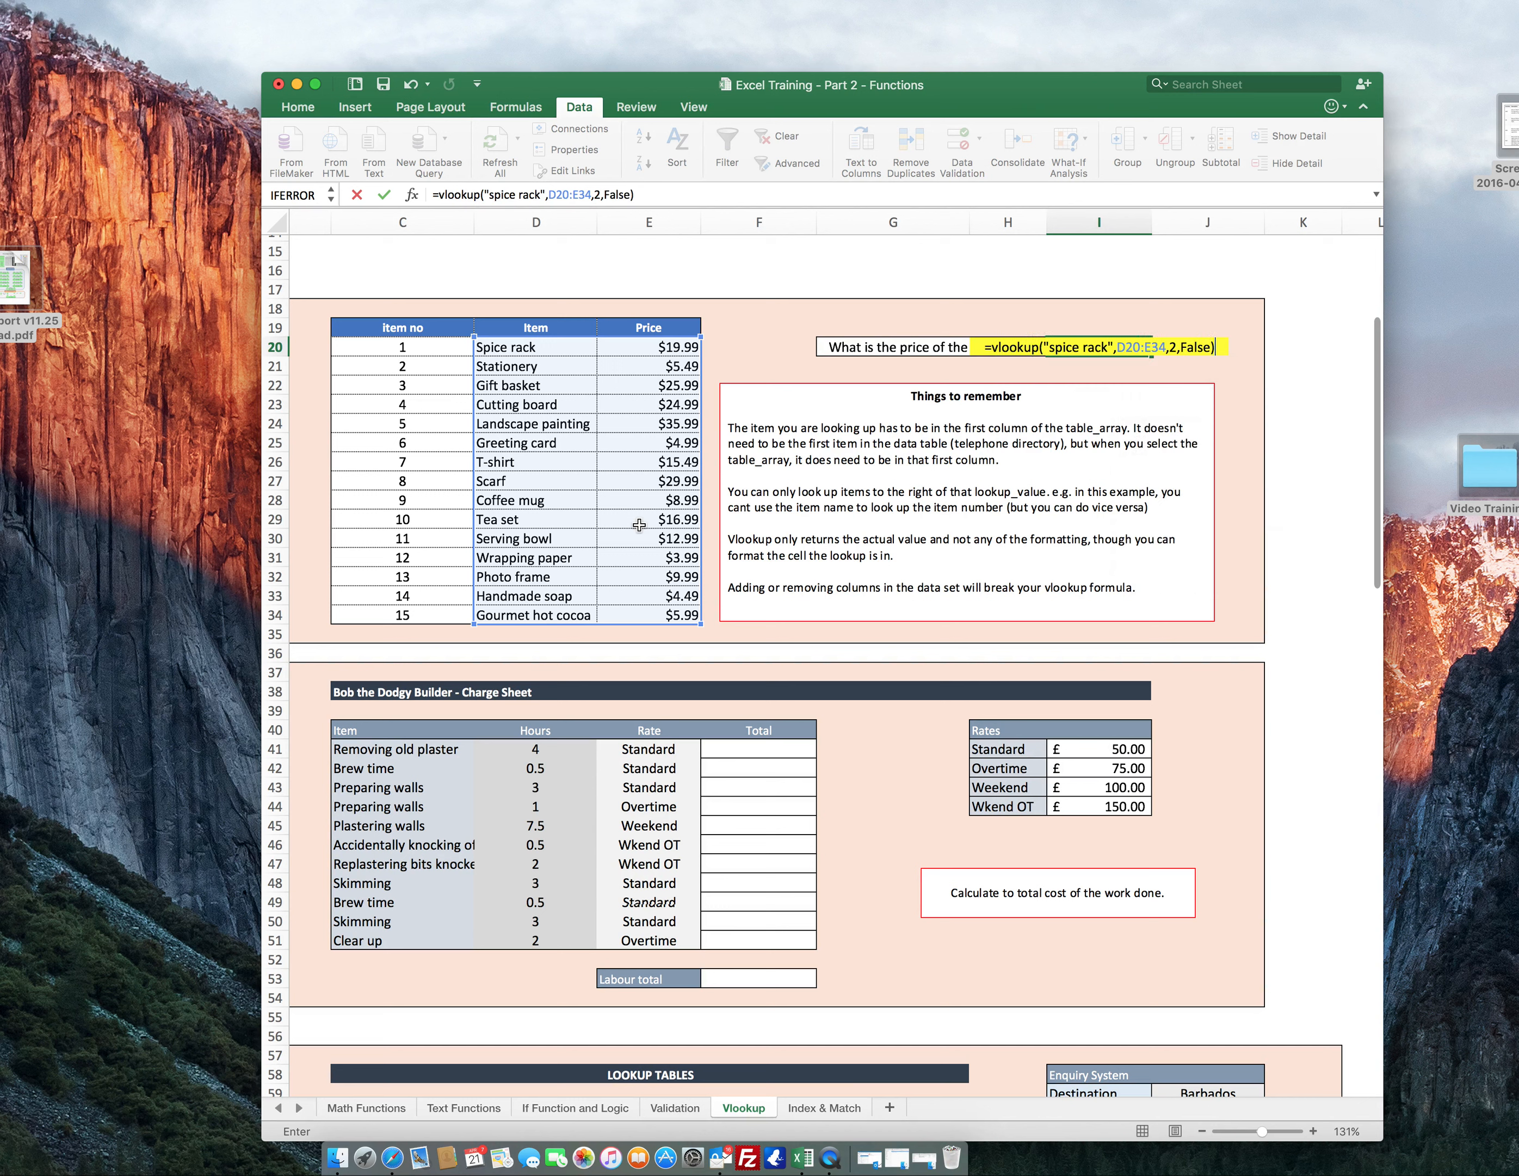
pyautogui.press('Return')
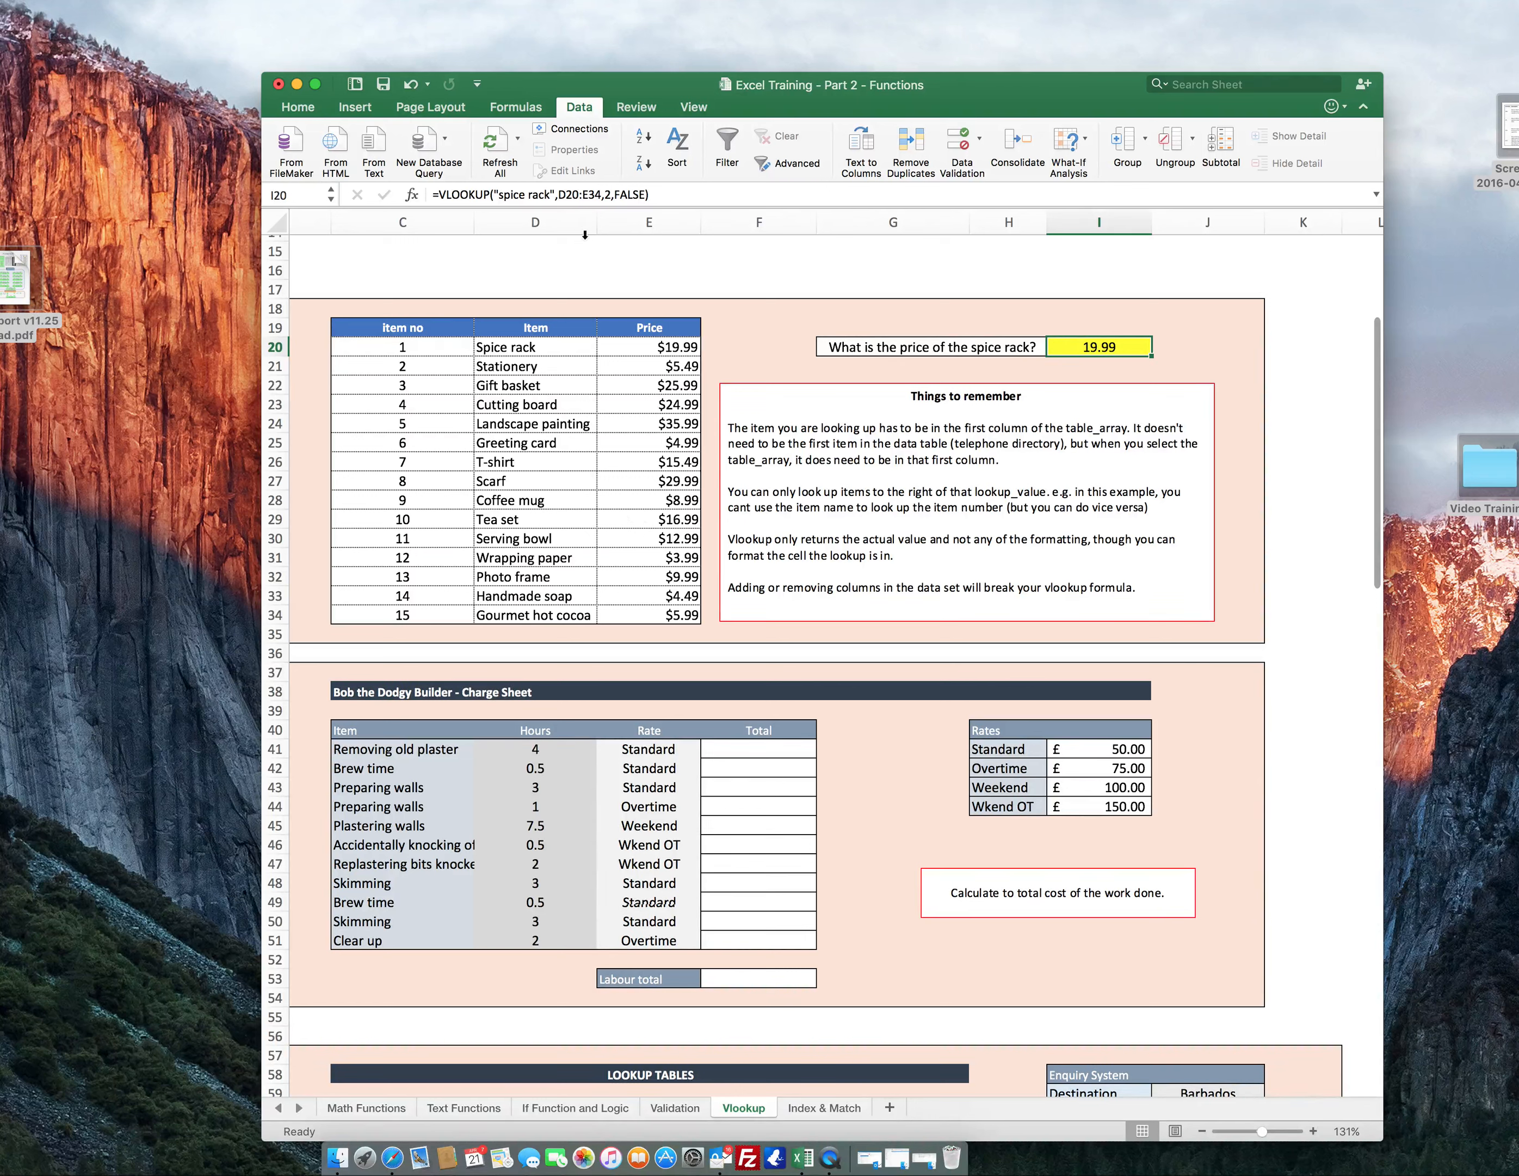
# Change the lookup value in the I20 formula to "scarf" and check it against the scarf's price in the table.
pyautogui.moveTo(550, 194); pyautogui.dragTo(502, 197)
pyautogui.write('carf')
pyautogui.press('Return')
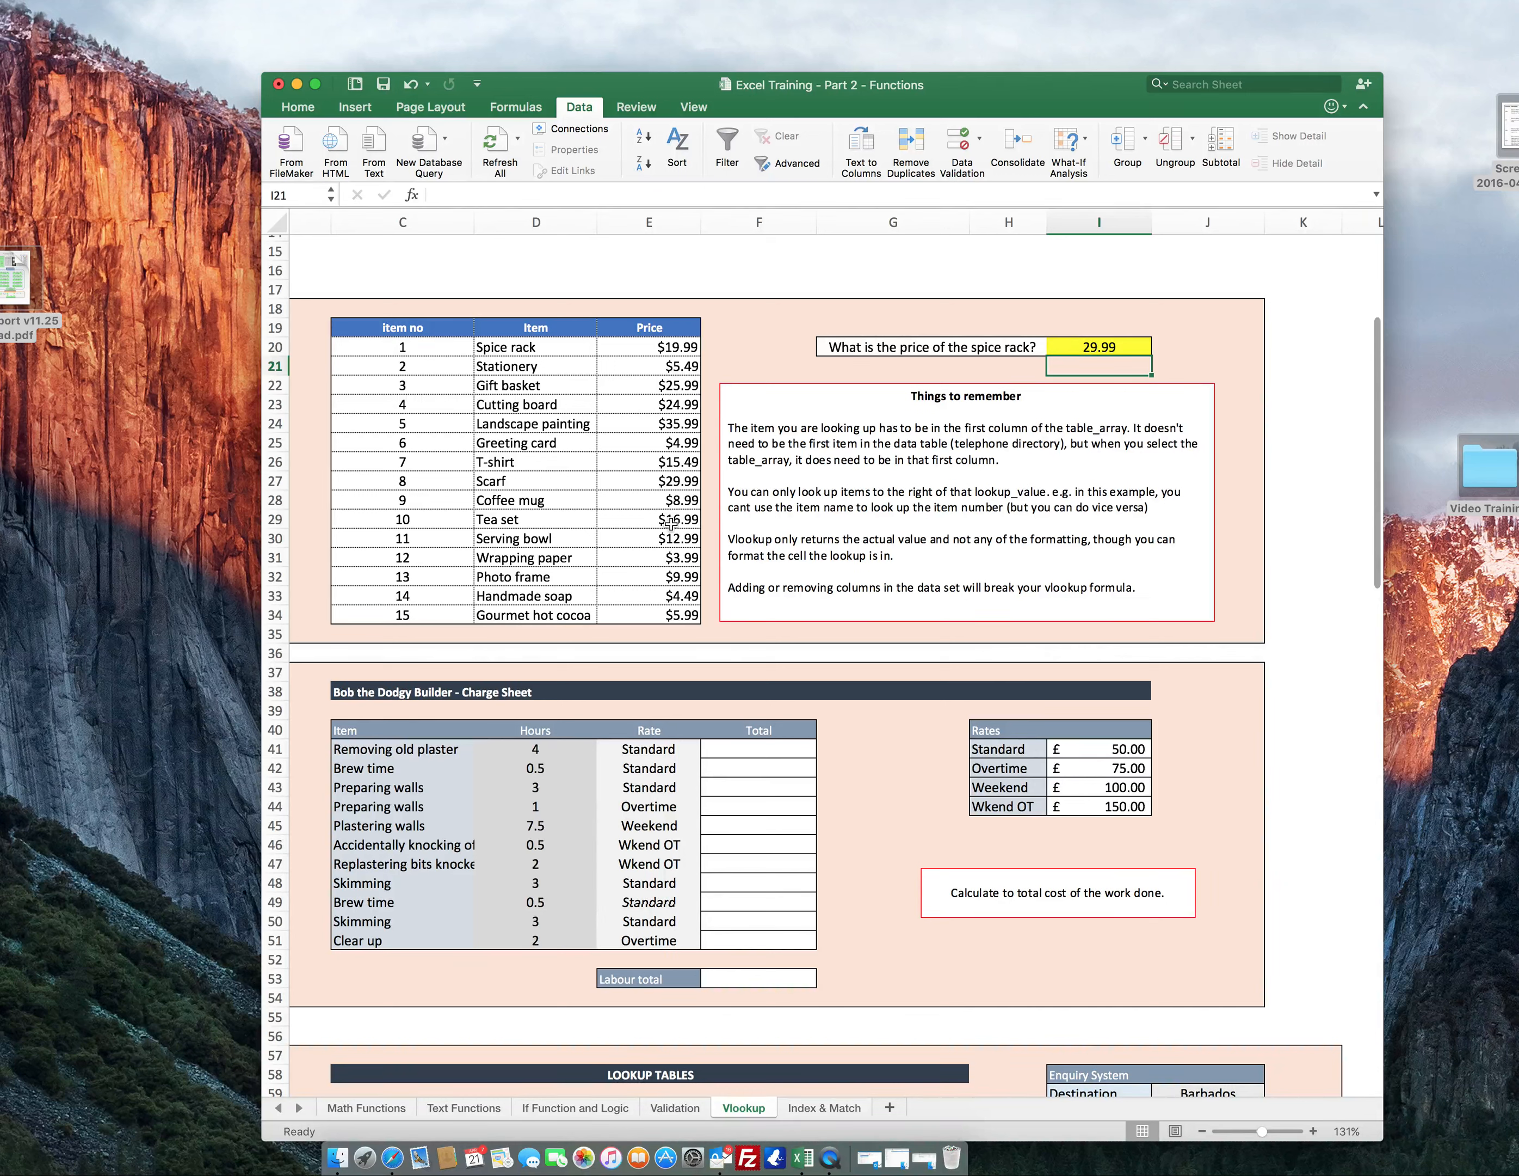
pyautogui.click(668, 483)
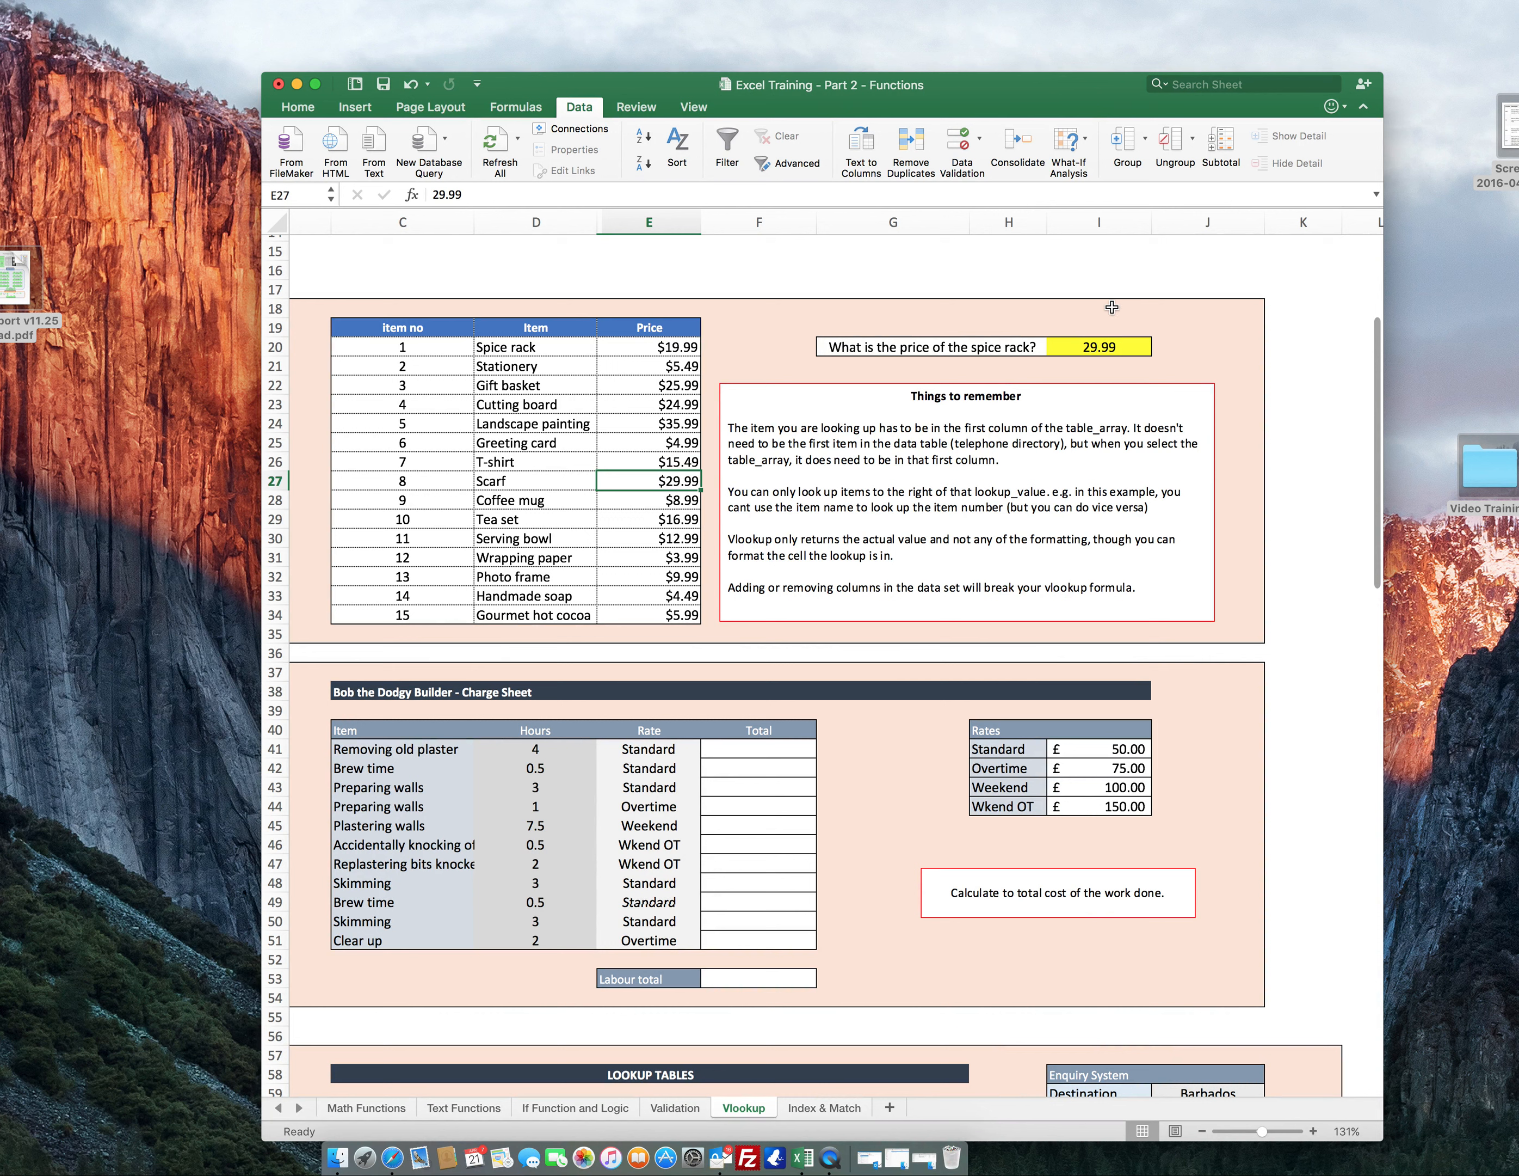
# Format the lookup result in cell I20 as Currency.
pyautogui.click(1100, 346)
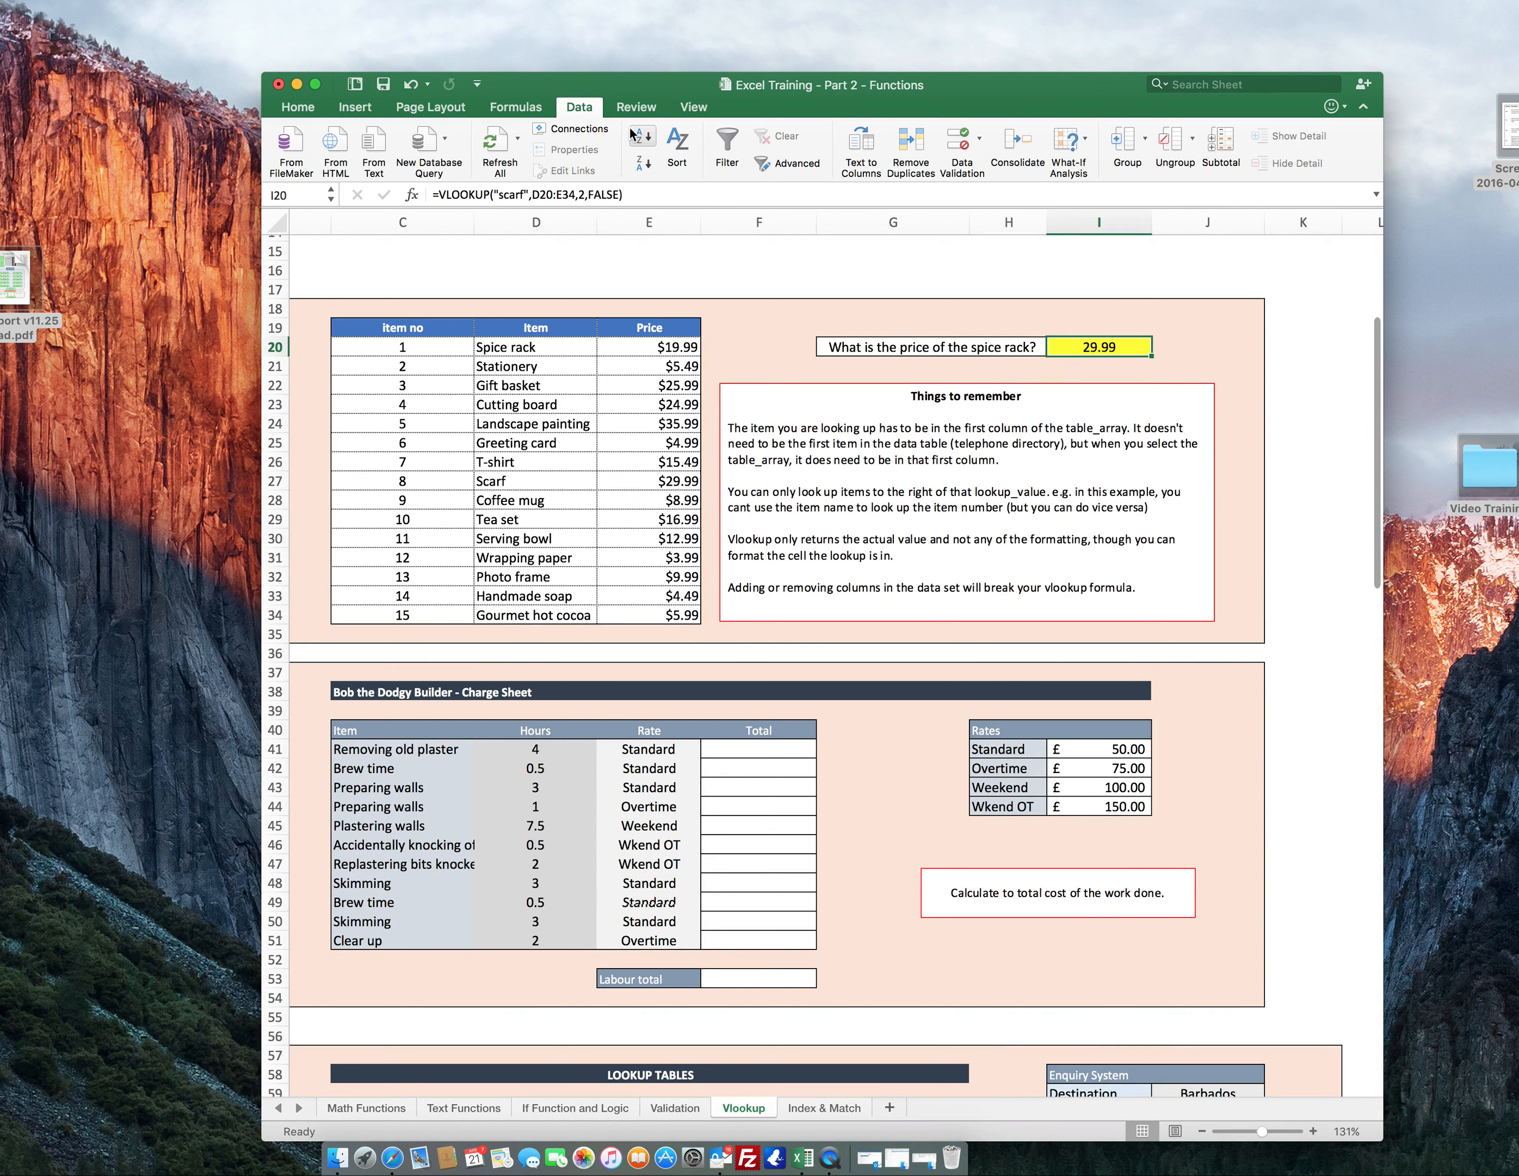
pyautogui.click(289, 111)
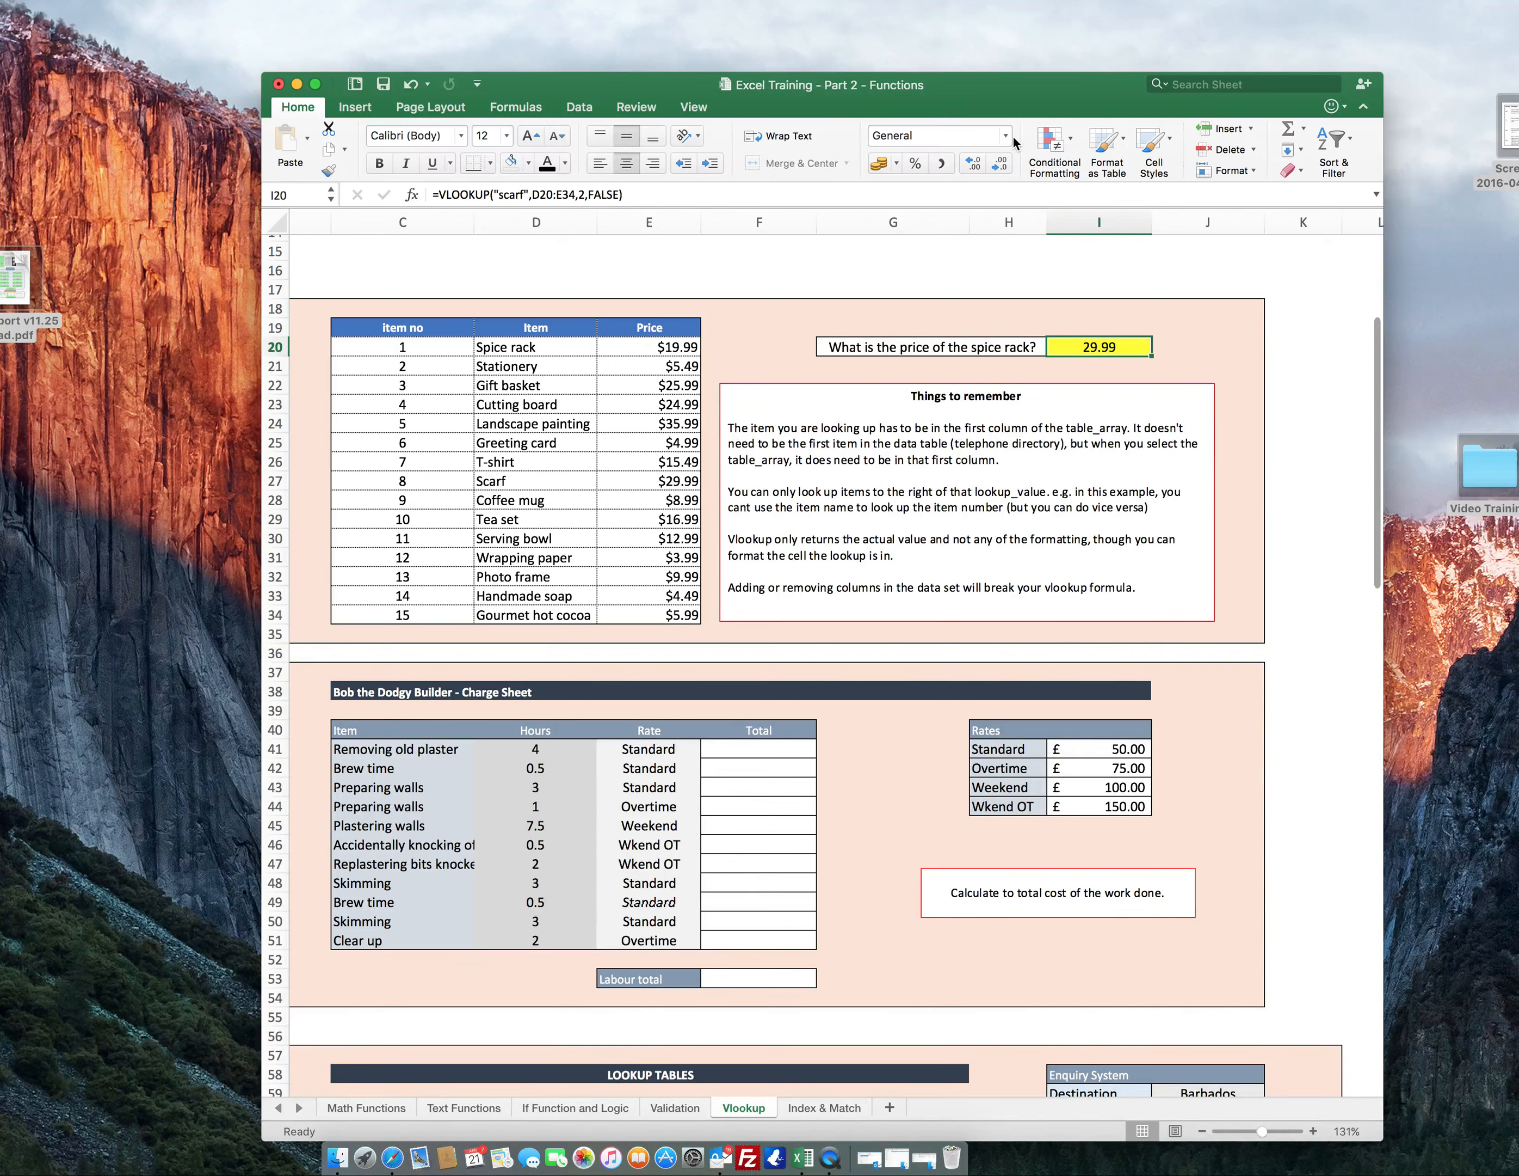
pyautogui.click(1007, 136)
pyautogui.click(970, 228)
# Enter =VLOOKUP(E41,H41:I44,2,FALSE) in the charge sheet's first Total cell, F41, to look up the rate.
pyautogui.scroll(-6, 934, 412)
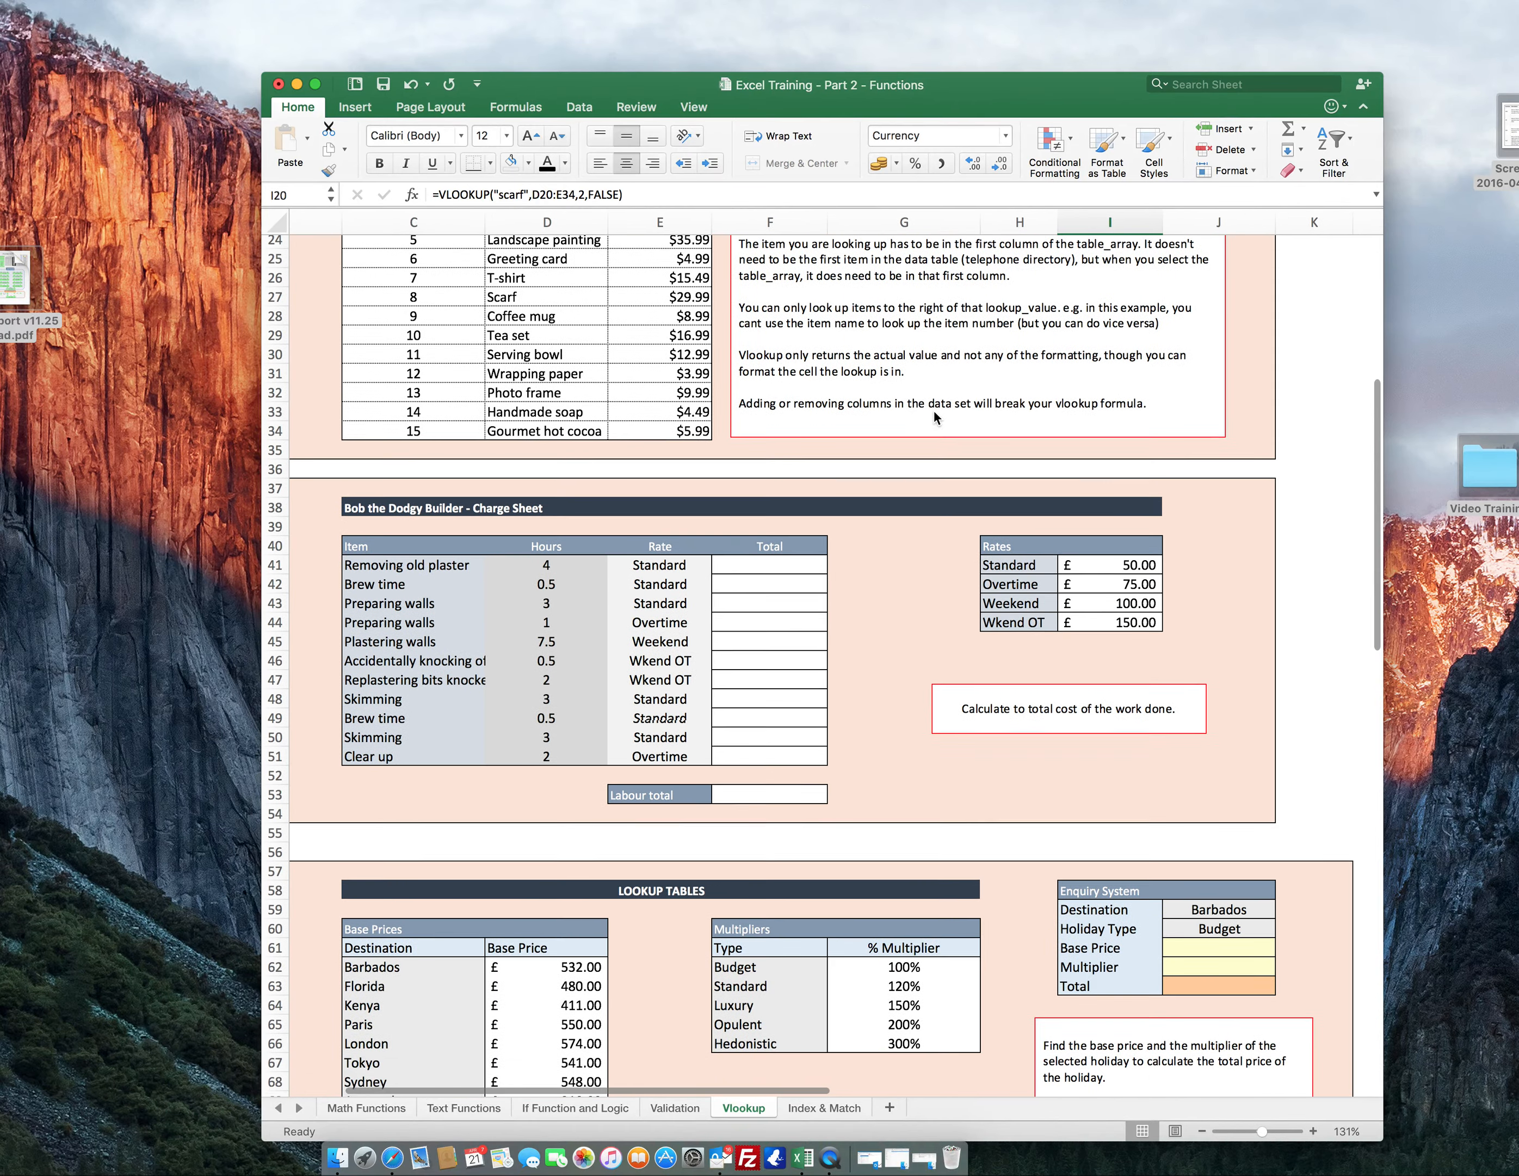
pyautogui.scroll(-5, 935, 413)
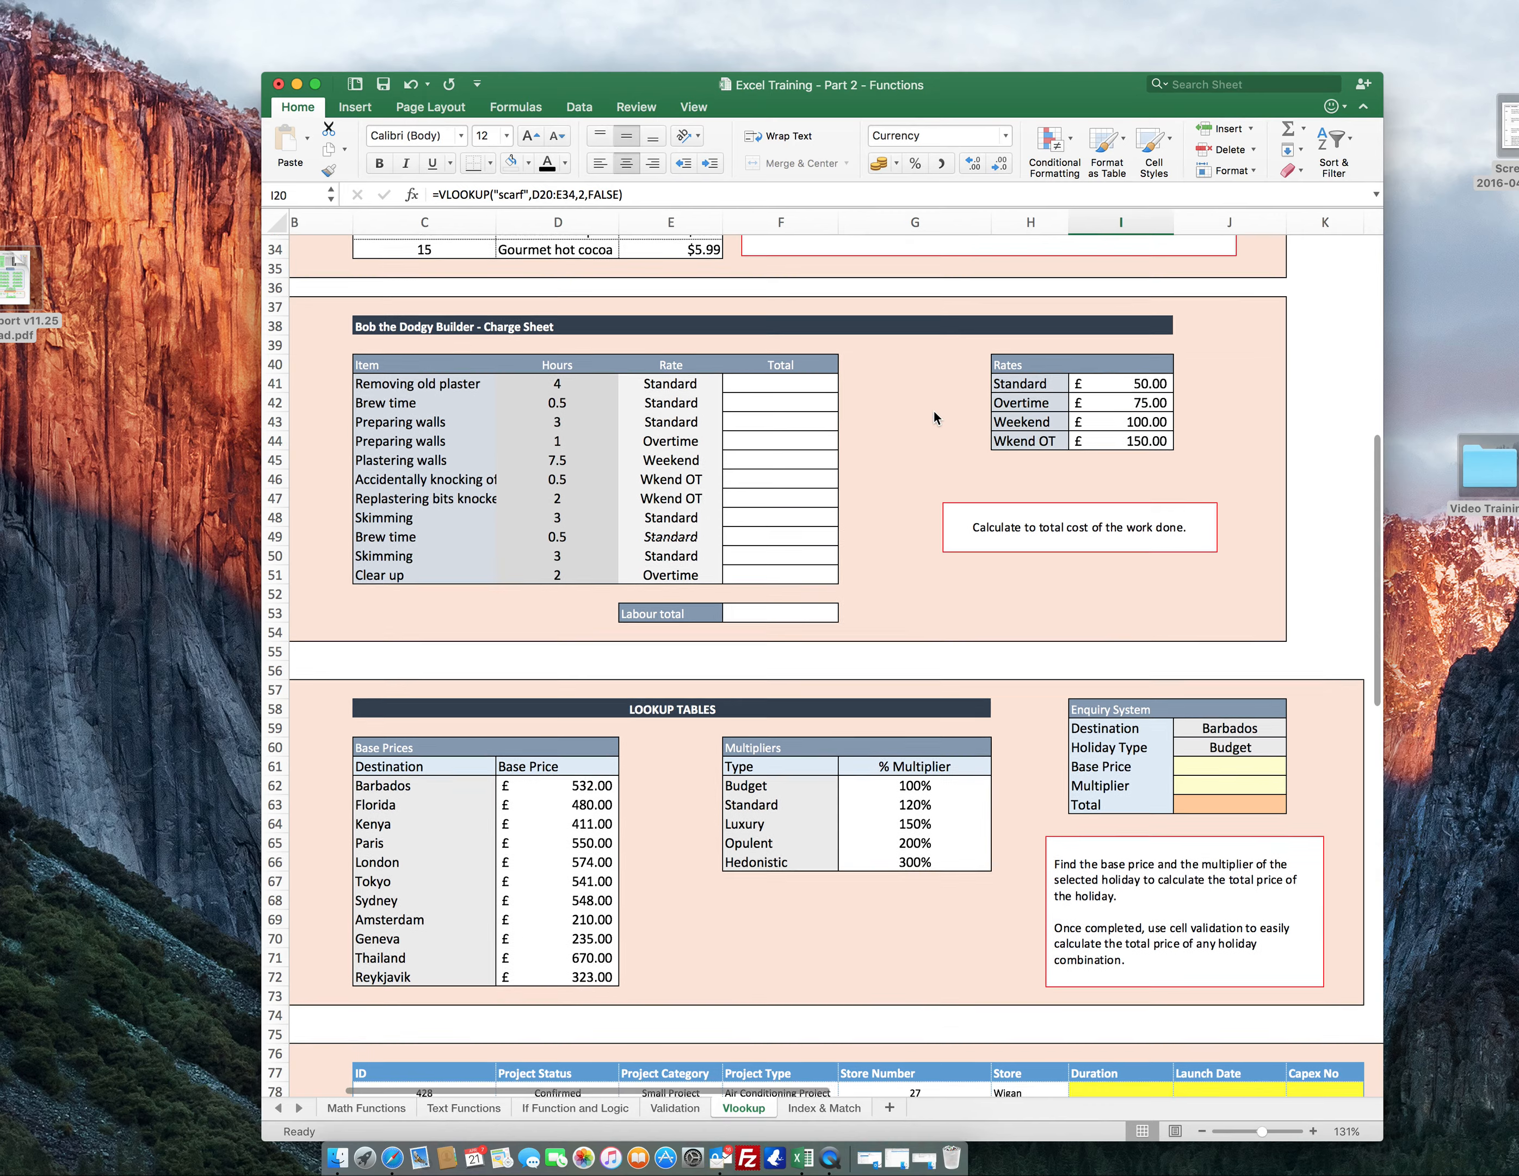
pyautogui.scroll(-1, 934, 411)
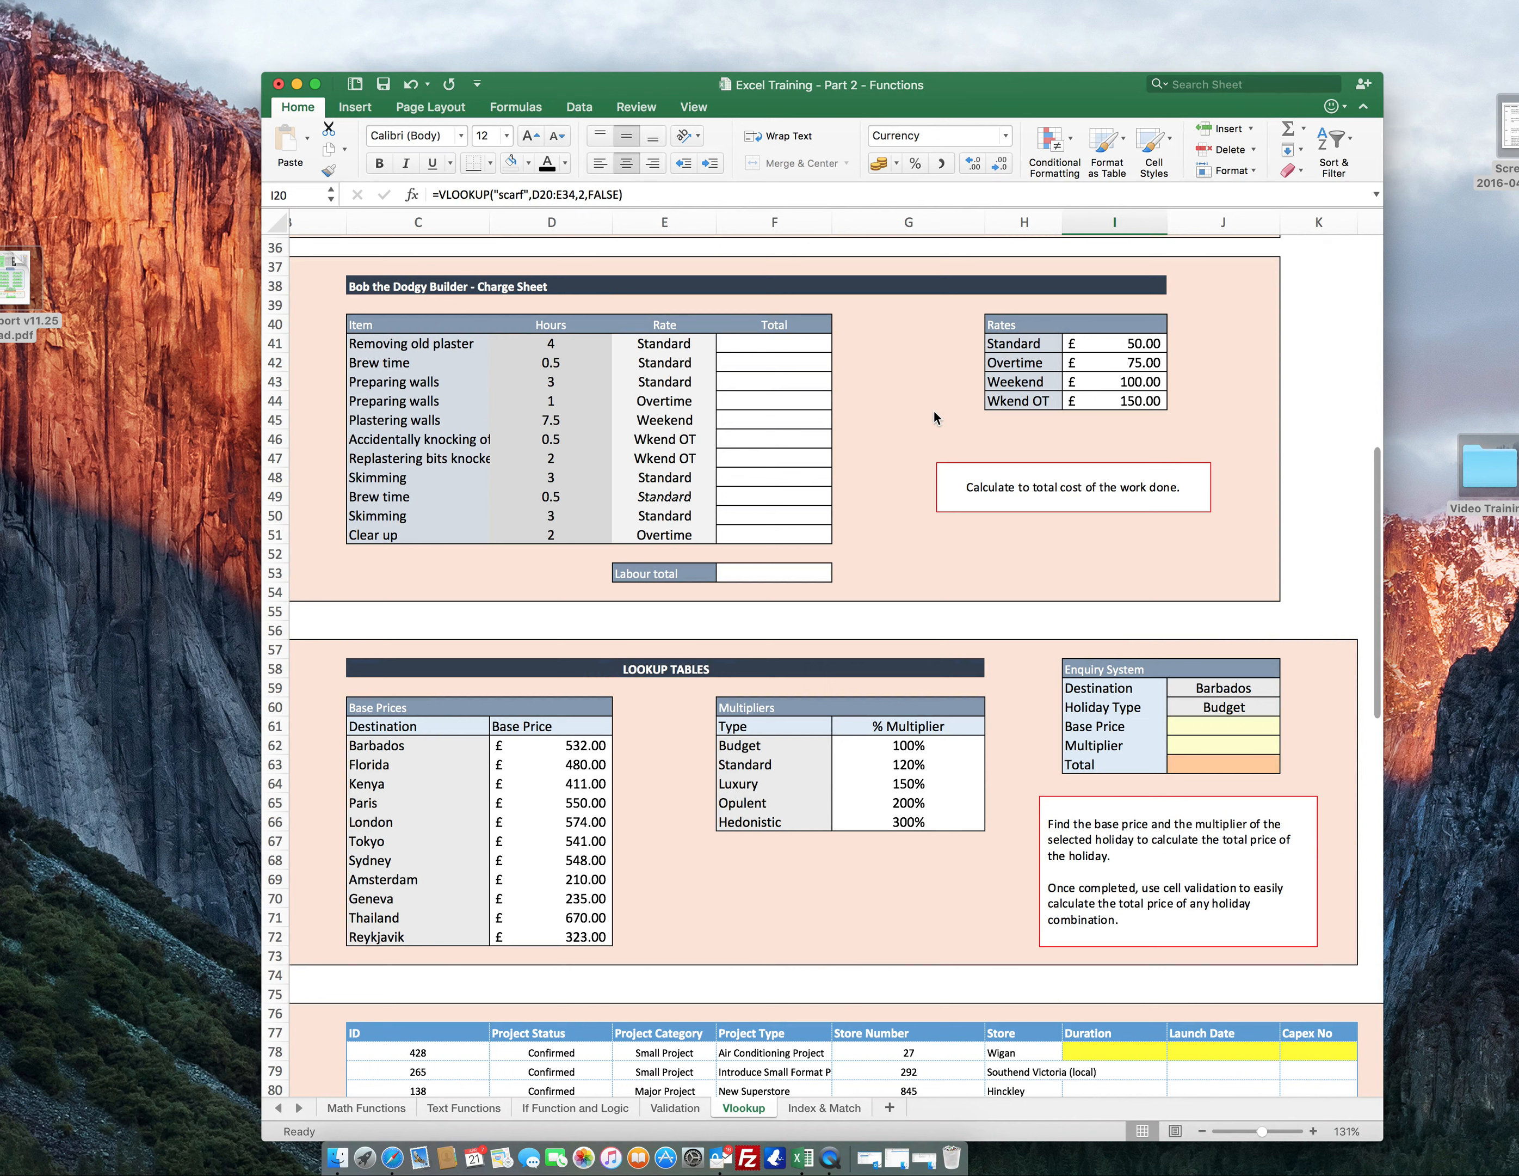
pyautogui.click(771, 340)
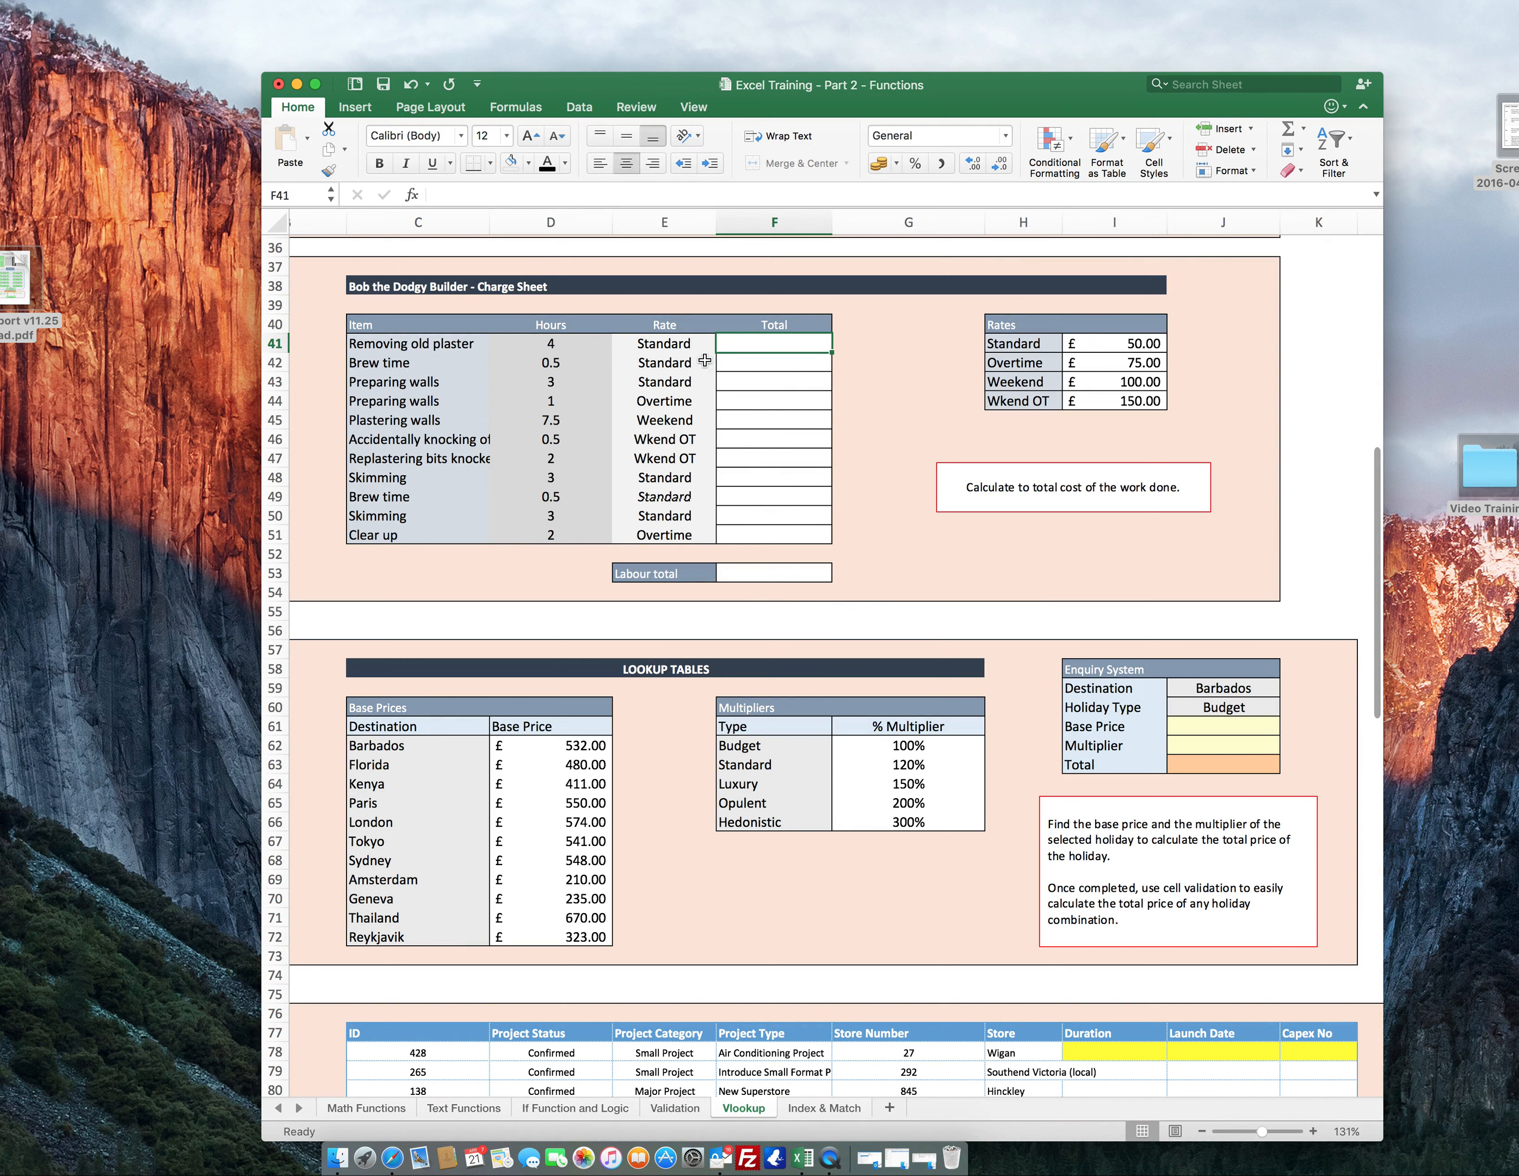
pyautogui.write('=vlookup(')
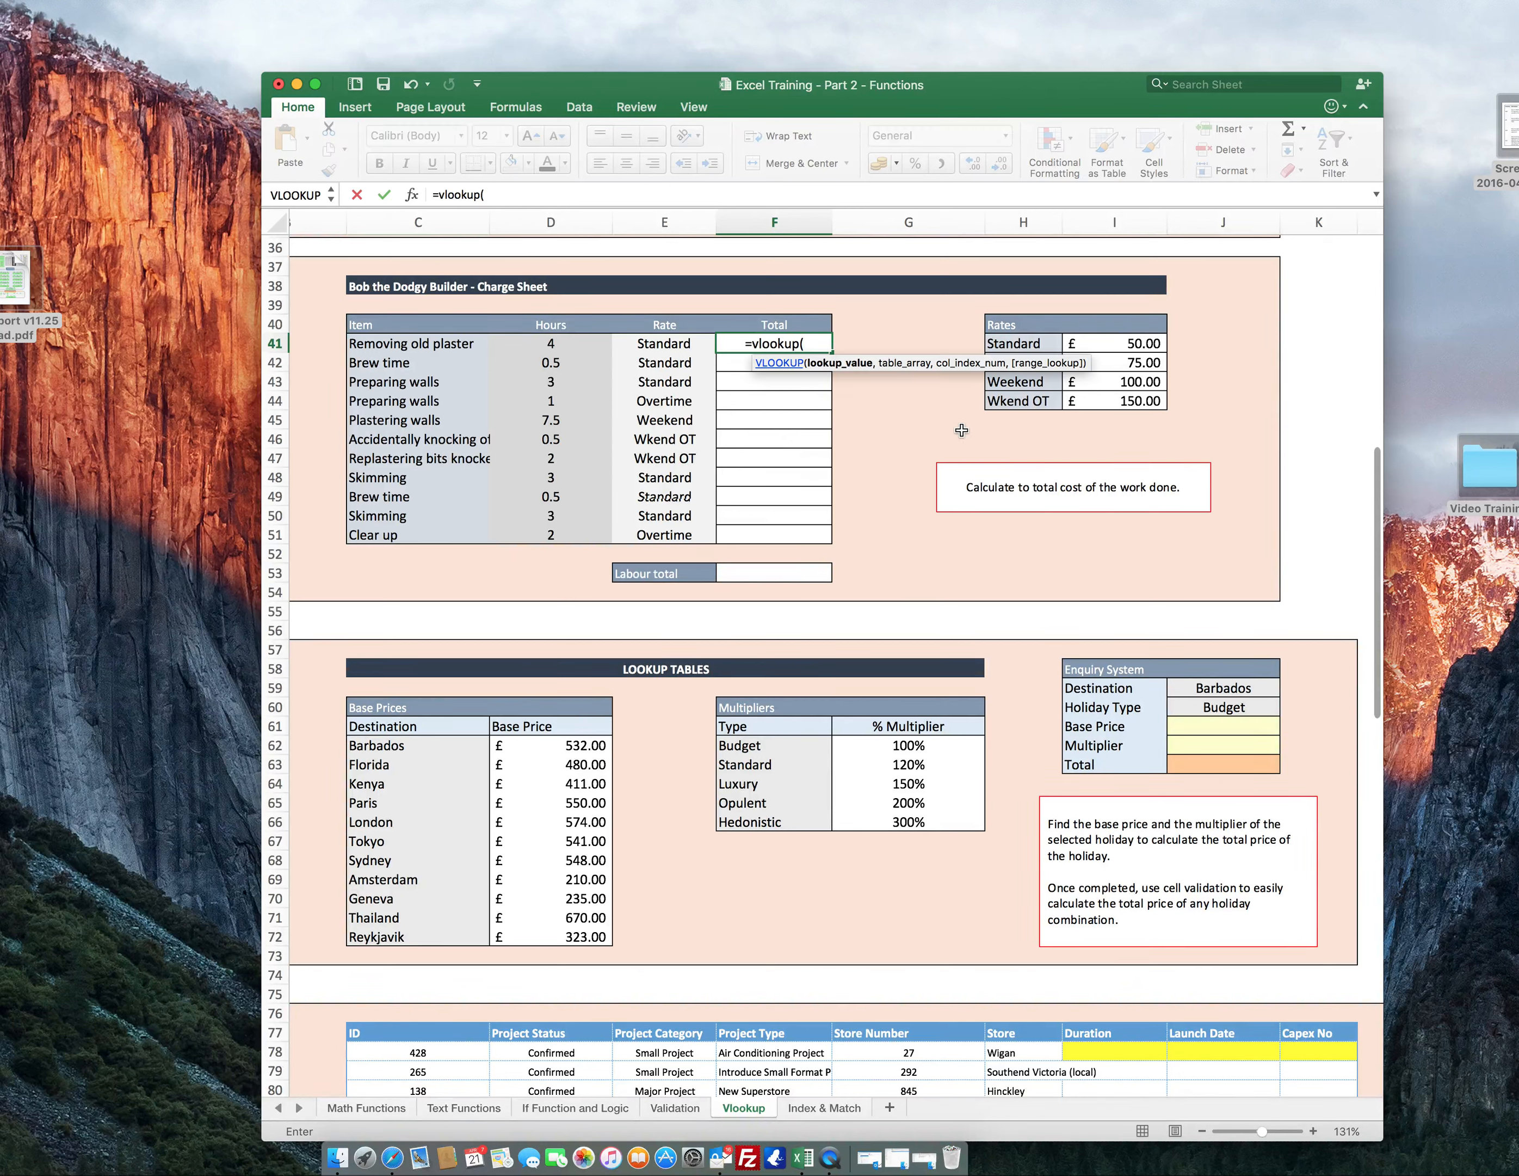
pyautogui.click(663, 343)
pyautogui.write(',')
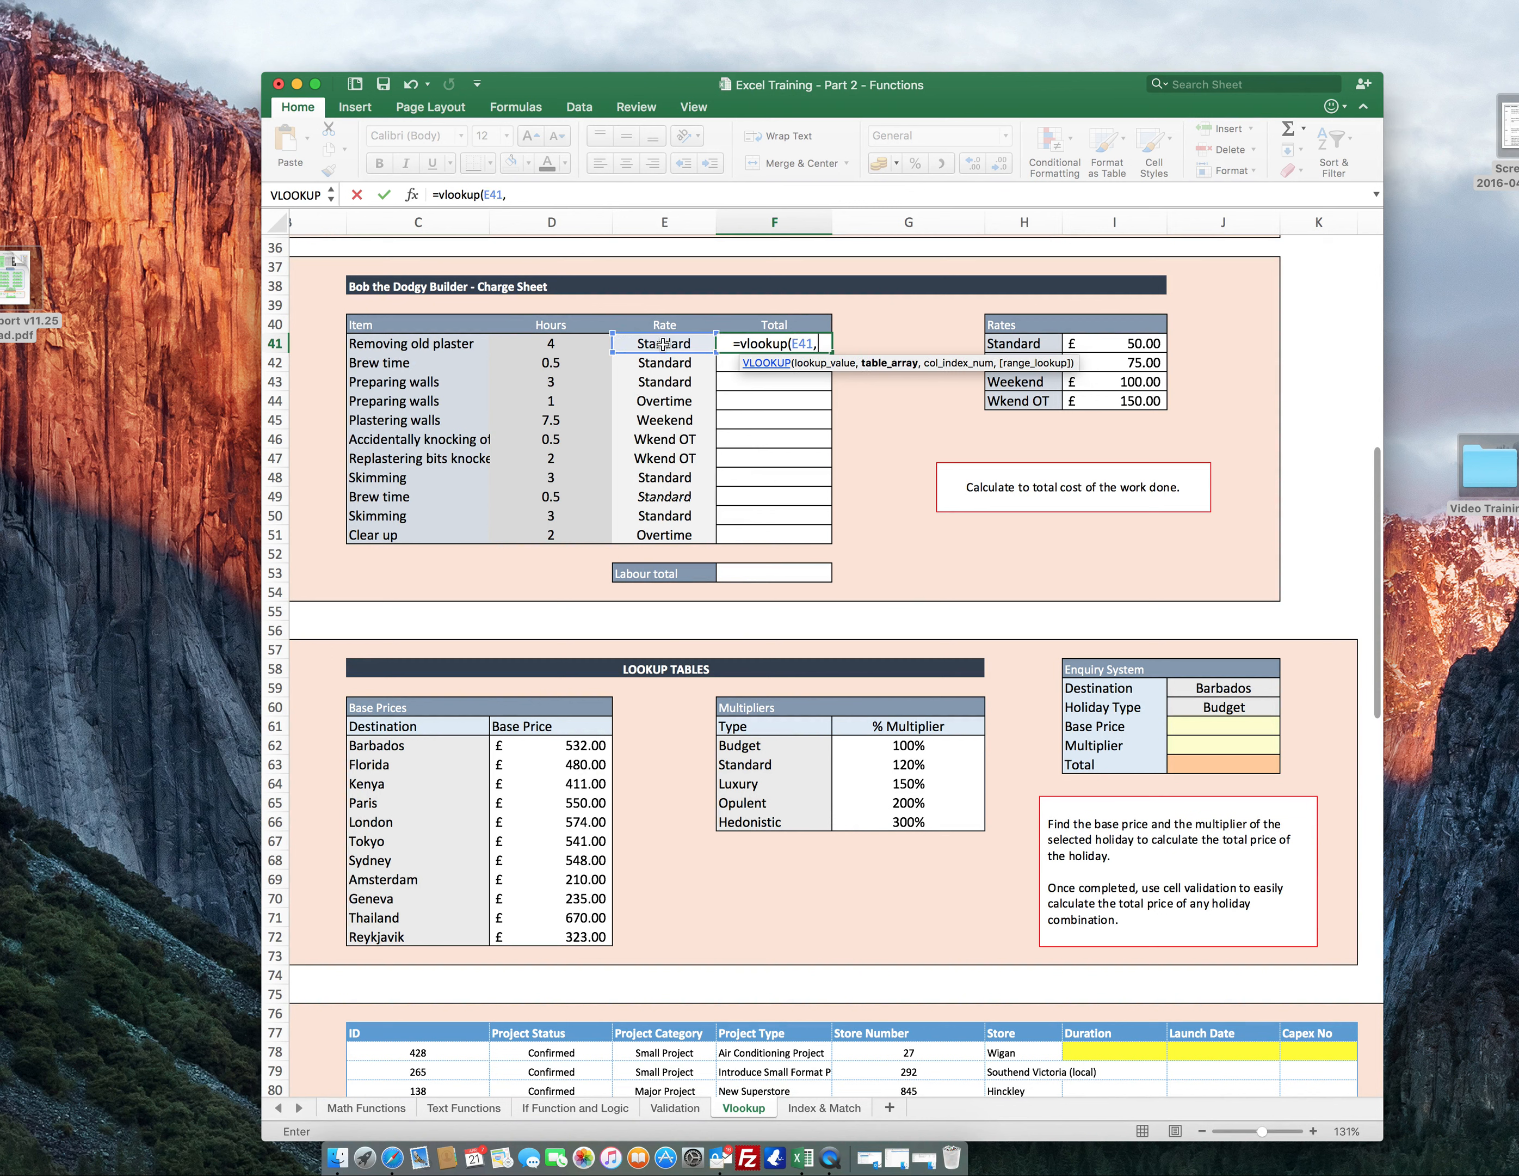
pyautogui.moveTo(1032, 343); pyautogui.dragTo(1122, 399)
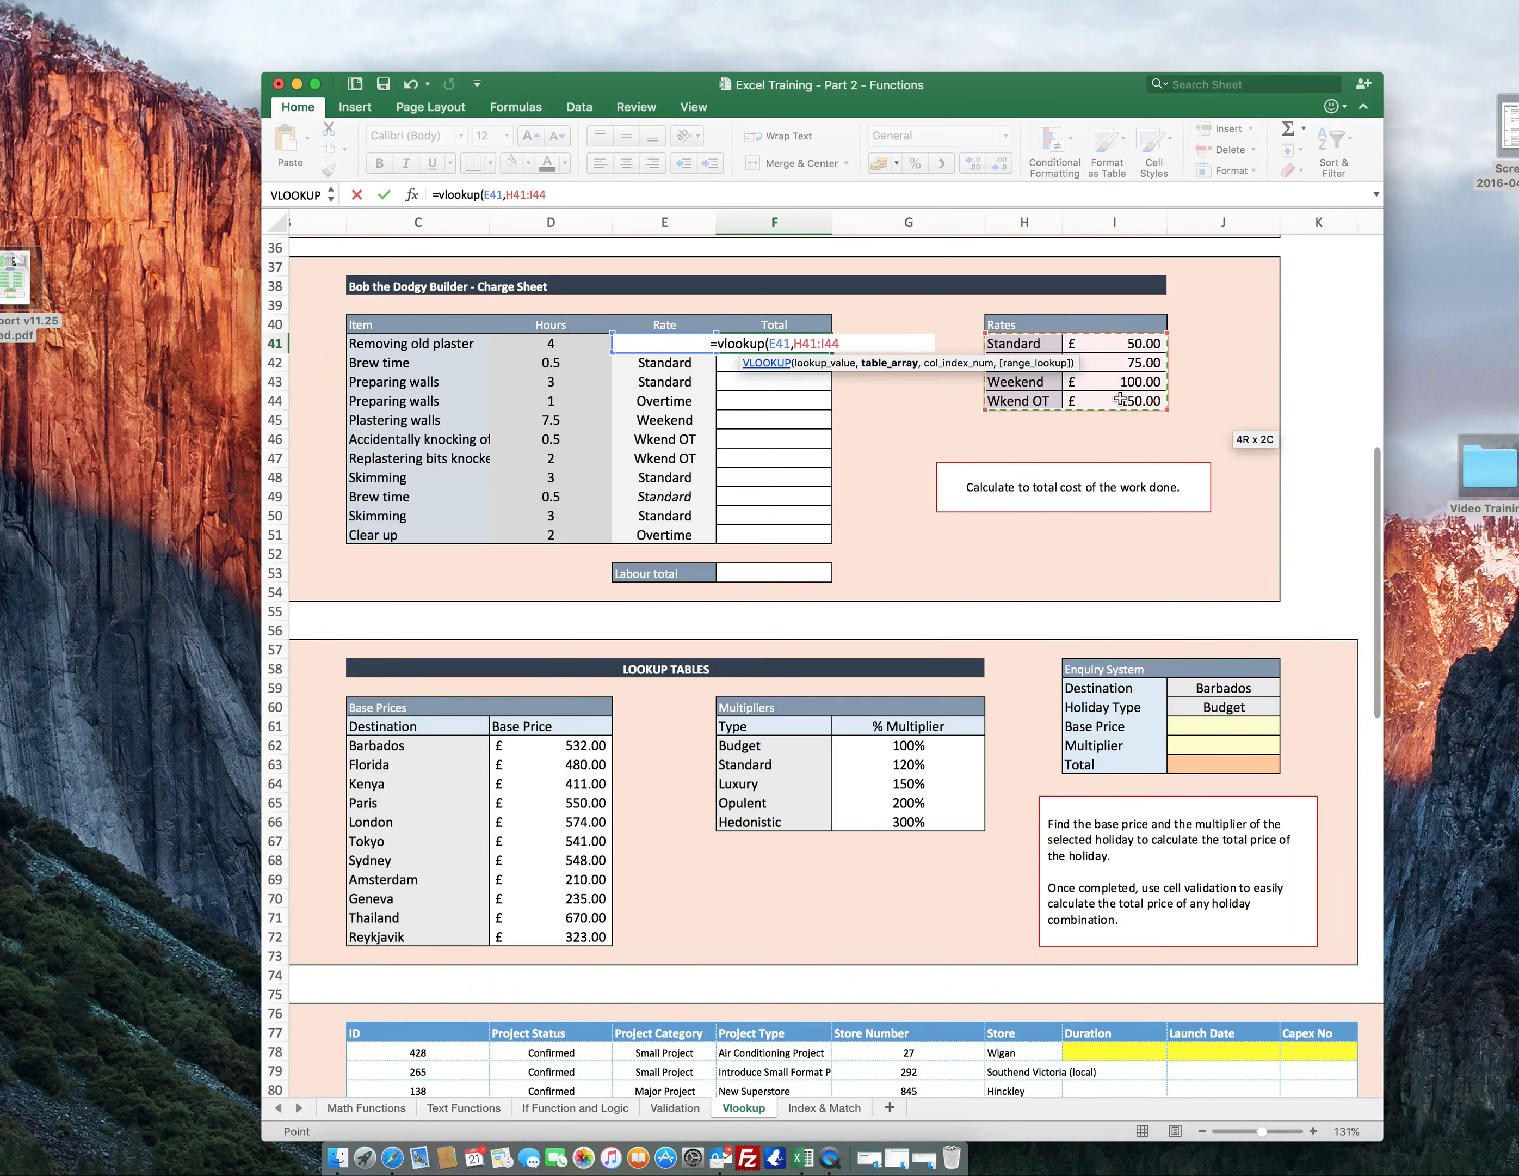
pyautogui.write(',')
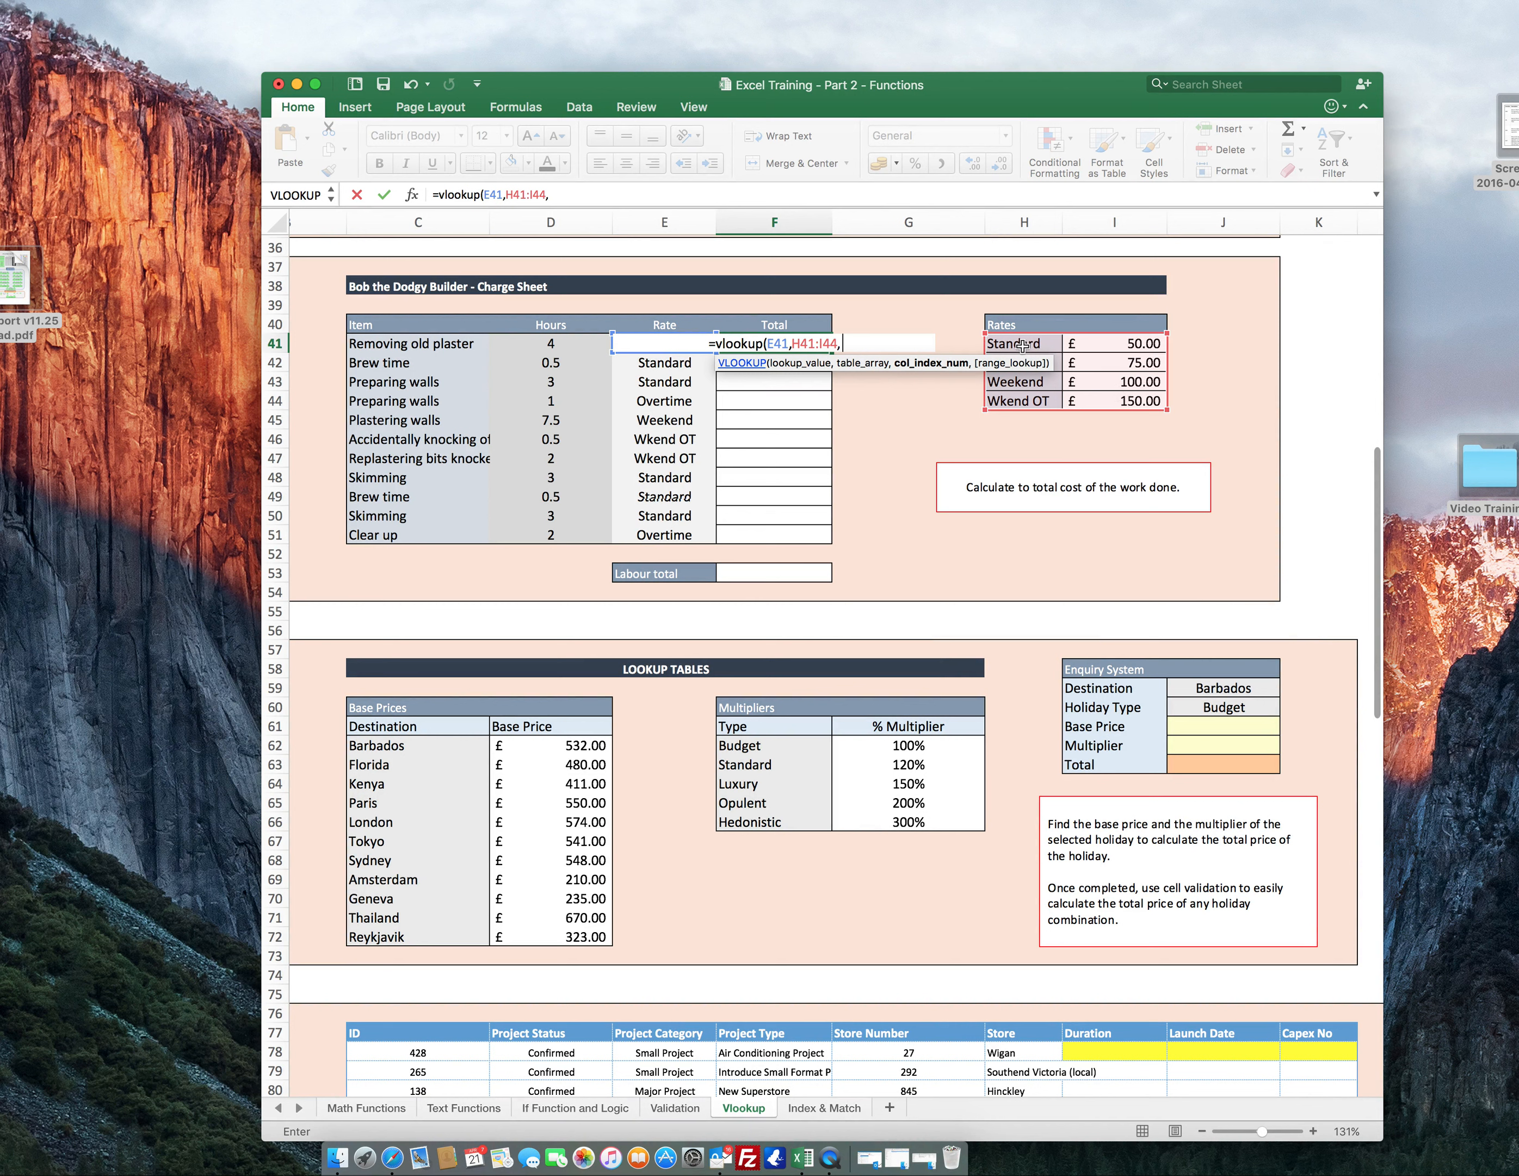
pyautogui.write('2,false)')
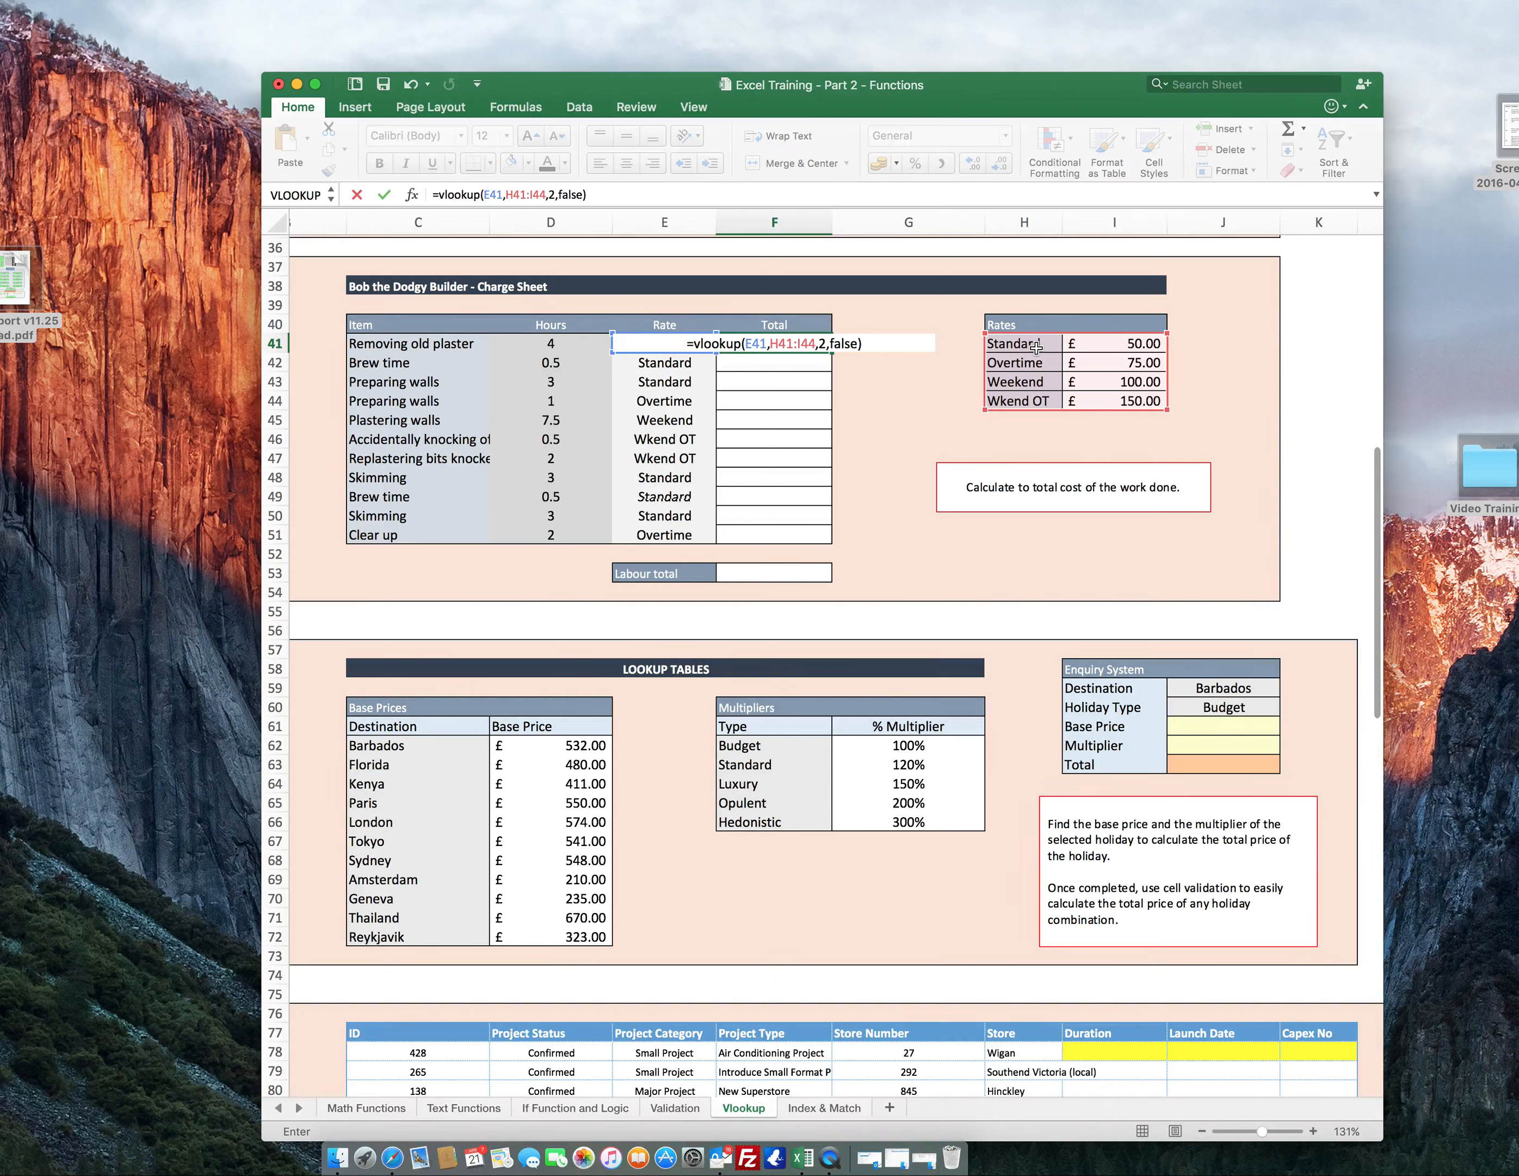
pyautogui.press('Return')
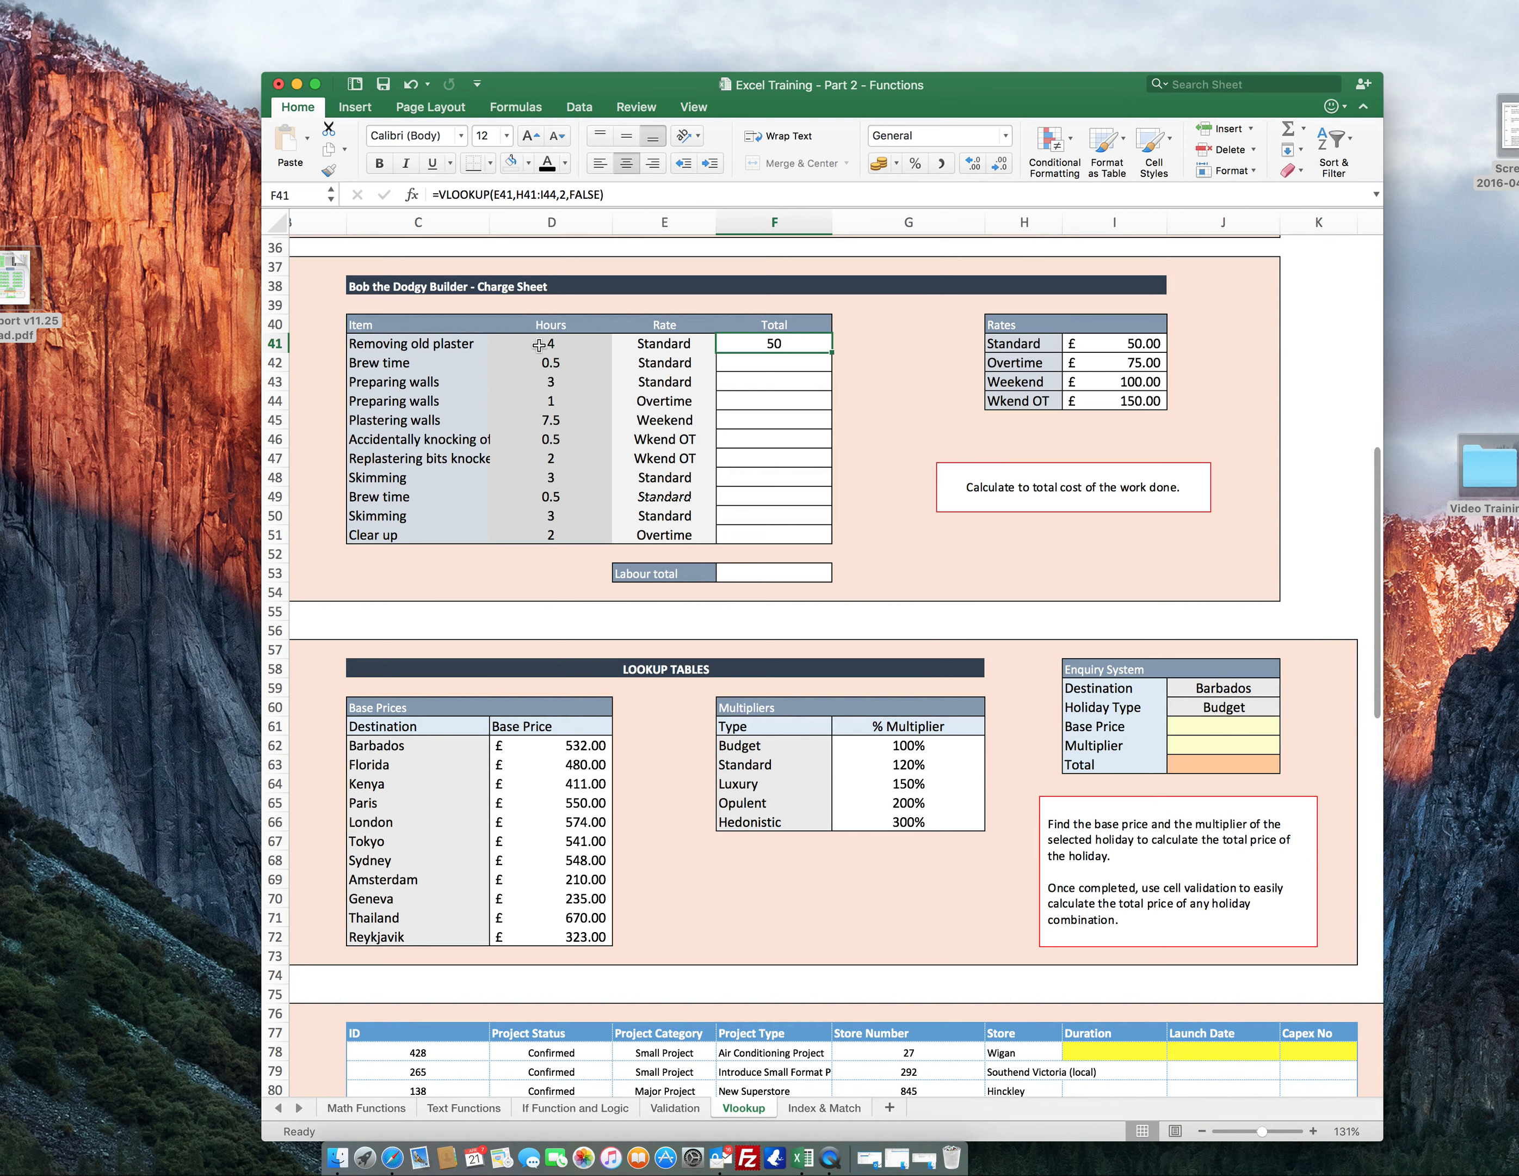
# Multiply the rate lookup in F41 by the hours in D41.
pyautogui.click(634, 190)
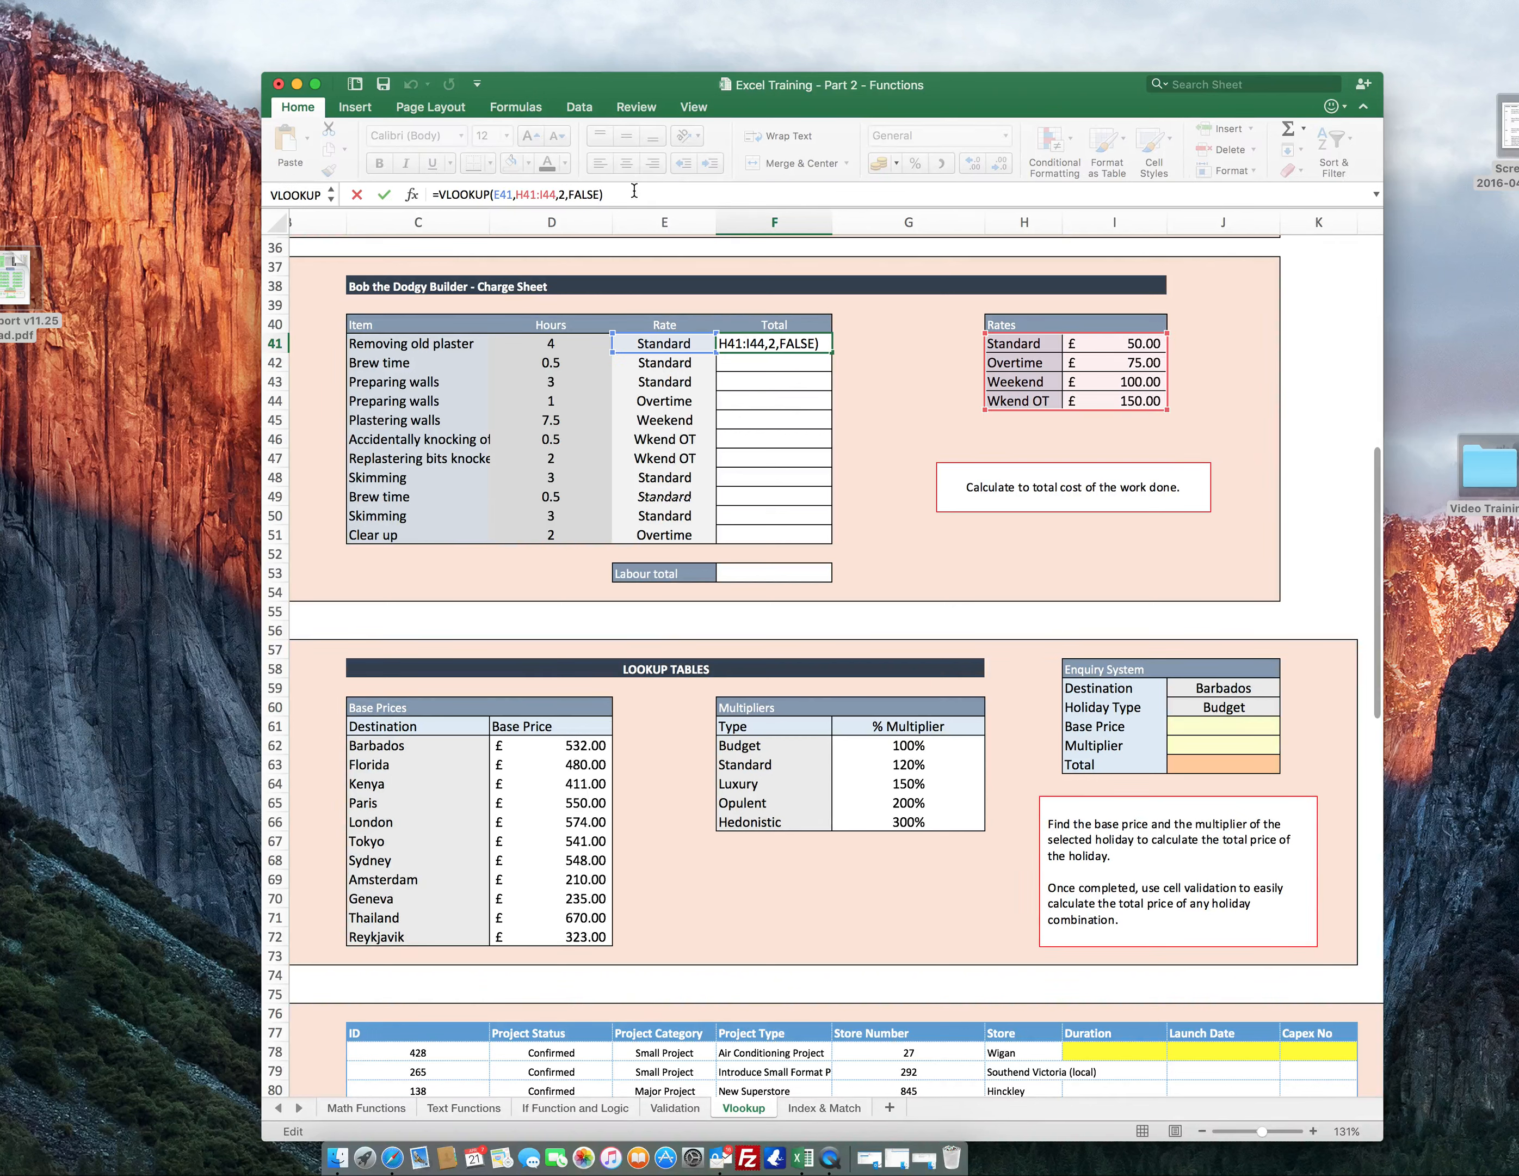
pyautogui.write('*')
pyautogui.click(550, 345)
pyautogui.press('Return')
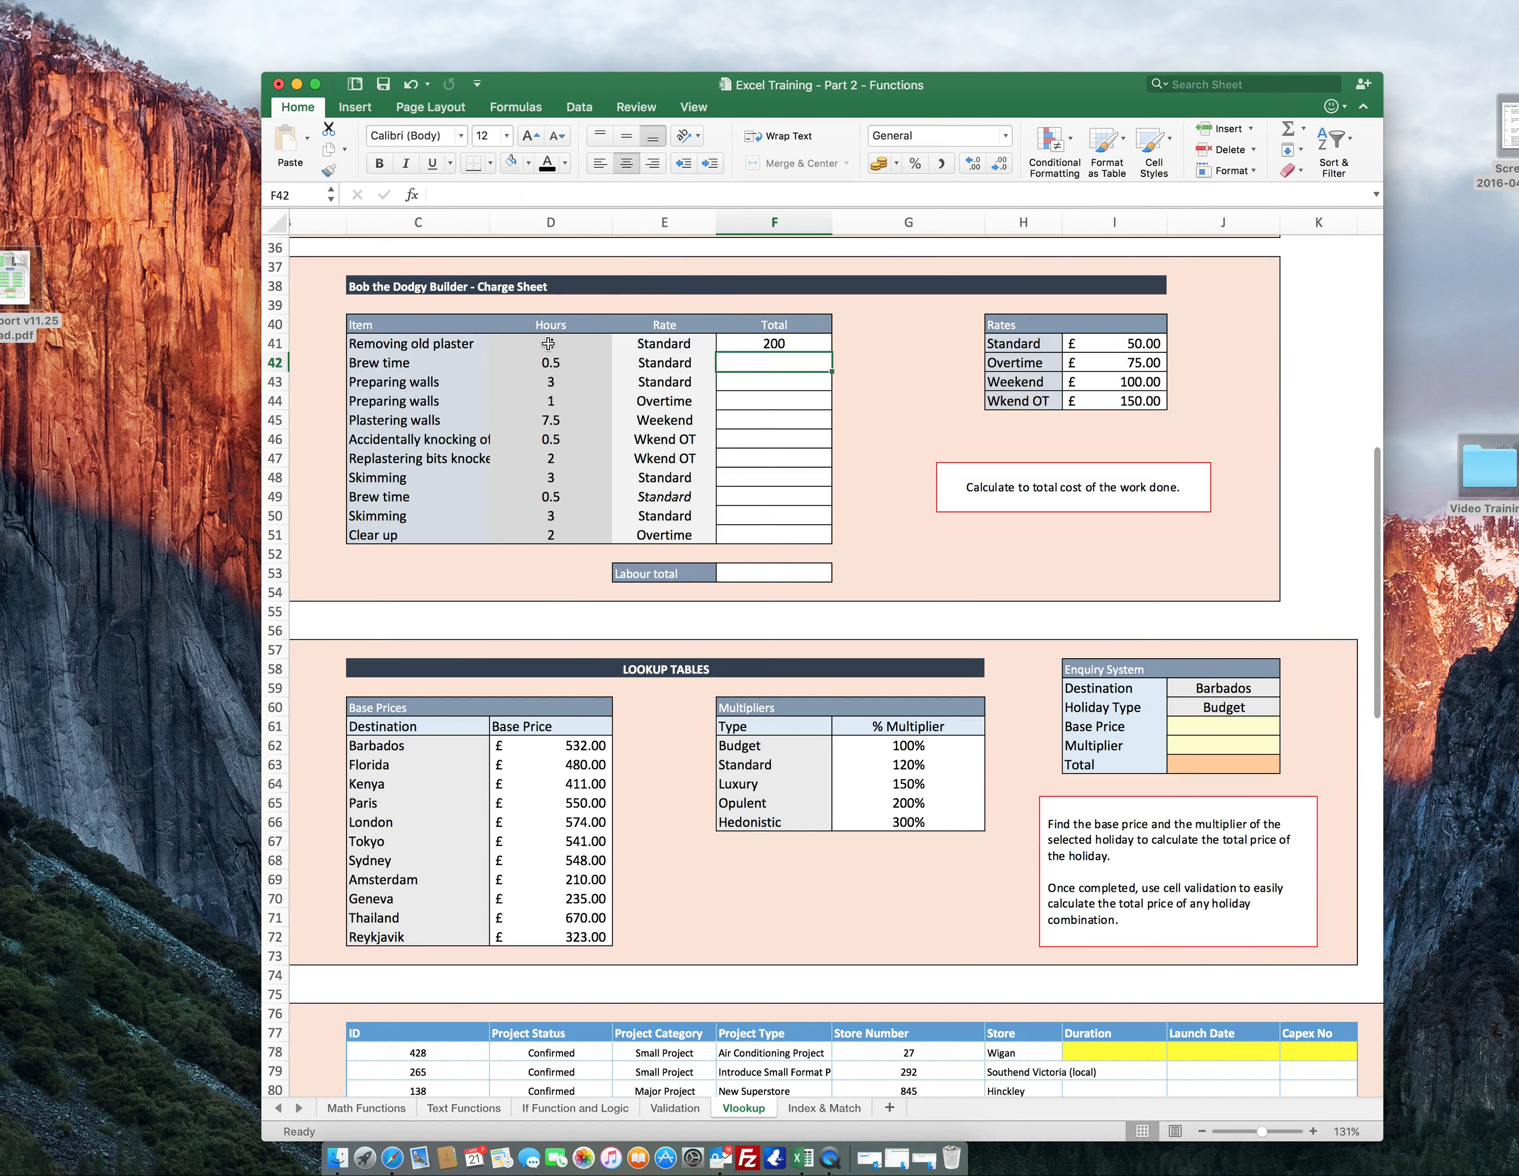
# Format the charge sheet's first Total cell, F41, as Accounting.
pyautogui.click(740, 341)
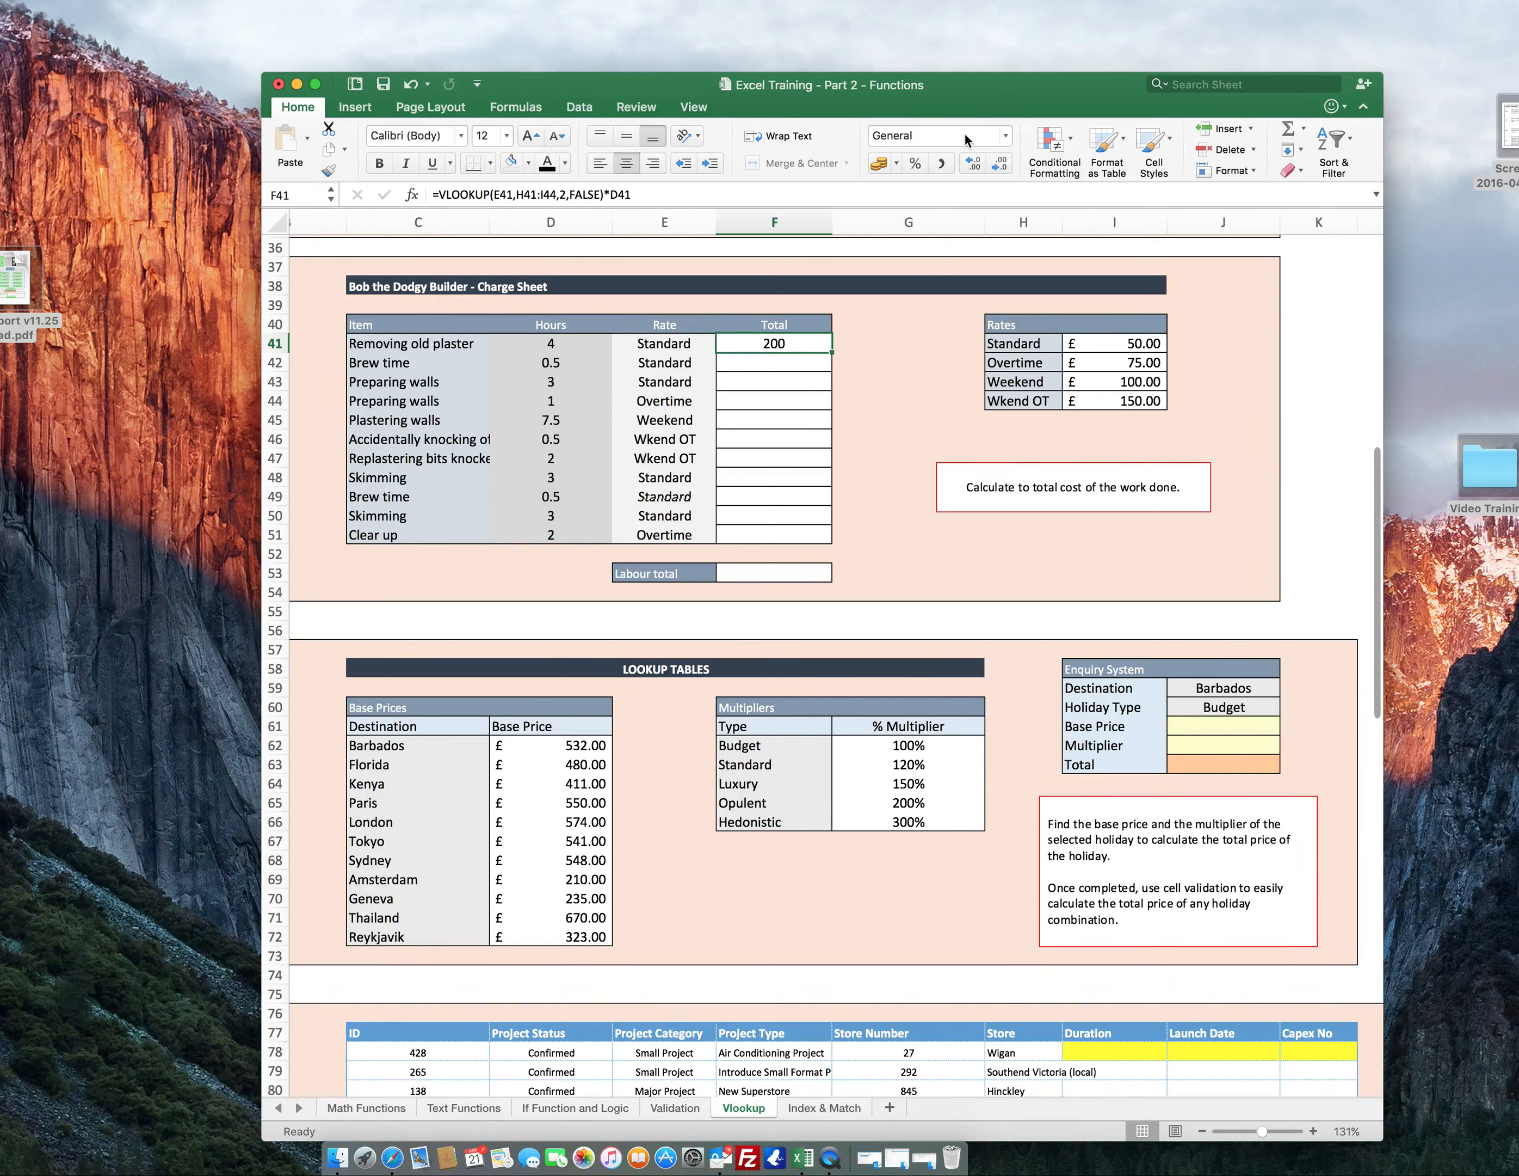
pyautogui.click(1005, 135)
pyautogui.click(931, 260)
pyautogui.moveTo(832, 356)
pyautogui.mouseDown()
pyautogui.moveTo(832, 498)
pyautogui.moveTo(833, 352)
pyautogui.mouseUp()
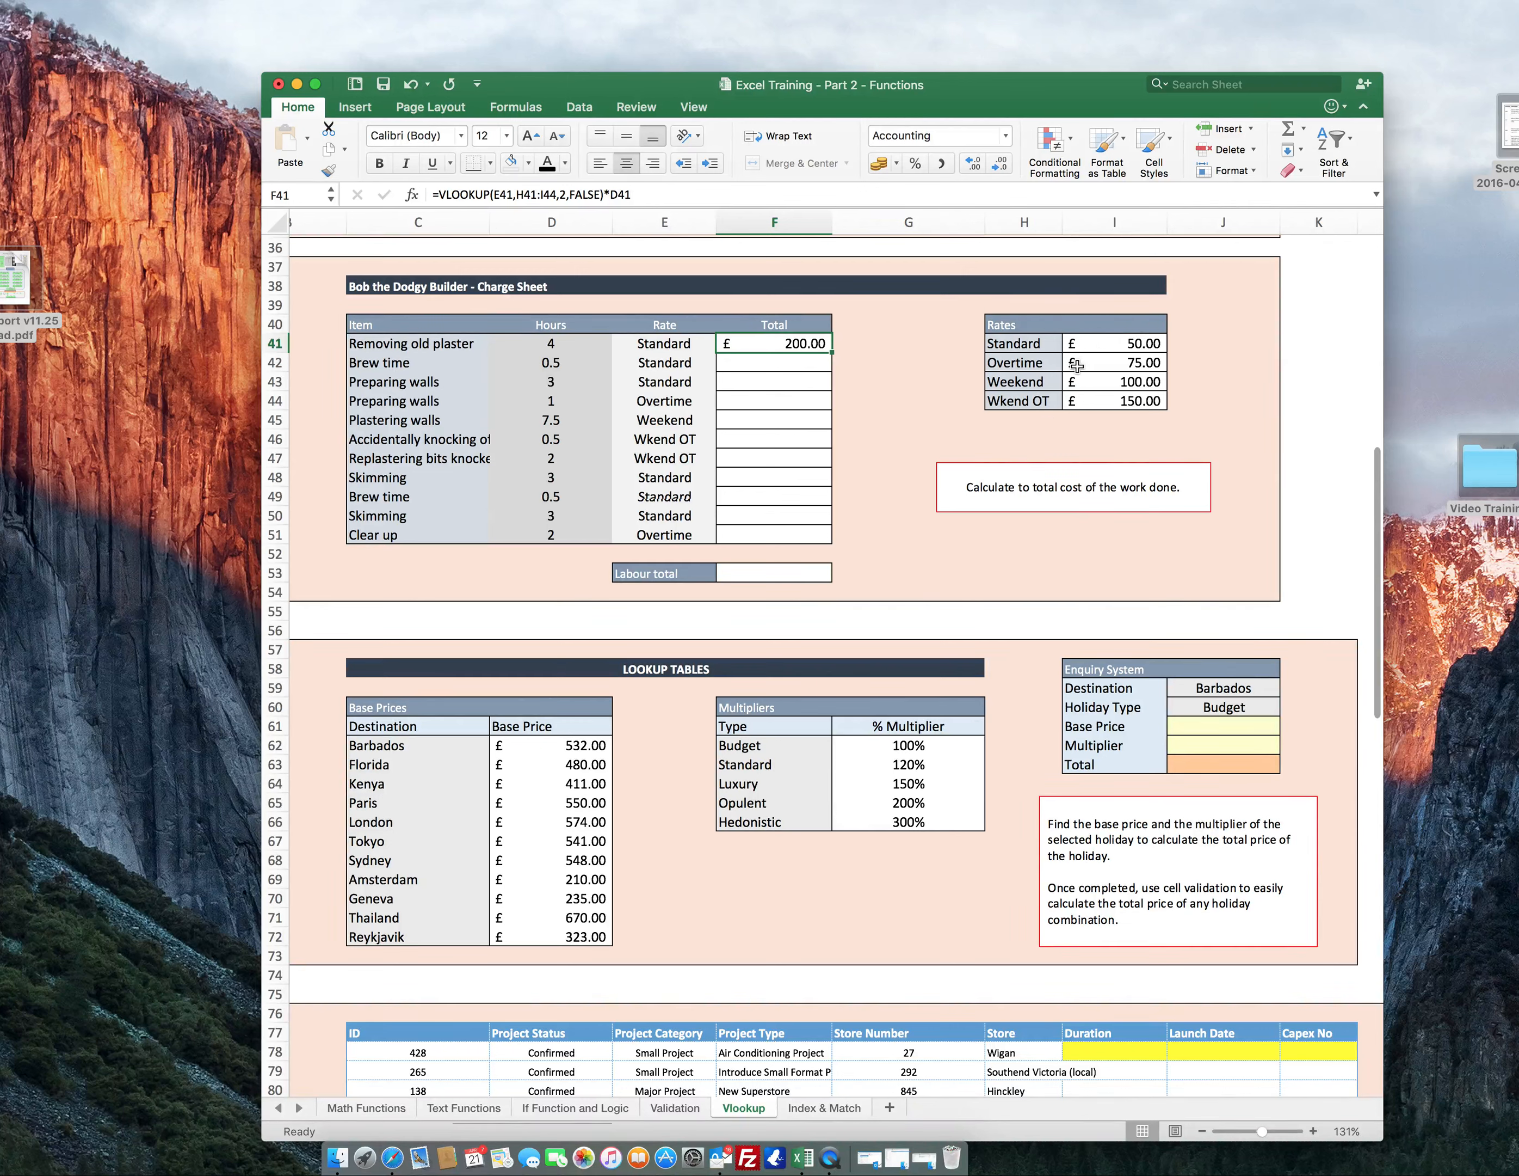
# Make the rates table range in the F41 formula absolute, as $H$41:$I$44.
pyautogui.click(520, 190)
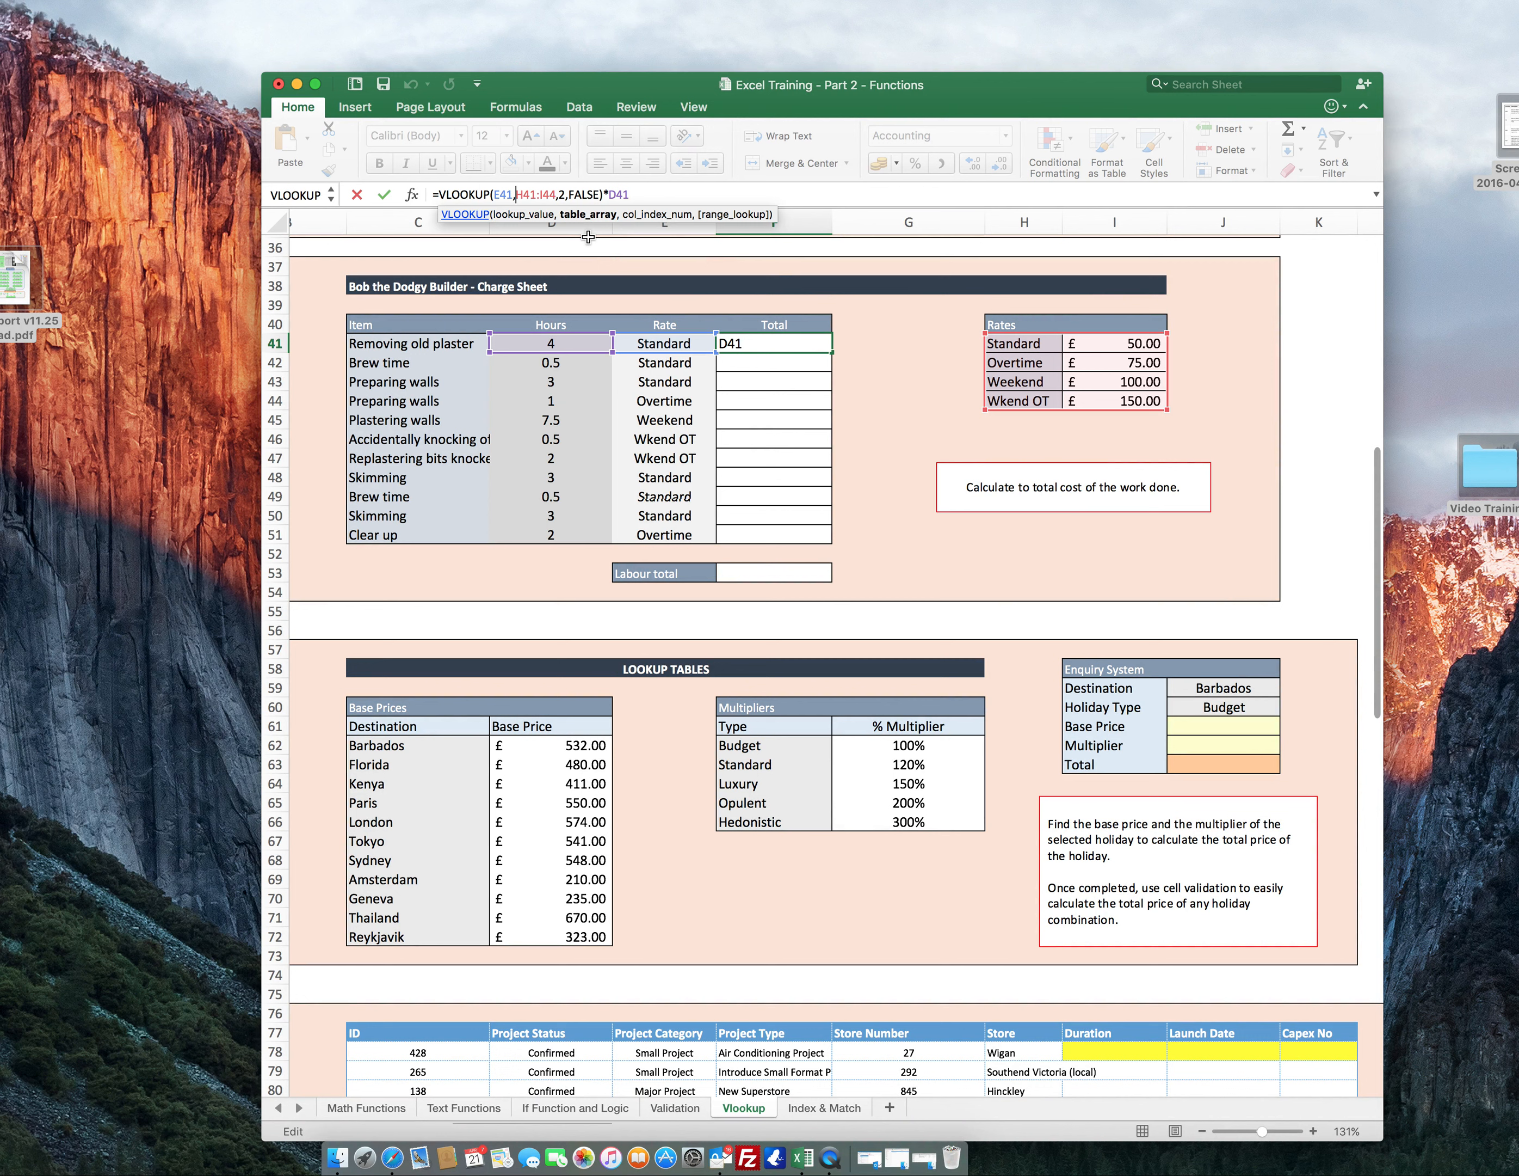
pyautogui.write('$')
pyautogui.press('Right')
pyautogui.write('$')
pyautogui.press('Right')
pyautogui.press('Right')
pyautogui.press('Right')
pyautogui.write('$')
pyautogui.press('Right')
pyautogui.write('$')
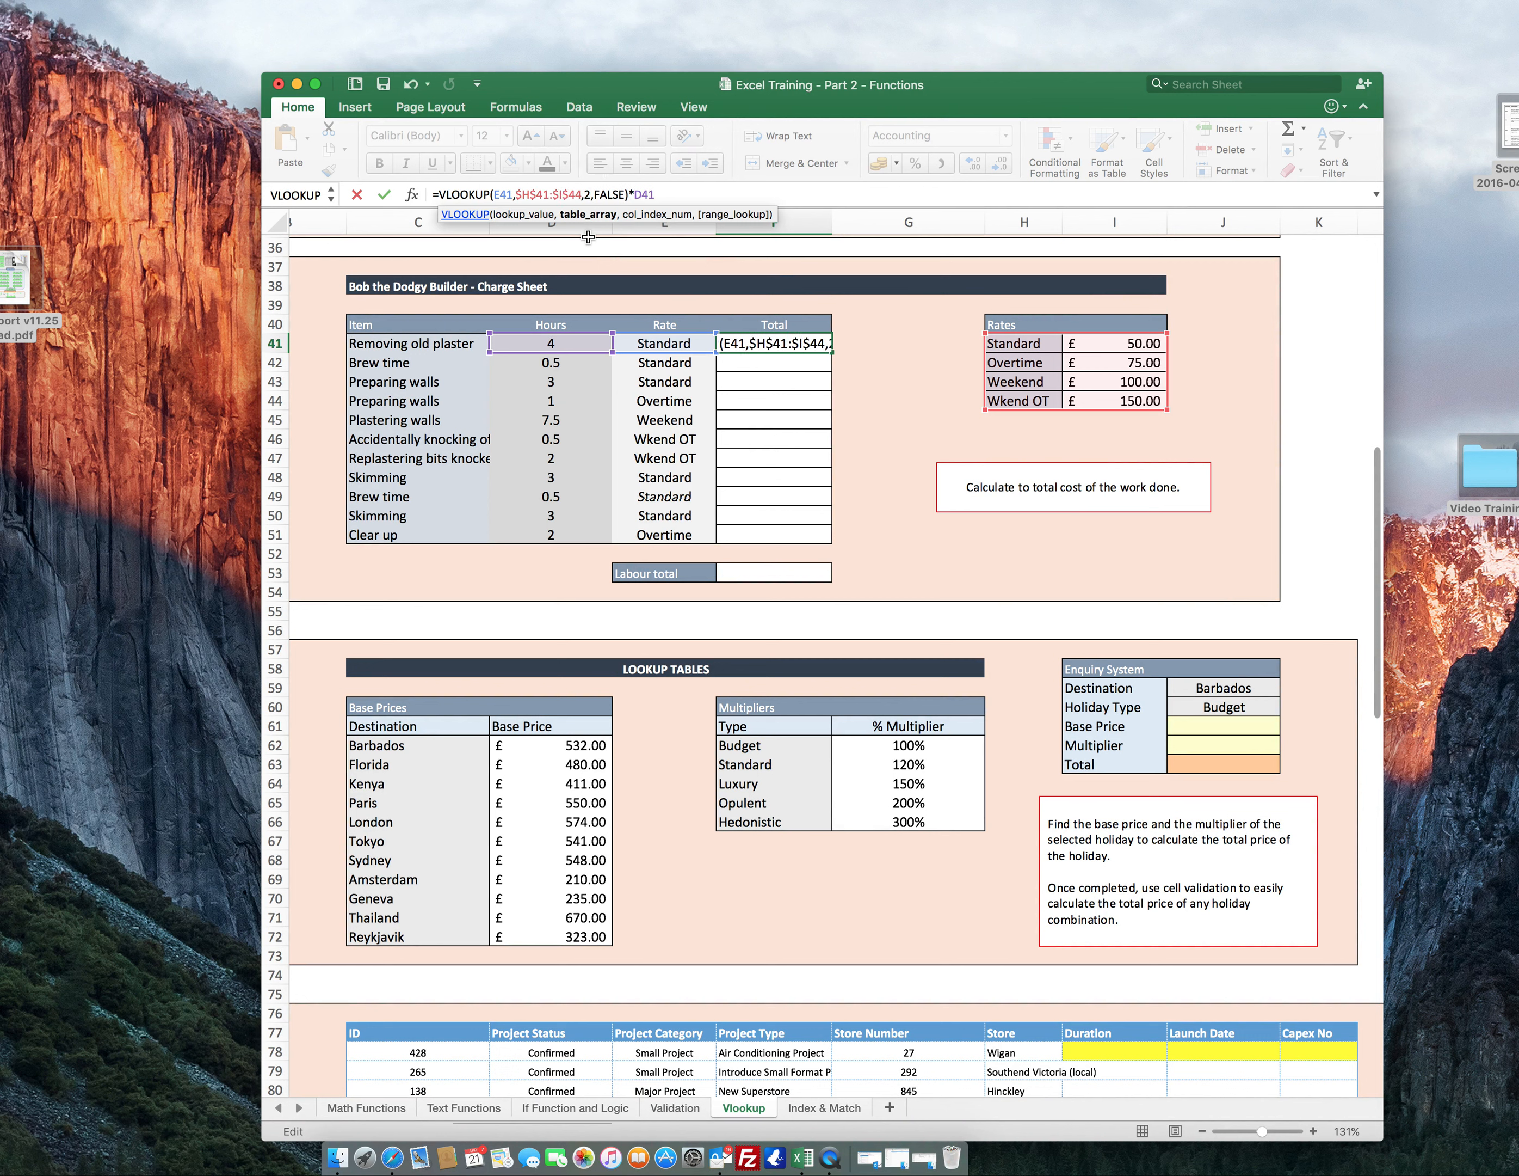
pyautogui.press('Return')
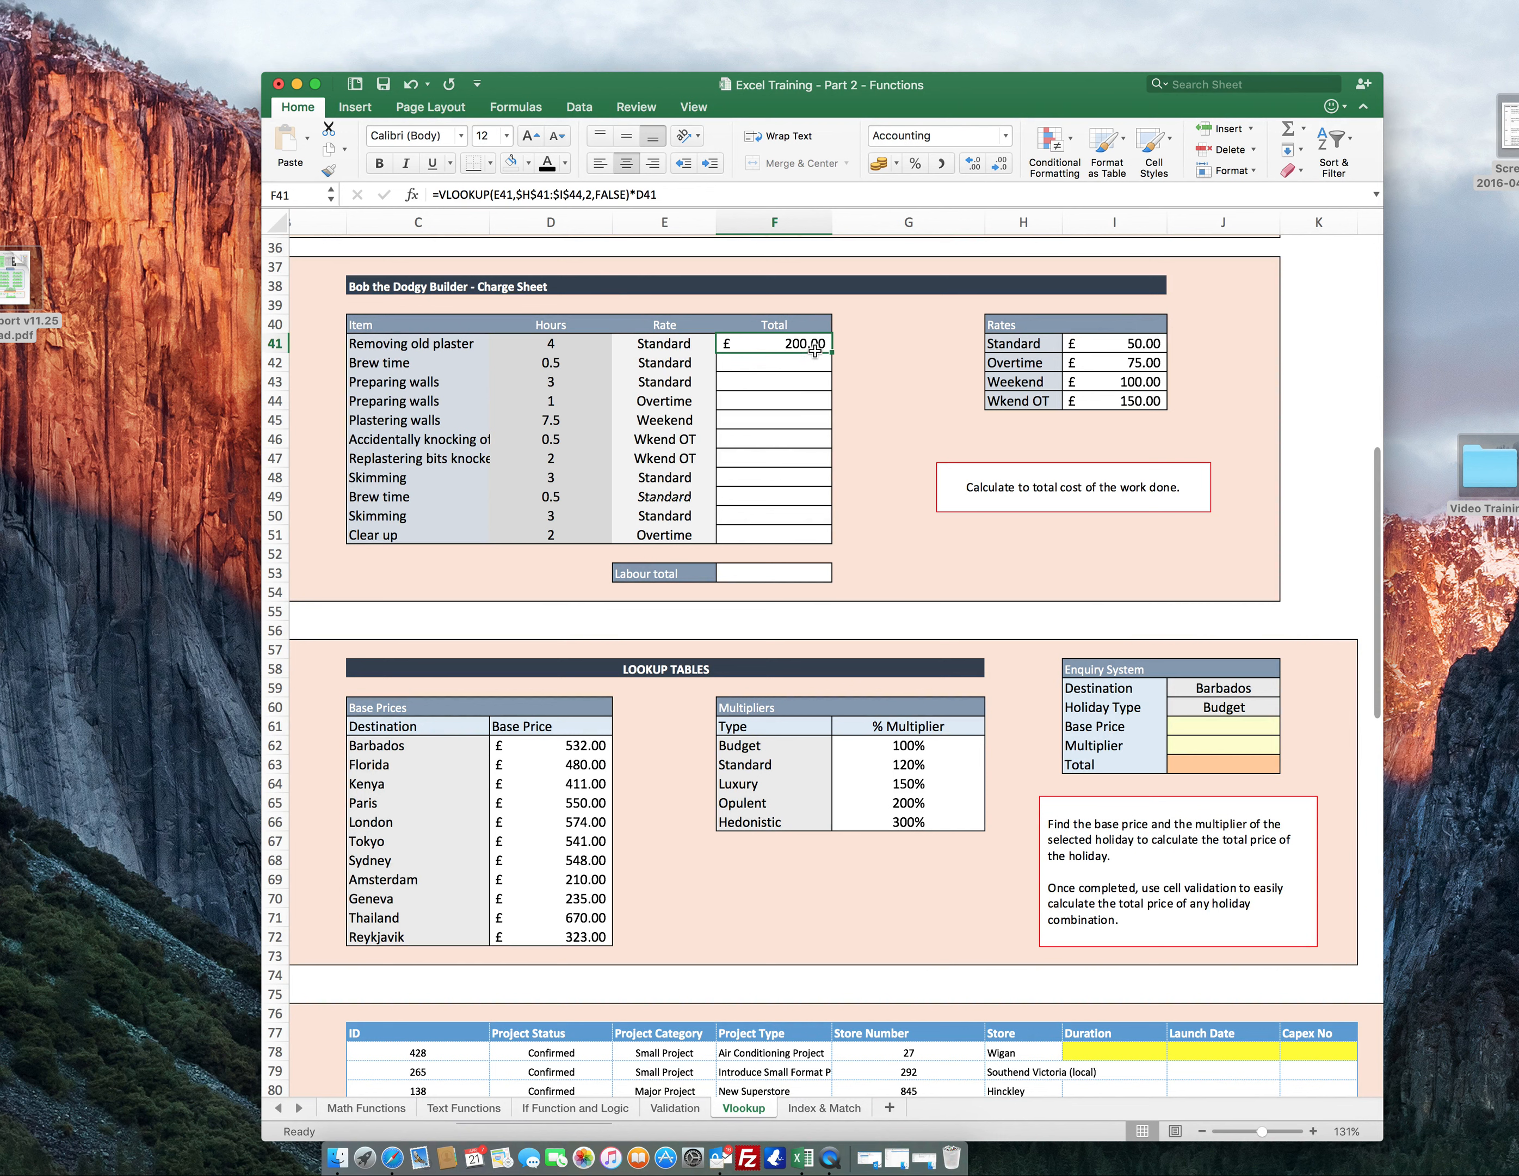
# Fill the F41 formula down the Total column to F51 and check the results for the Overtime and Weekend rows.
pyautogui.moveTo(832, 350); pyautogui.dragTo(834, 544)
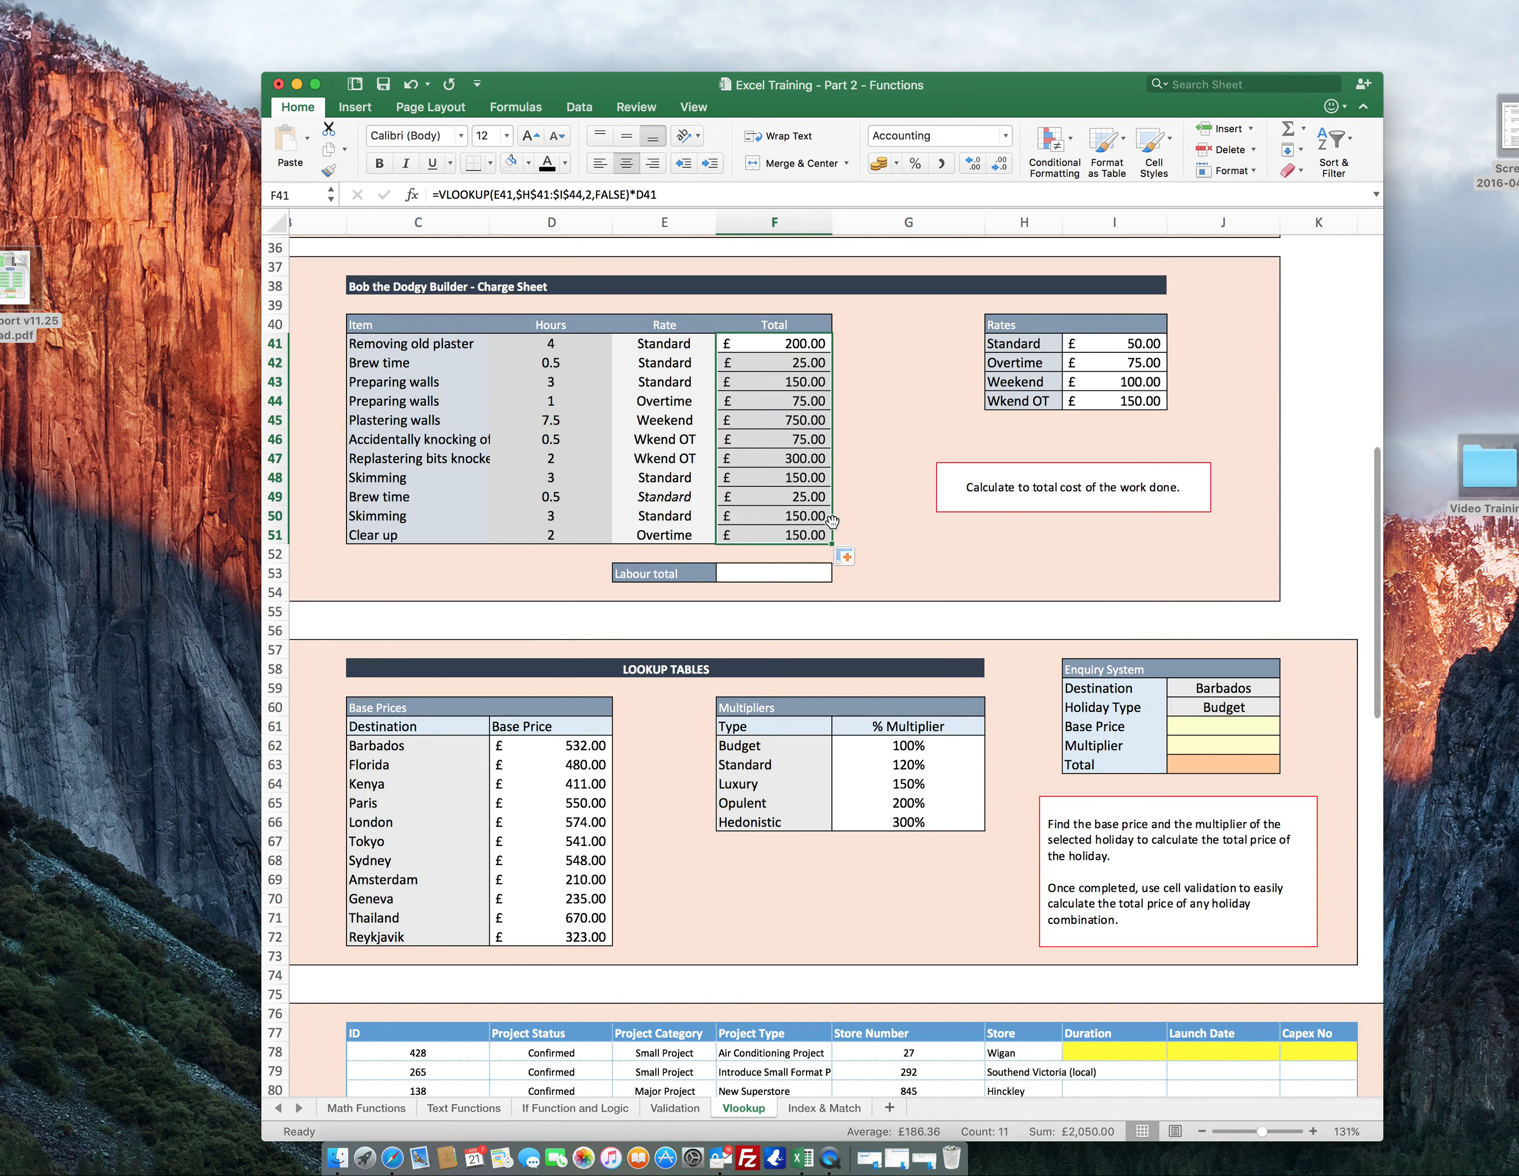
pyautogui.click(850, 419)
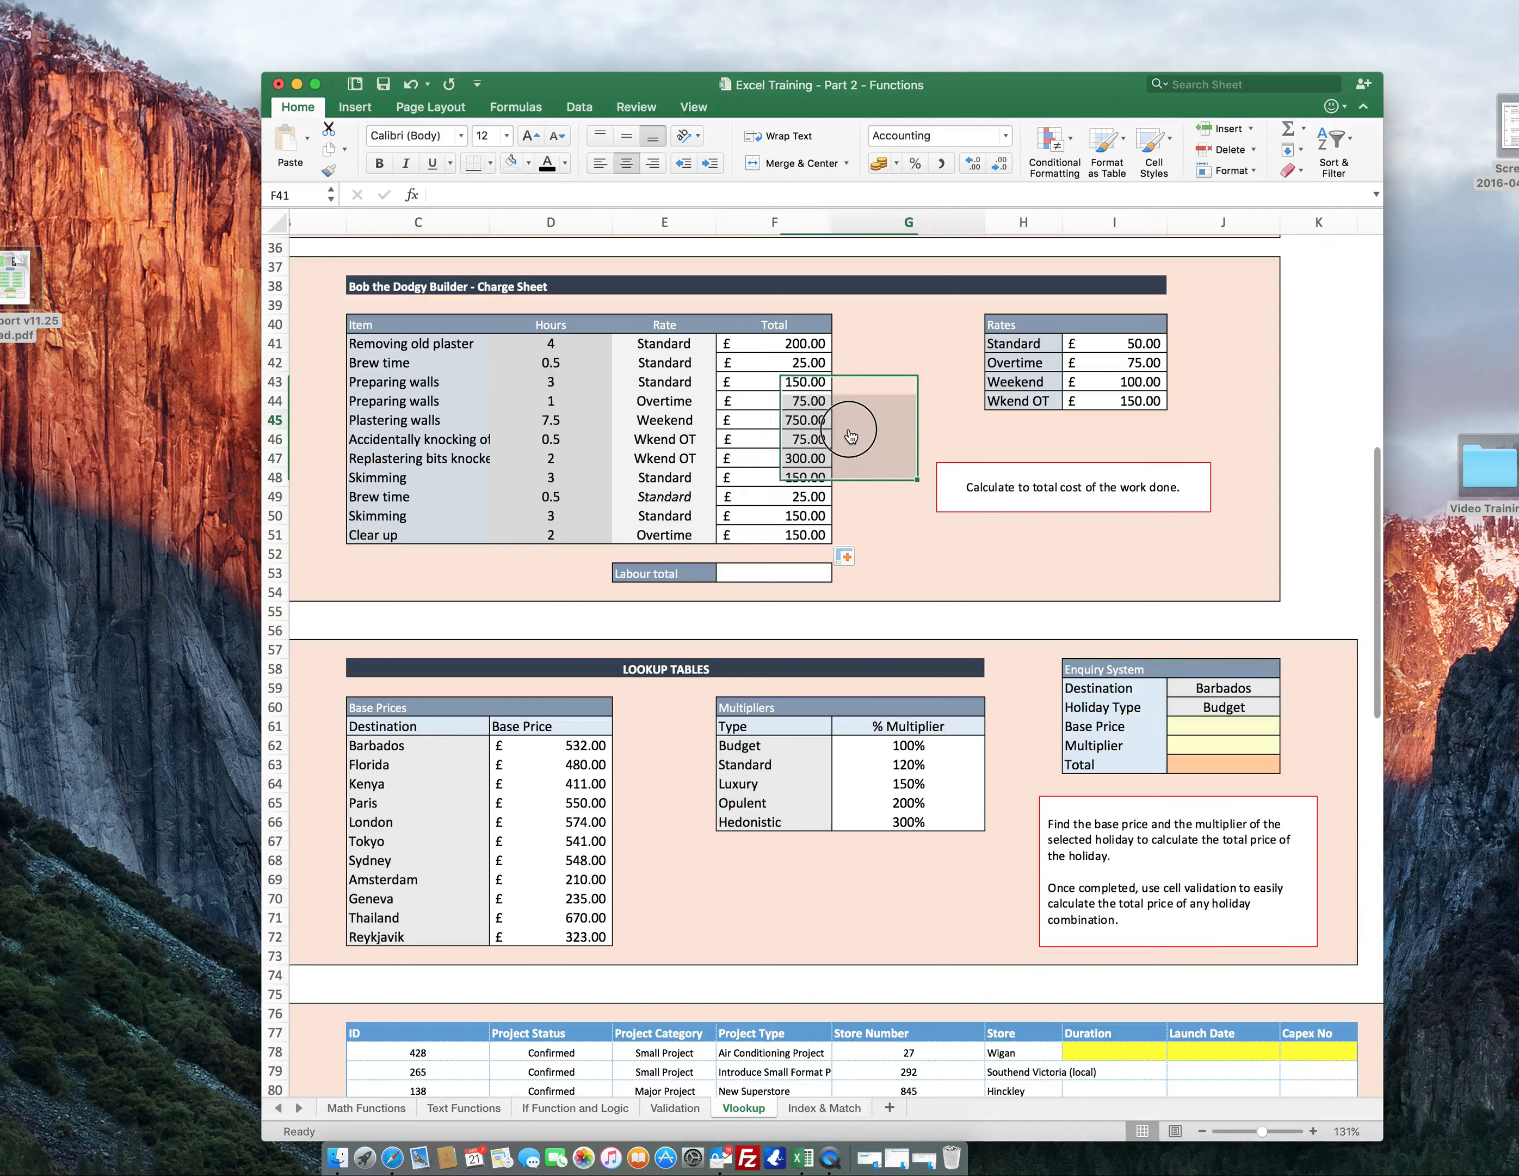
pyautogui.click(649, 405)
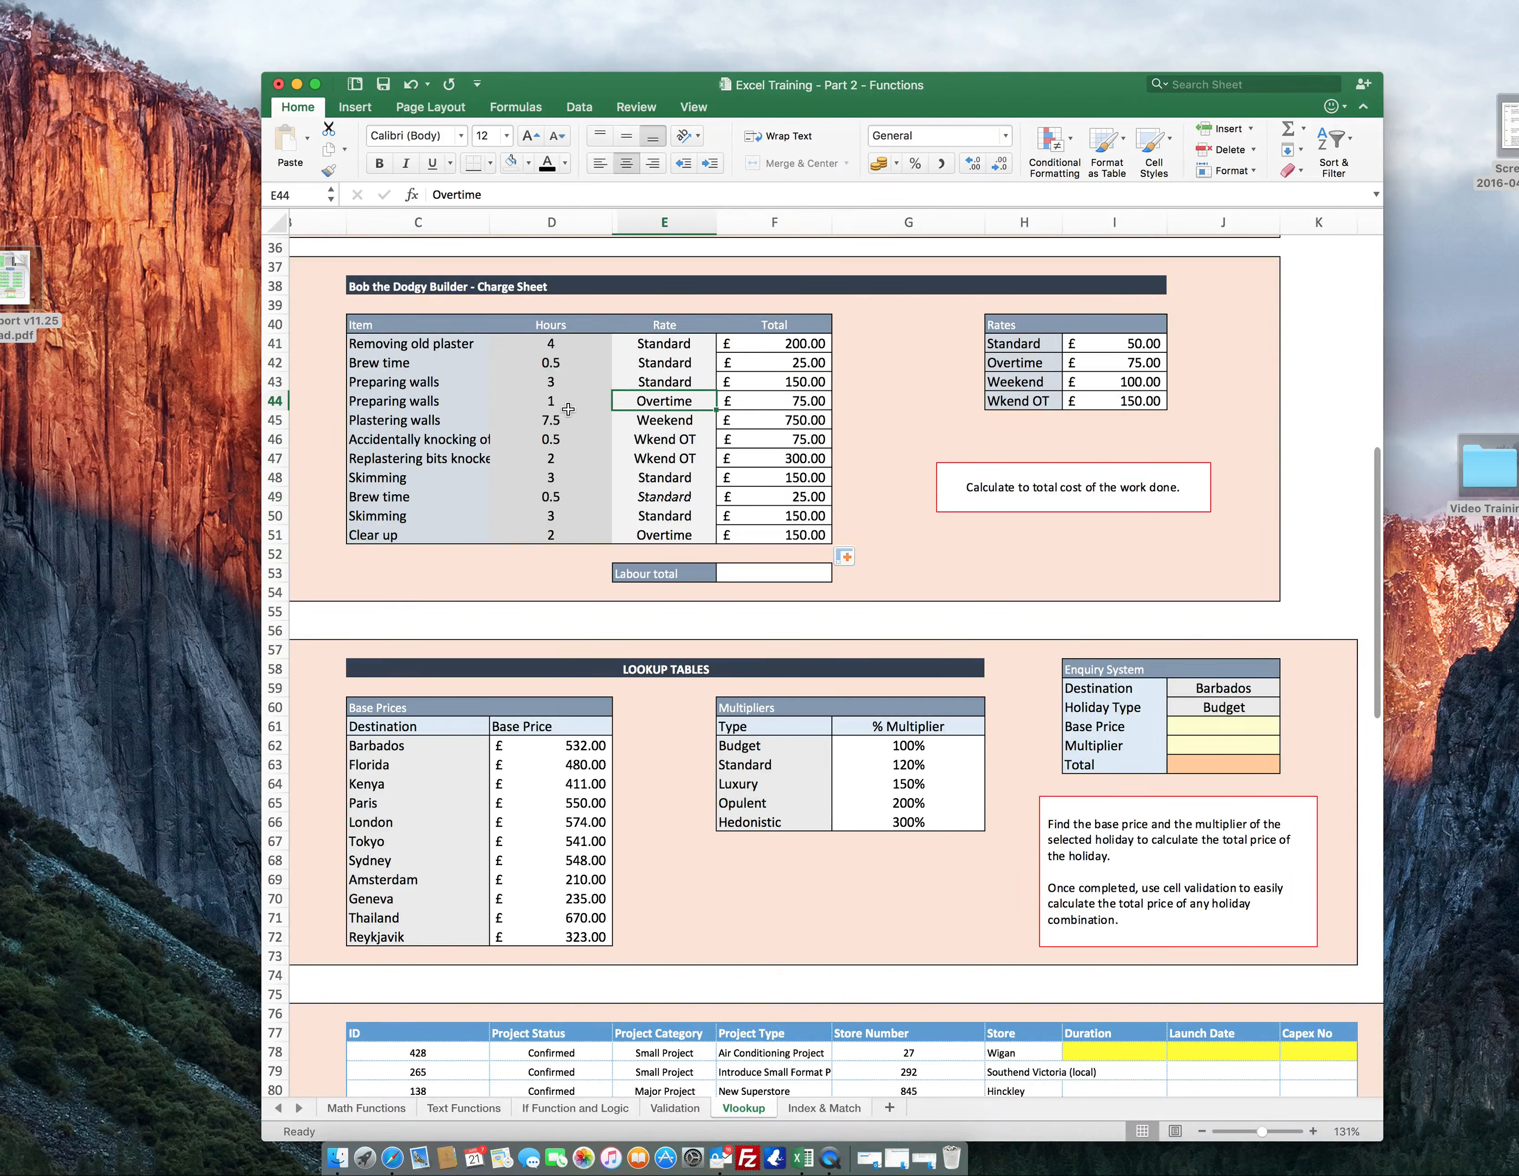
pyautogui.click(773, 420)
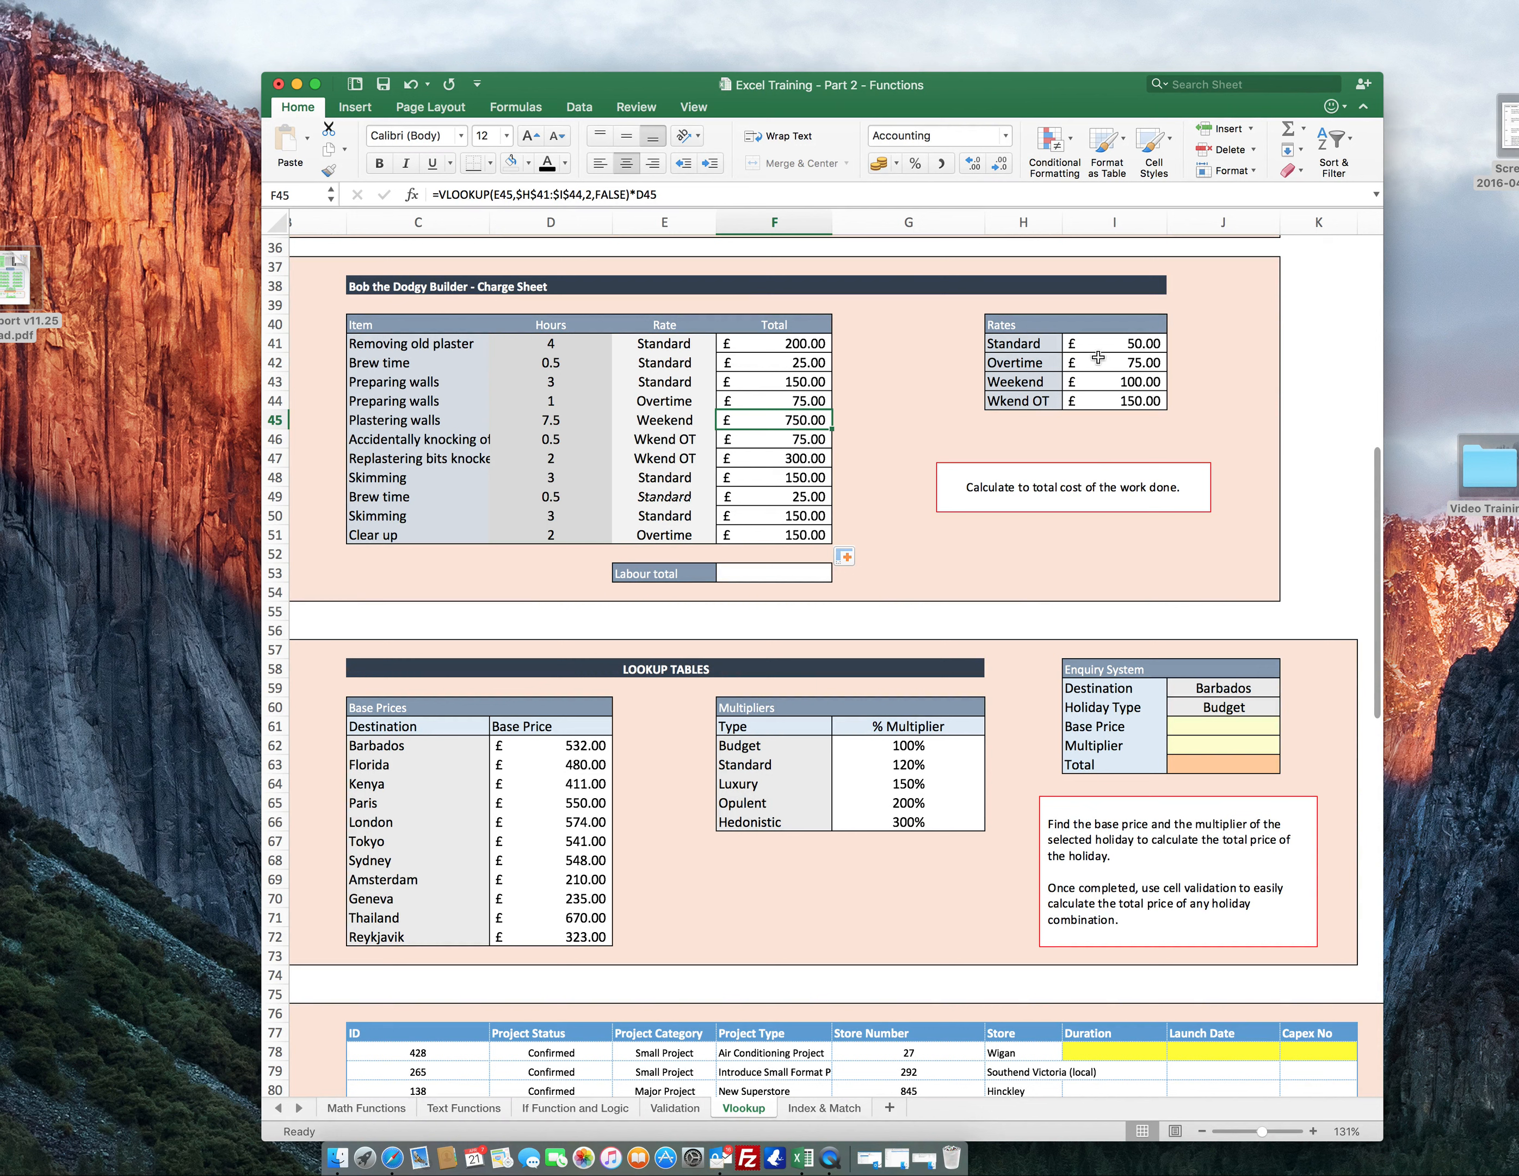
# Test the totals by setting the Standard rate in I41 to 40, and restore it to 50.
pyautogui.click(1127, 345)
pyautogui.write('40')
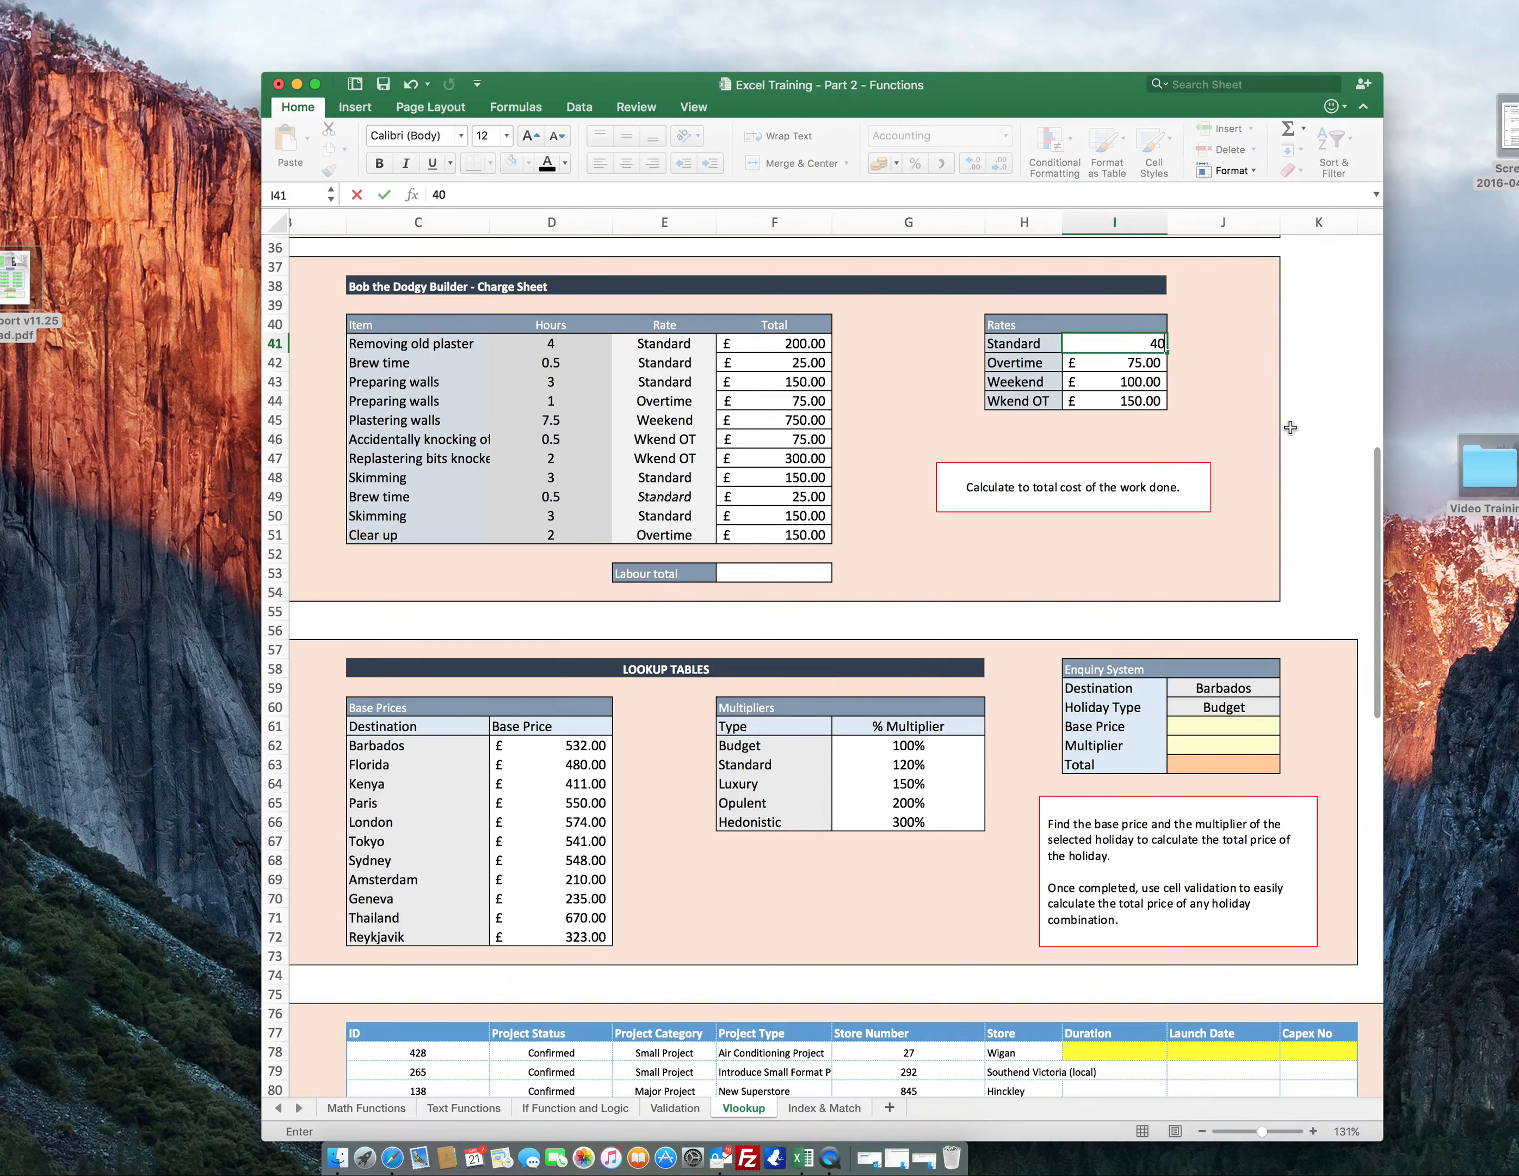
pyautogui.press('Return')
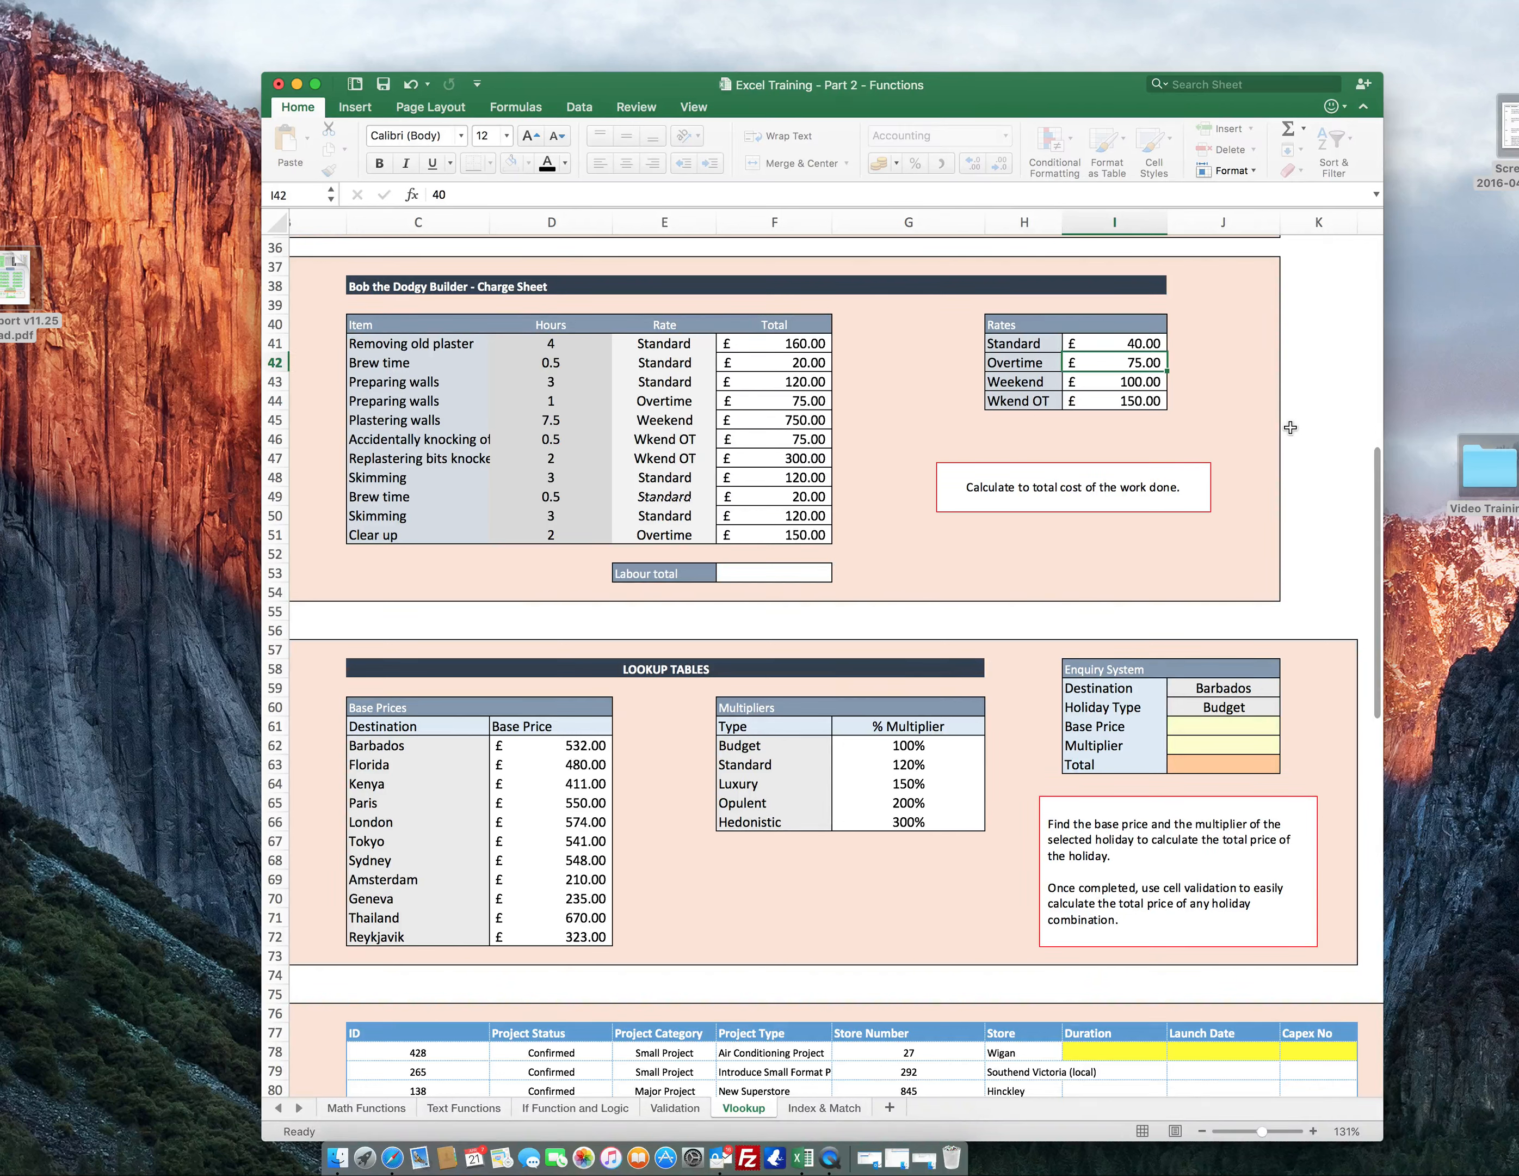
pyautogui.press('Up')
pyautogui.write('50')
pyautogui.press('Return')
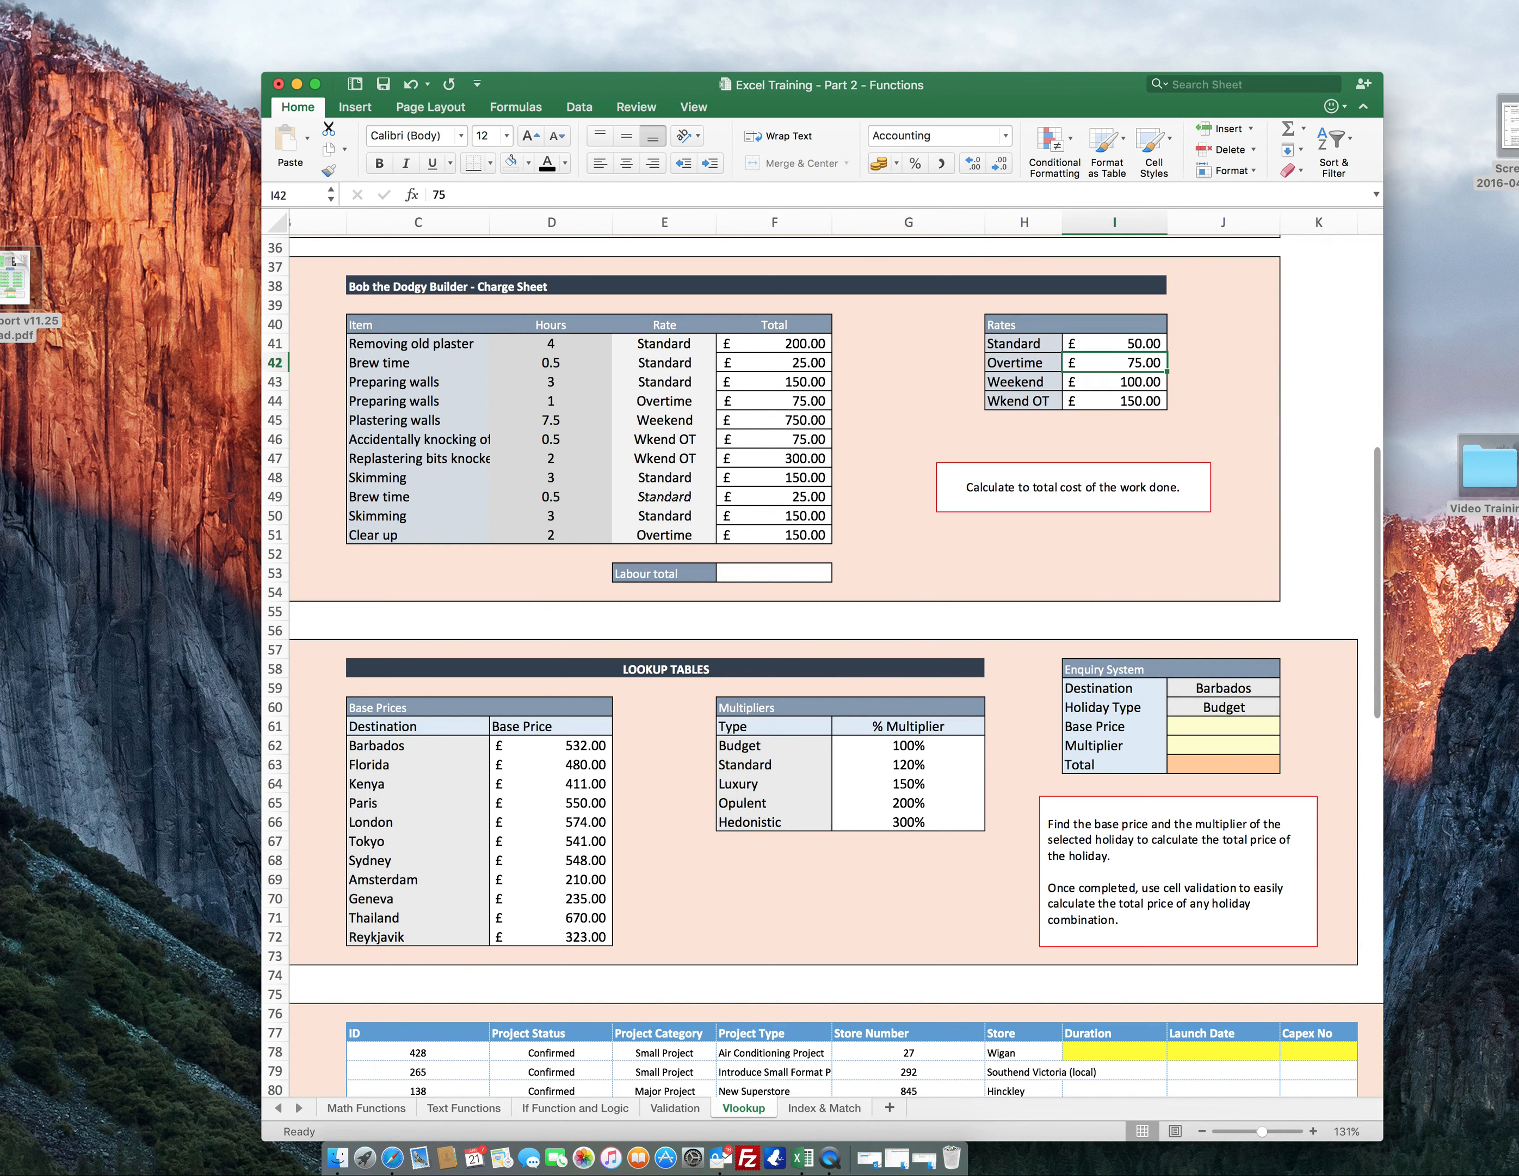
# Sum the charge sheet totals F41:F51 in the Labour total cell, F53.
pyautogui.click(814, 576)
pyautogui.write('=sum(')
pyautogui.moveTo(774, 350); pyautogui.dragTo(759, 538)
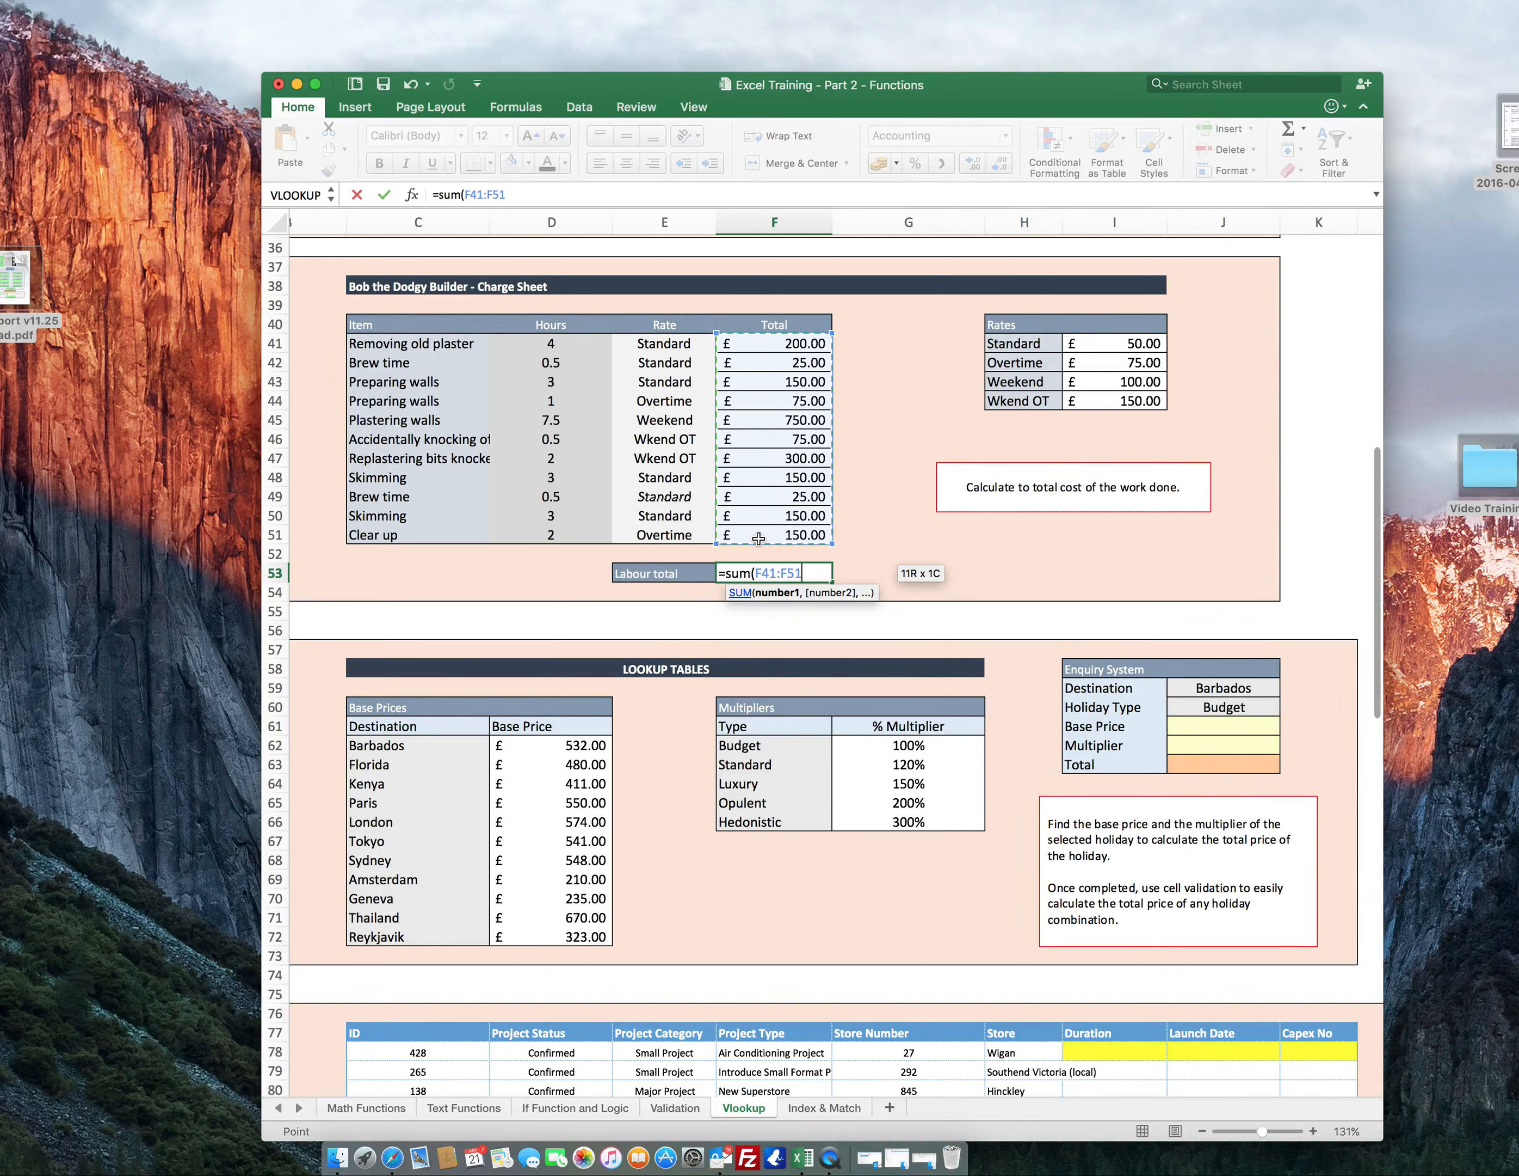
pyautogui.press('Return')
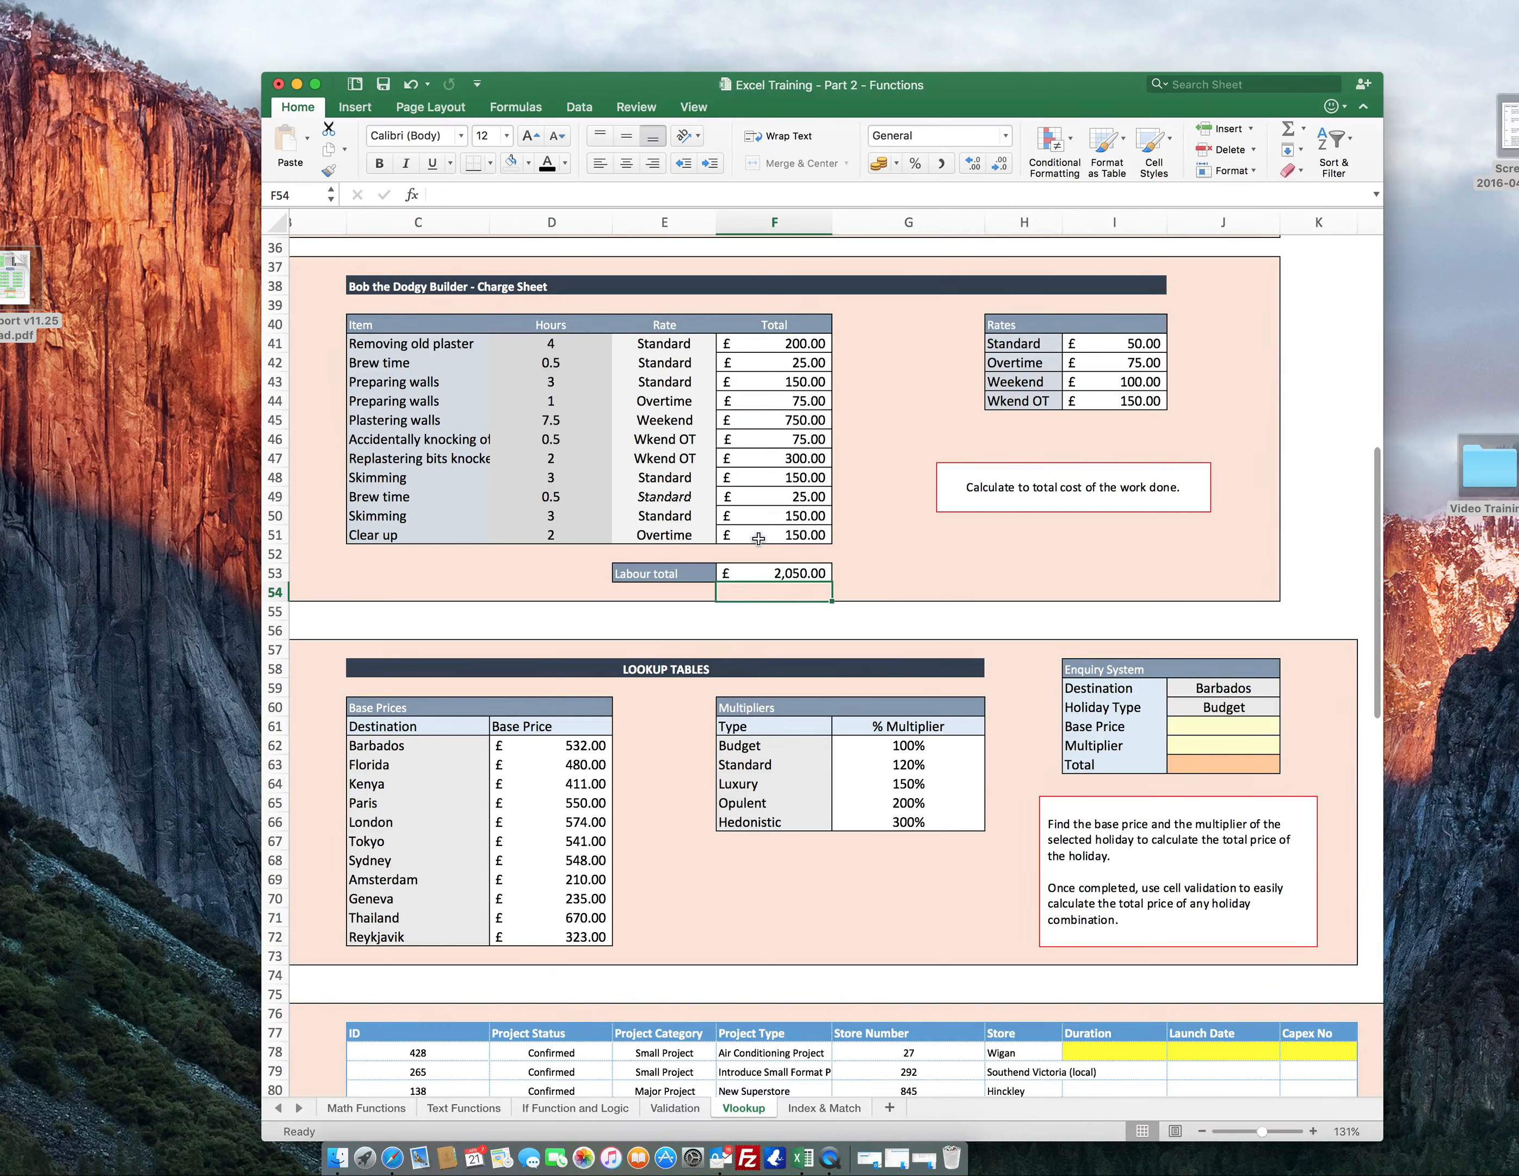
# Enter =VLOOKUP(J59,C61:D72,2,FALSE) in the Enquiry System's Base Price cell, J61, to look up the destination's price.
pyautogui.scroll(-2, 758, 537)
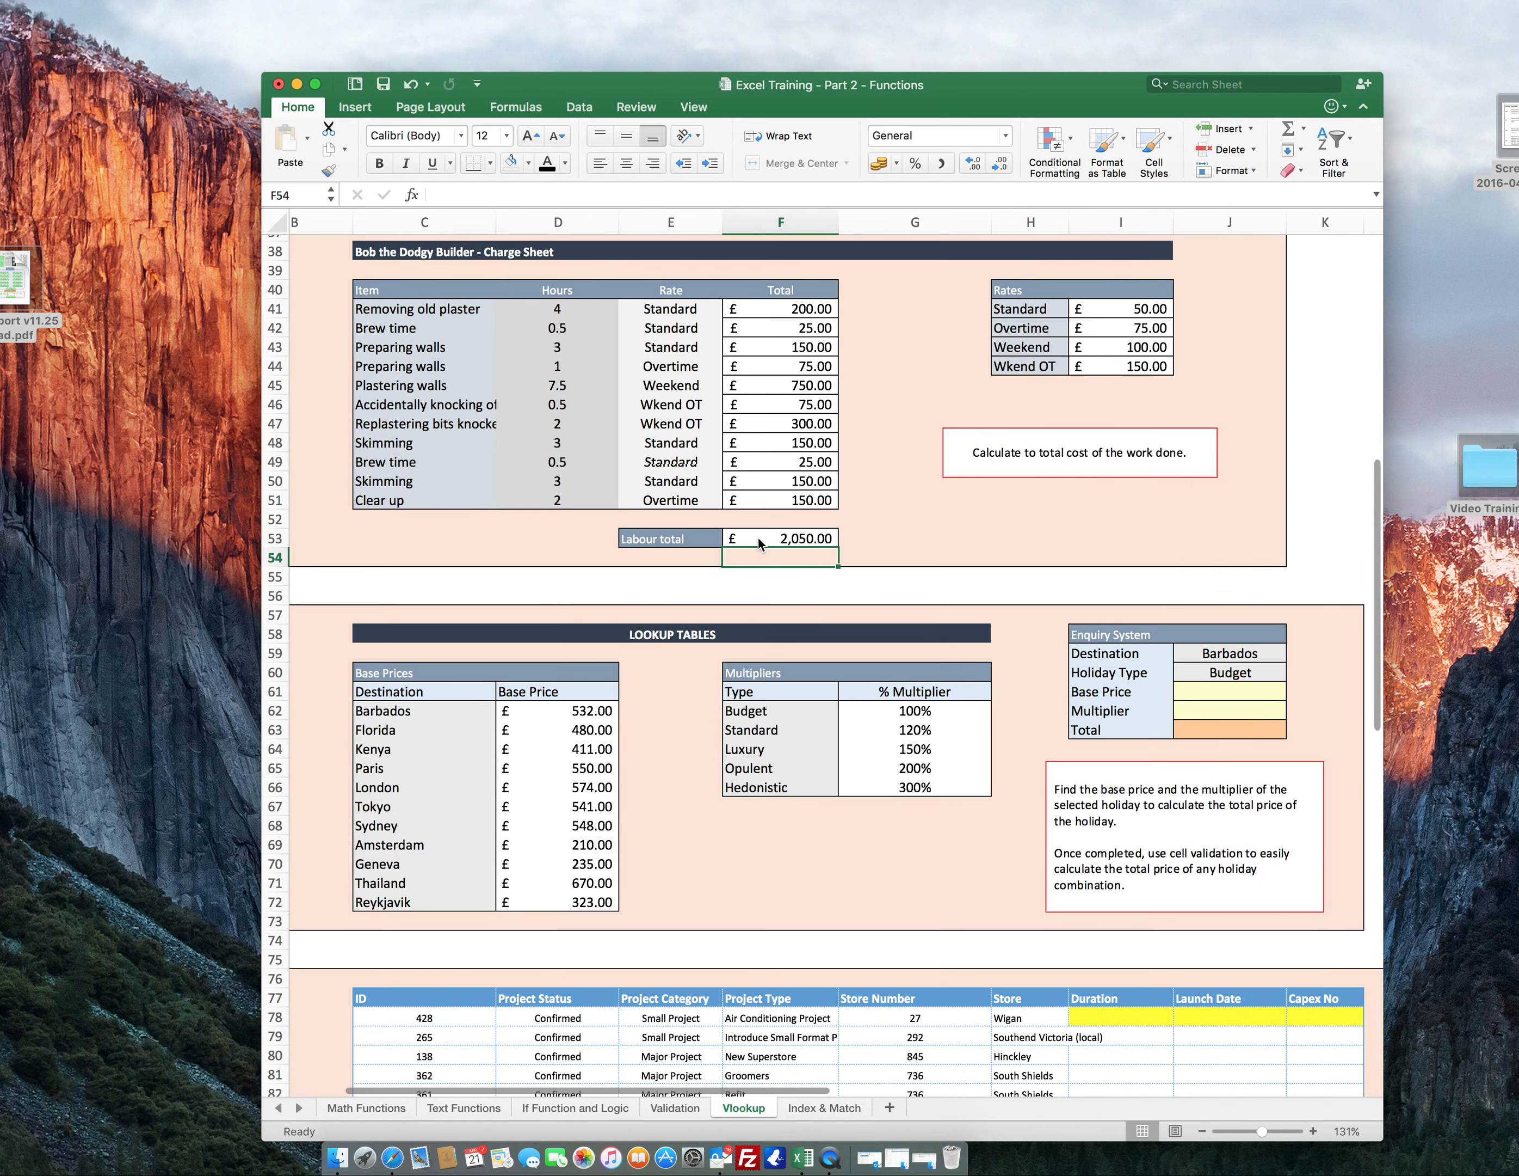
pyautogui.scroll(-3, 758, 536)
pyautogui.scroll(-10, 758, 536)
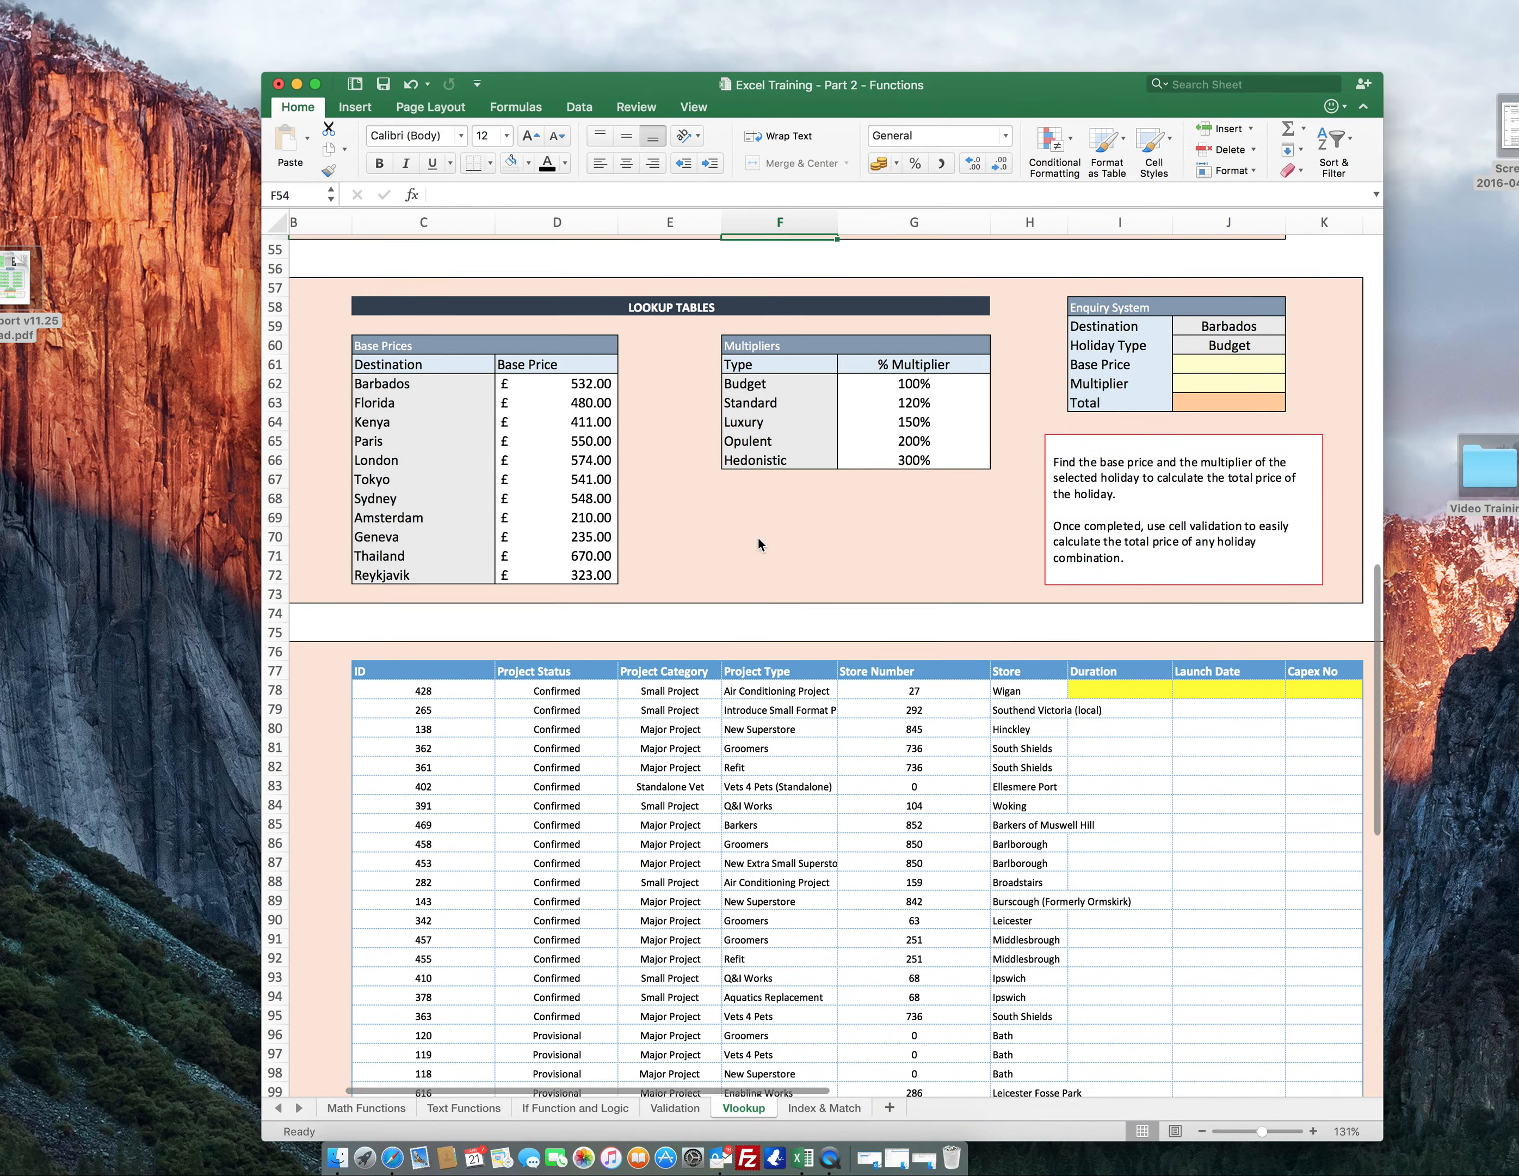
pyautogui.hscroll(2, 758, 537)
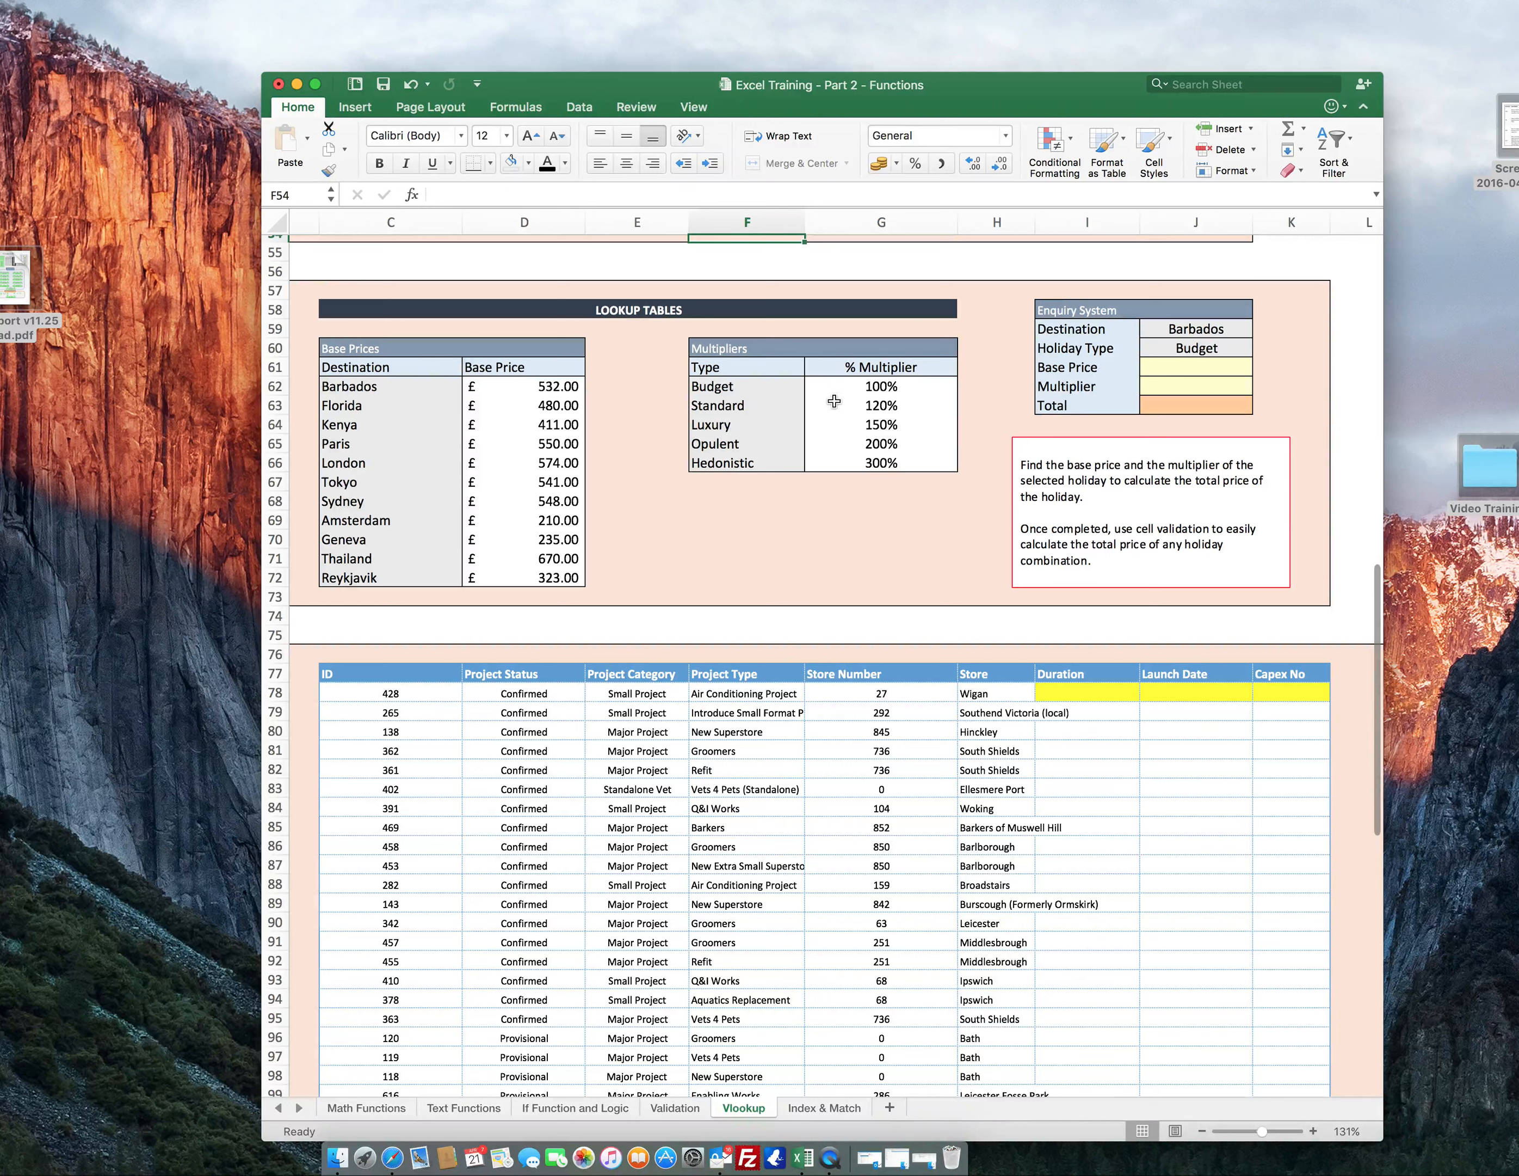
pyautogui.click(1174, 365)
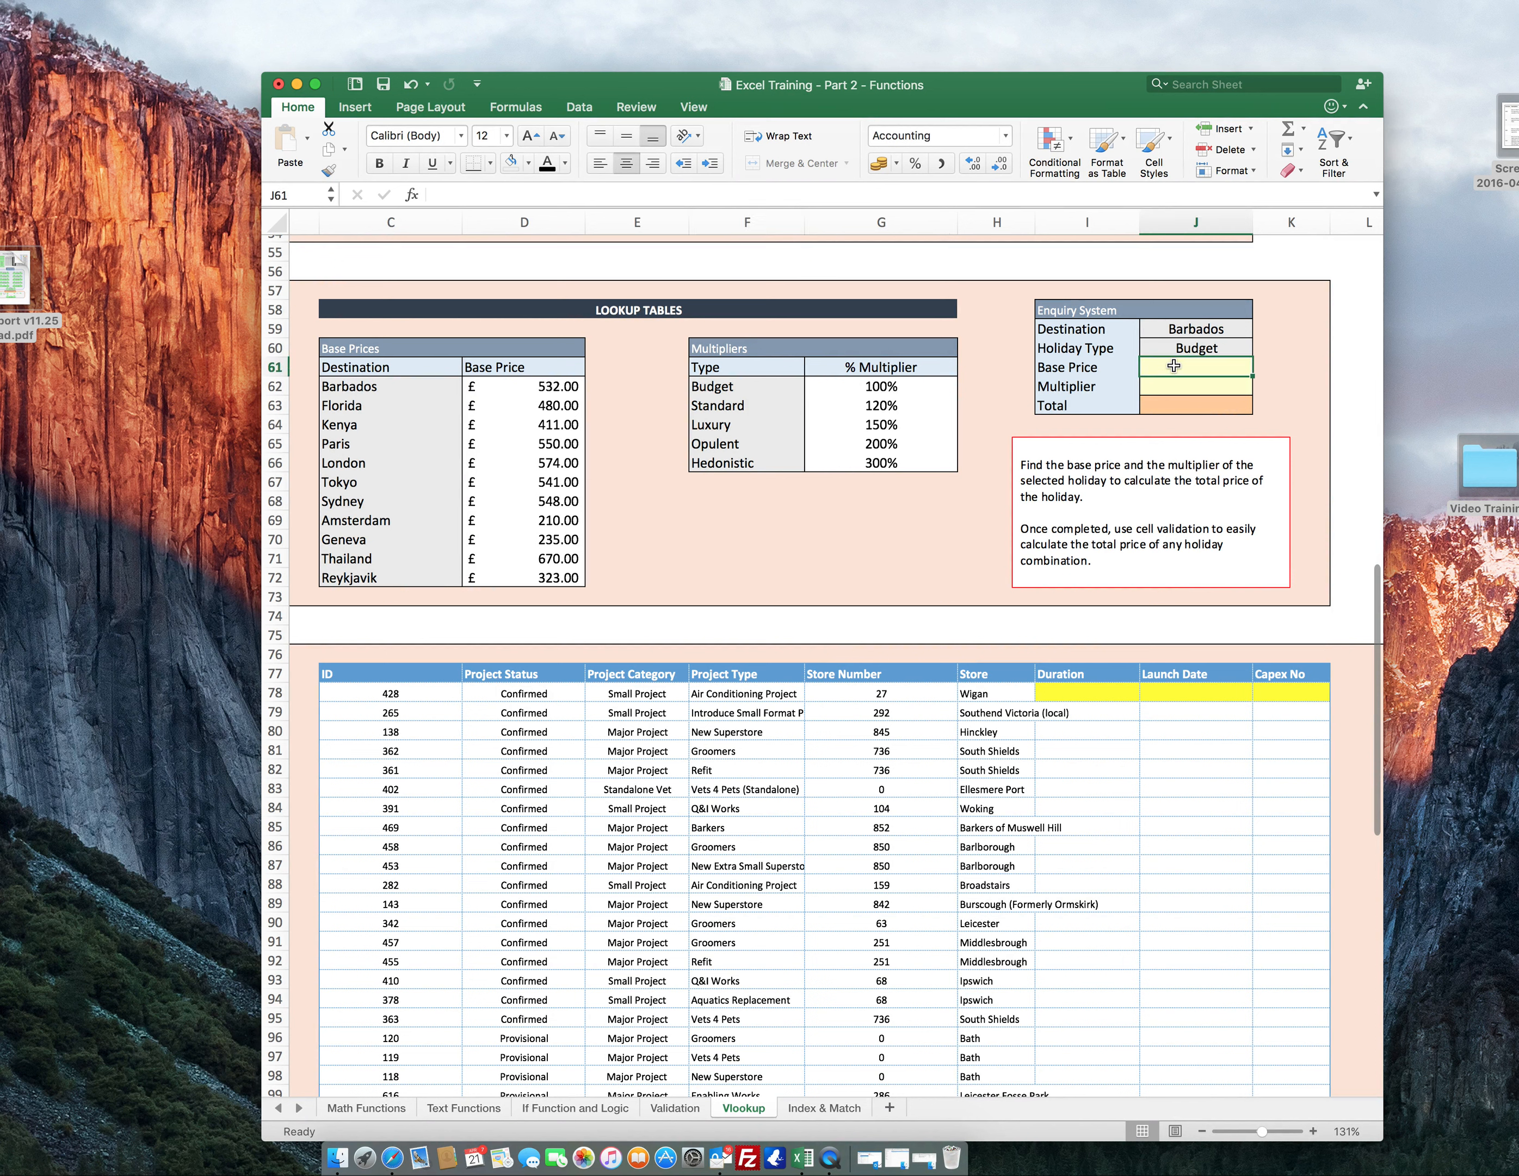
pyautogui.write('=vlookup(')
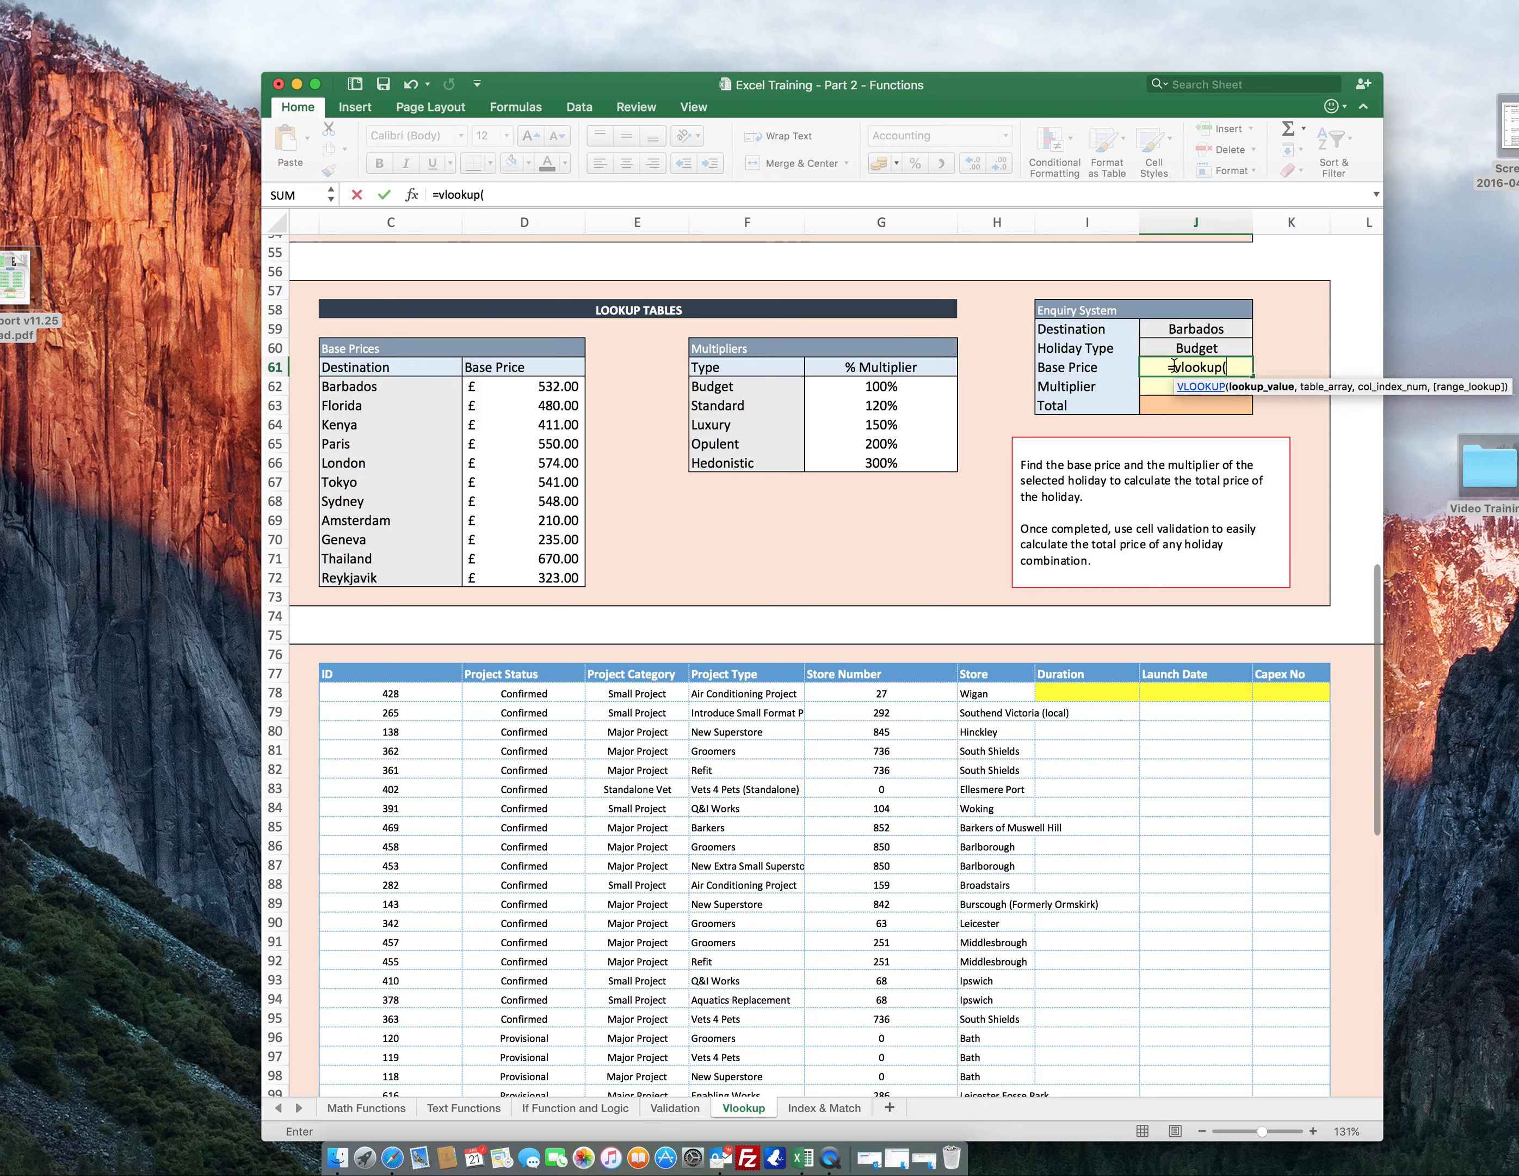
pyautogui.click(1179, 329)
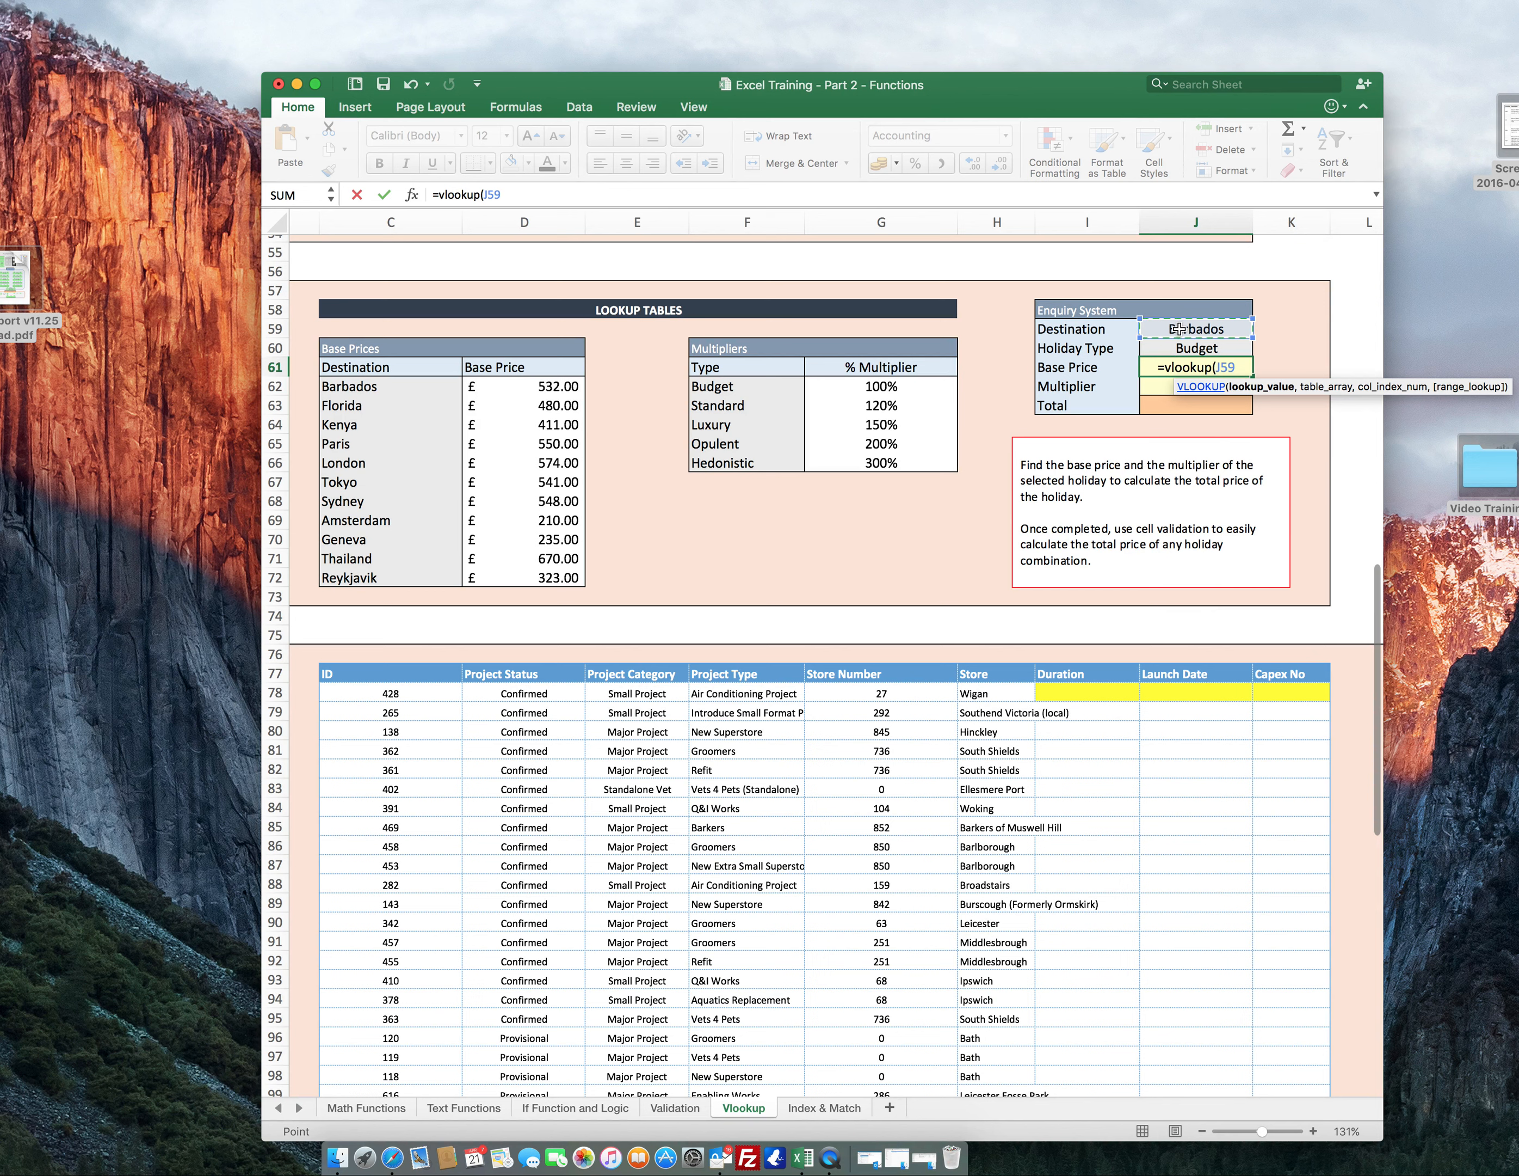
pyautogui.write(',')
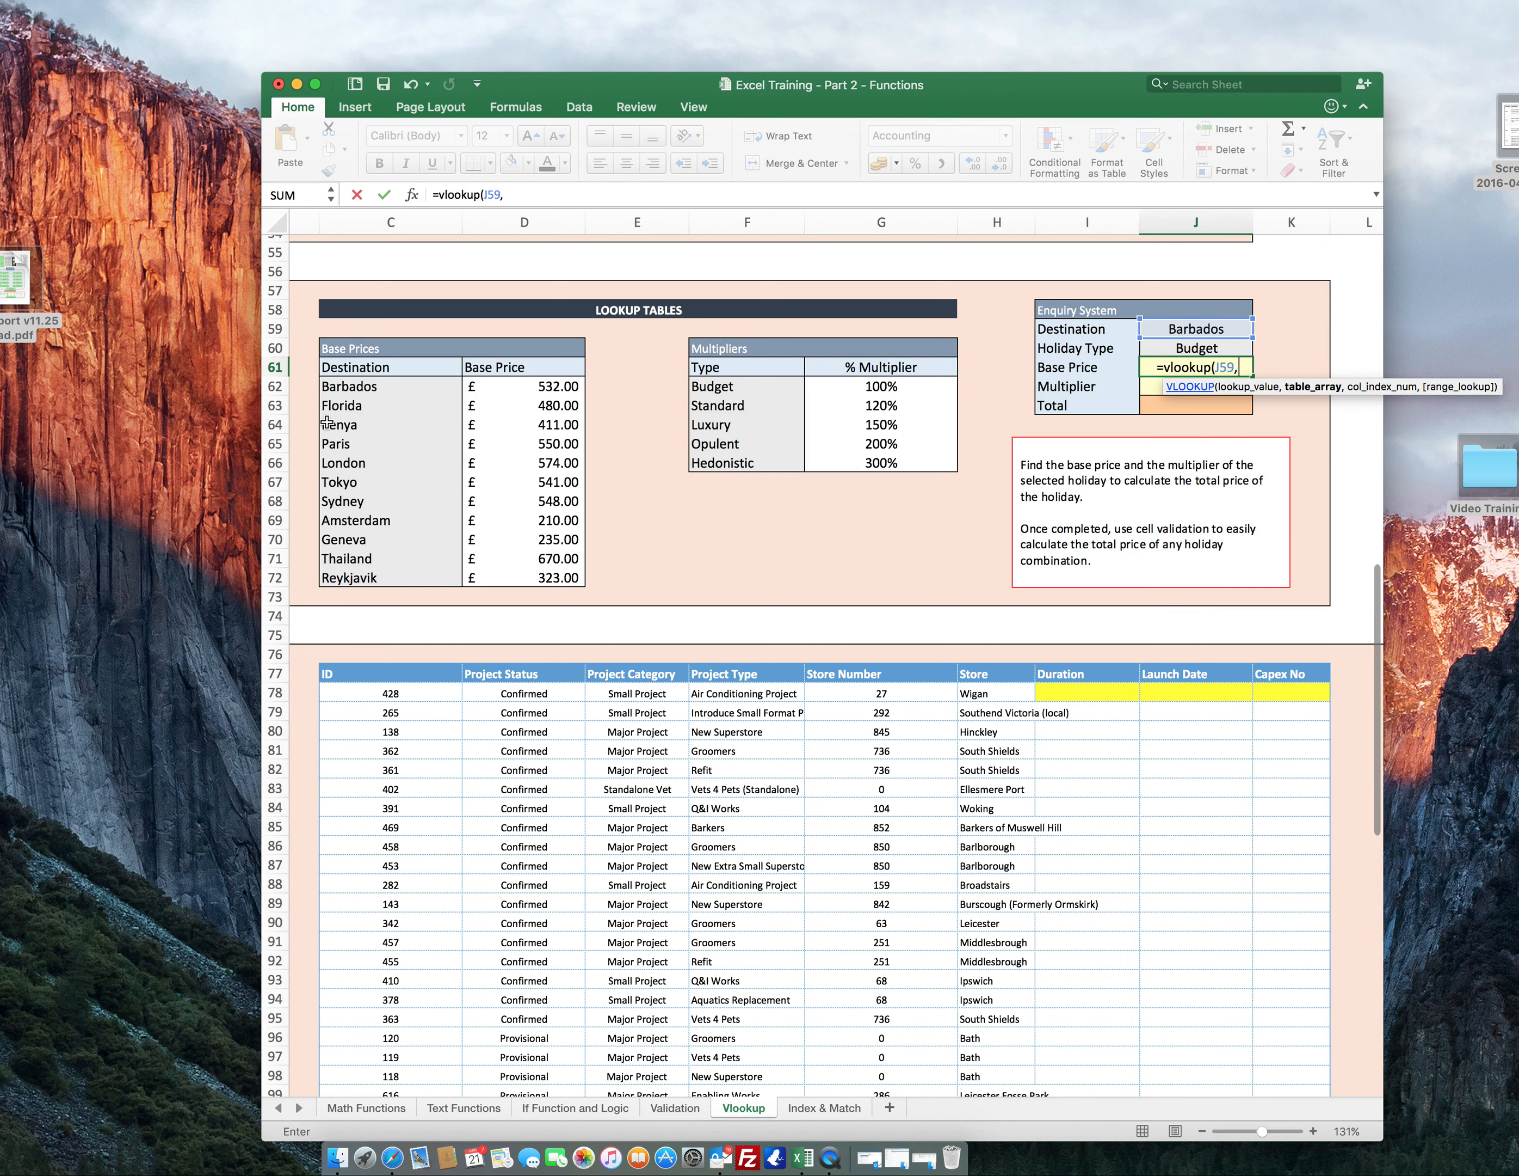
pyautogui.moveTo(339, 362); pyautogui.dragTo(519, 580)
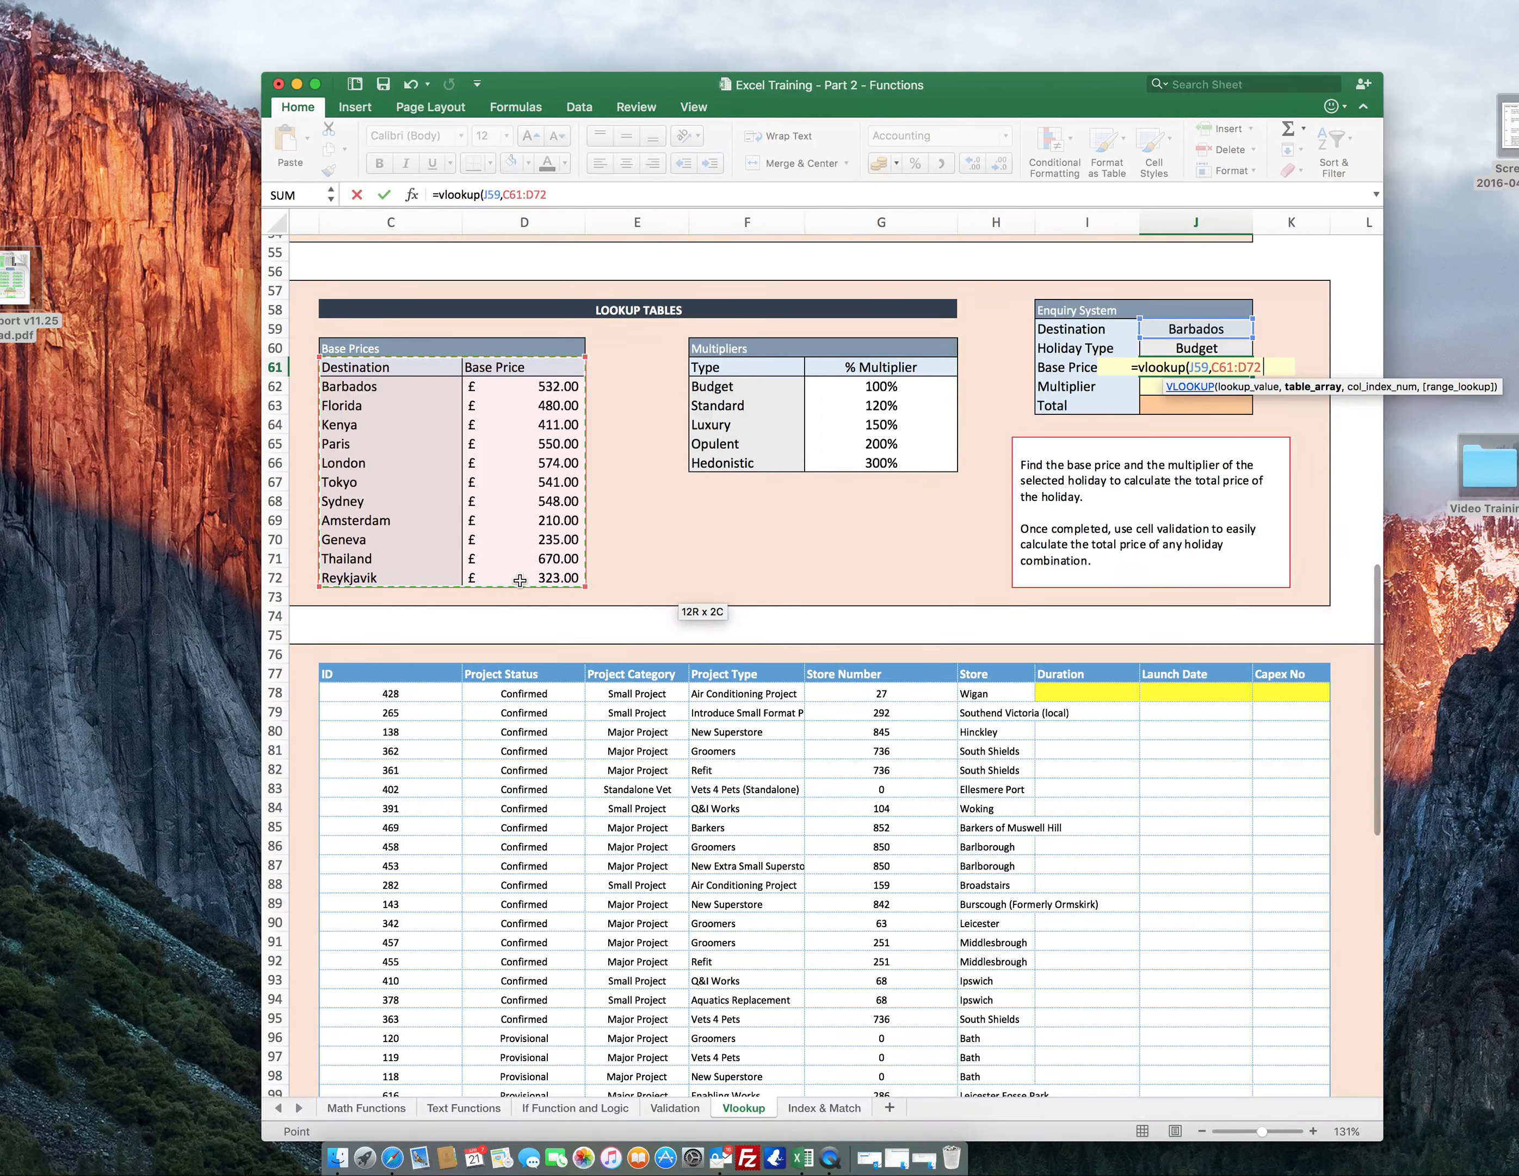
pyautogui.write(',')
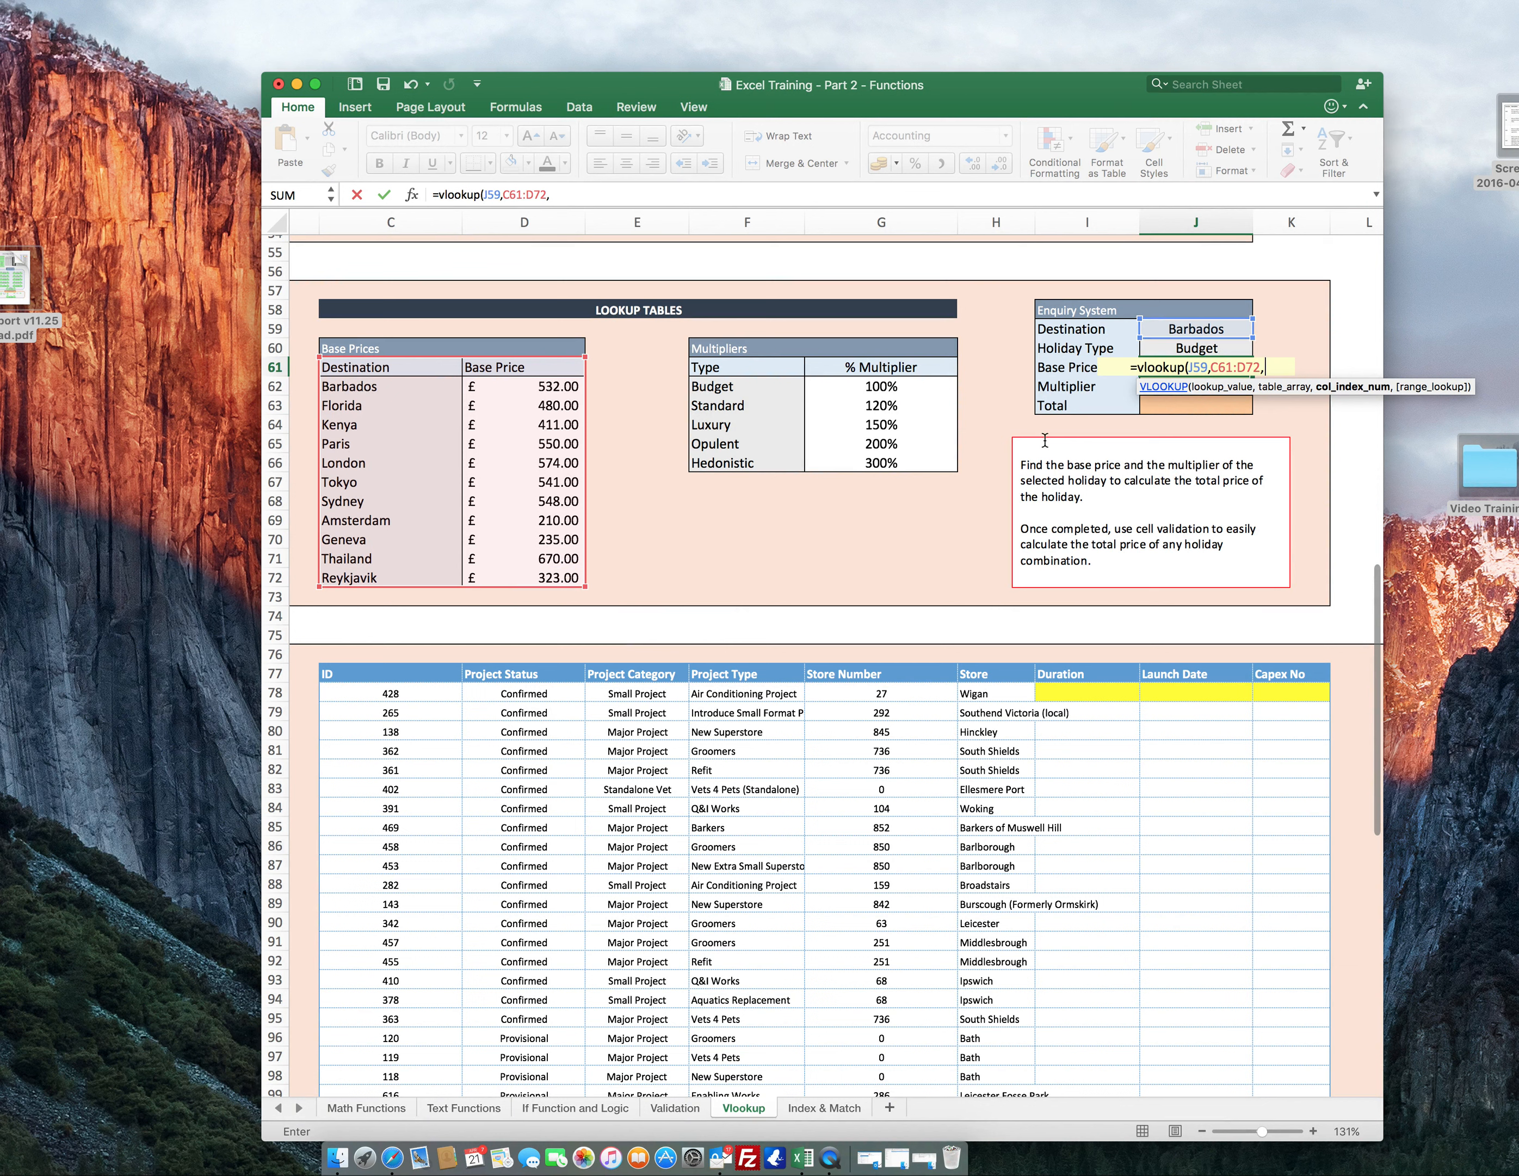
pyautogui.write('2')
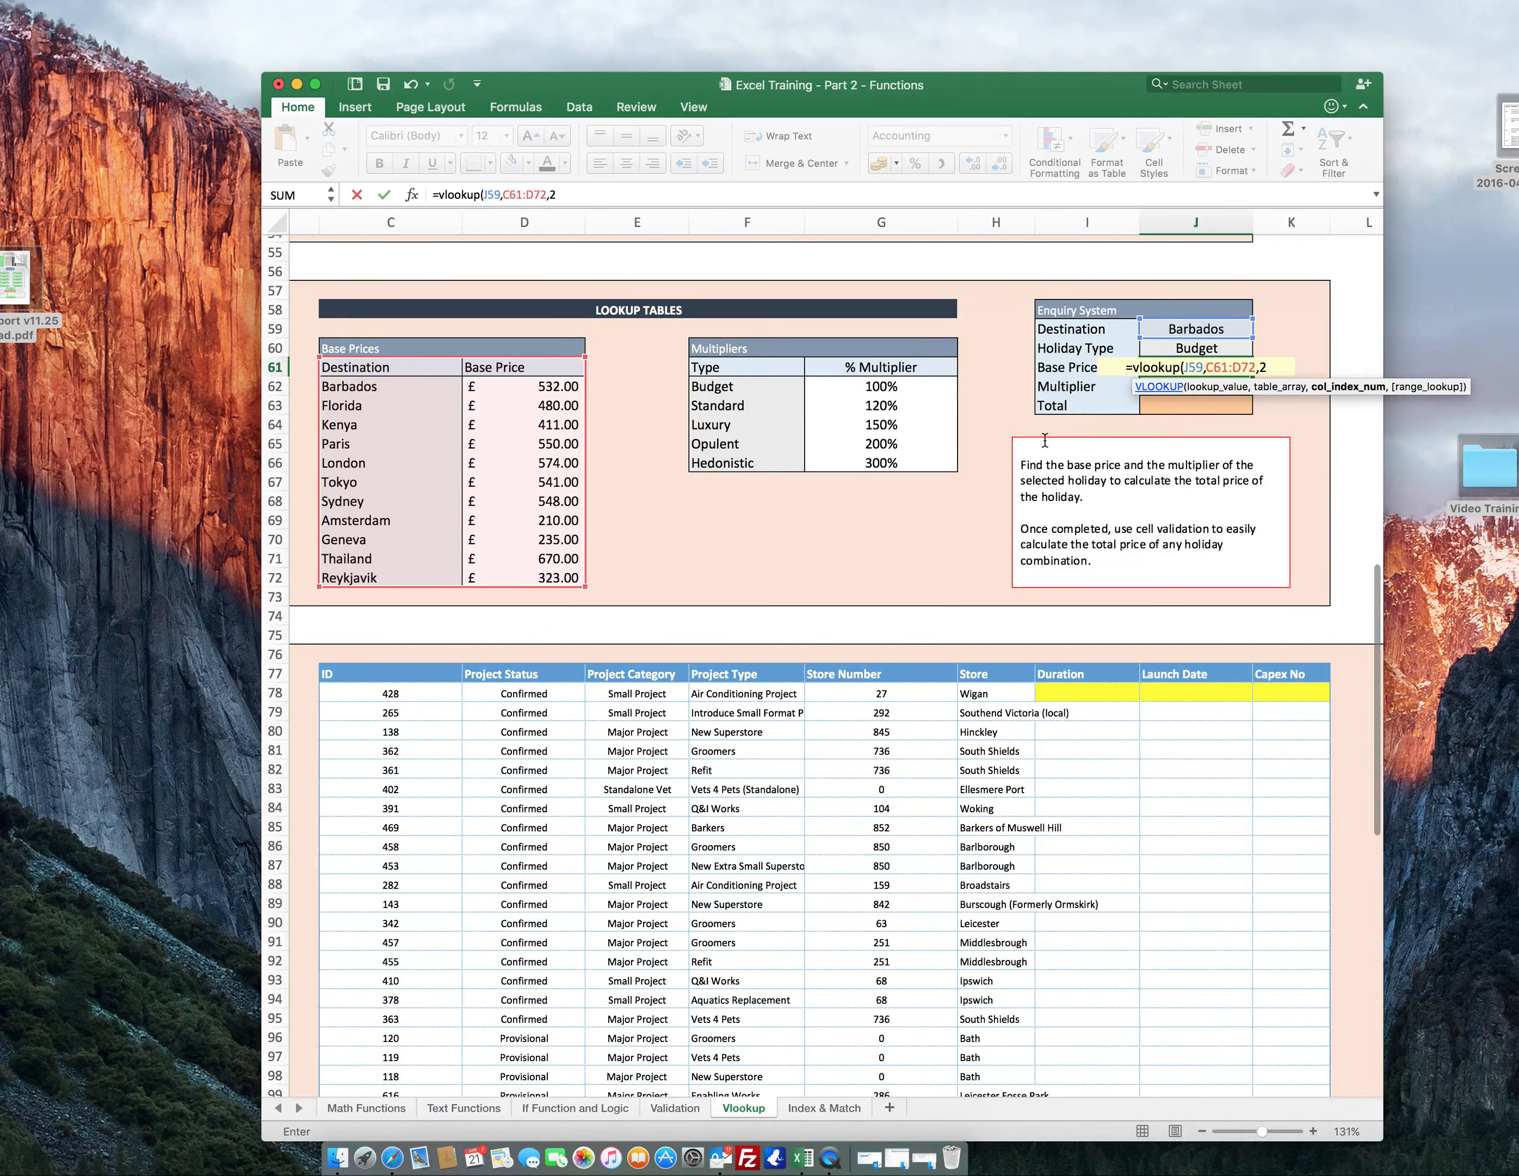
pyautogui.write(',')
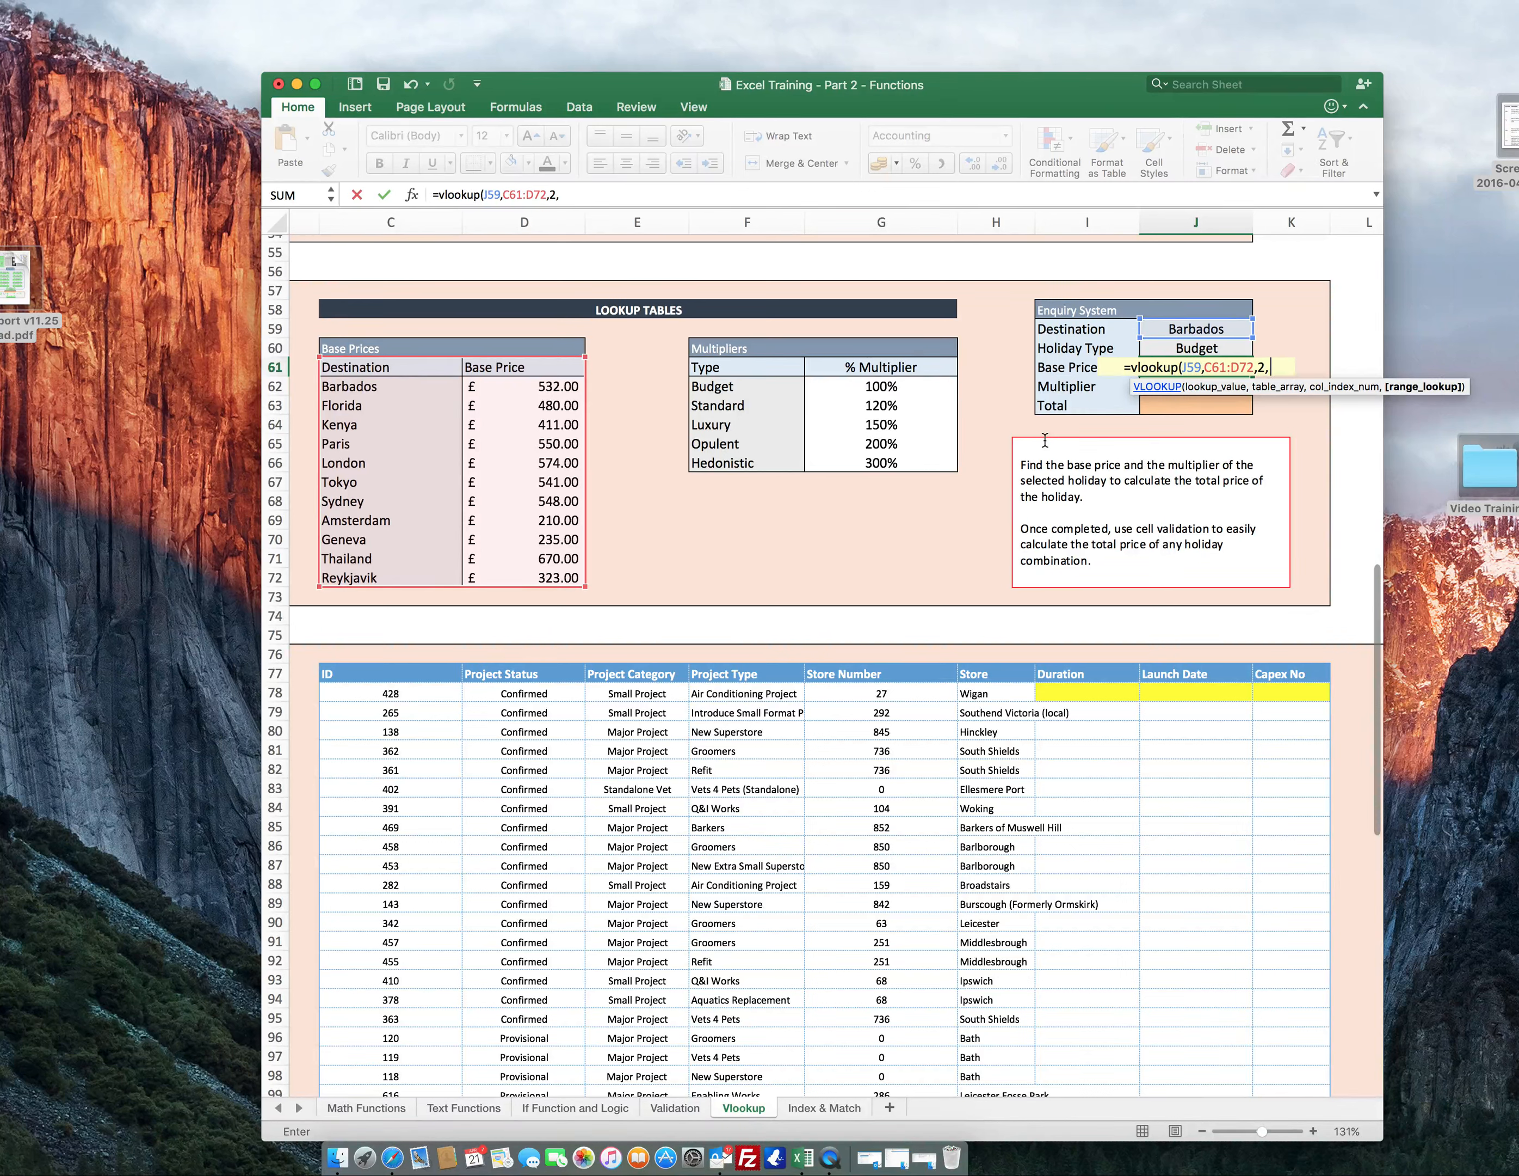
pyautogui.write('false')
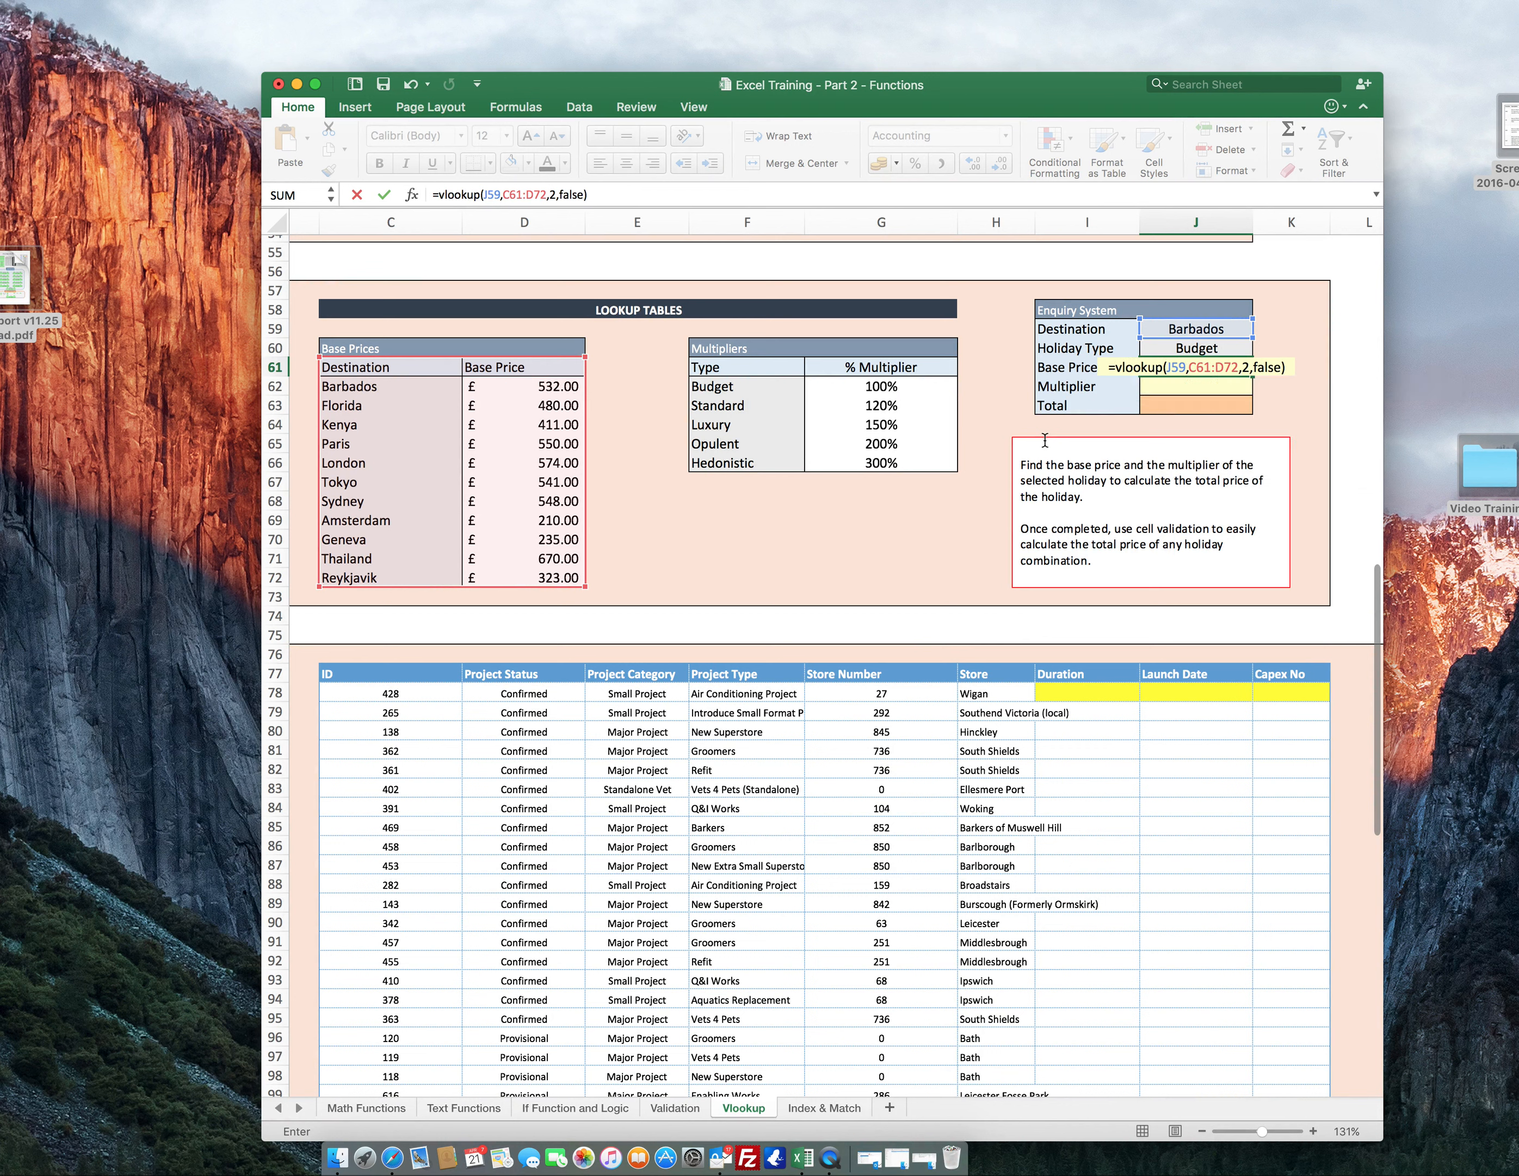
pyautogui.press('Return')
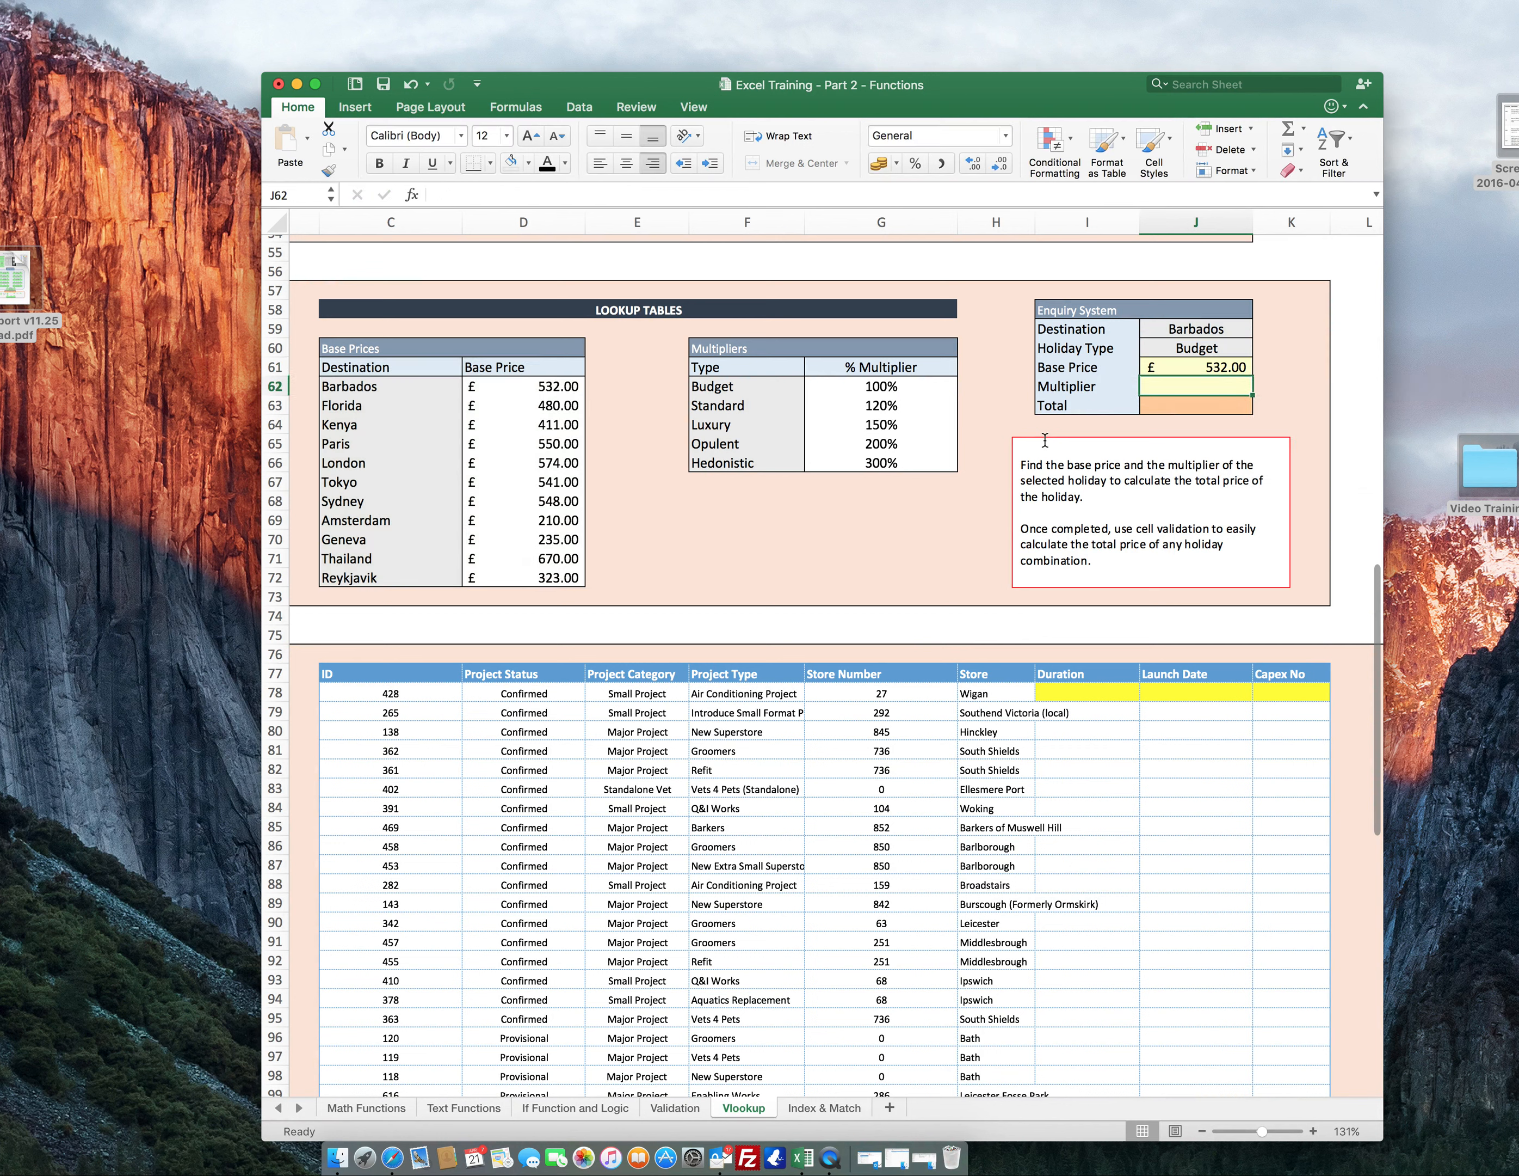
pyautogui.press('Up')
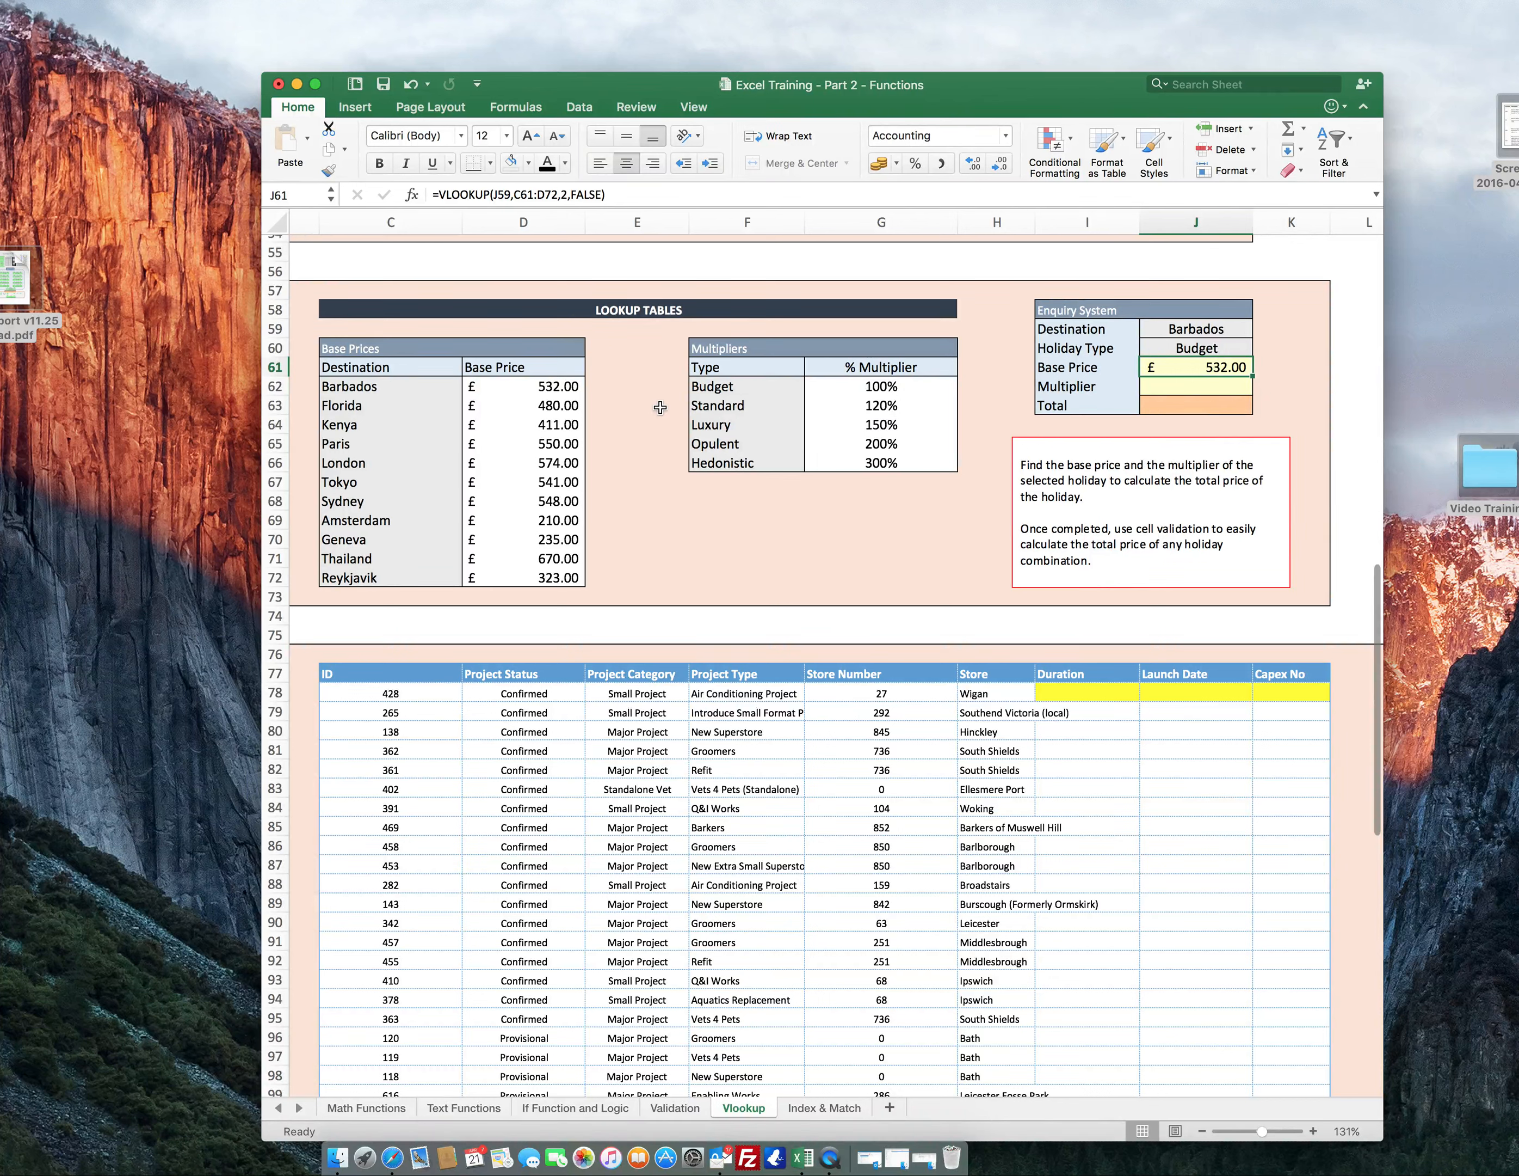
# Enter =VLOOKUP(J60,F61:G66,2,FALSE) in the Enquiry System's Multiplier cell, J62, to look up the holiday type's percentage.
pyautogui.click(1187, 383)
pyautogui.write('=vlookup(')
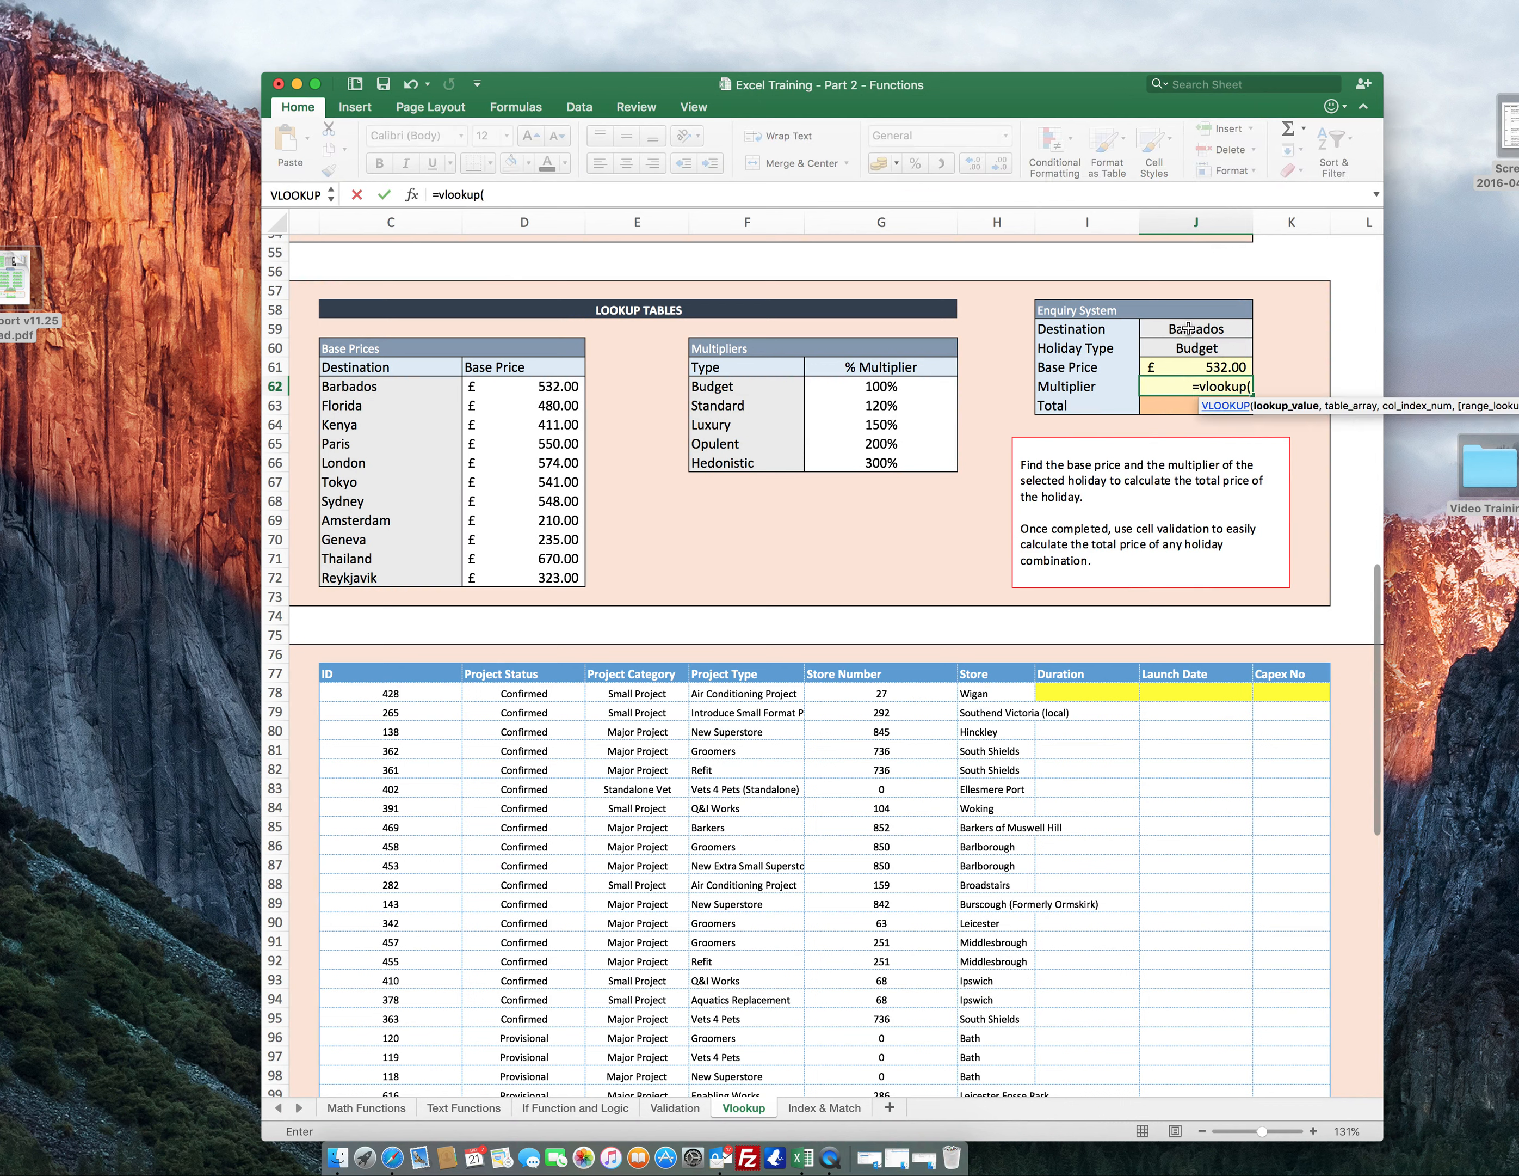
pyautogui.click(1183, 348)
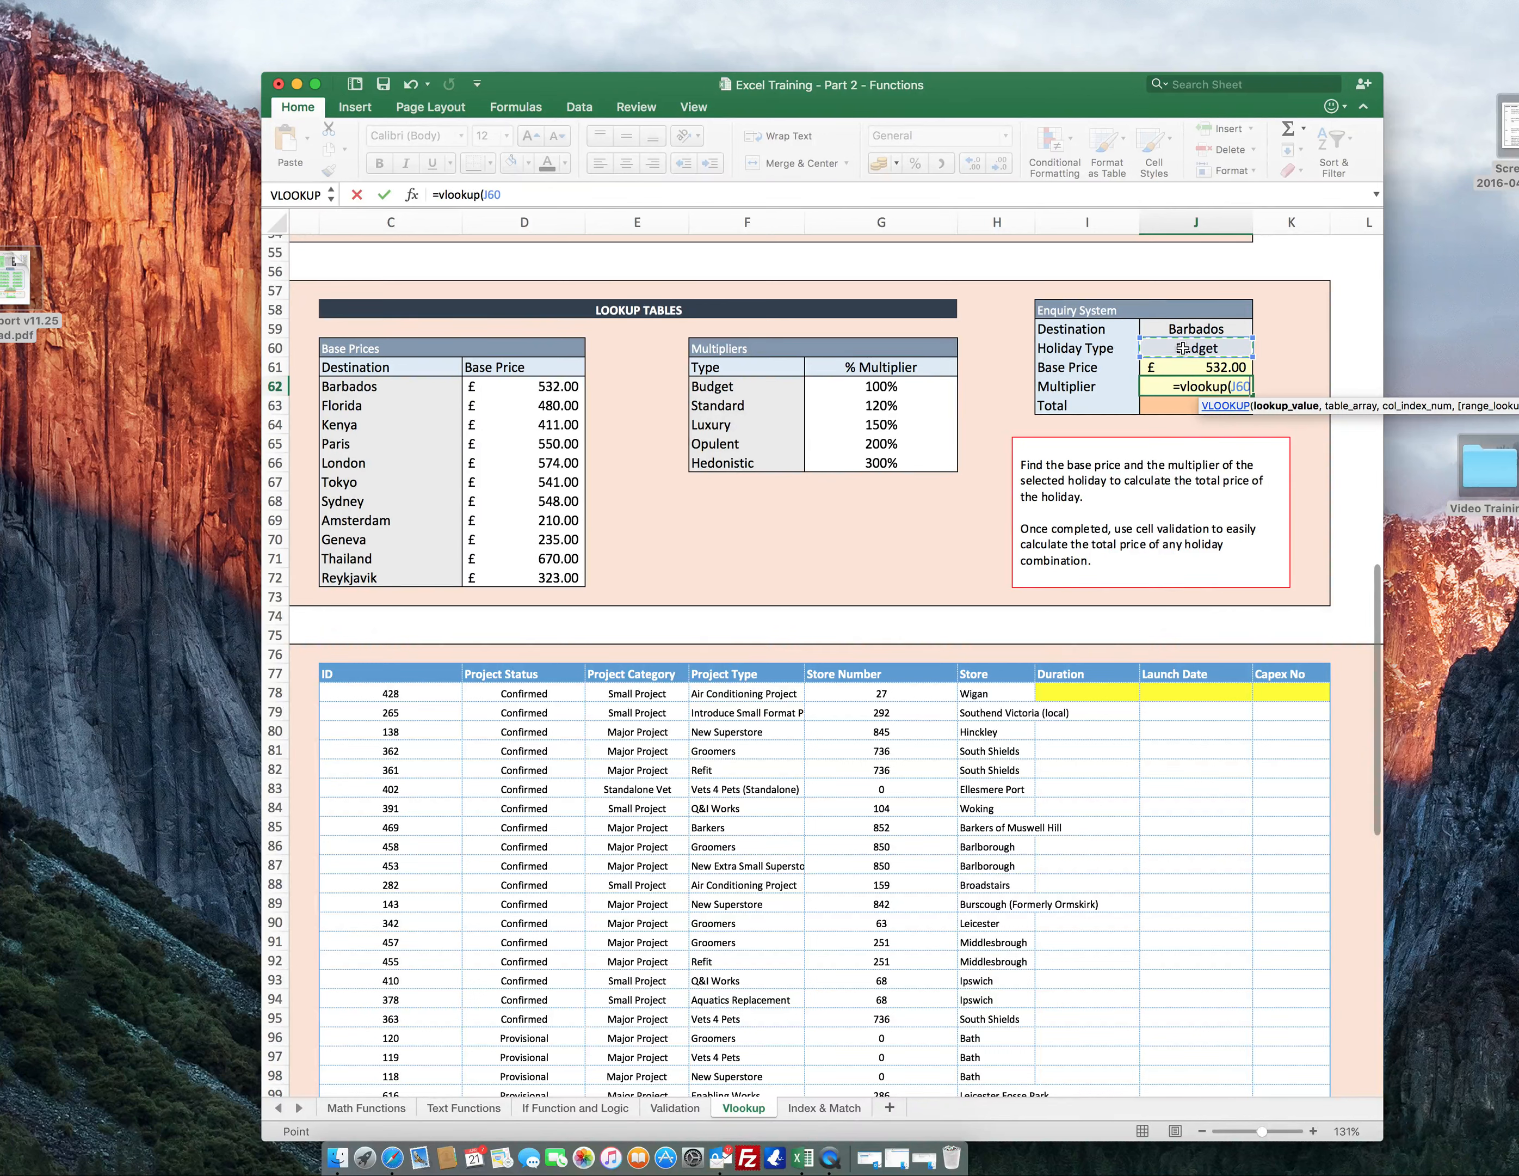
pyautogui.write(',')
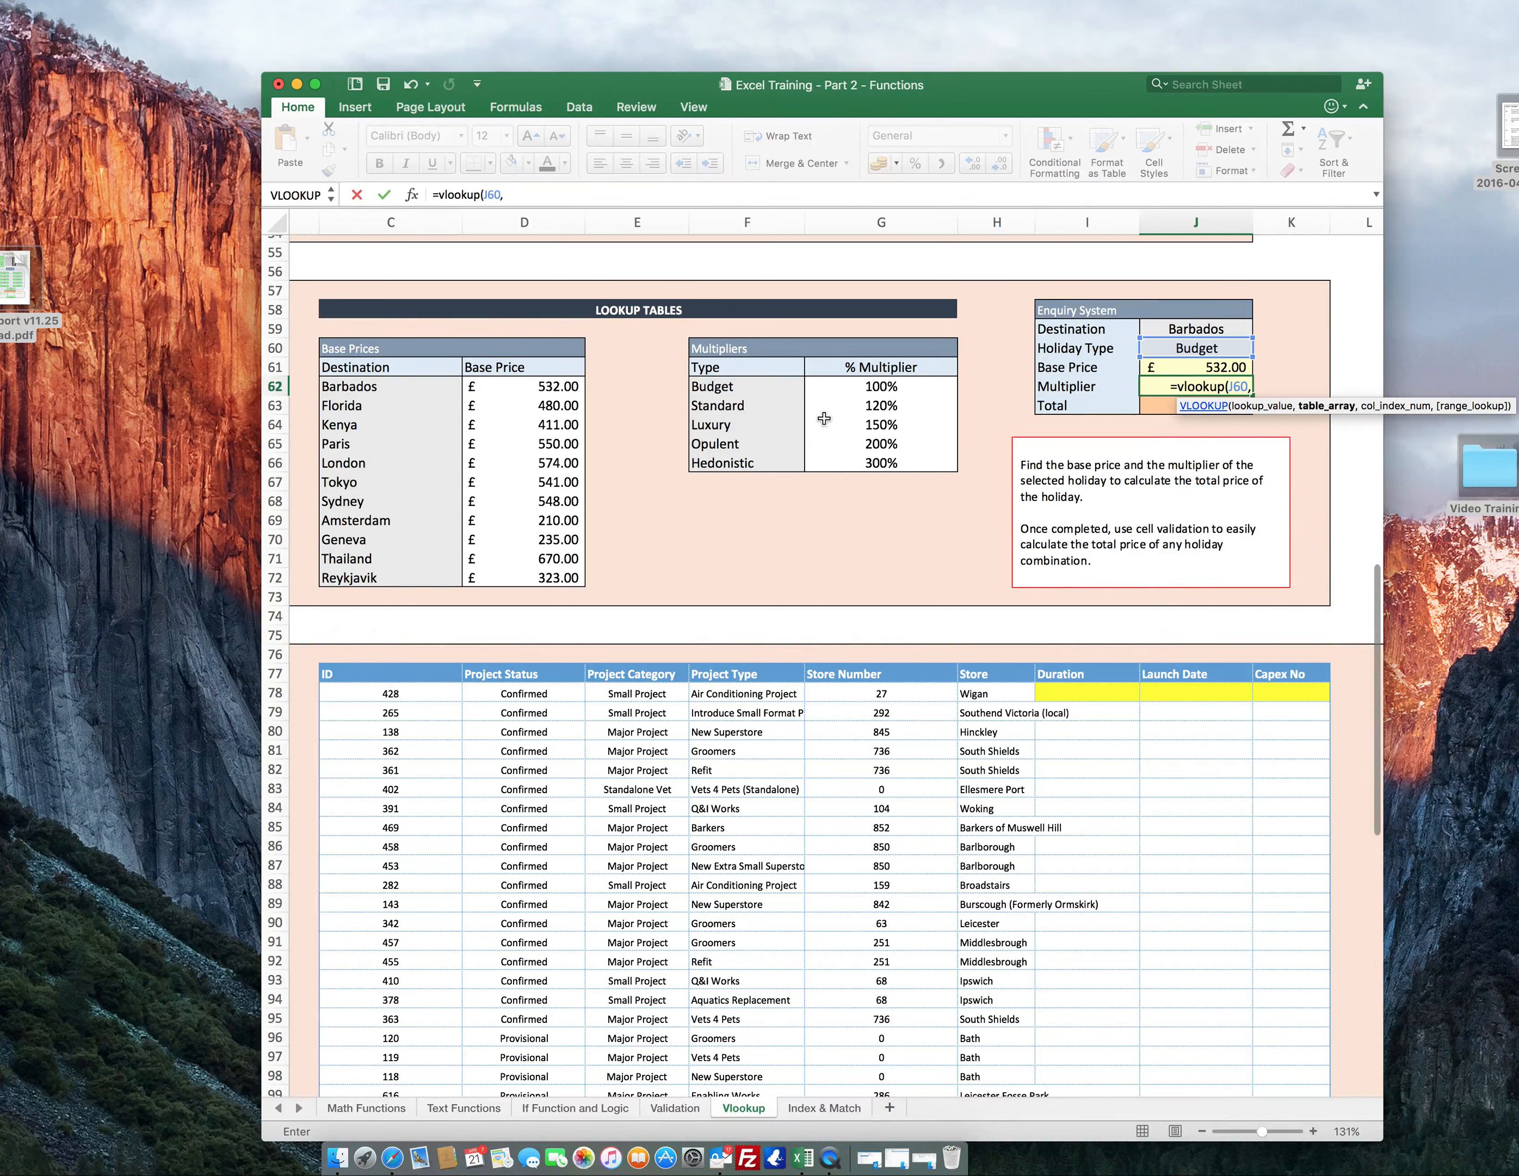
pyautogui.moveTo(743, 370); pyautogui.dragTo(867, 455)
pyautogui.write(')')
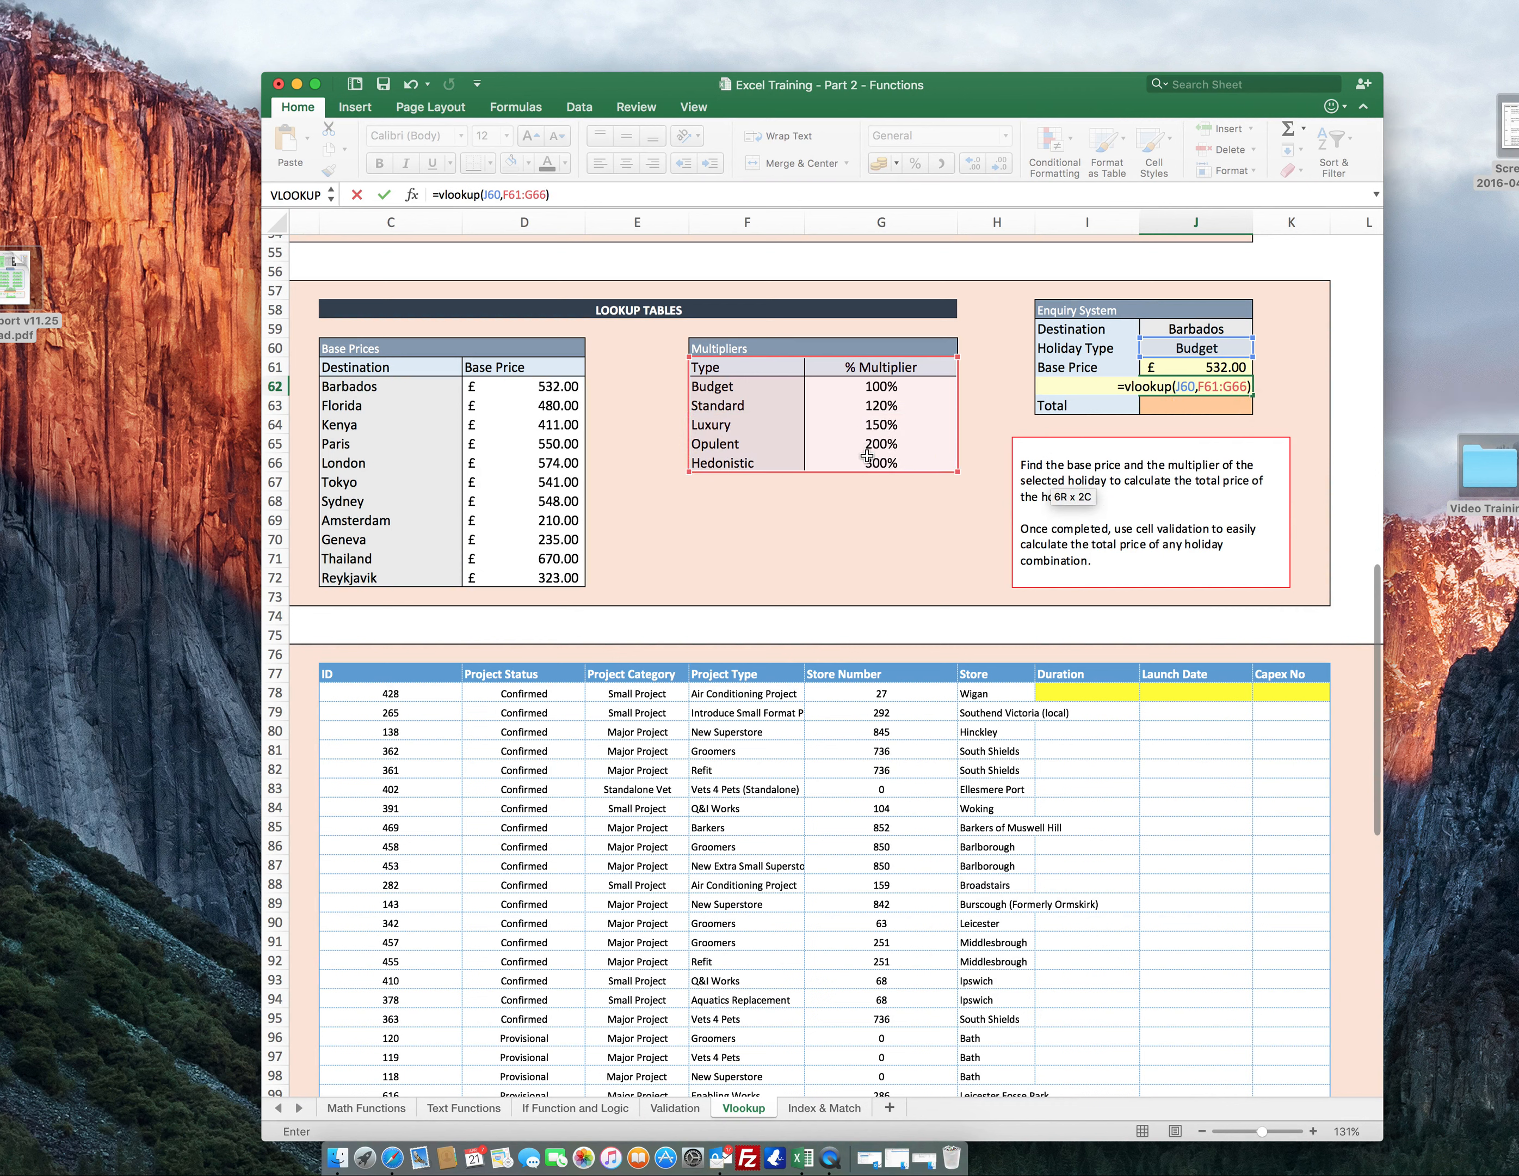
pyautogui.press('BackSpace')
pyautogui.write(',')
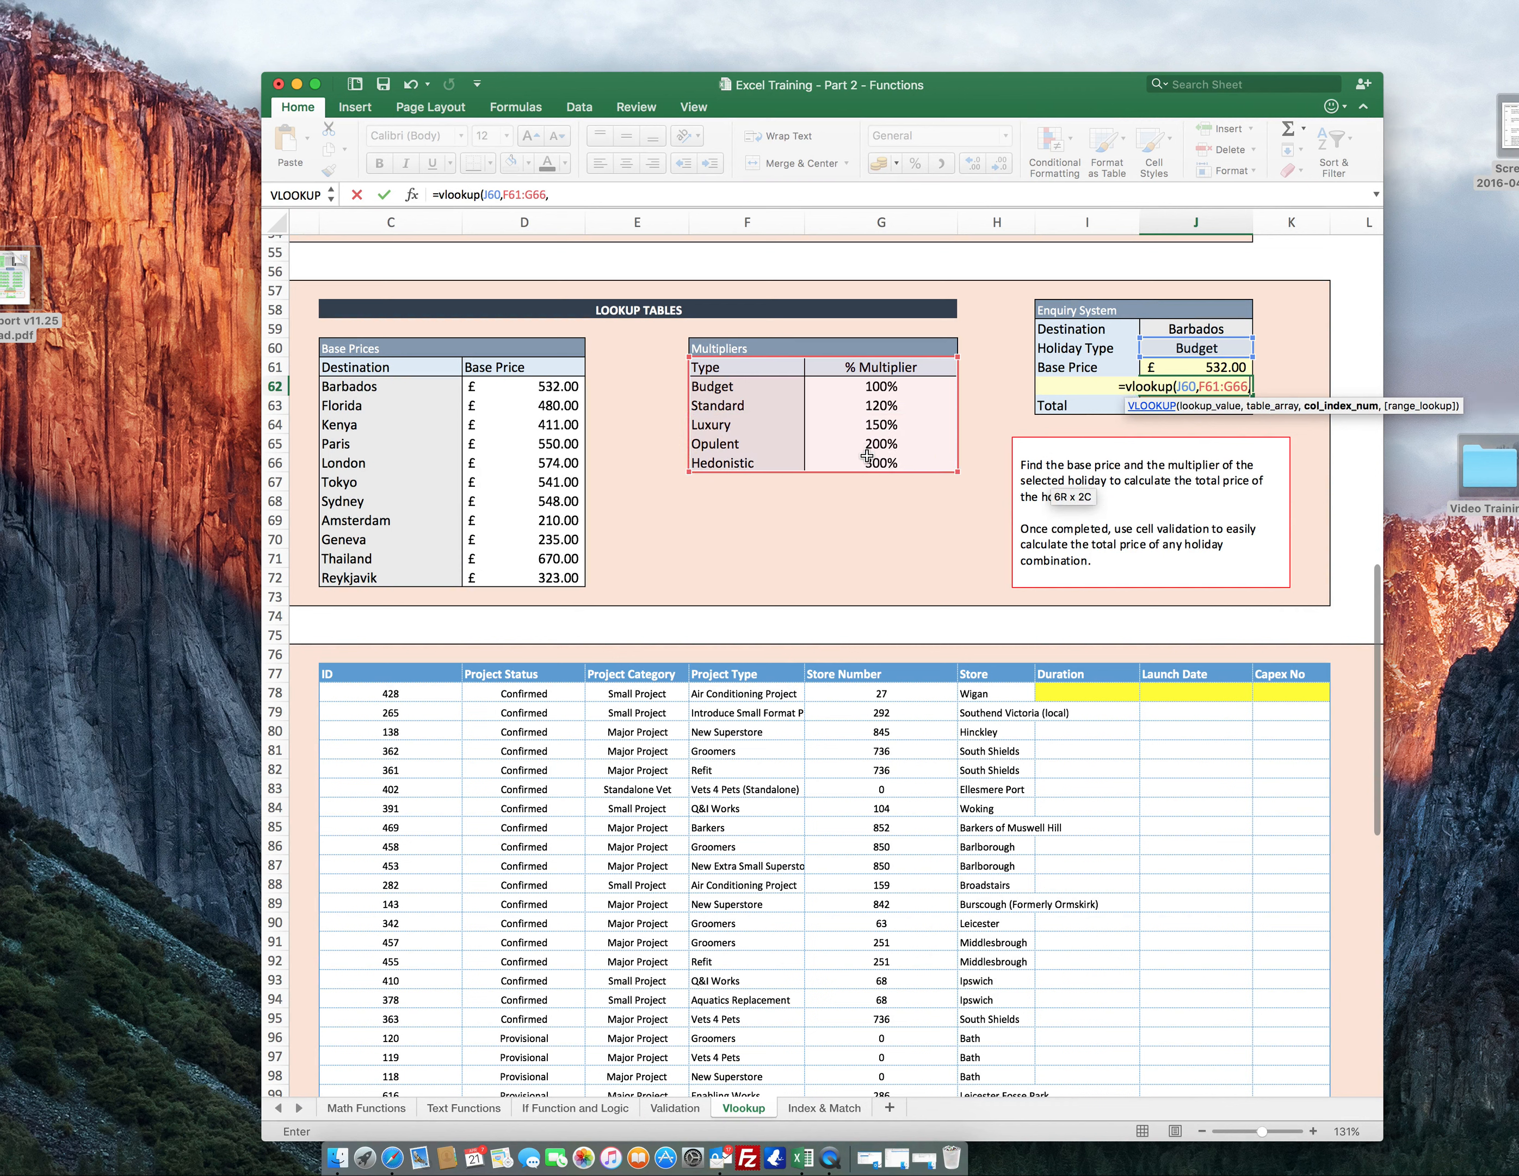
pyautogui.write('2,false)')
pyautogui.press('Return')
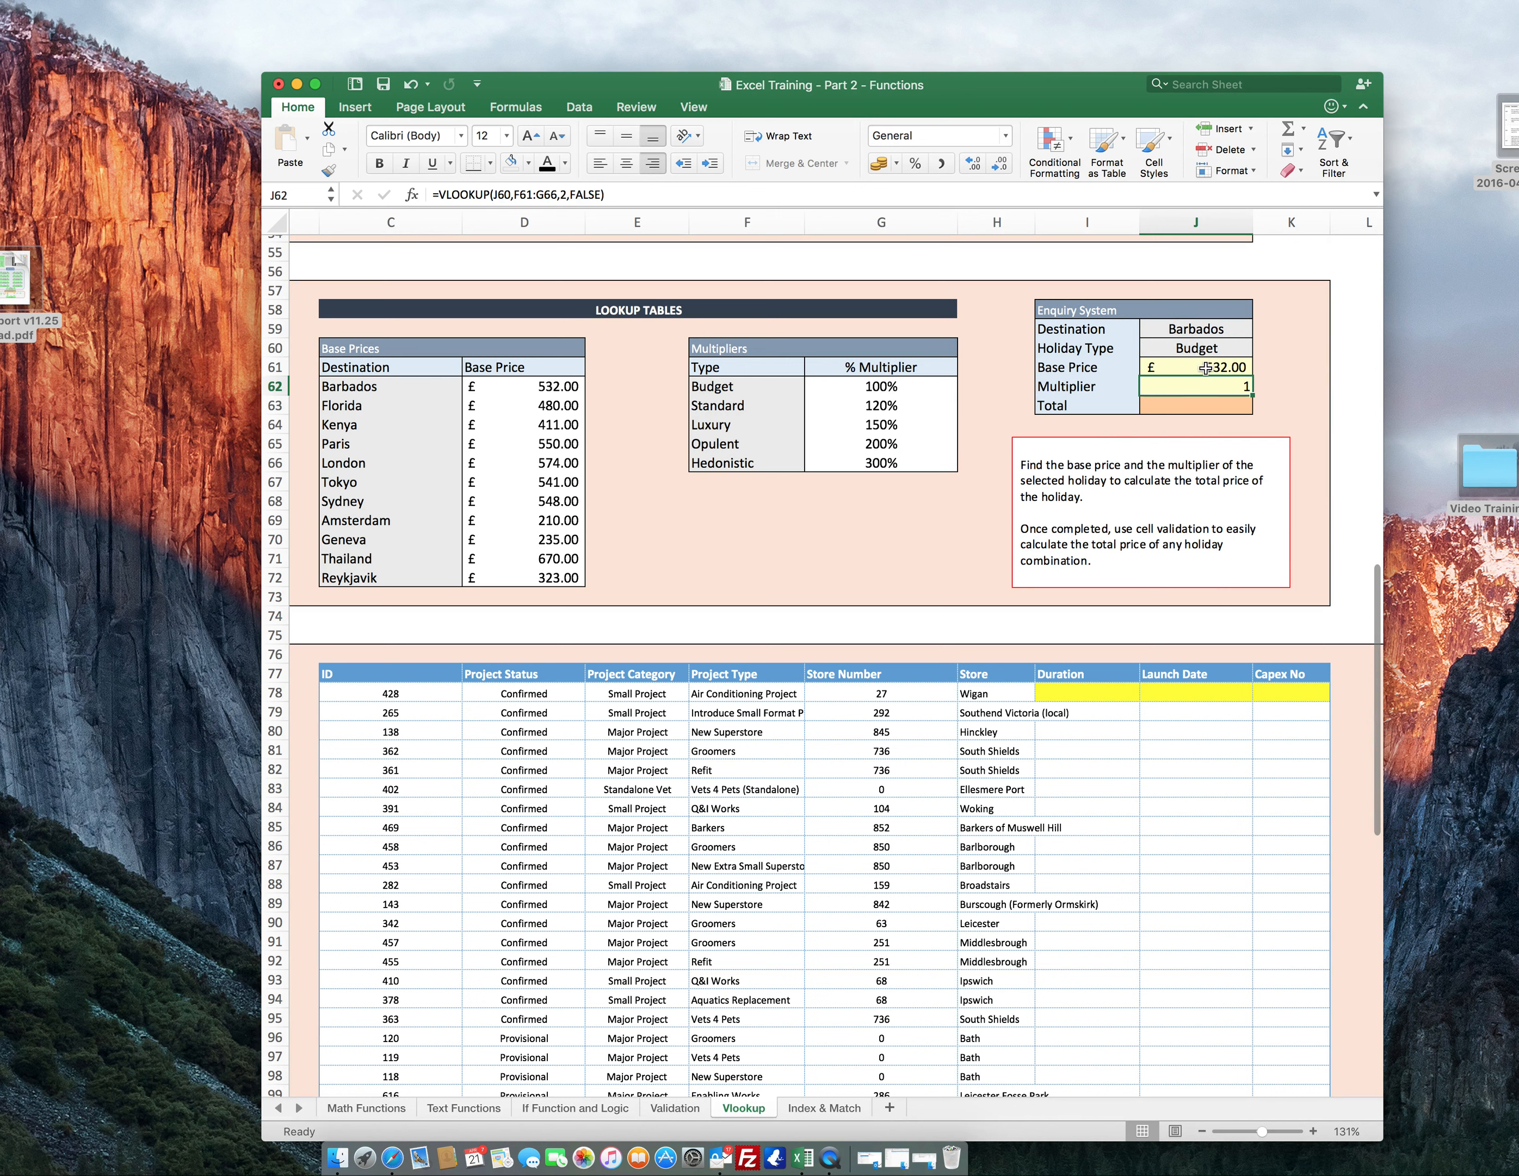
# Enter =J61*J62 in the Enquiry System's Total cell, J63, to multiply the base price by the multiplier.
pyautogui.click(1197, 404)
pyautogui.write('=')
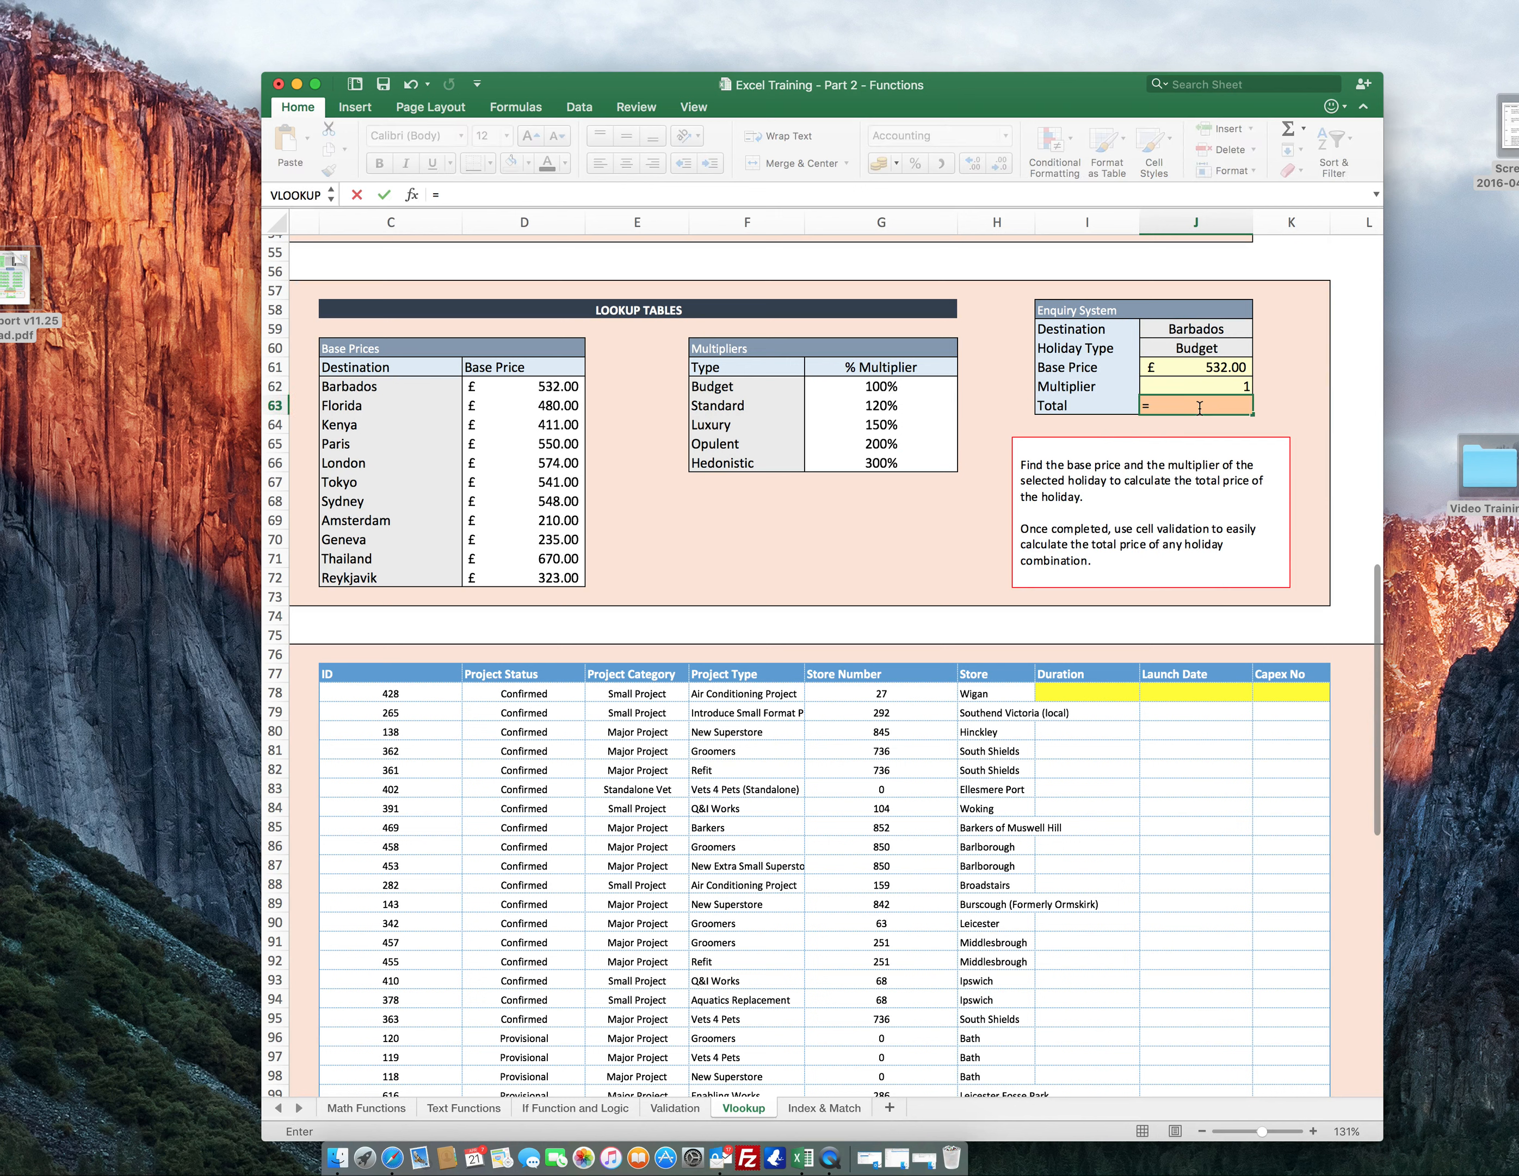
pyautogui.press('Up')
pyautogui.press('Up')
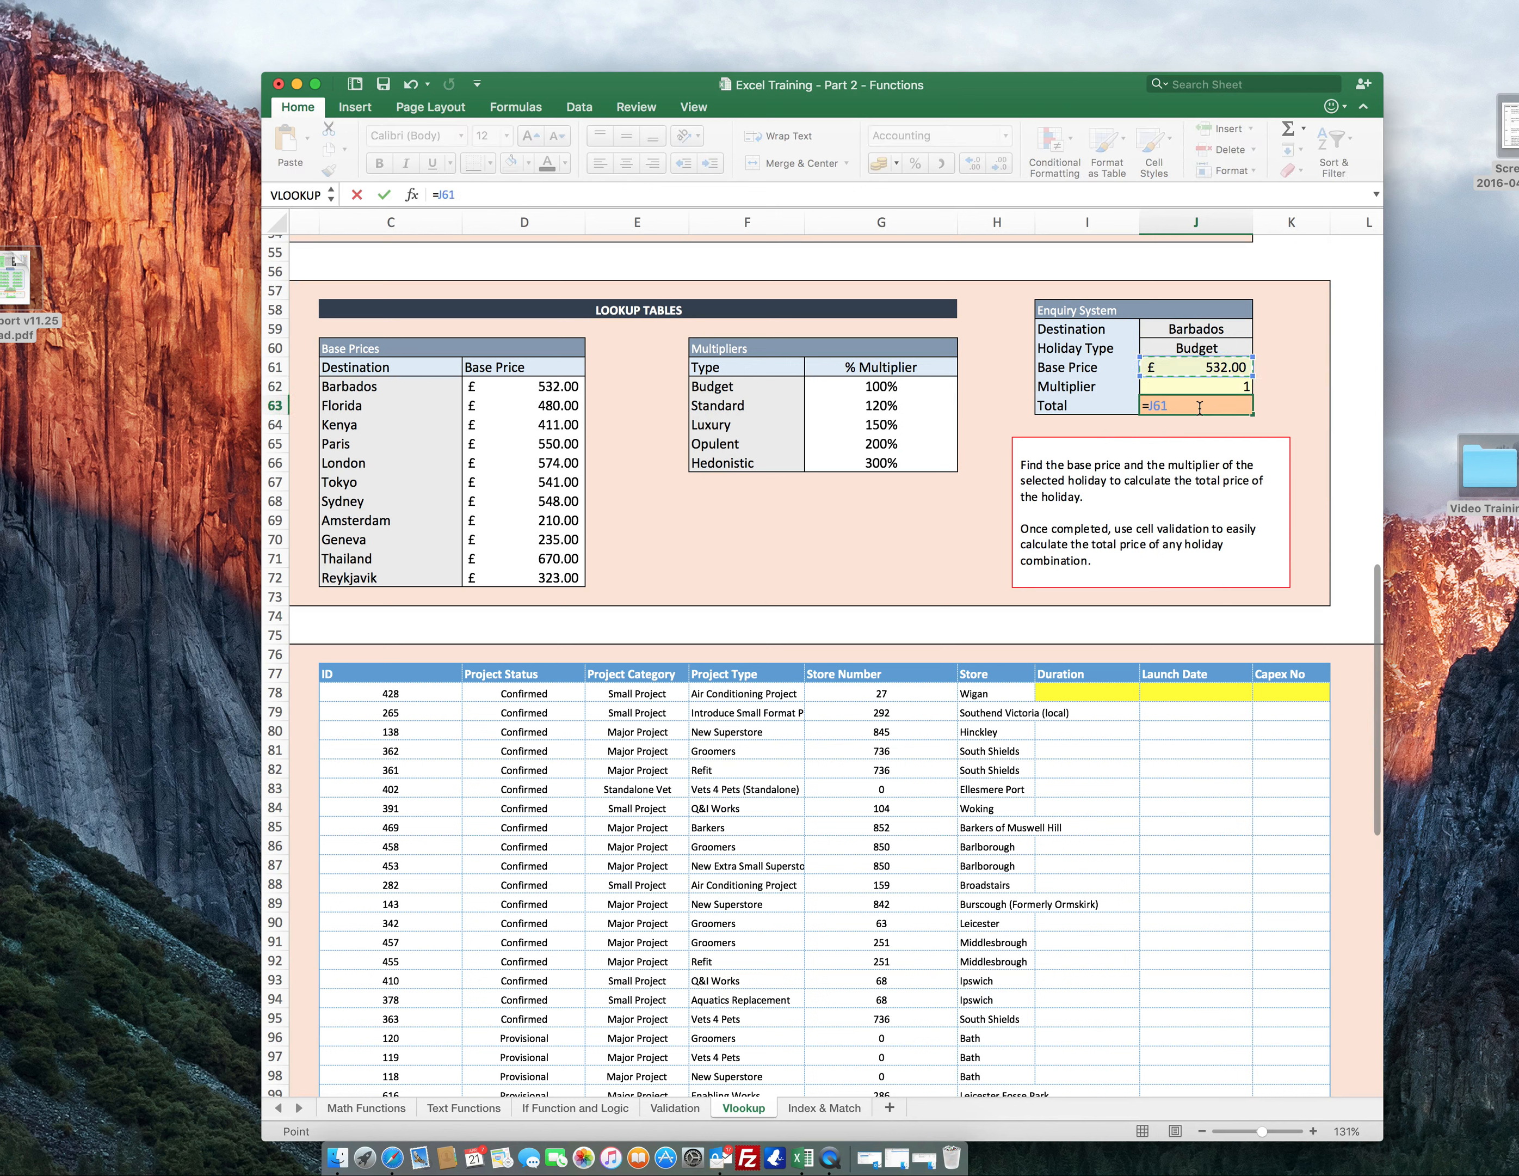
pyautogui.write('*')
pyautogui.press('Up')
pyautogui.press('Return')
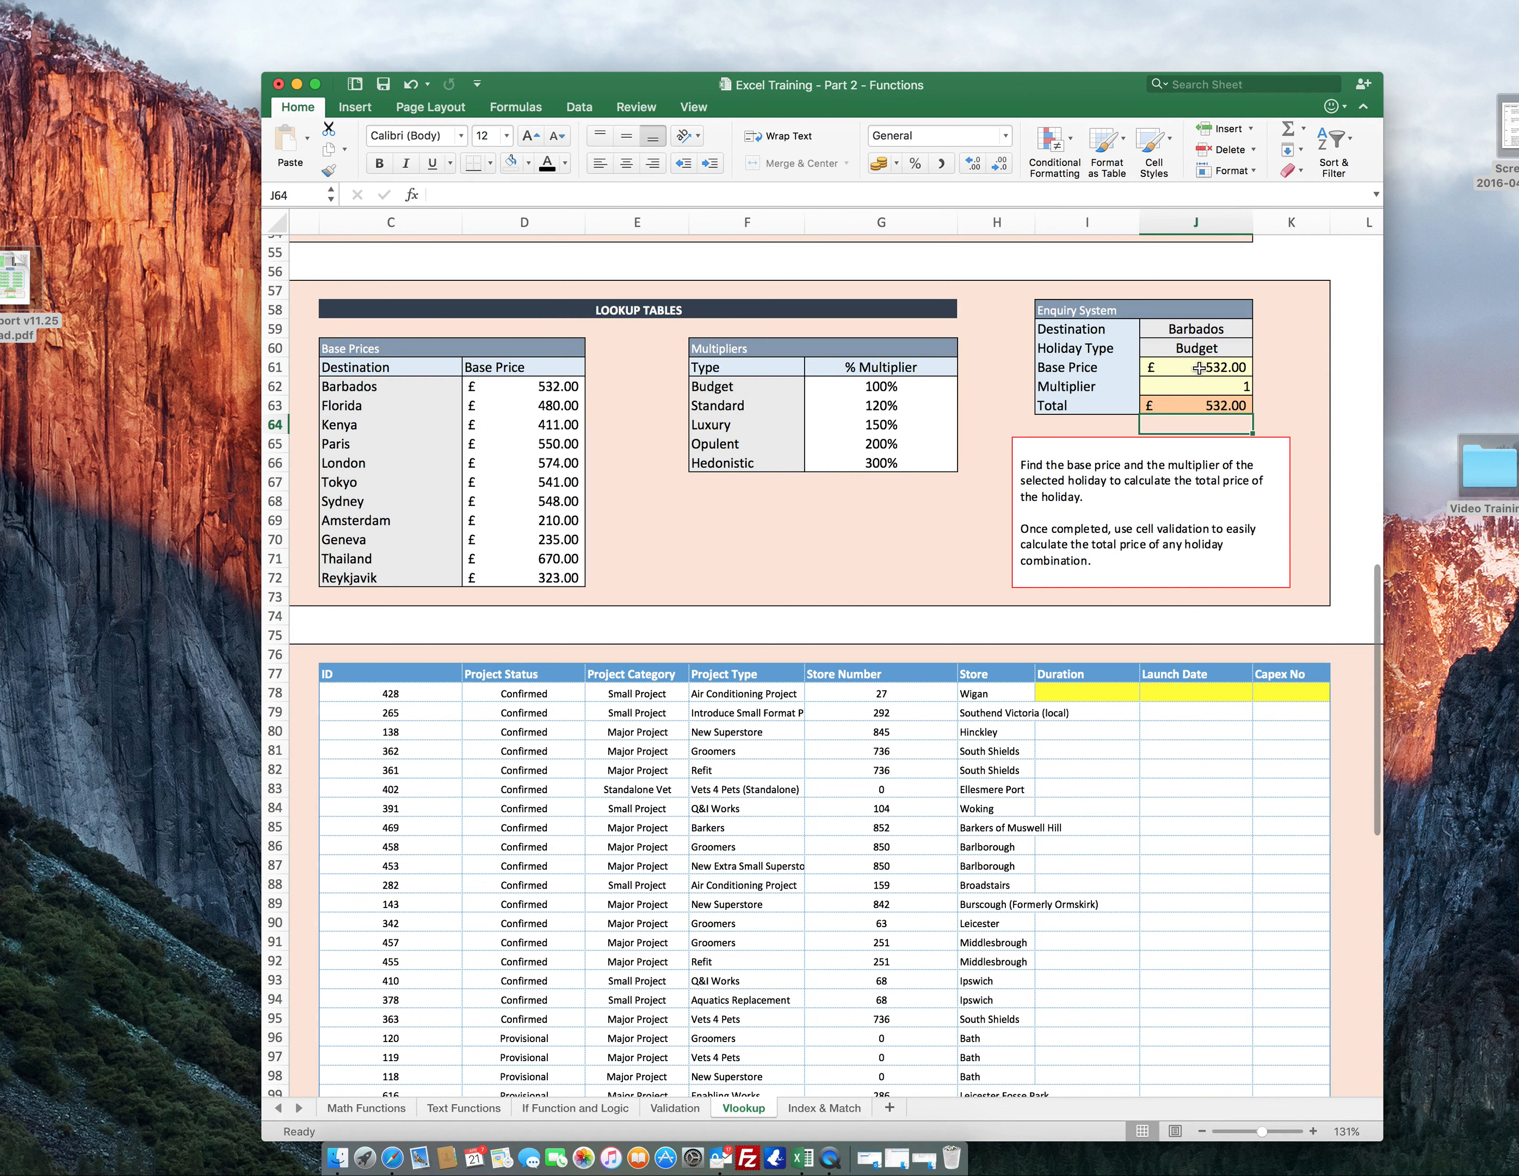
# Test the Enquiry System by setting the Destination to Paris and the Holiday Type to Luxury.
pyautogui.click(1187, 329)
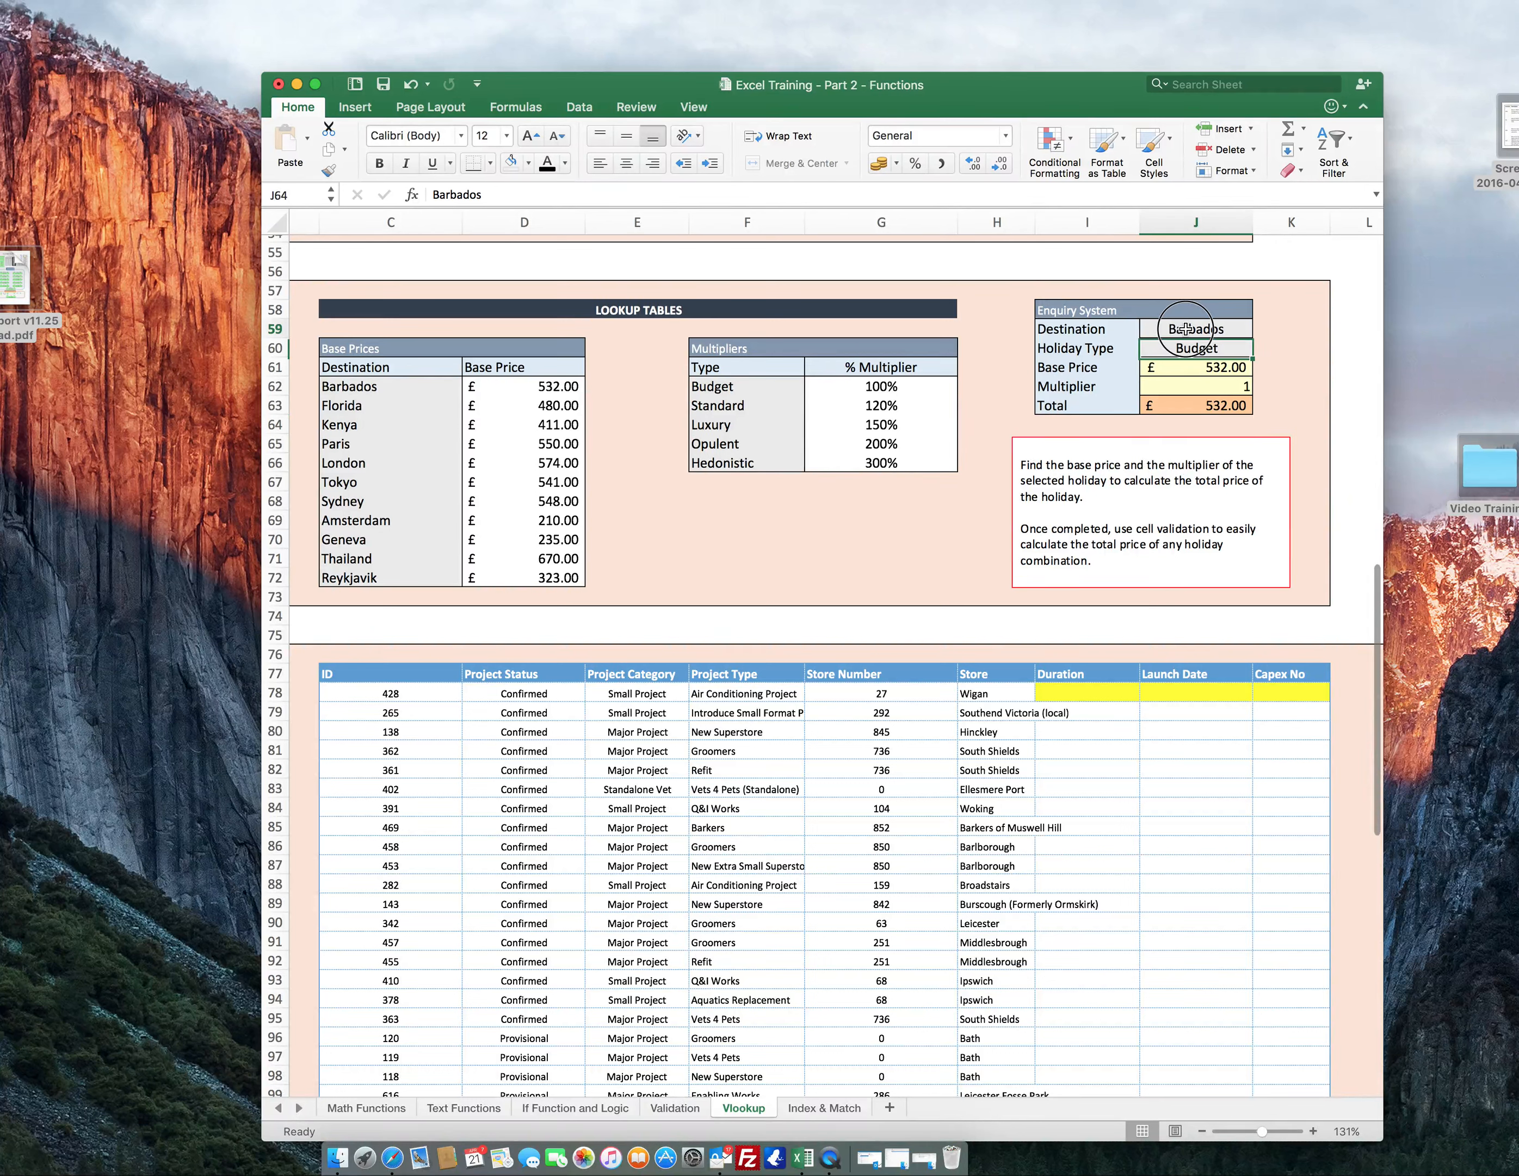
pyautogui.write('Paris')
pyautogui.press('Return')
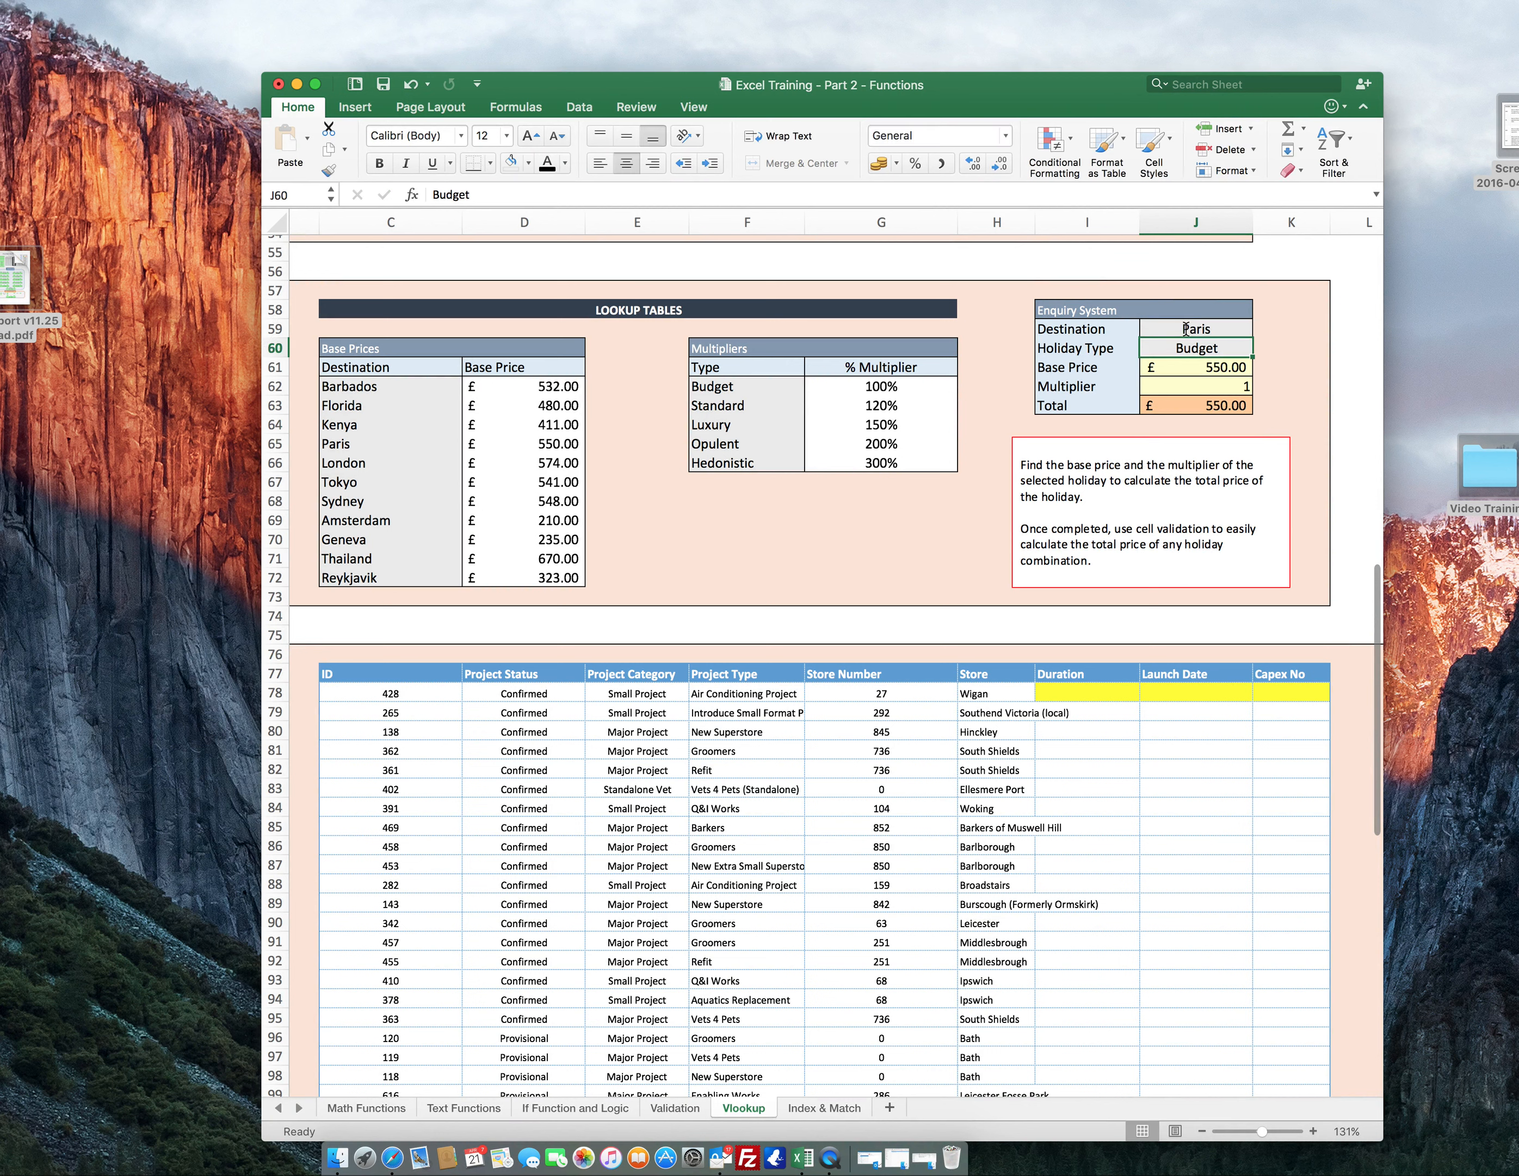
pyautogui.write('Luxury')
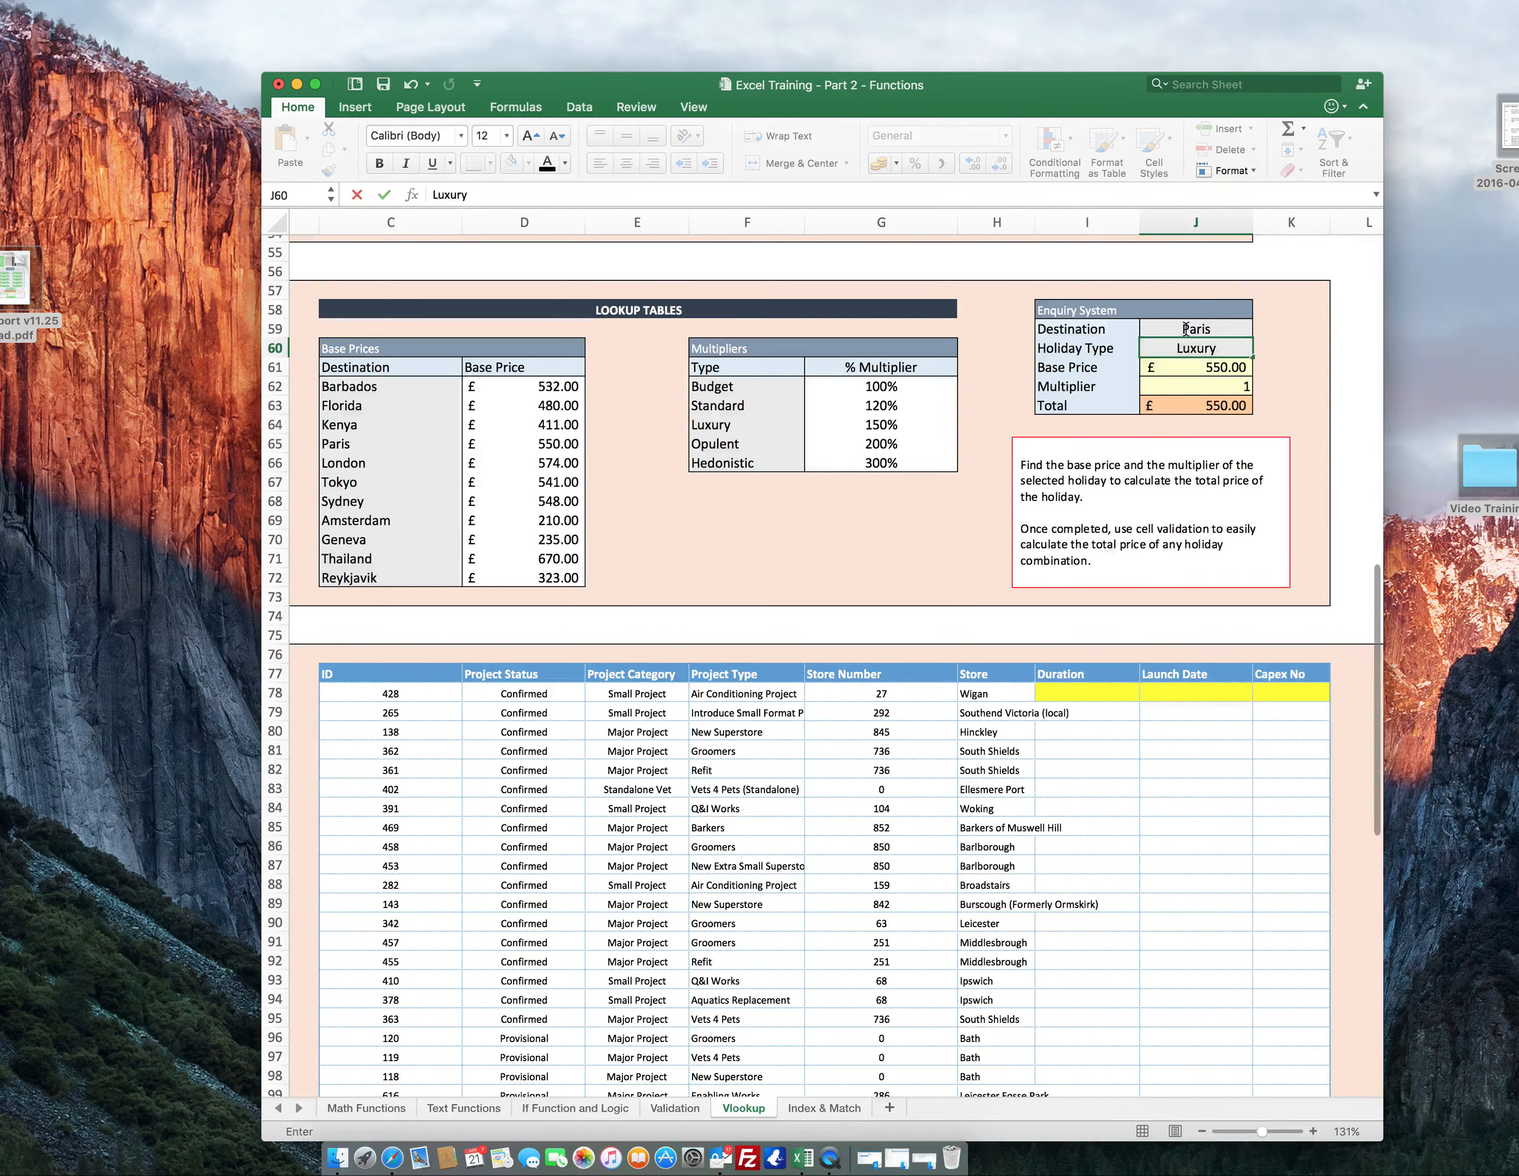
pyautogui.press('Return')
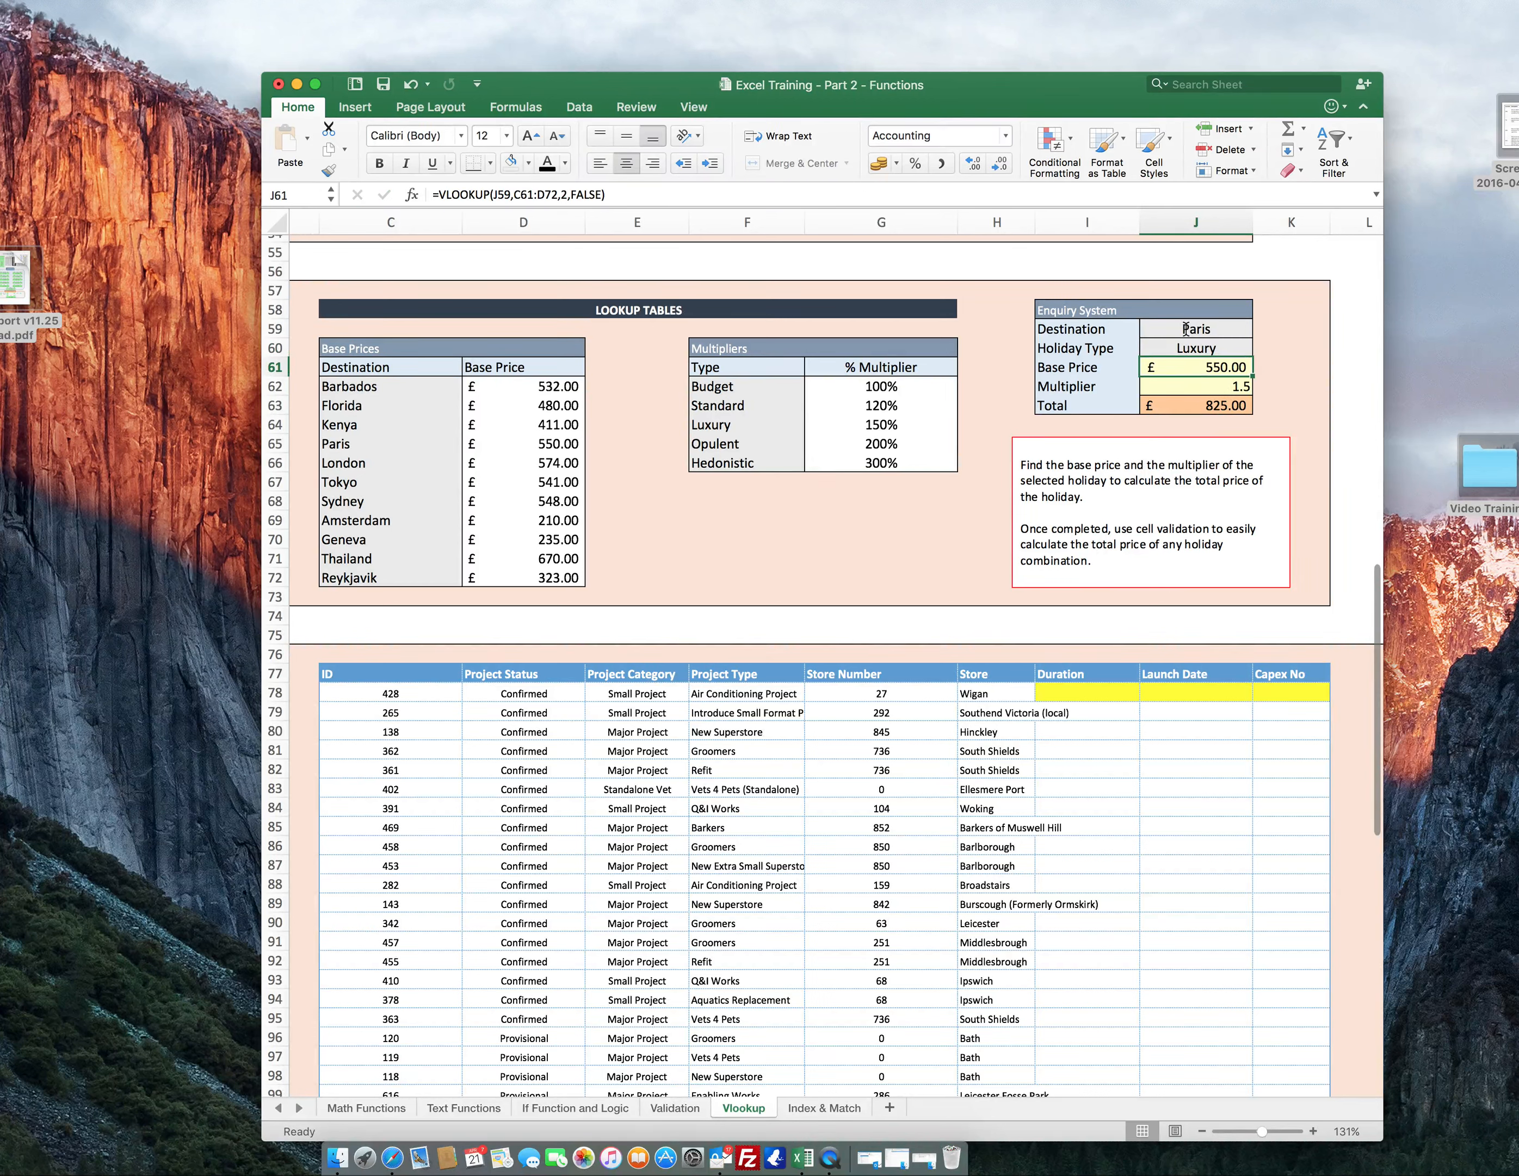
# Set the Destination in J59 to Manchester to test a place missing from the Base Prices table.
pyautogui.press('Up')
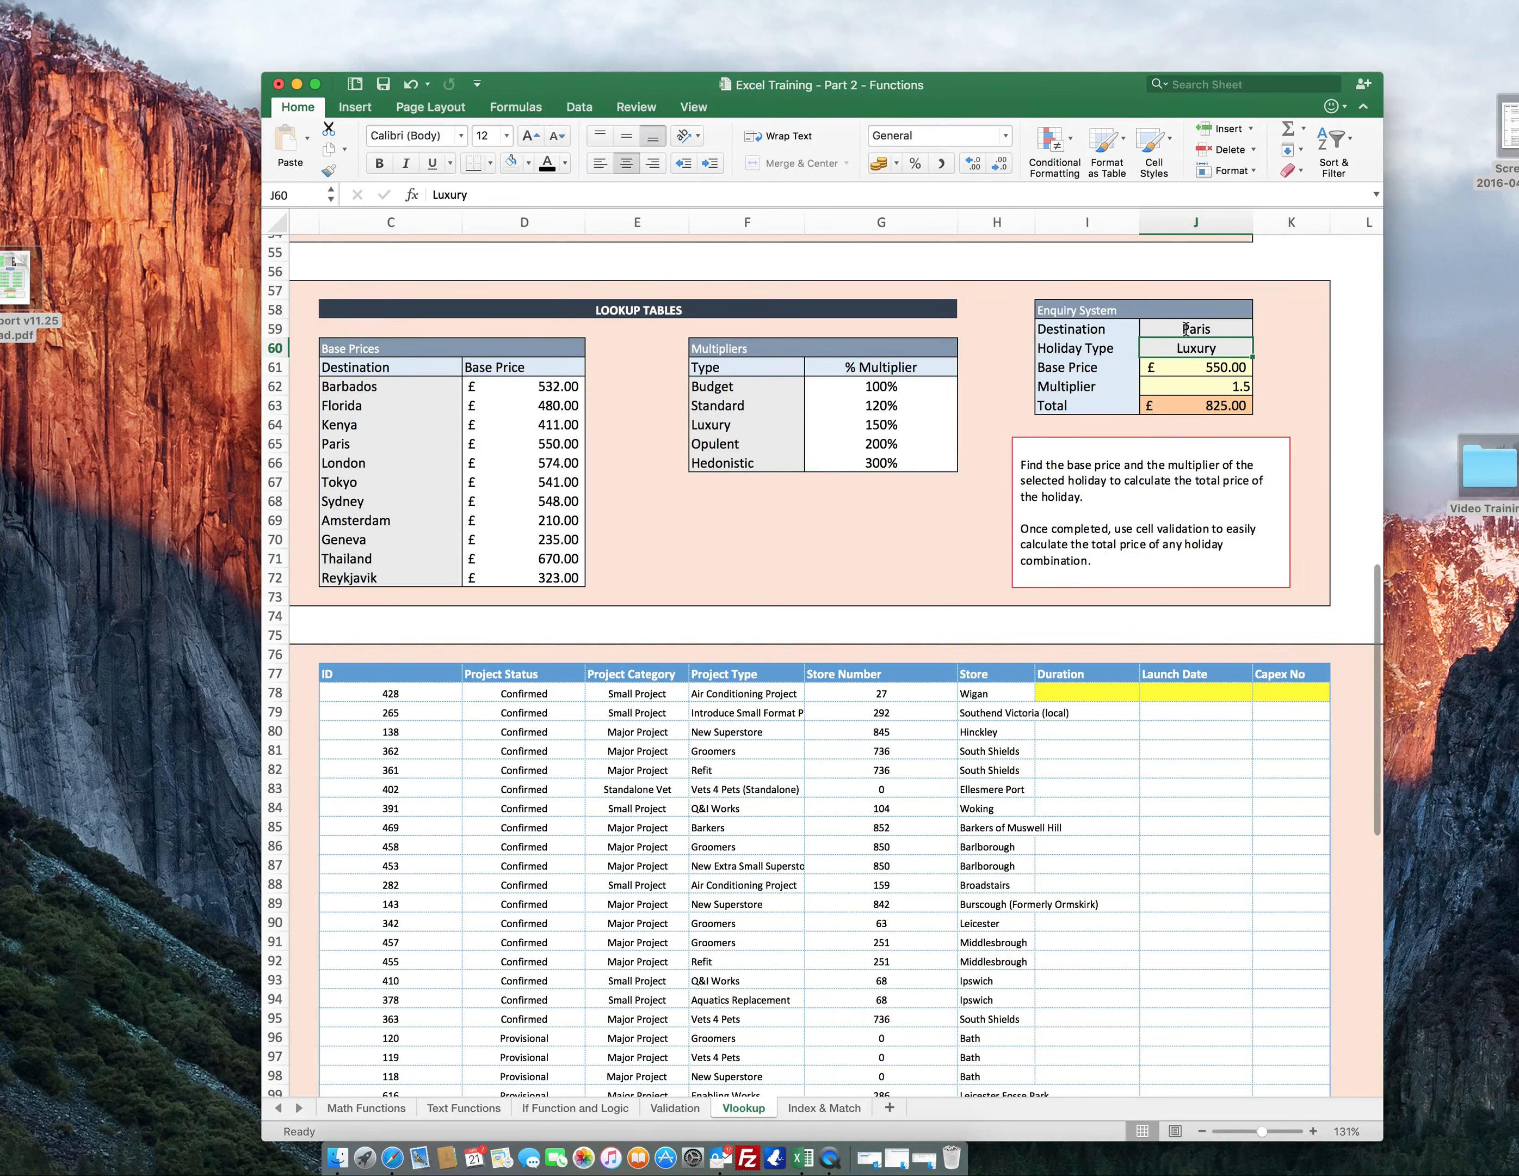
pyautogui.press('Up')
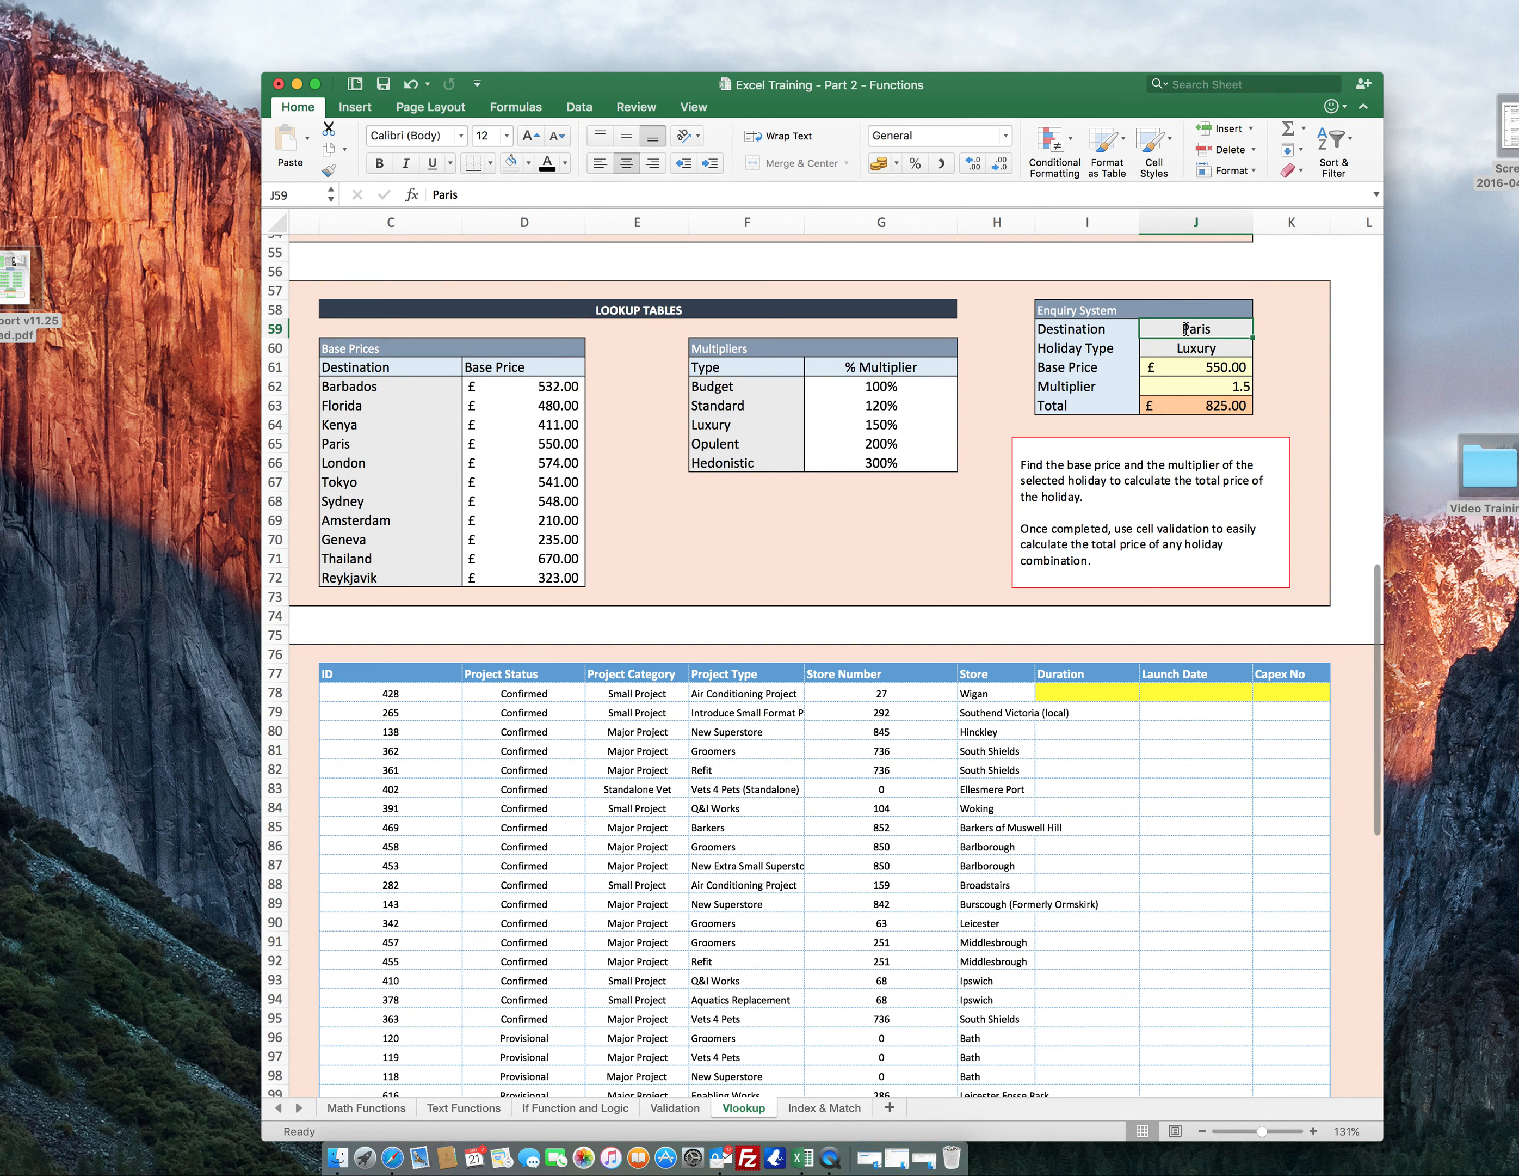
pyautogui.write('Manchester')
pyautogui.press('Return')
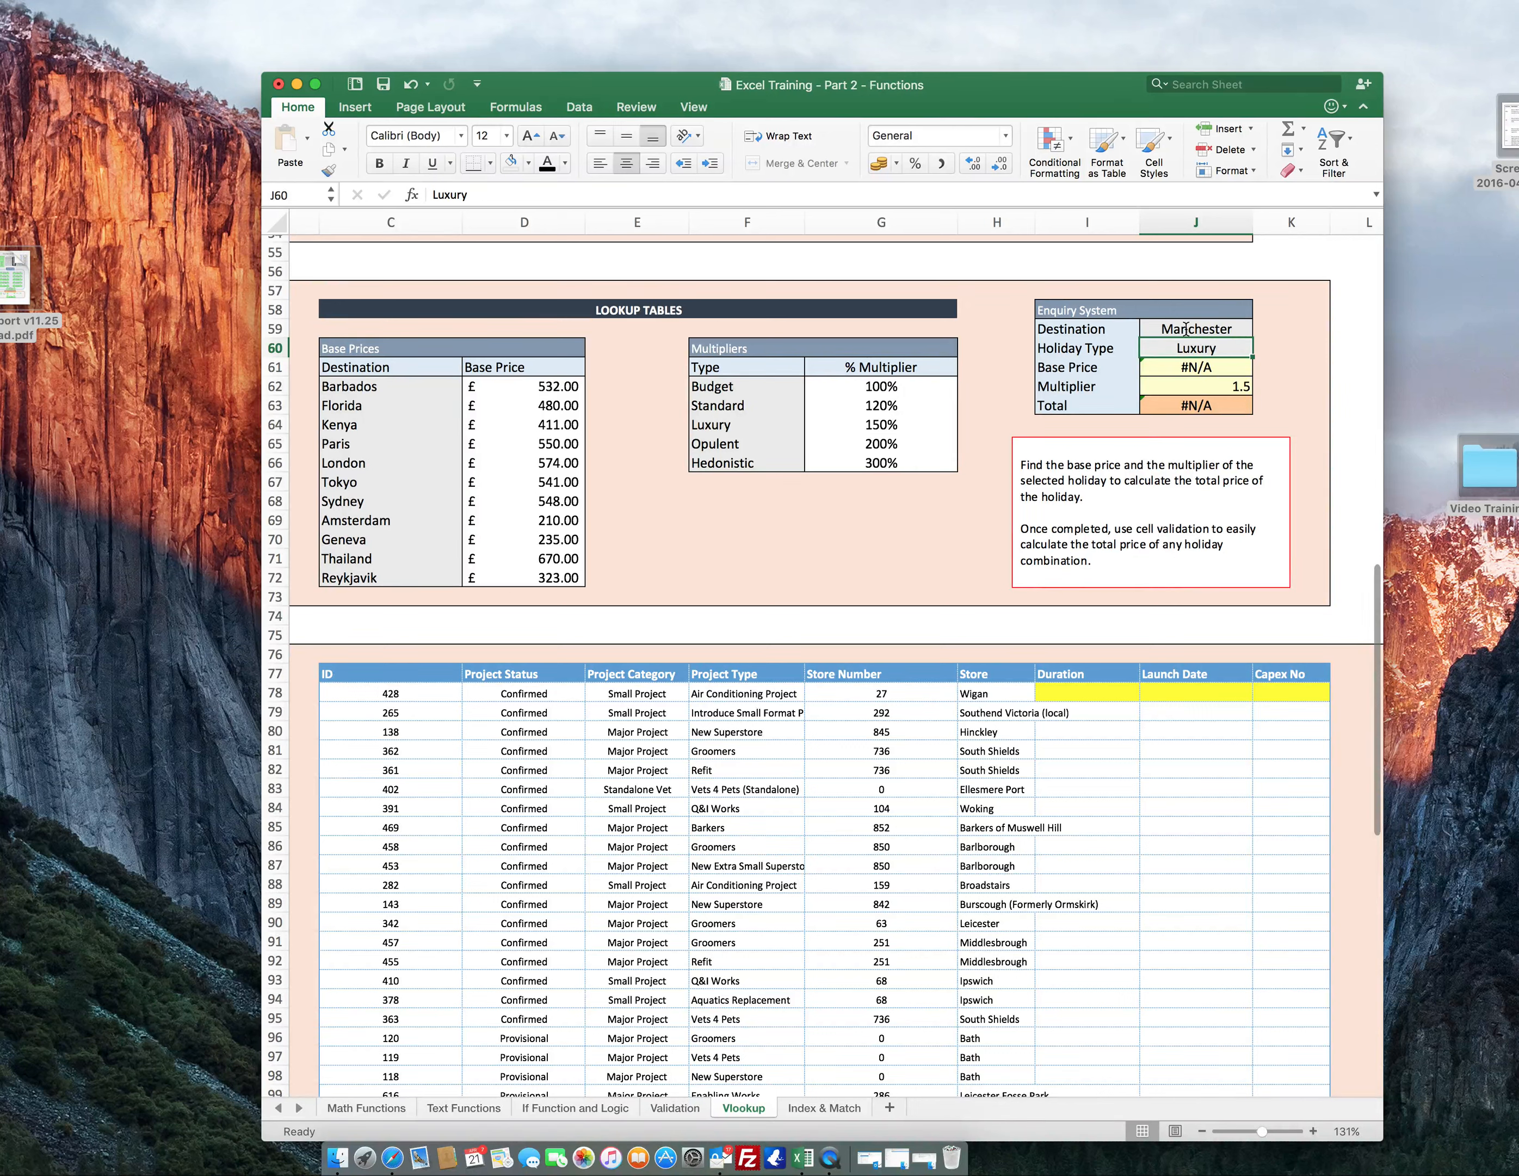
# Restrict the Destination cell, J59, with list data validation using =$C$62:$C$72 as the source.
pyautogui.click(1274, 331)
pyautogui.click(1194, 329)
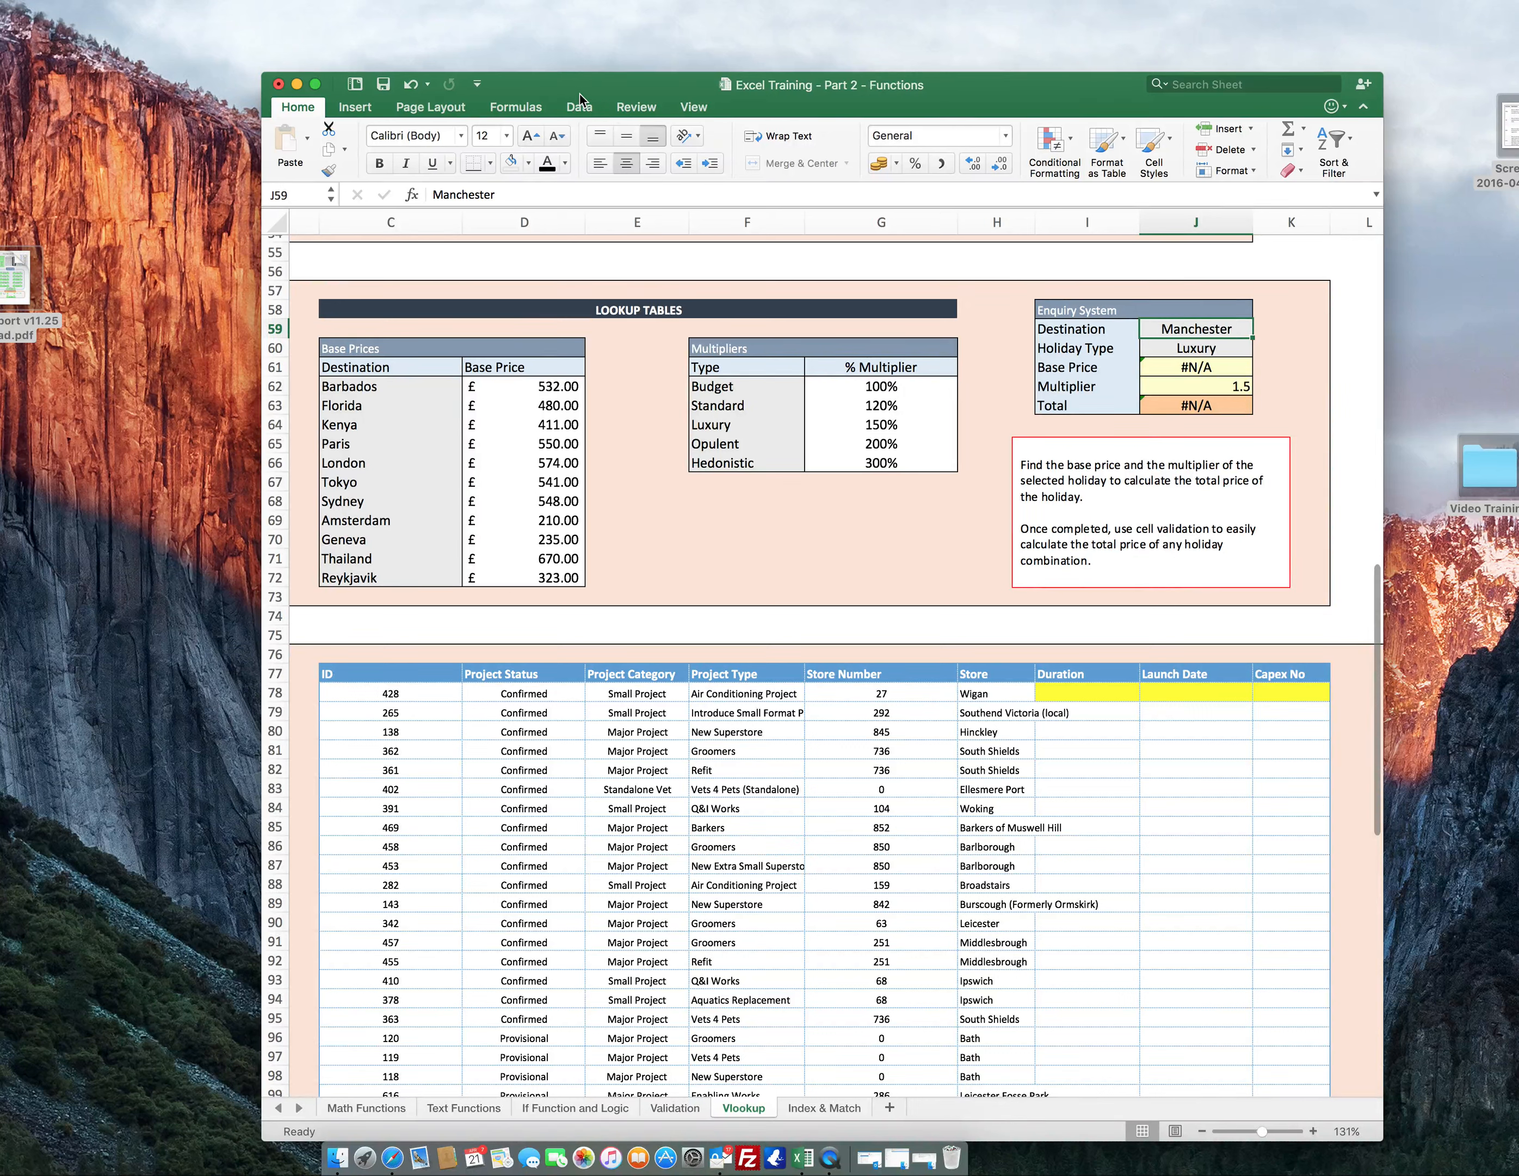
pyautogui.click(569, 106)
pyautogui.click(959, 140)
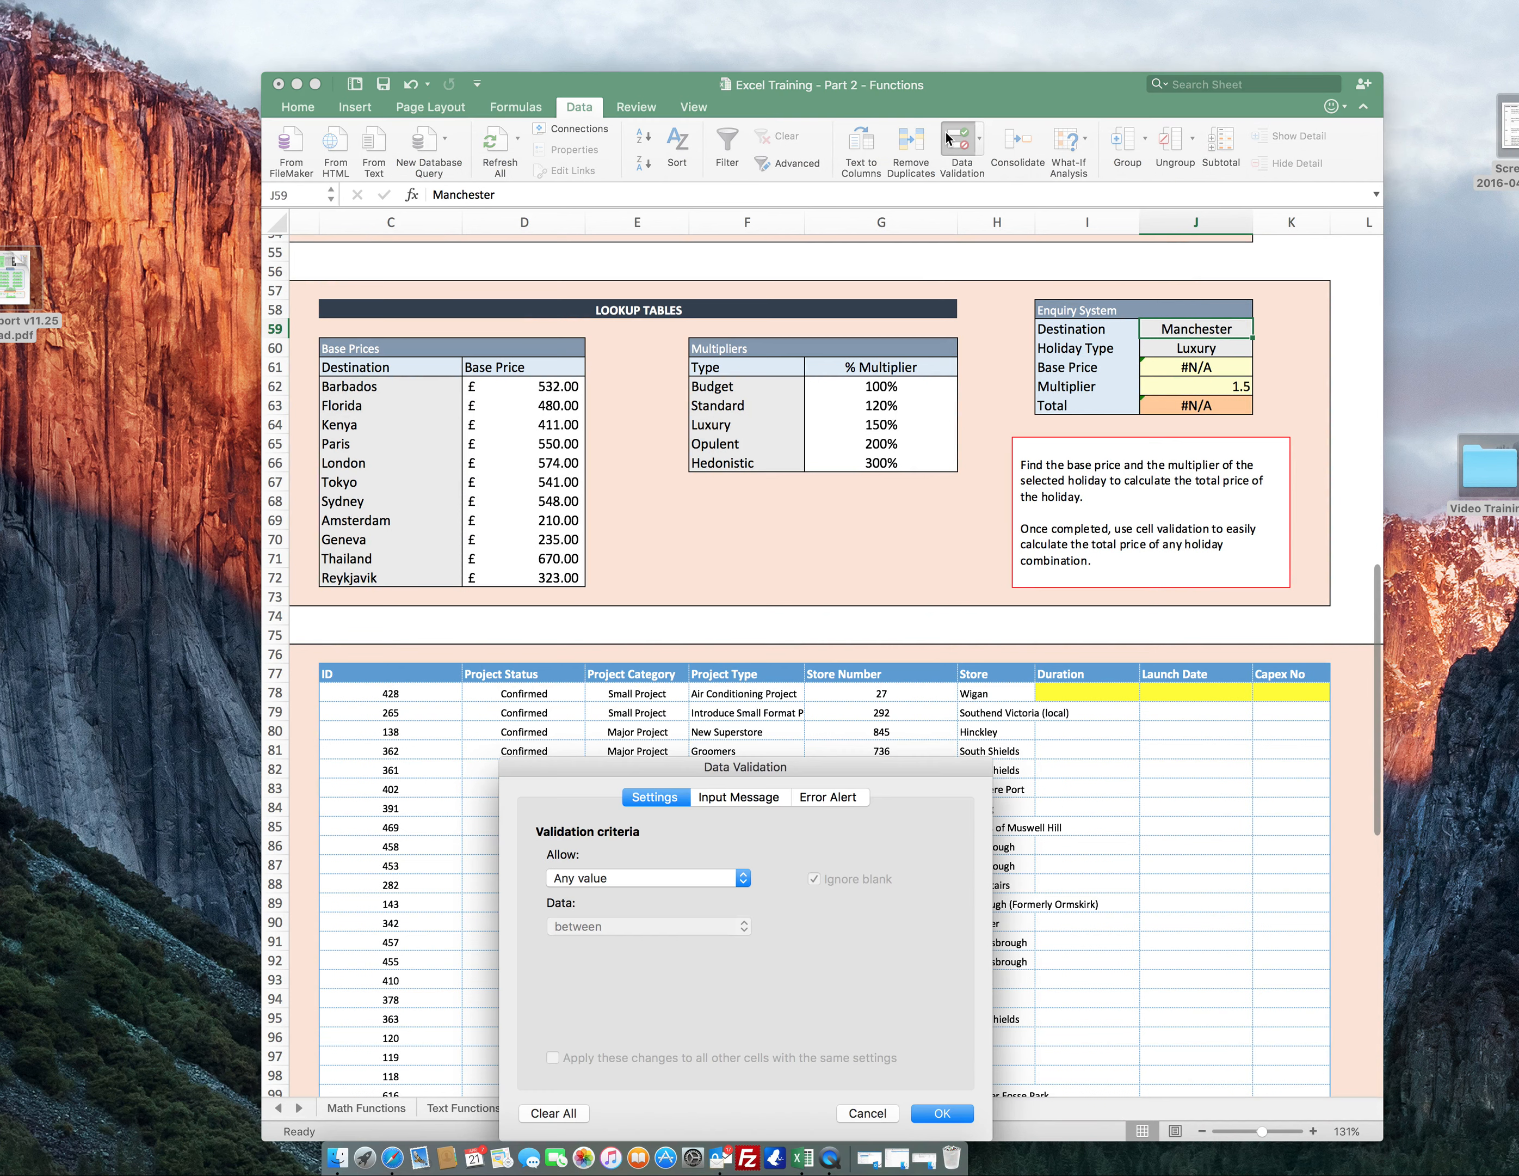
pyautogui.click(747, 875)
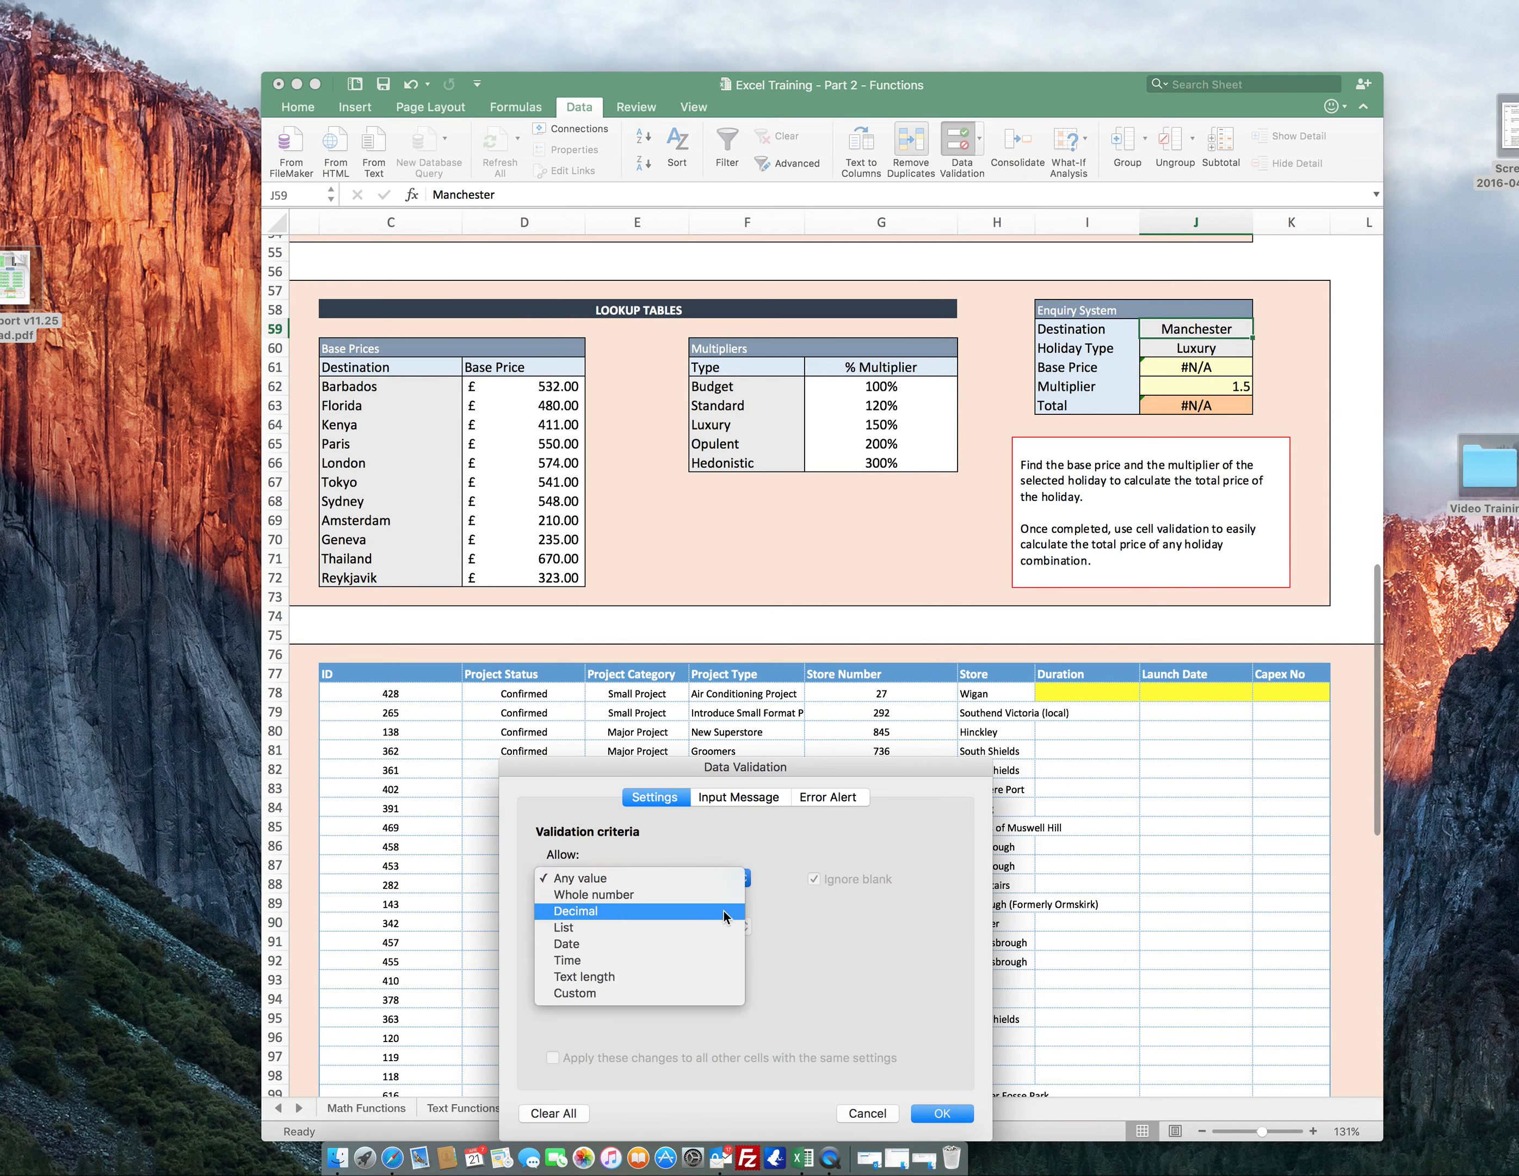
pyautogui.click(710, 930)
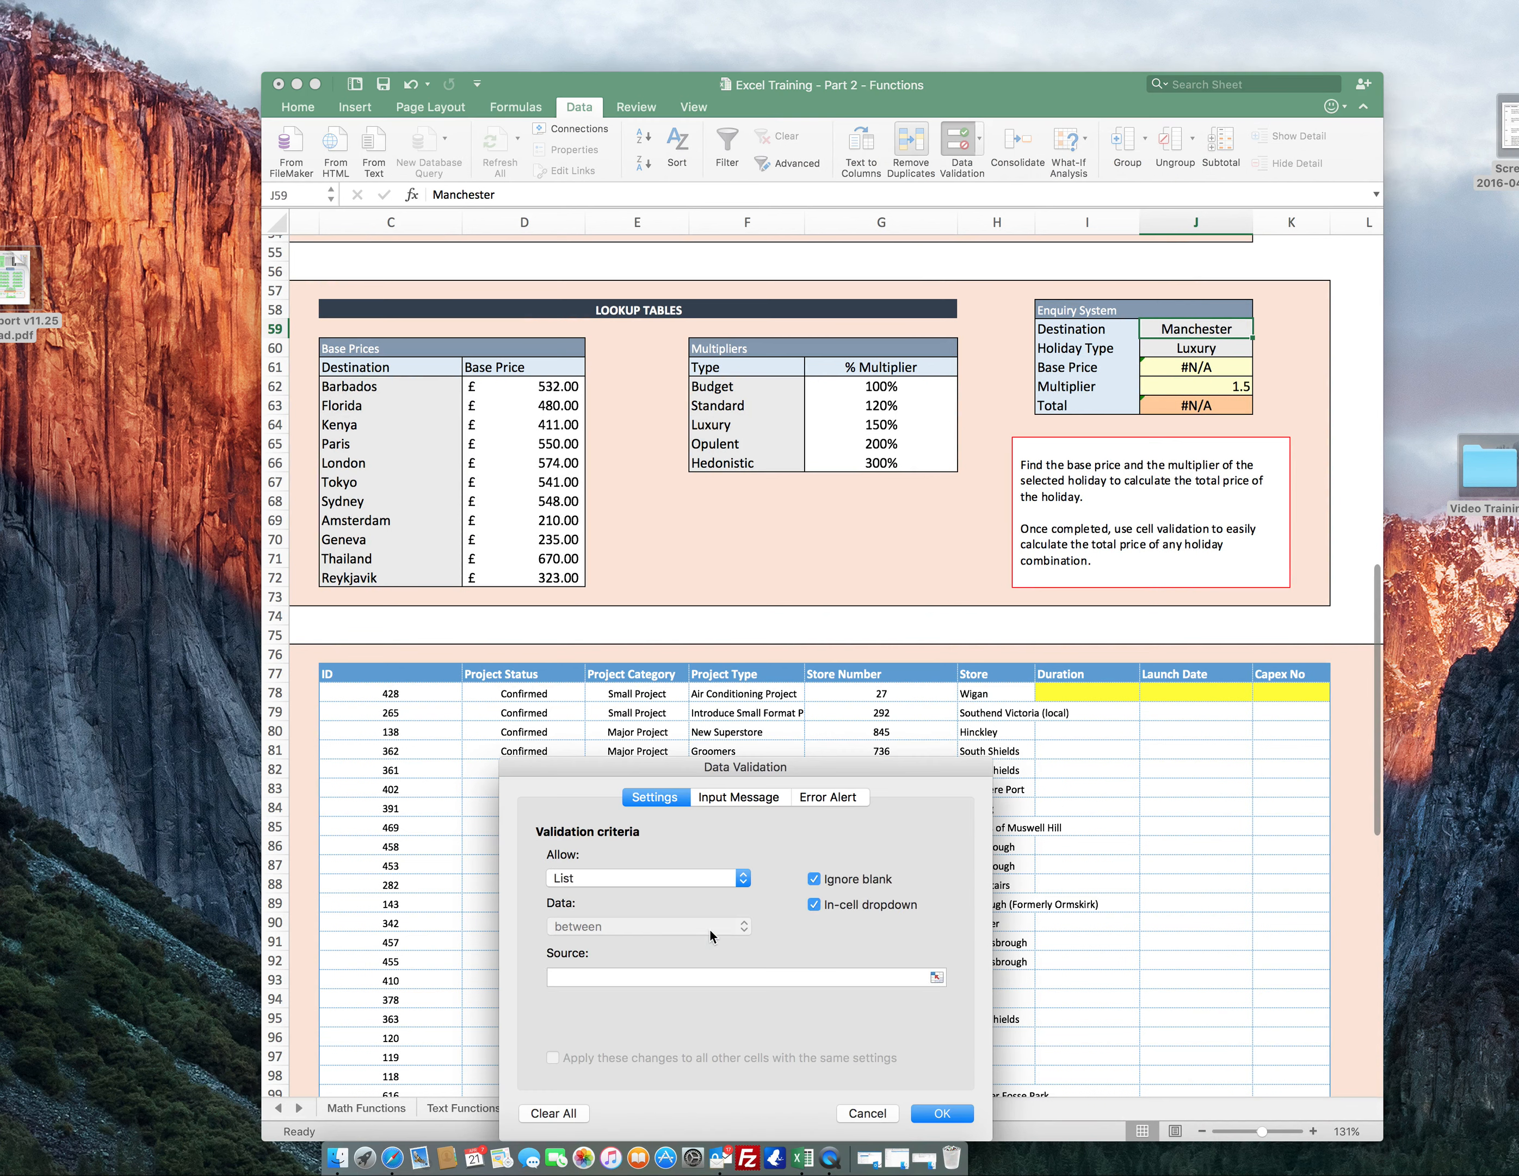
pyautogui.click(938, 976)
pyautogui.moveTo(339, 387); pyautogui.dragTo(371, 584)
pyautogui.click(982, 767)
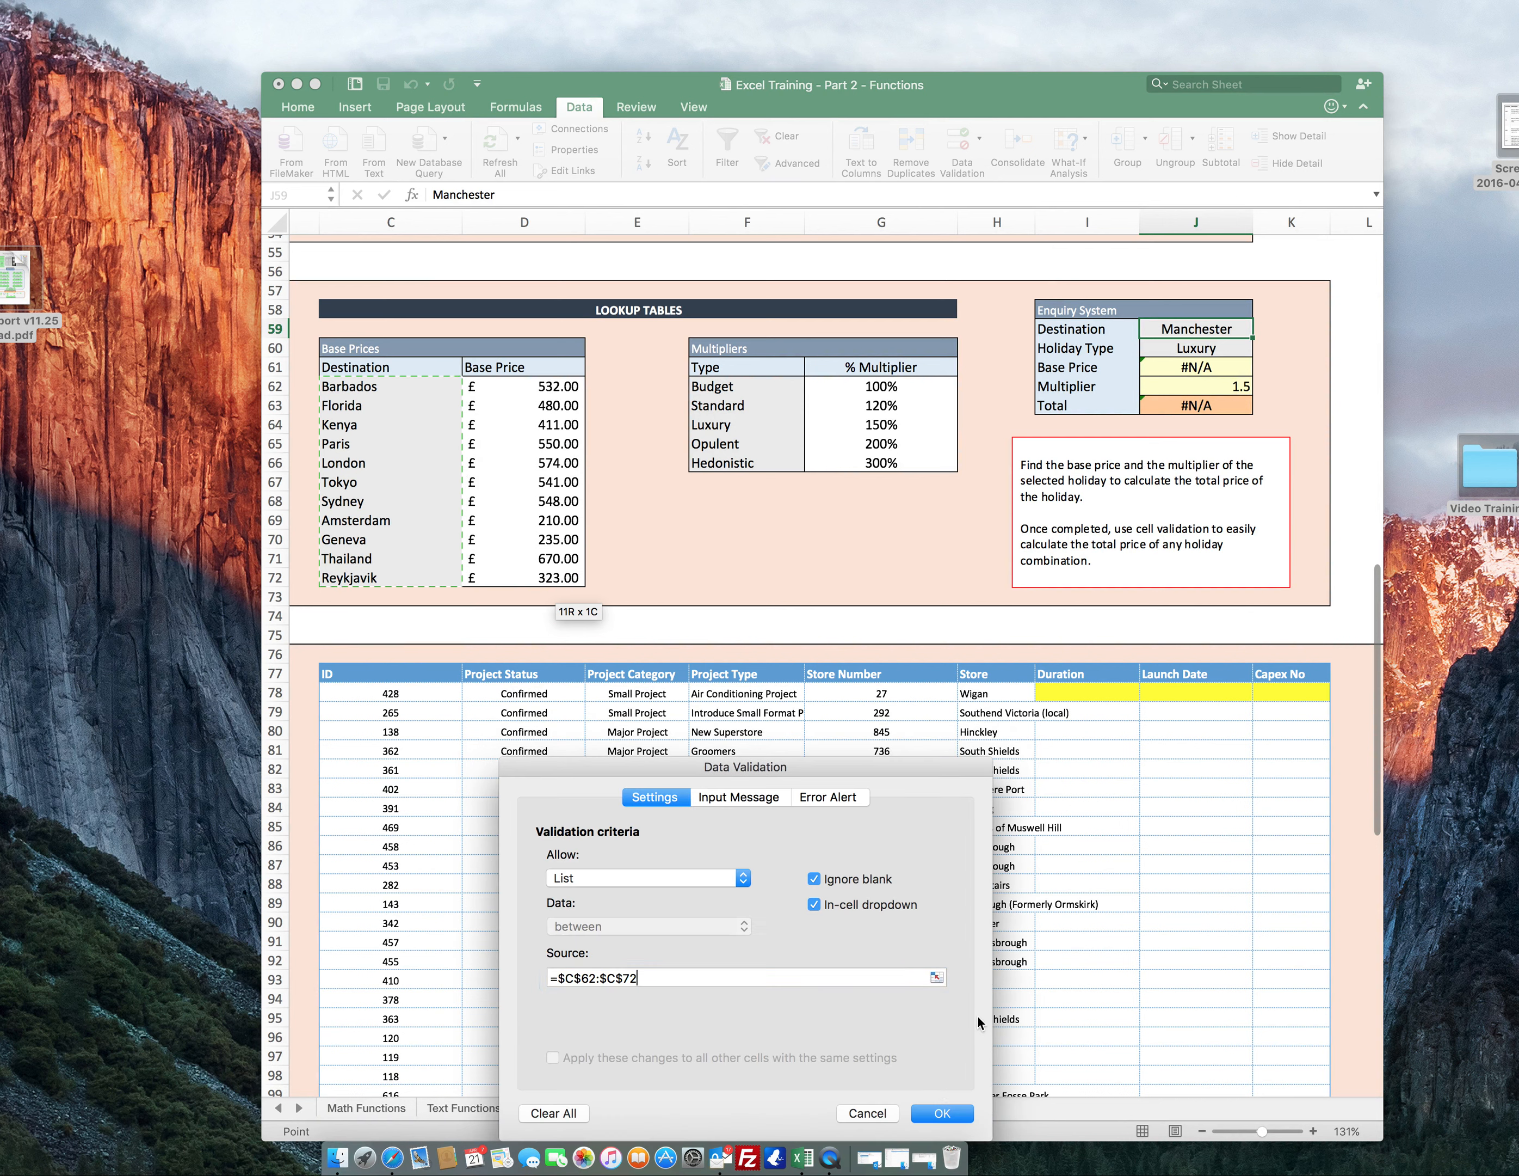
pyautogui.click(945, 1113)
# Restrict the Holiday Type cell, J60, with list data validation using =$F$62:$F$66 as the source.
pyautogui.click(1194, 350)
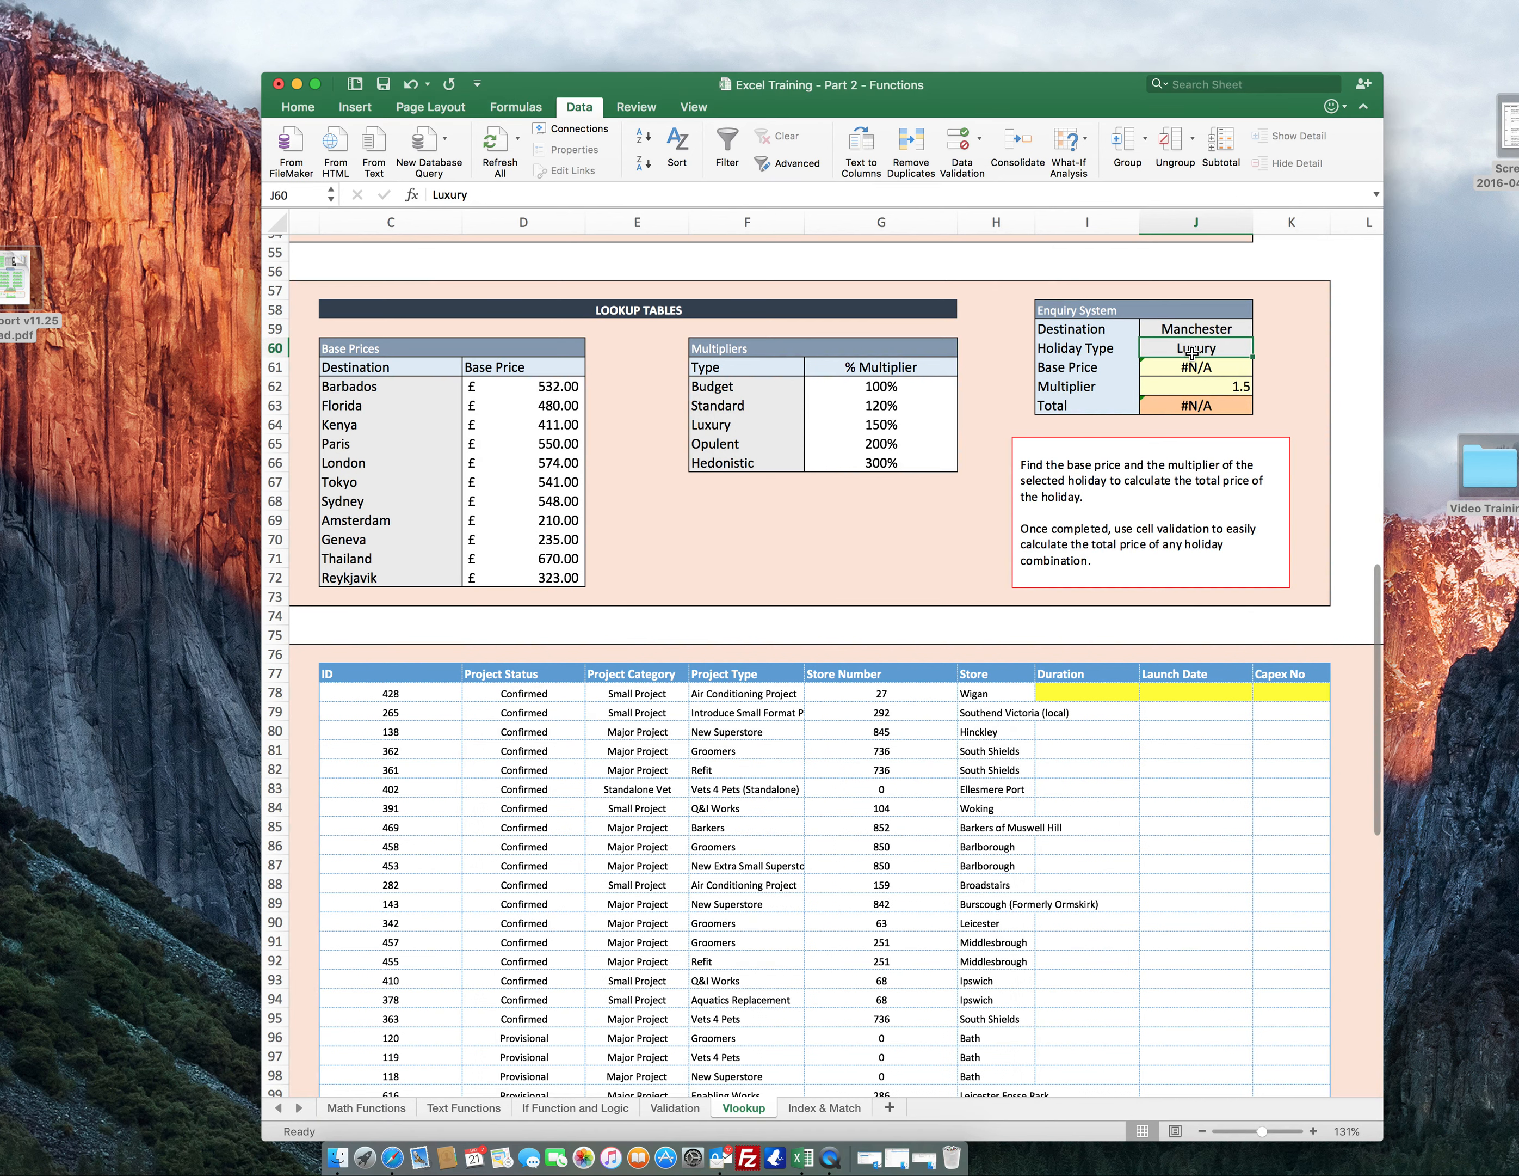
pyautogui.click(960, 147)
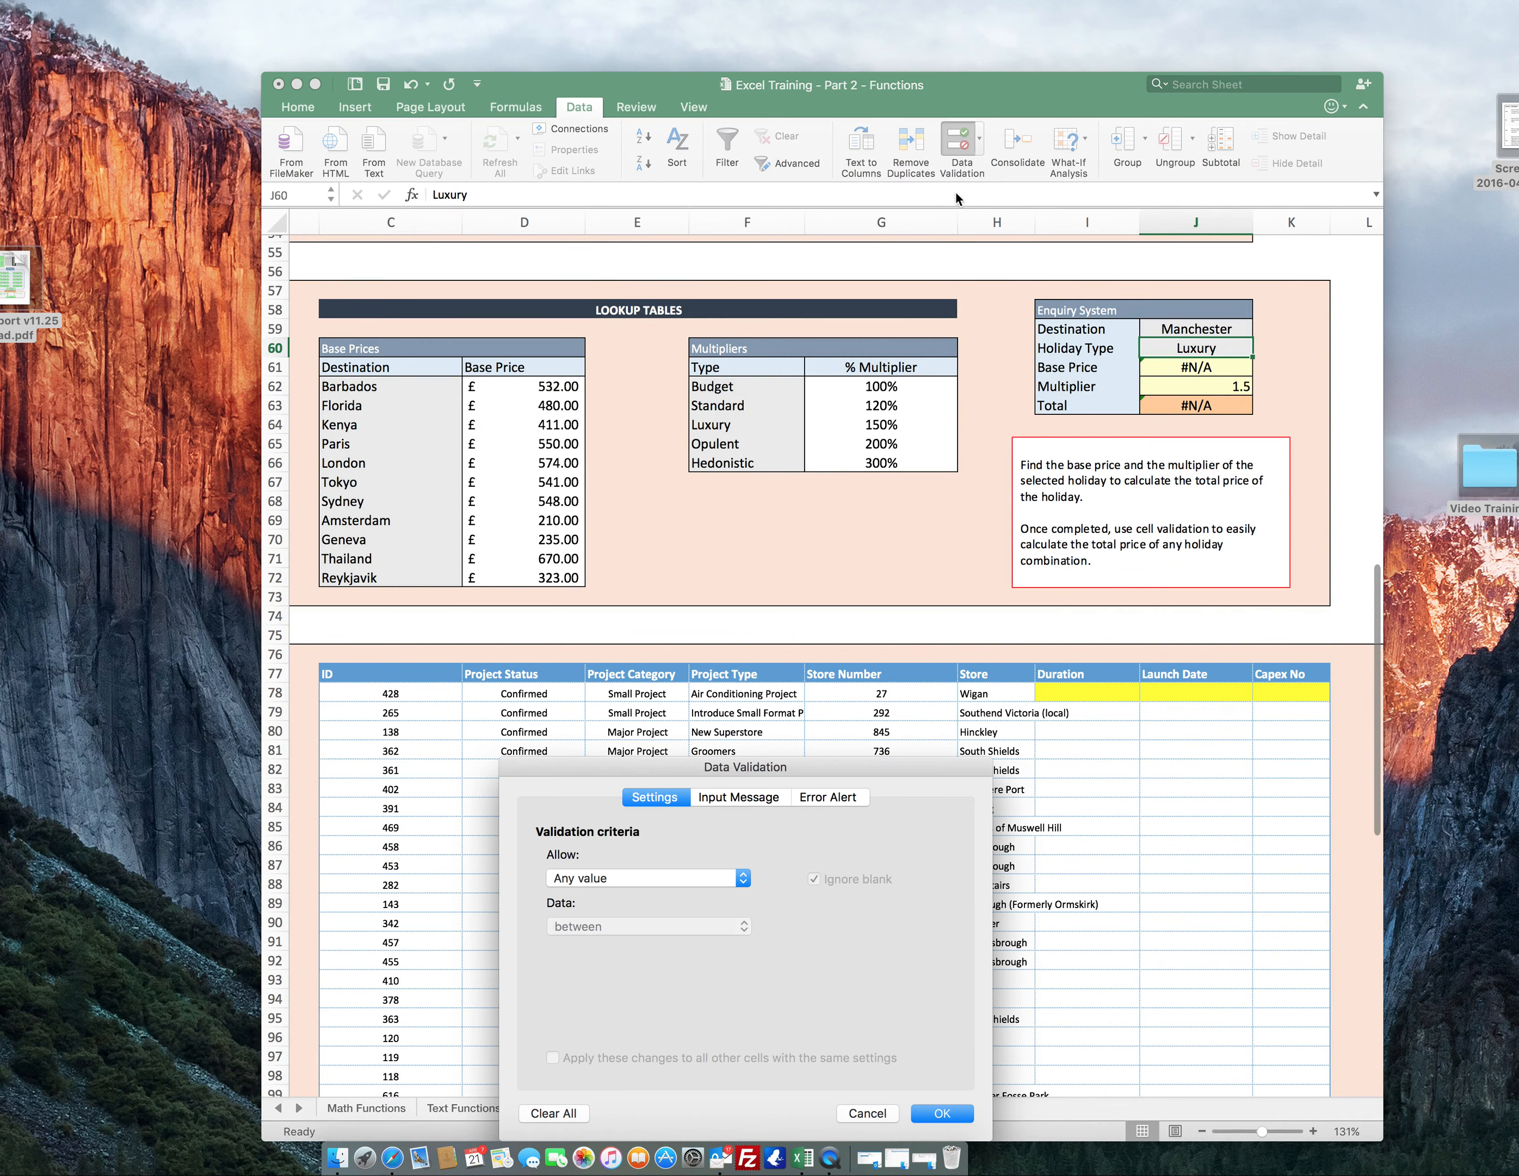
pyautogui.click(687, 878)
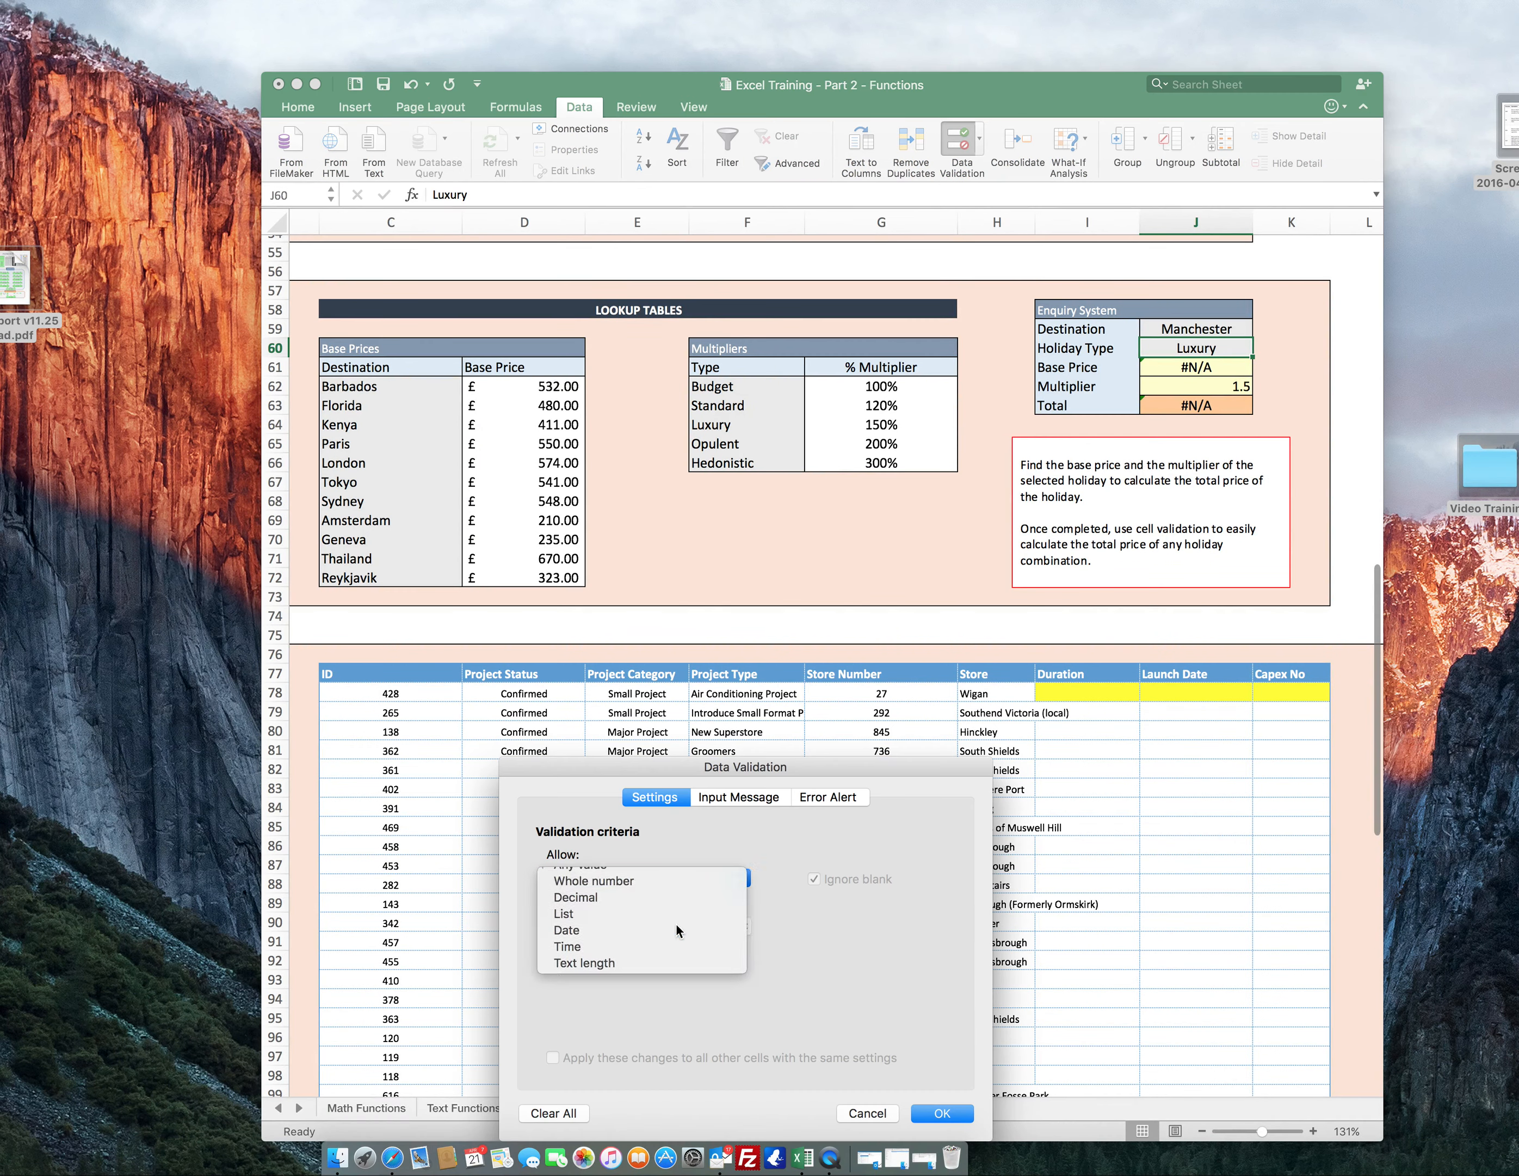
pyautogui.click(676, 919)
pyautogui.click(936, 977)
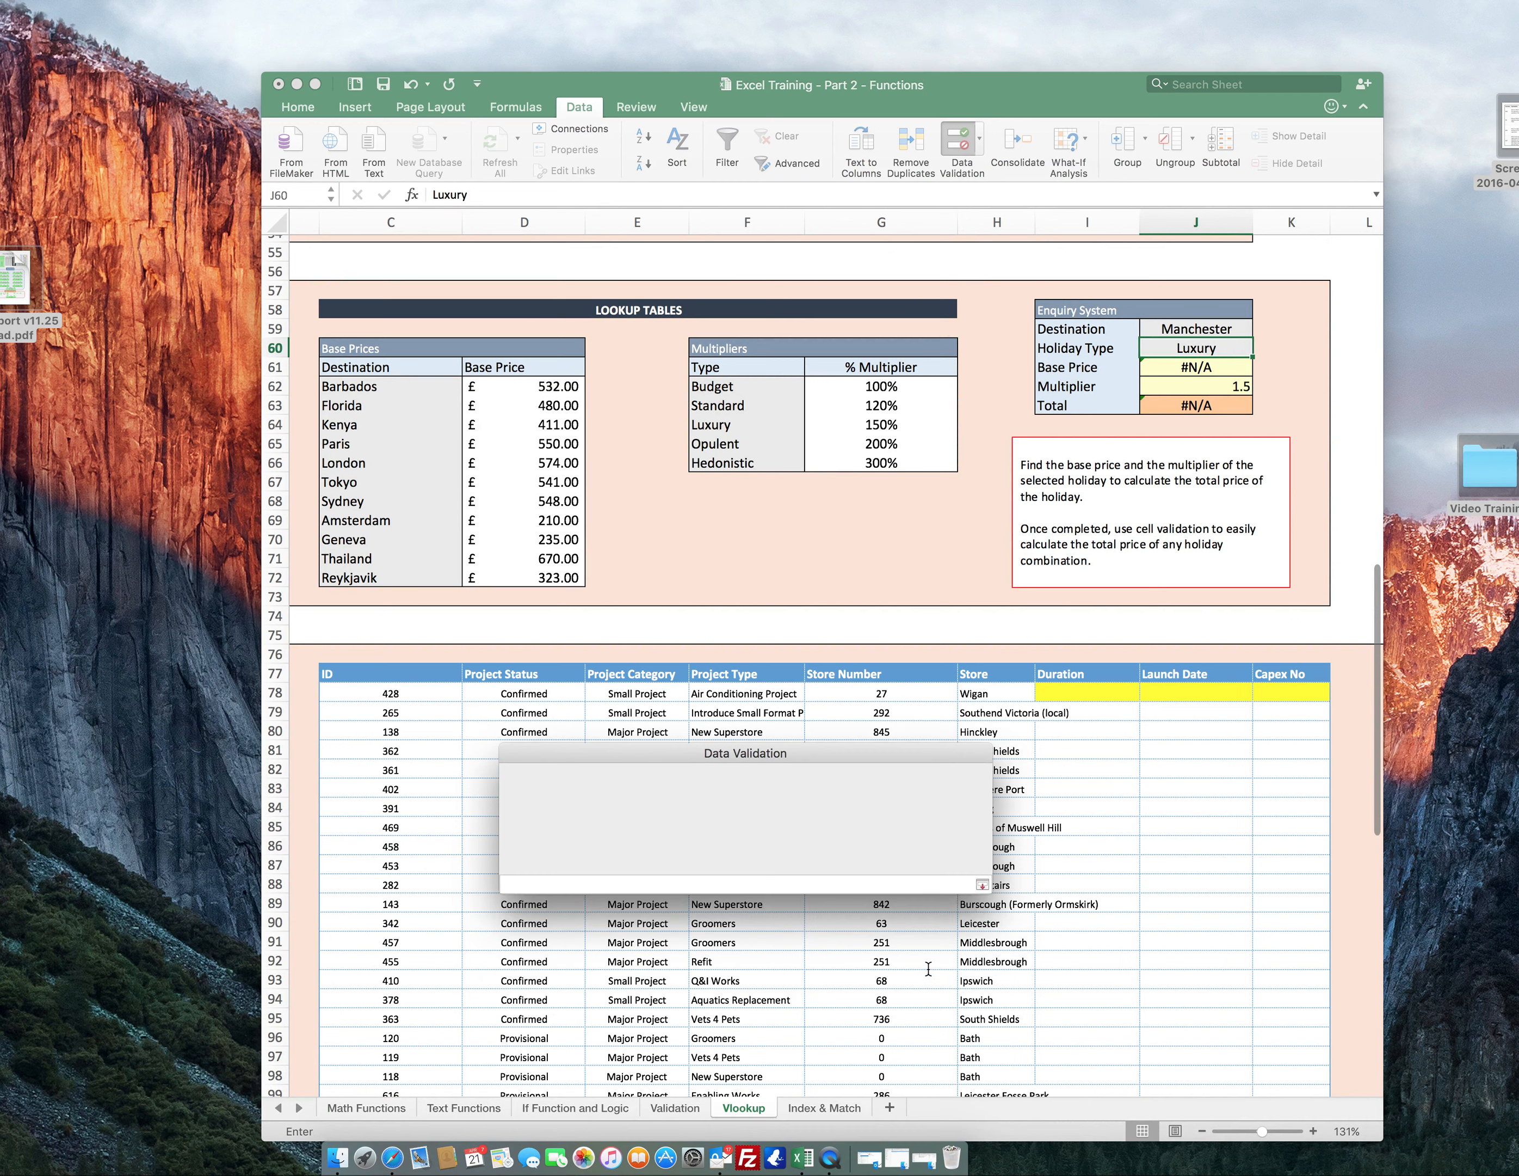
pyautogui.moveTo(728, 387); pyautogui.dragTo(731, 463)
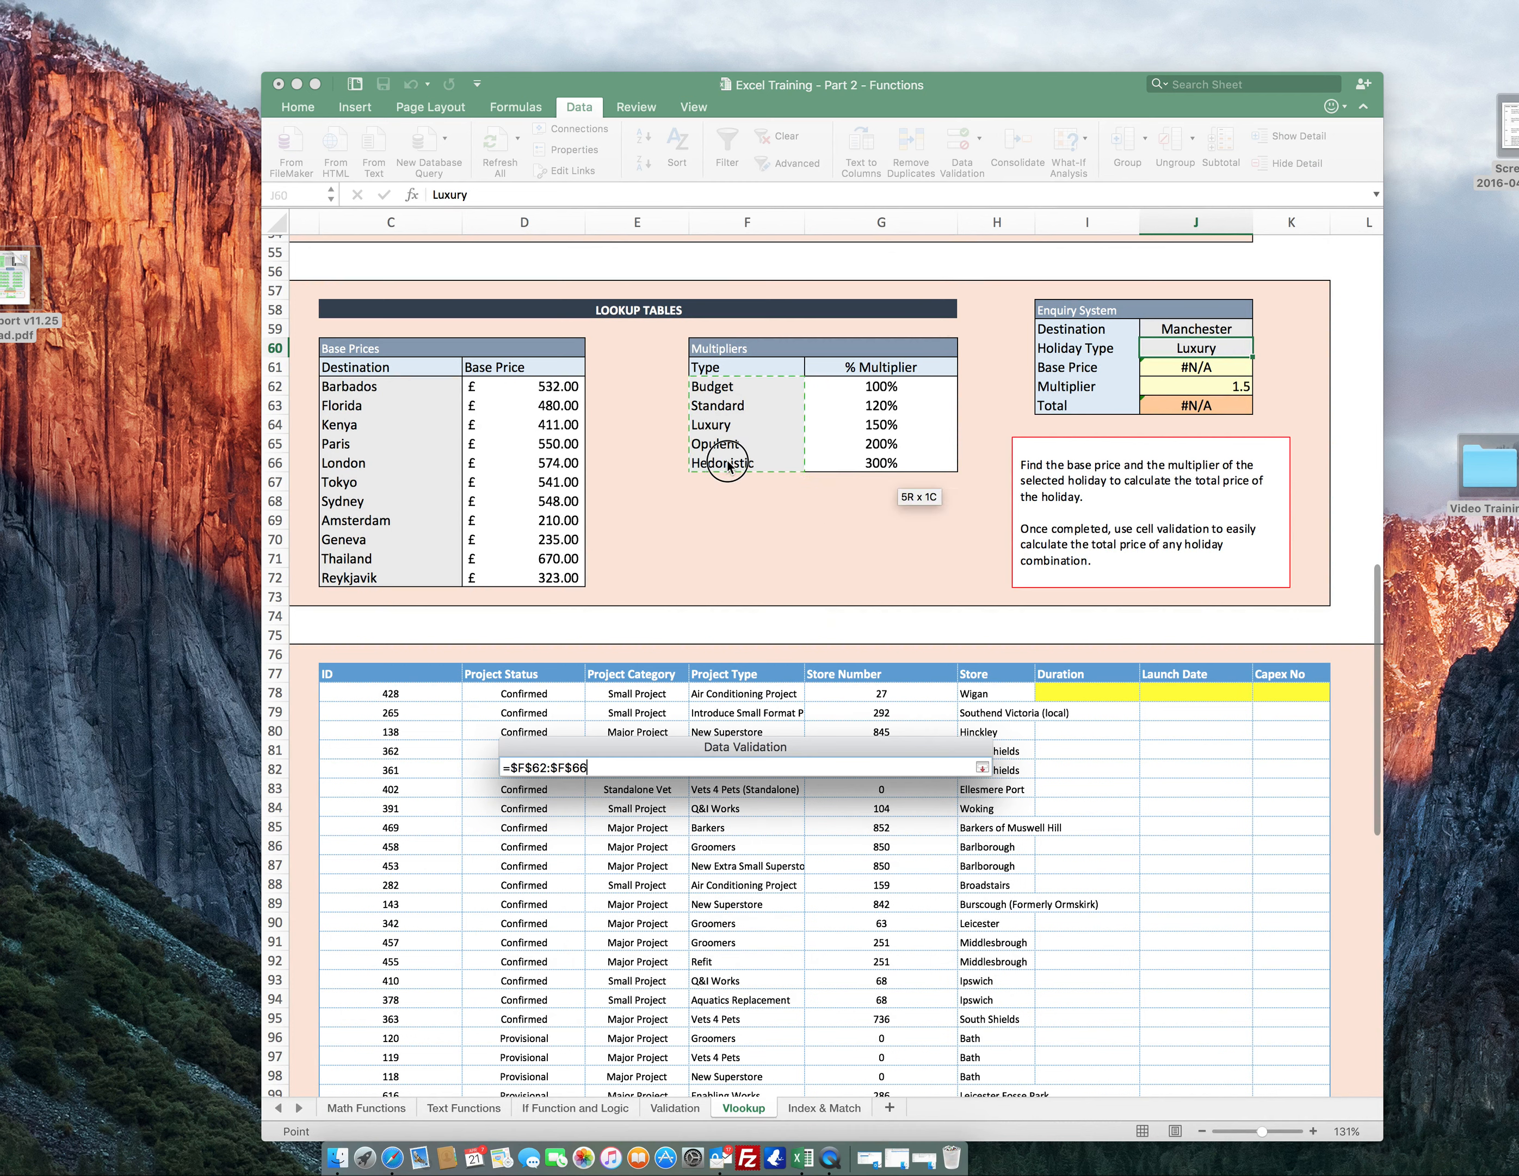
pyautogui.click(982, 767)
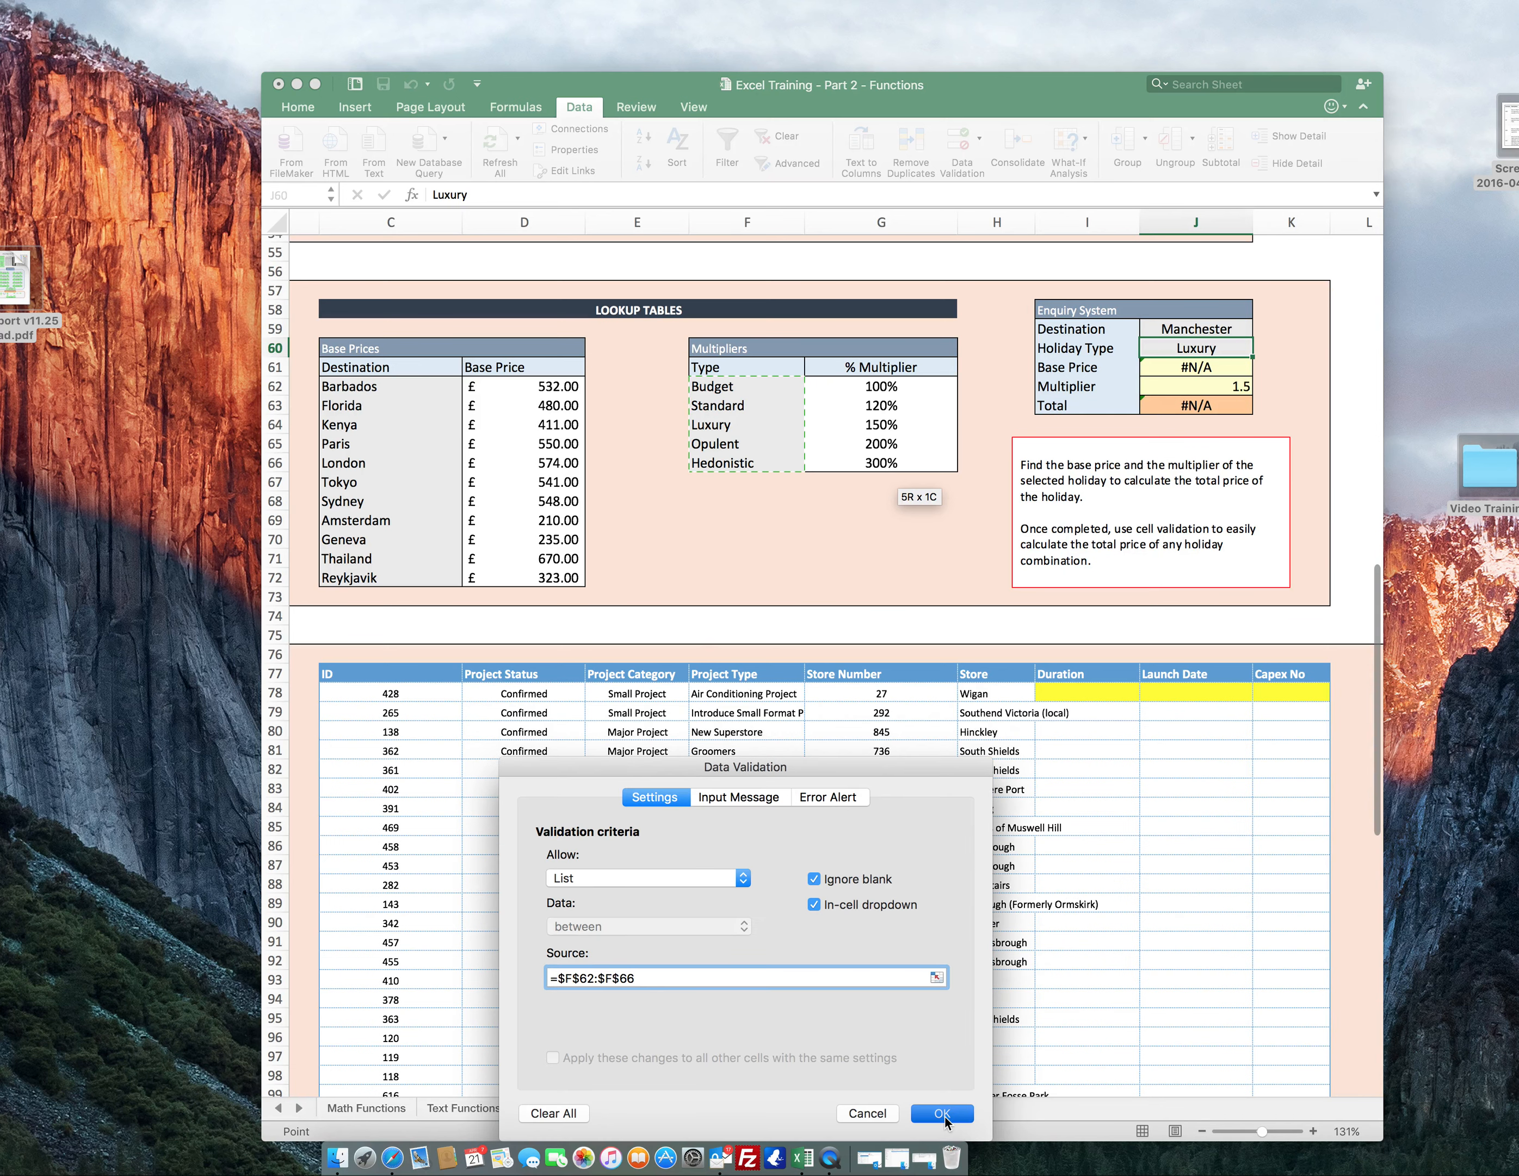
pyautogui.click(946, 1117)
# Choose Geneva as the Destination and Hedonistic as the Holiday Type from the cells' validation lists.
pyautogui.click(1291, 375)
pyautogui.click(1248, 329)
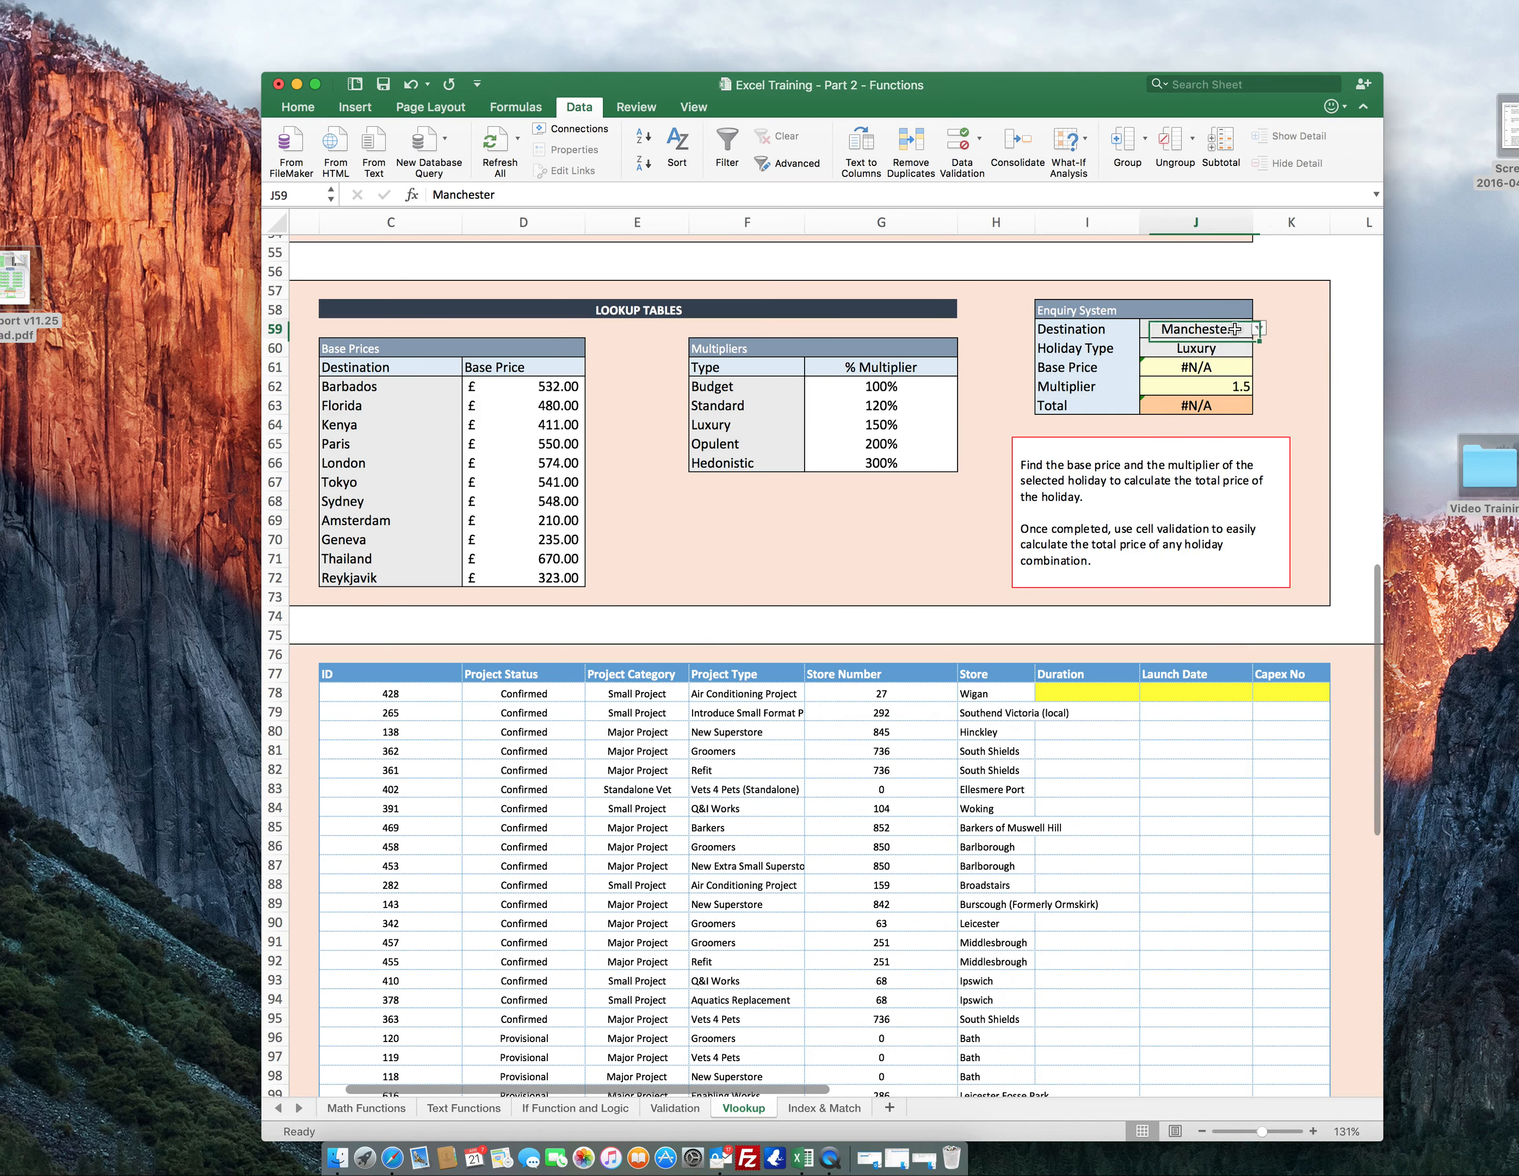
pyautogui.click(1259, 327)
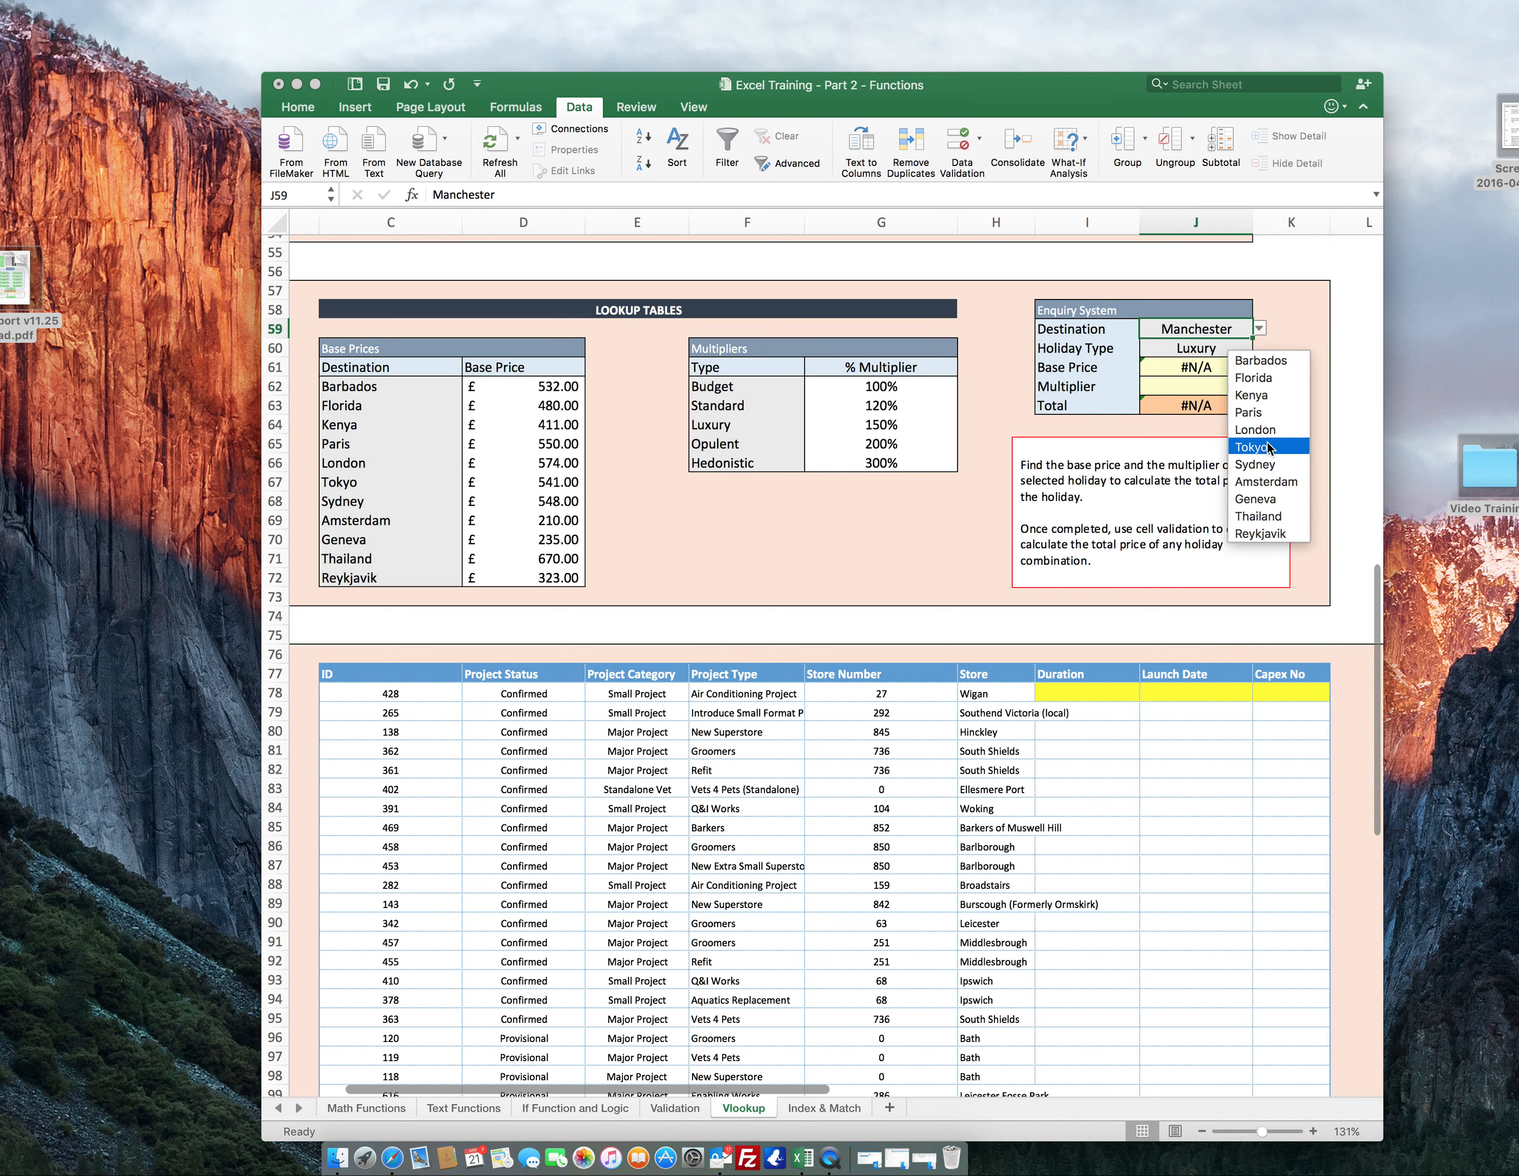
pyautogui.click(1261, 499)
pyautogui.click(1238, 348)
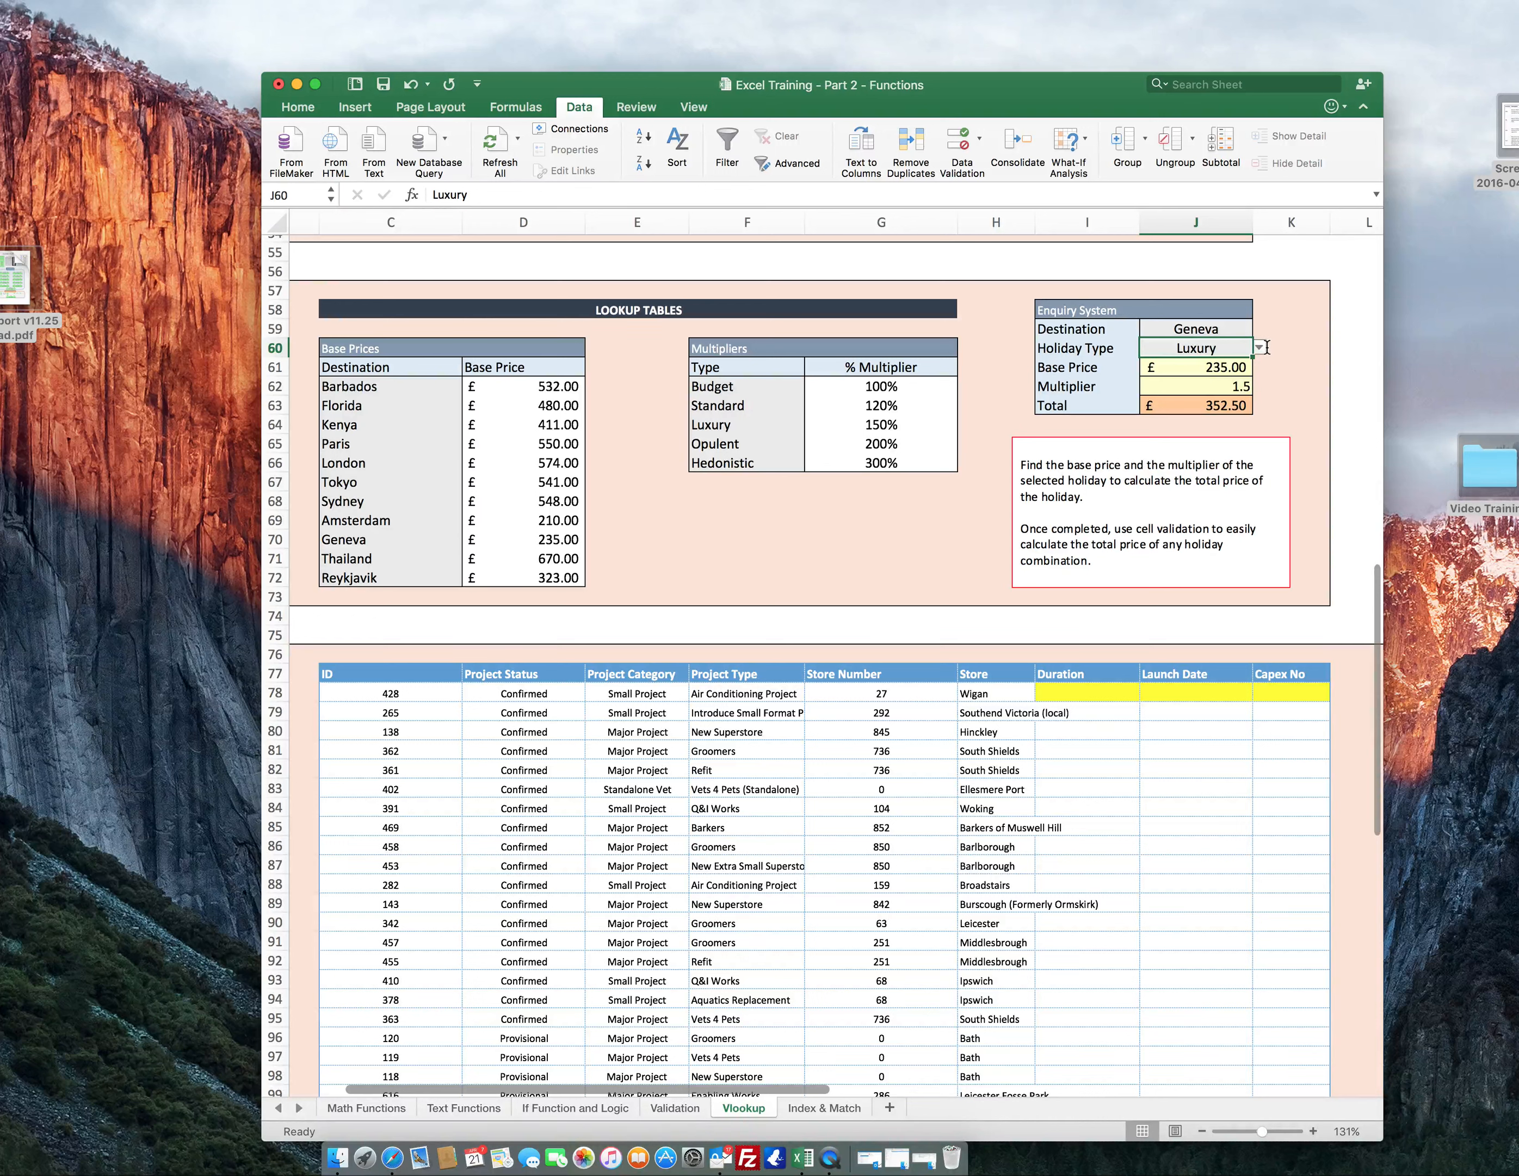
pyautogui.click(1263, 346)
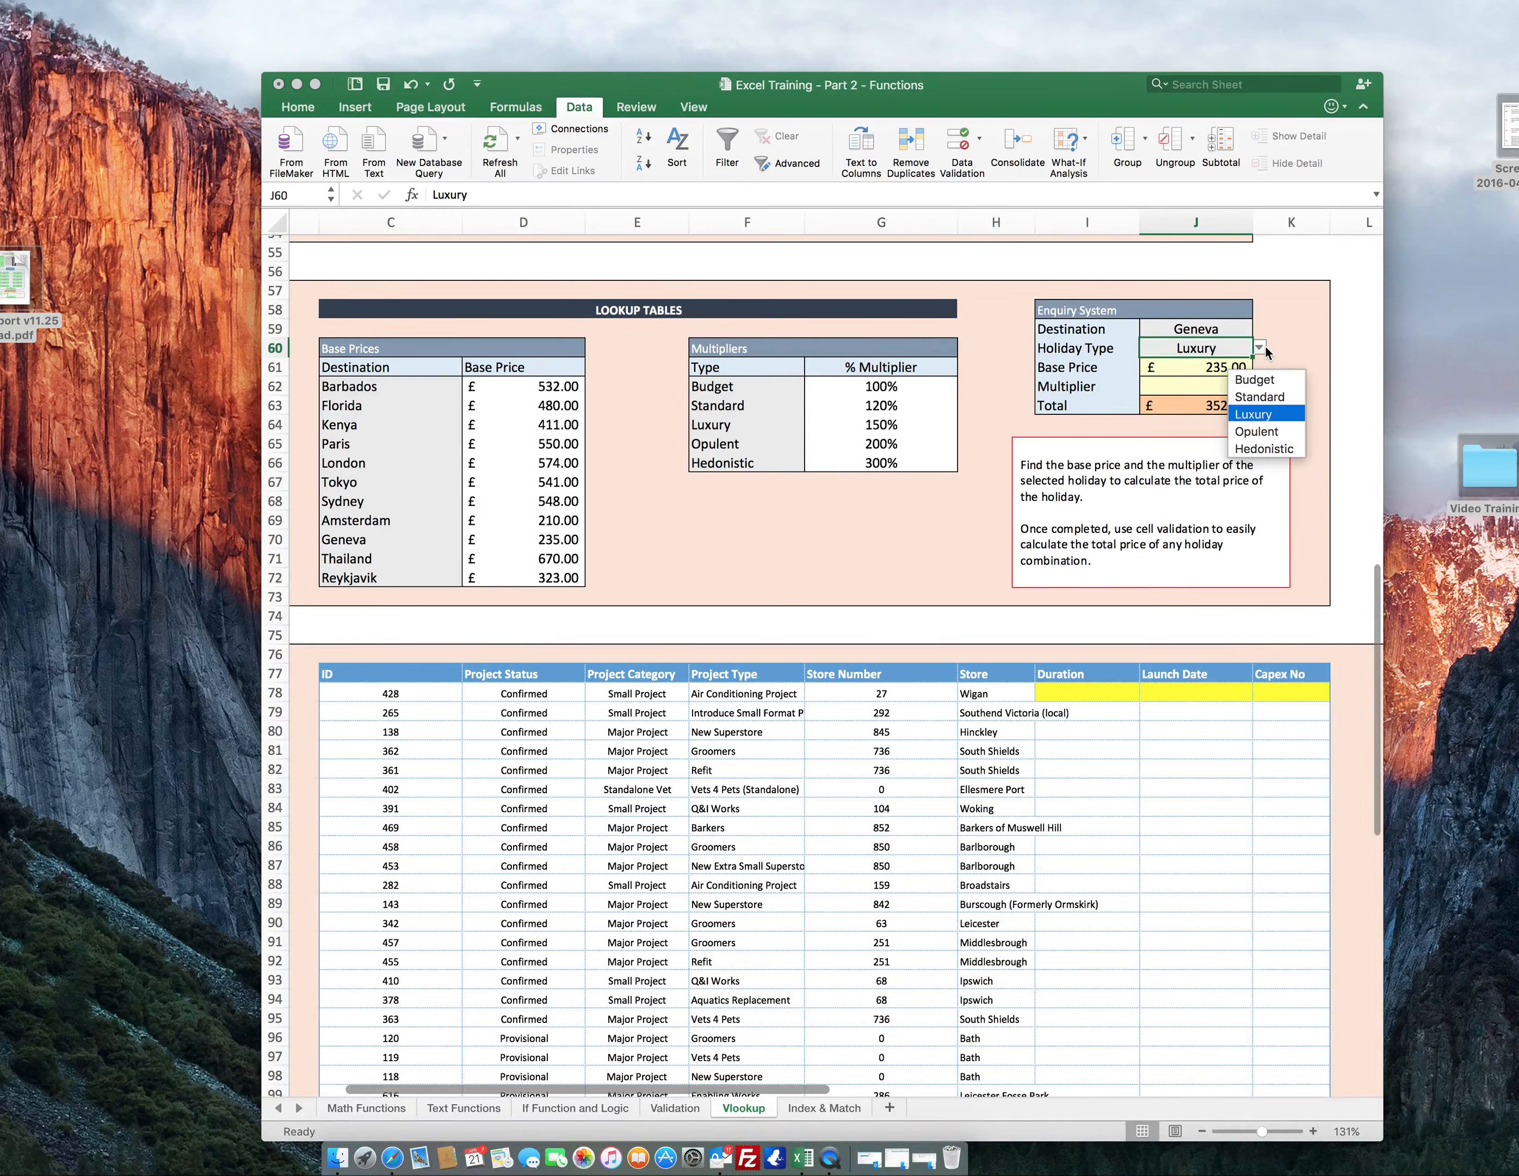
pyautogui.click(1265, 449)
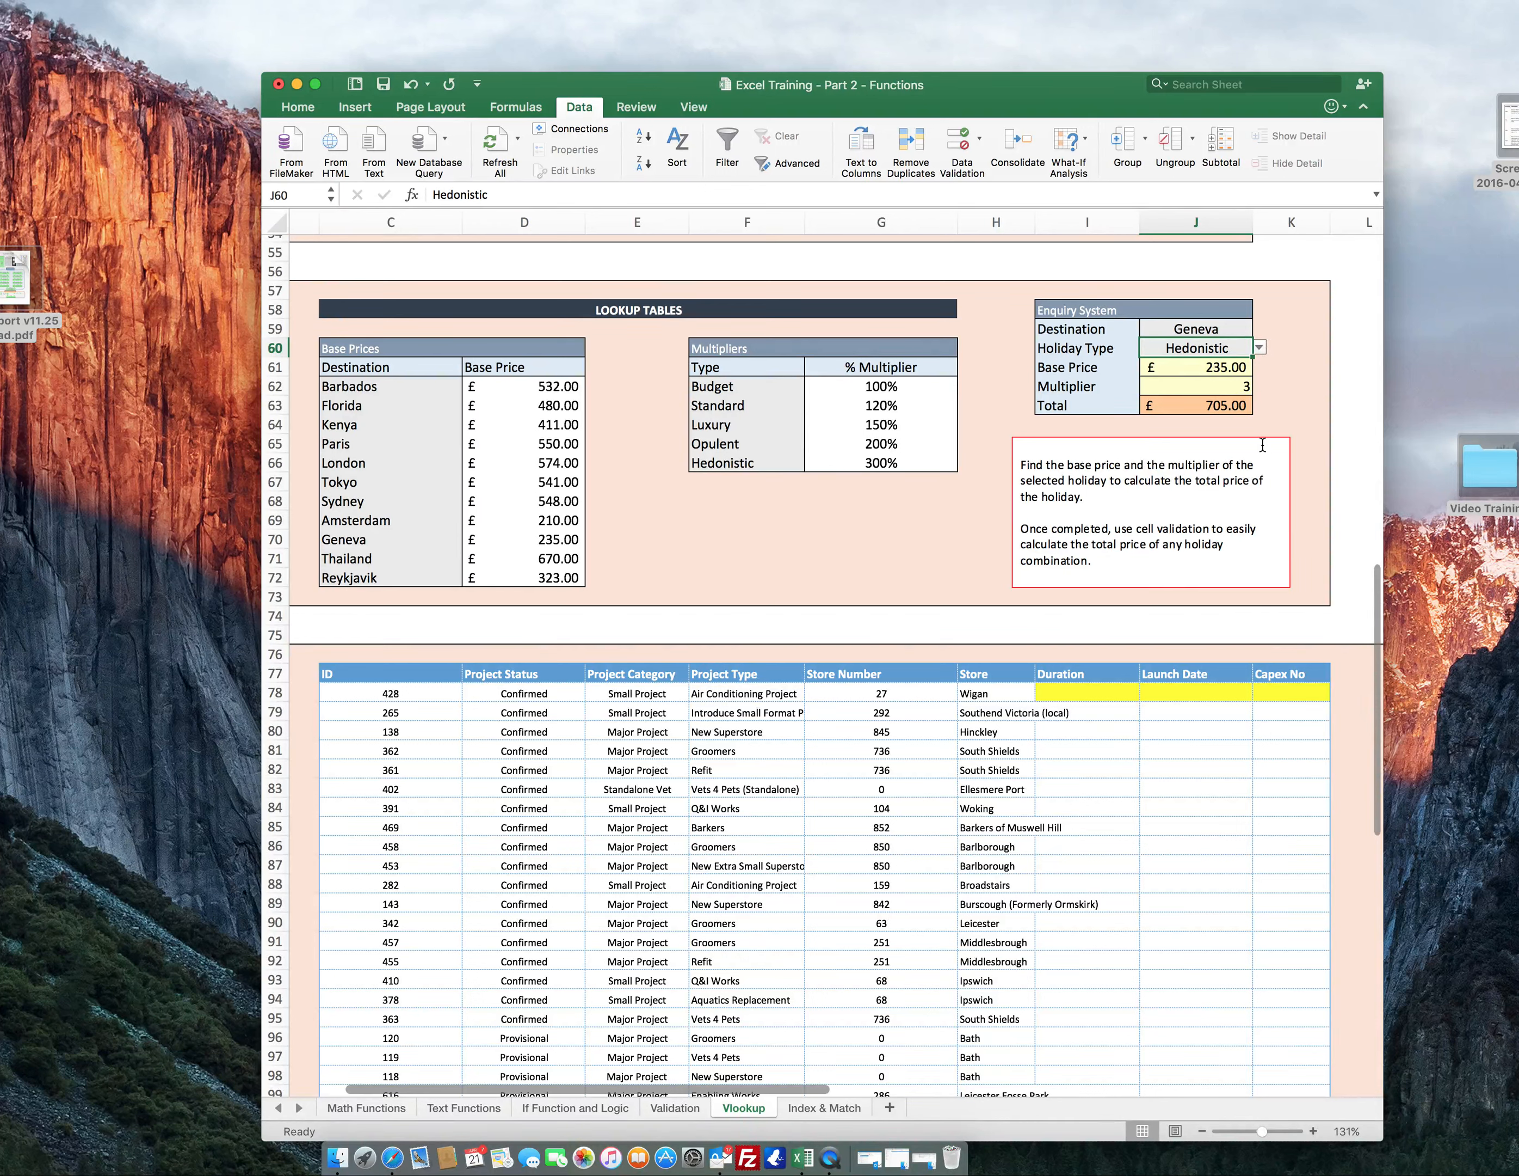
# Choose Kenya as the Destination and Standard as the Holiday Type from the cells' validation lists.
pyautogui.click(1279, 402)
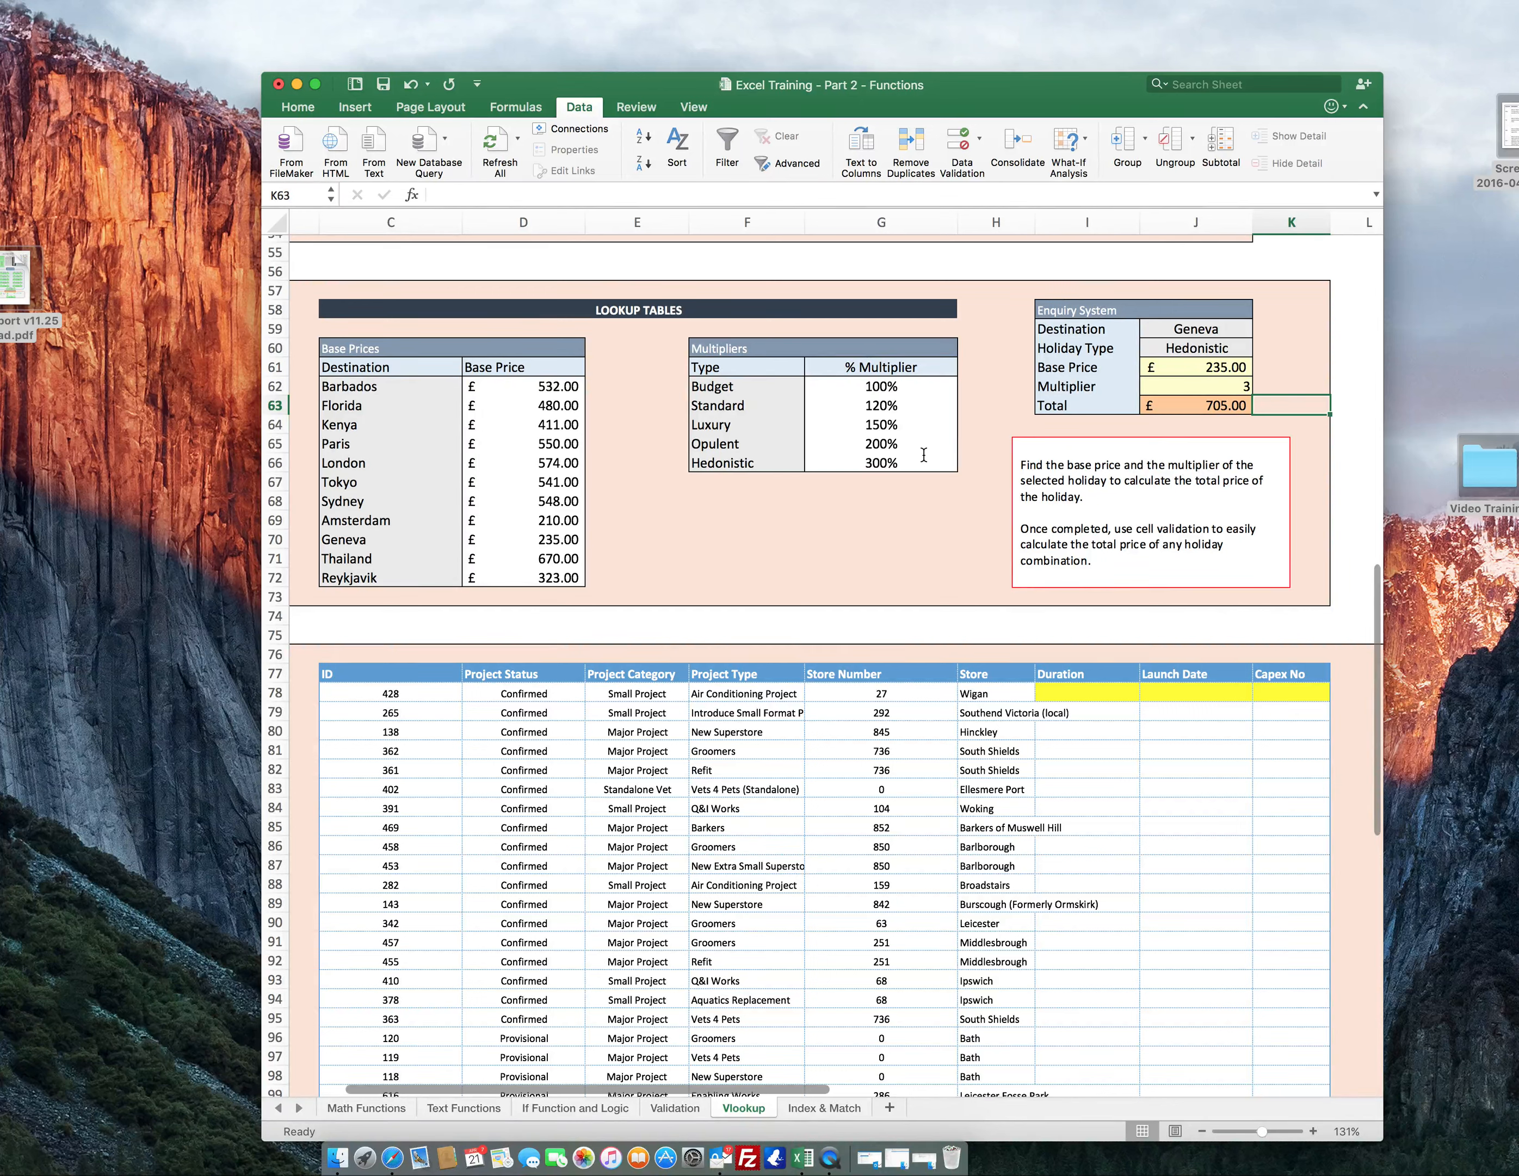
pyautogui.click(1235, 328)
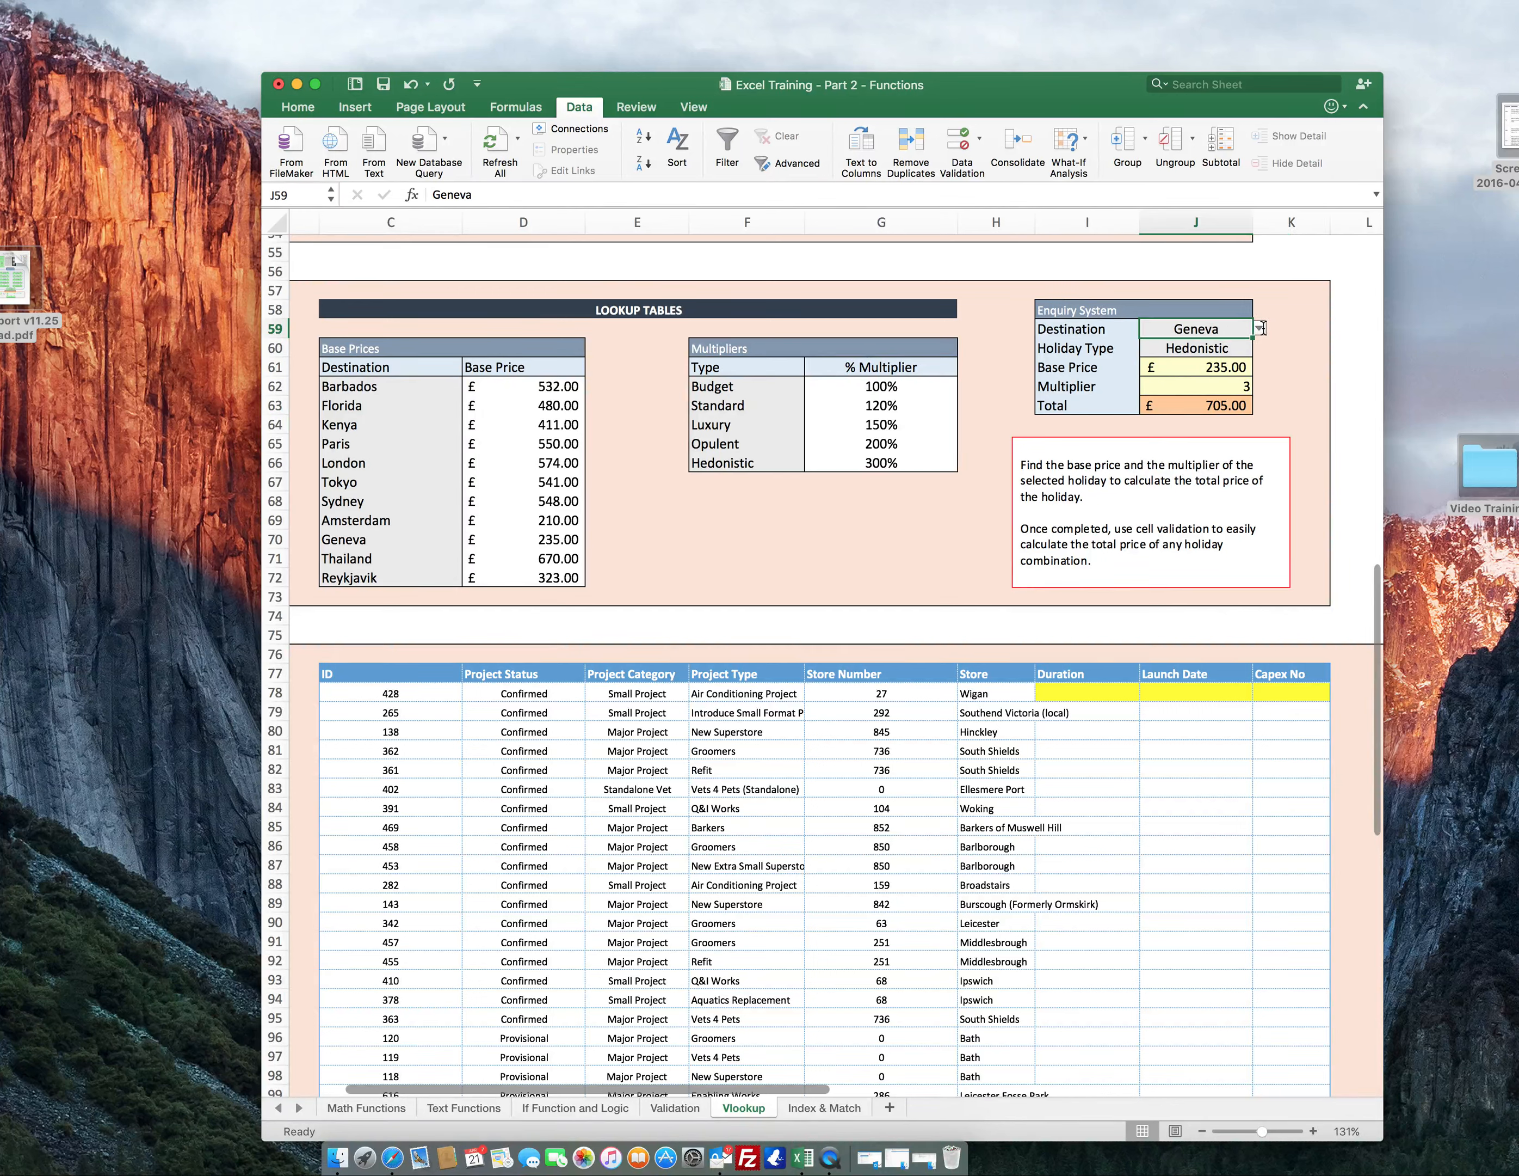
pyautogui.click(1259, 328)
pyautogui.click(1257, 396)
pyautogui.click(1235, 348)
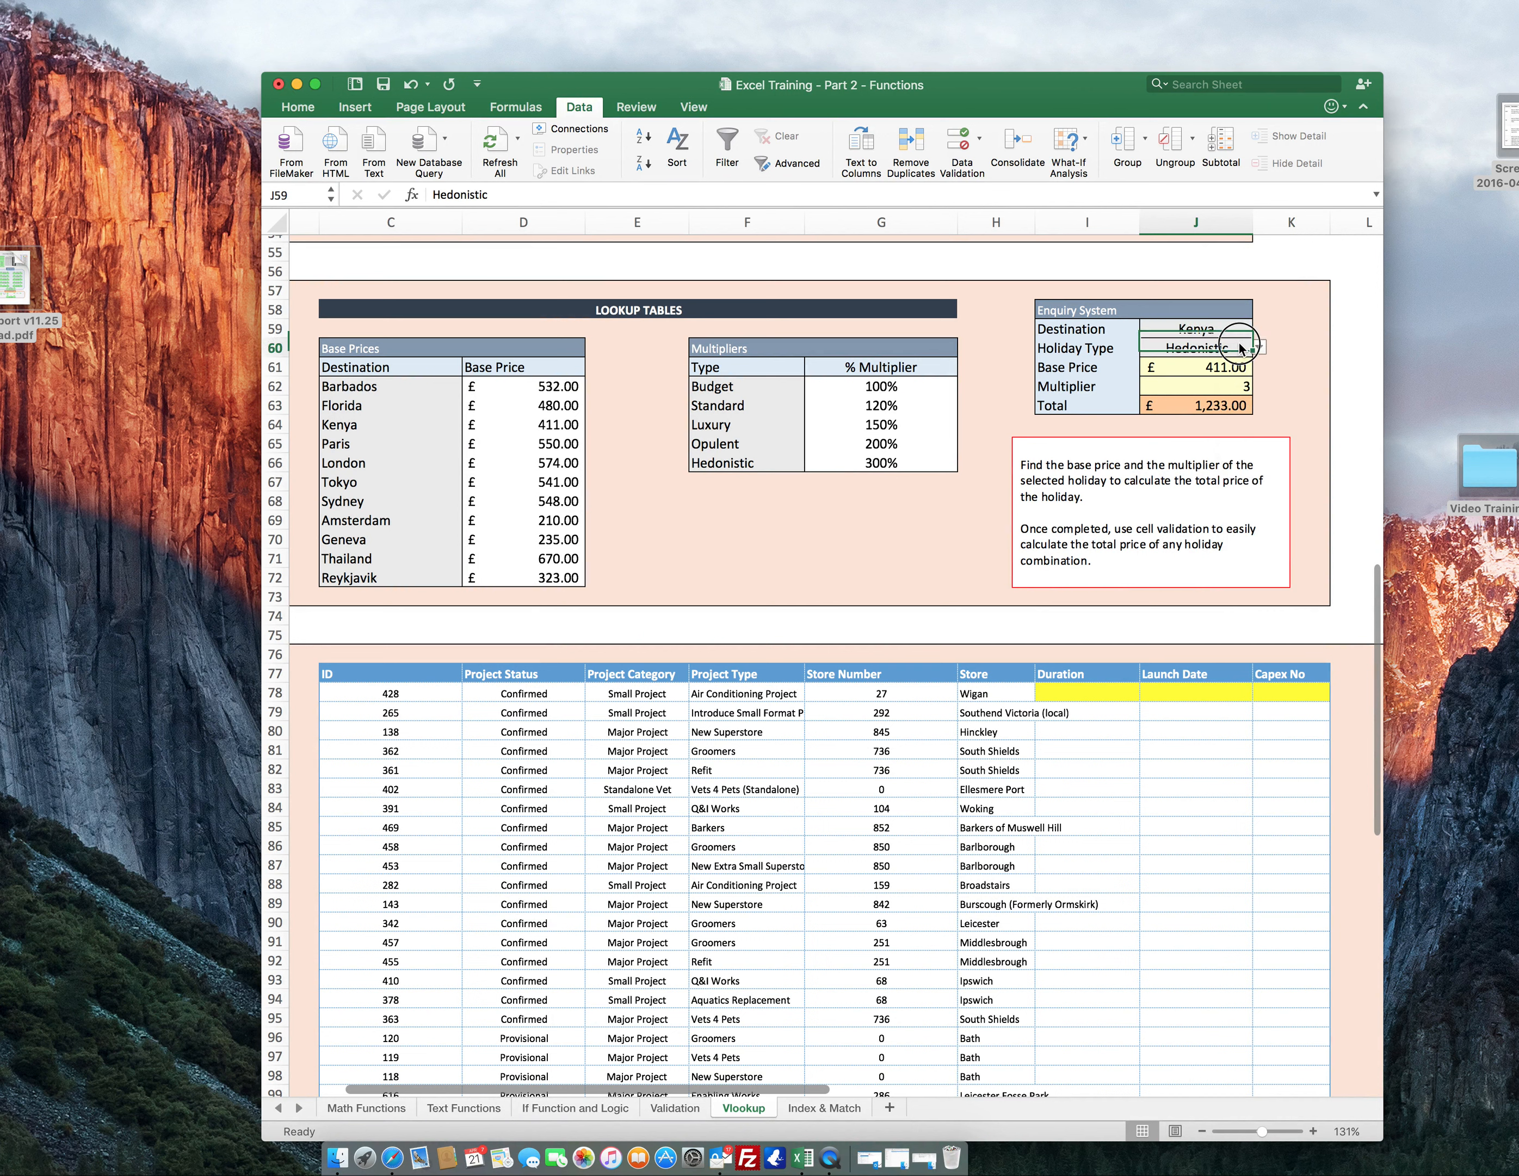
pyautogui.click(1259, 347)
pyautogui.click(1260, 396)
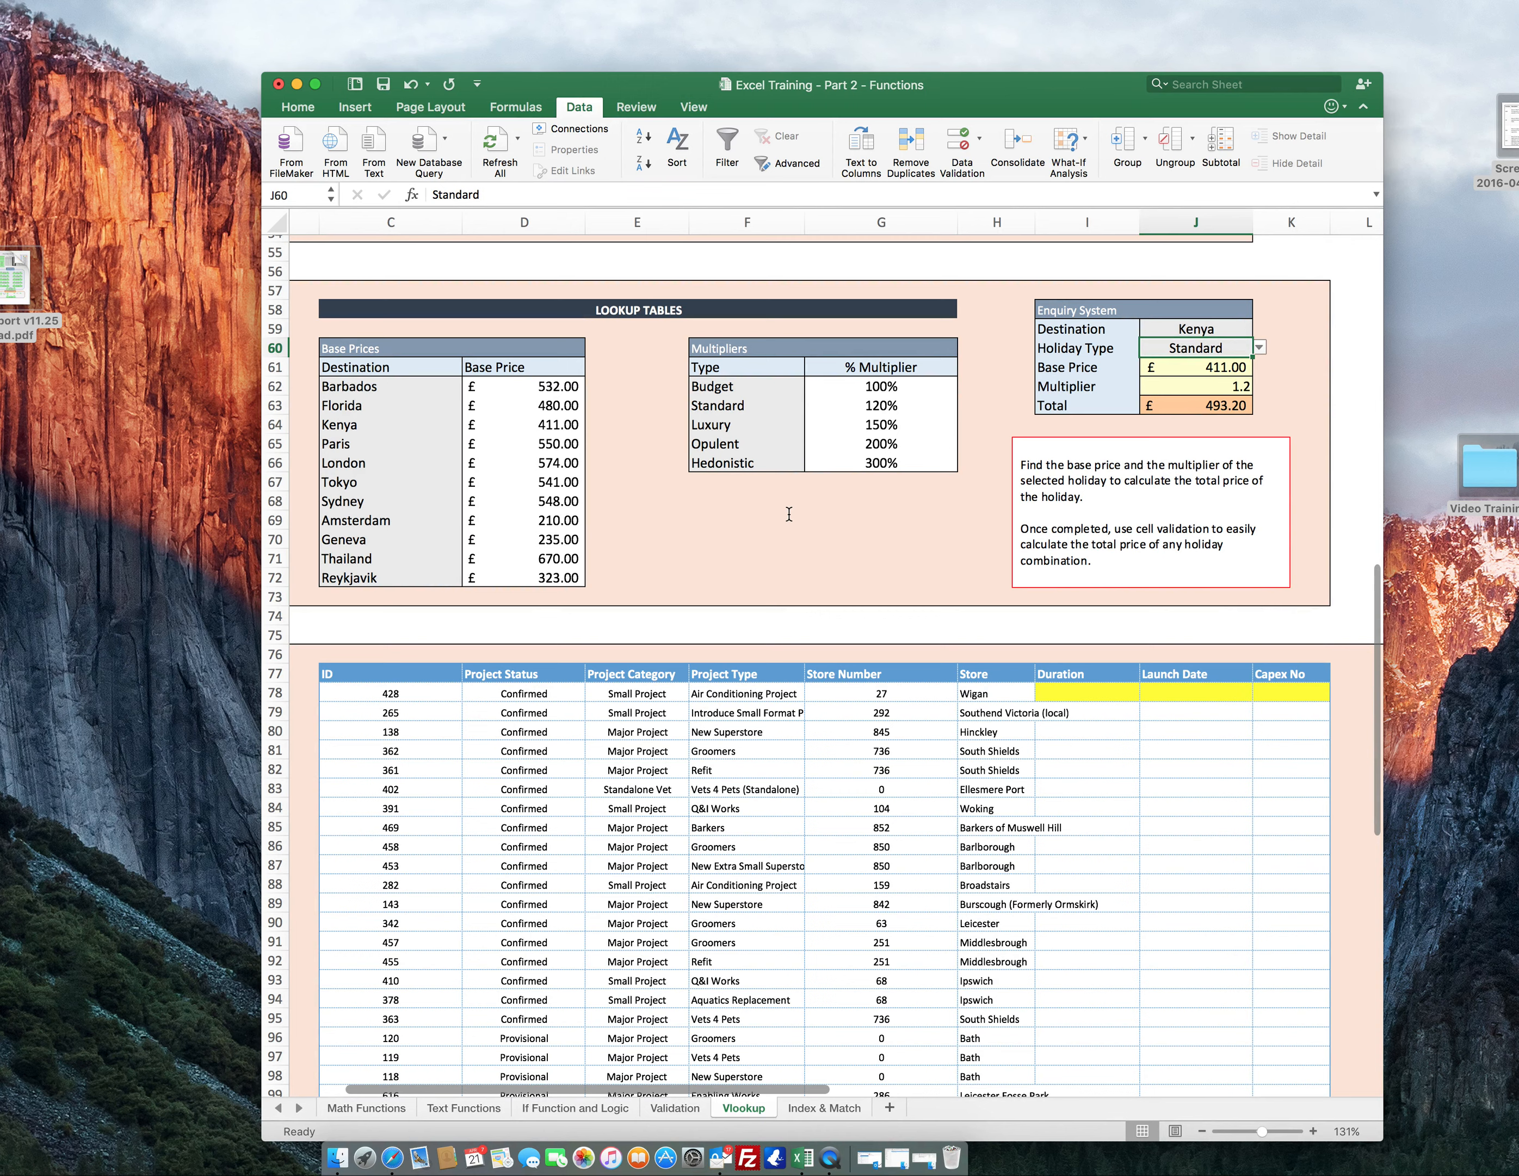
# Unhide the VLookUp Example worksheet that holds the full project data.
pyautogui.scroll(-7, 789, 514)
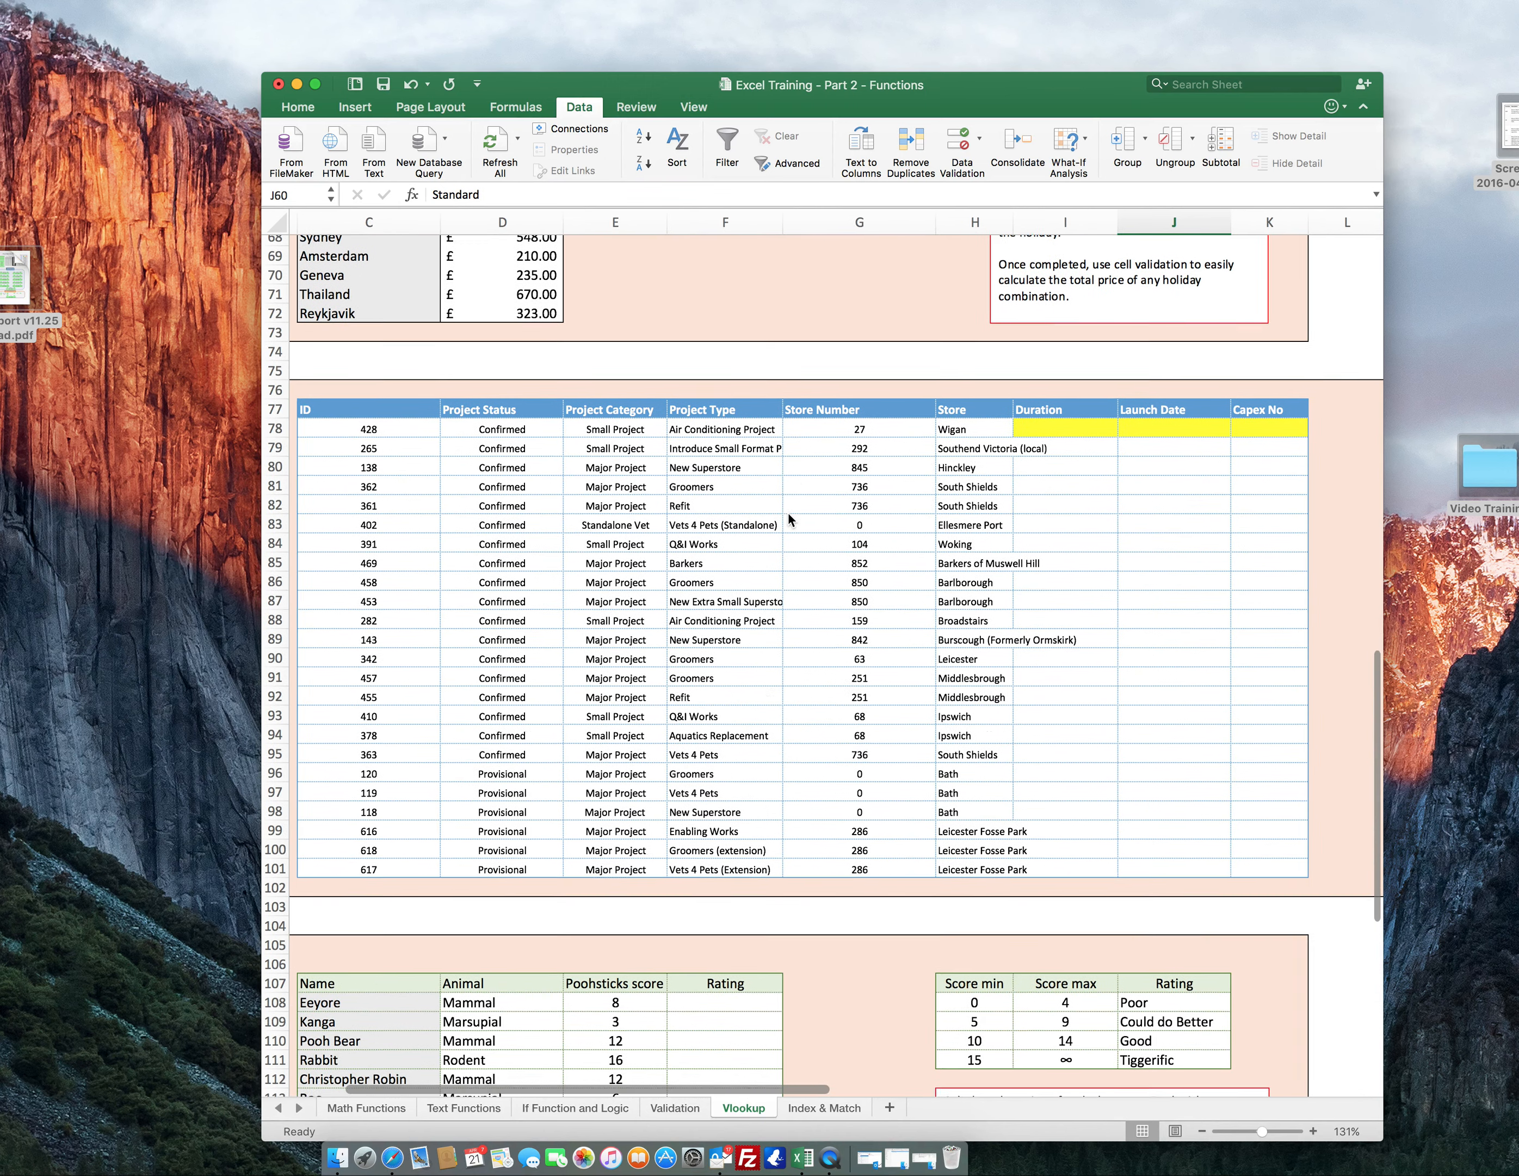
pyautogui.scroll(-2, 789, 515)
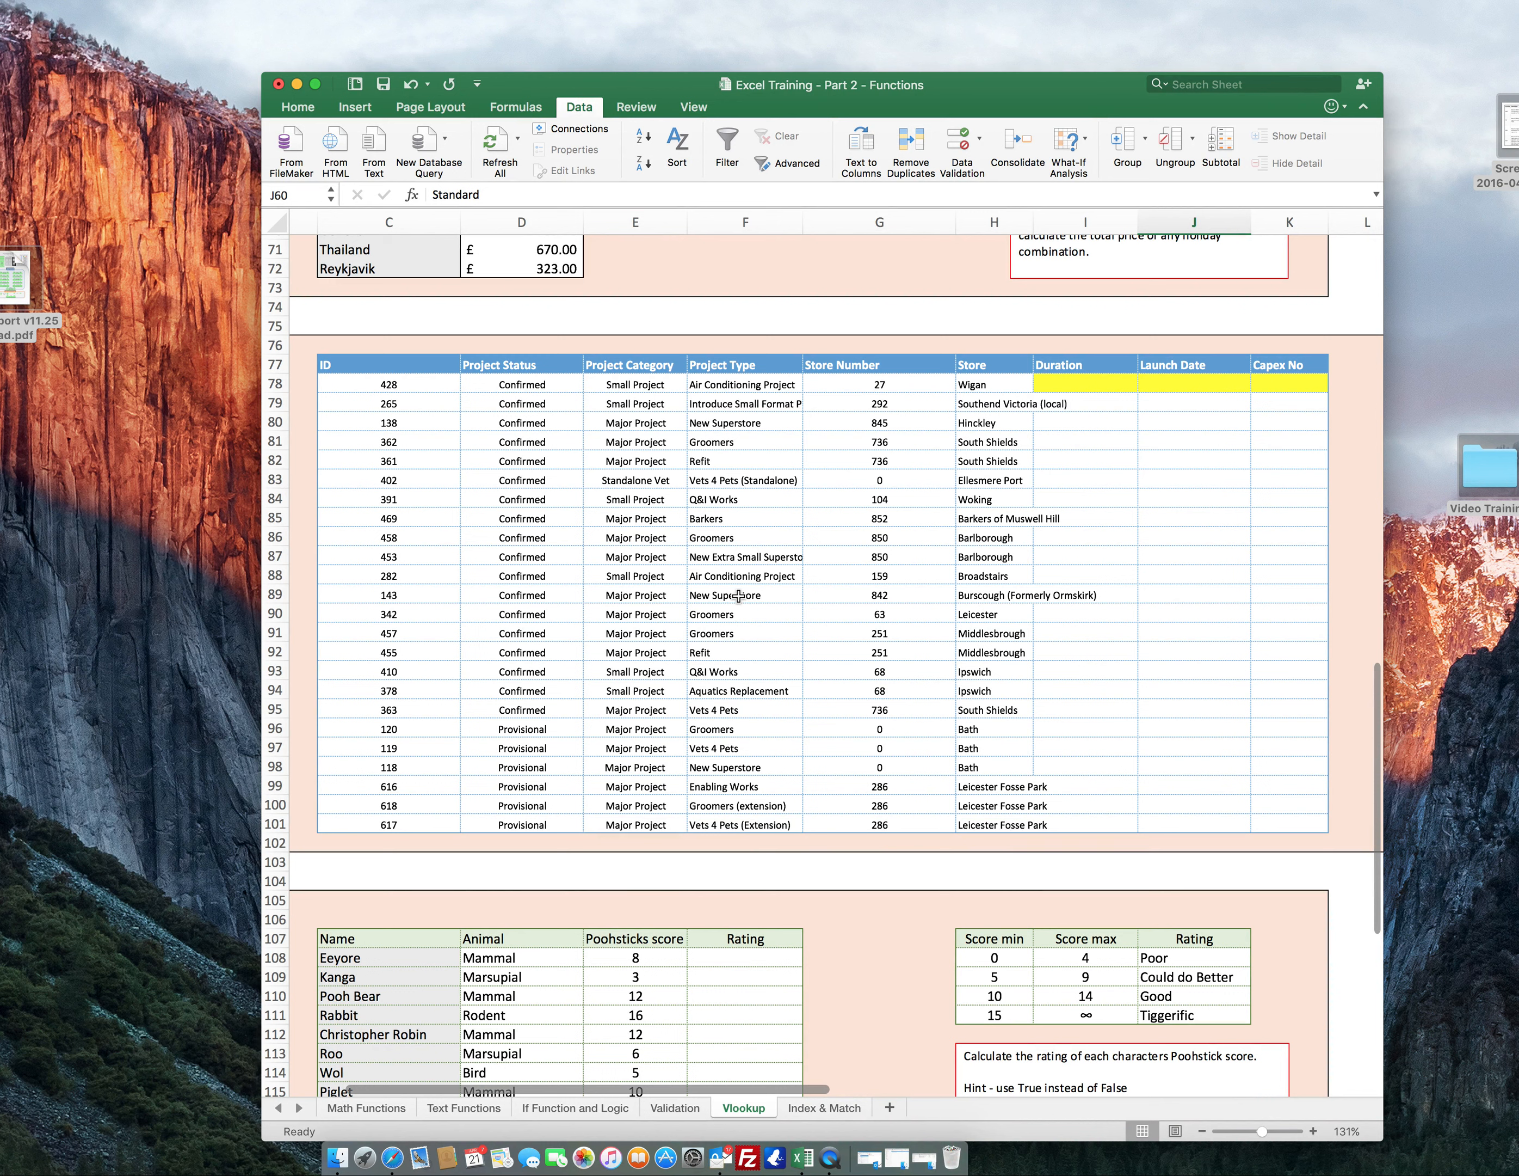
pyautogui.rightClick(740, 1103)
pyautogui.click(770, 1090)
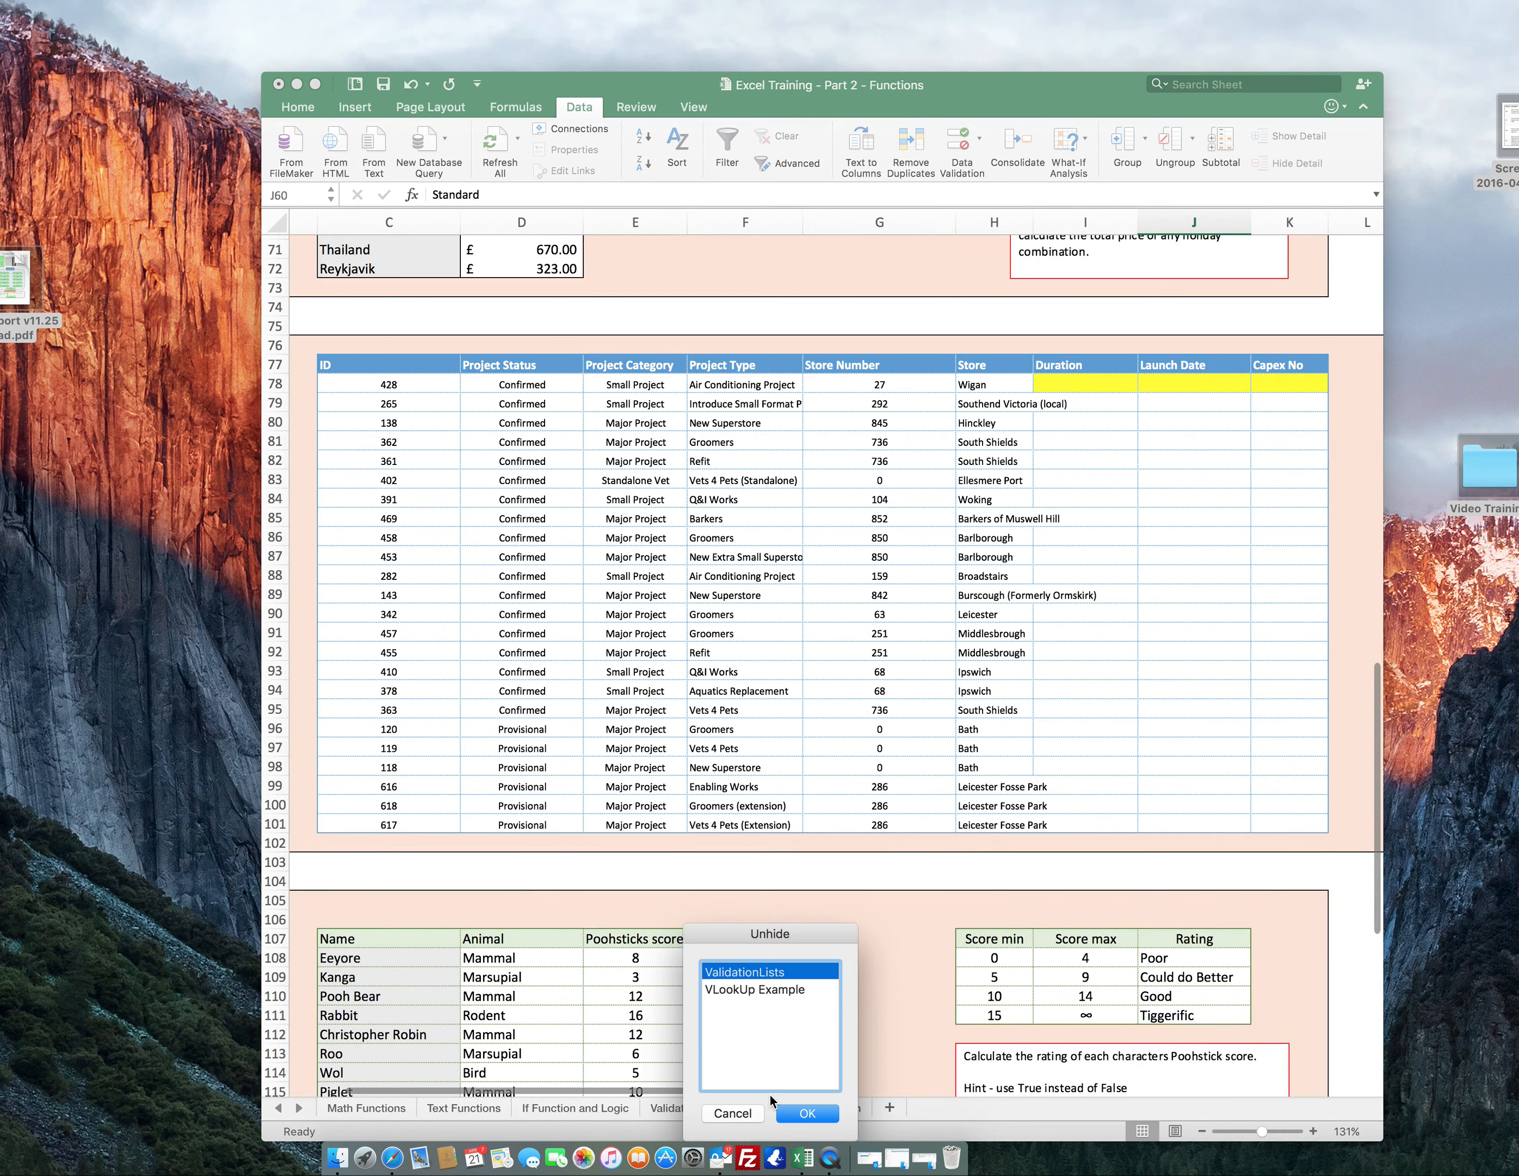
pyautogui.click(765, 989)
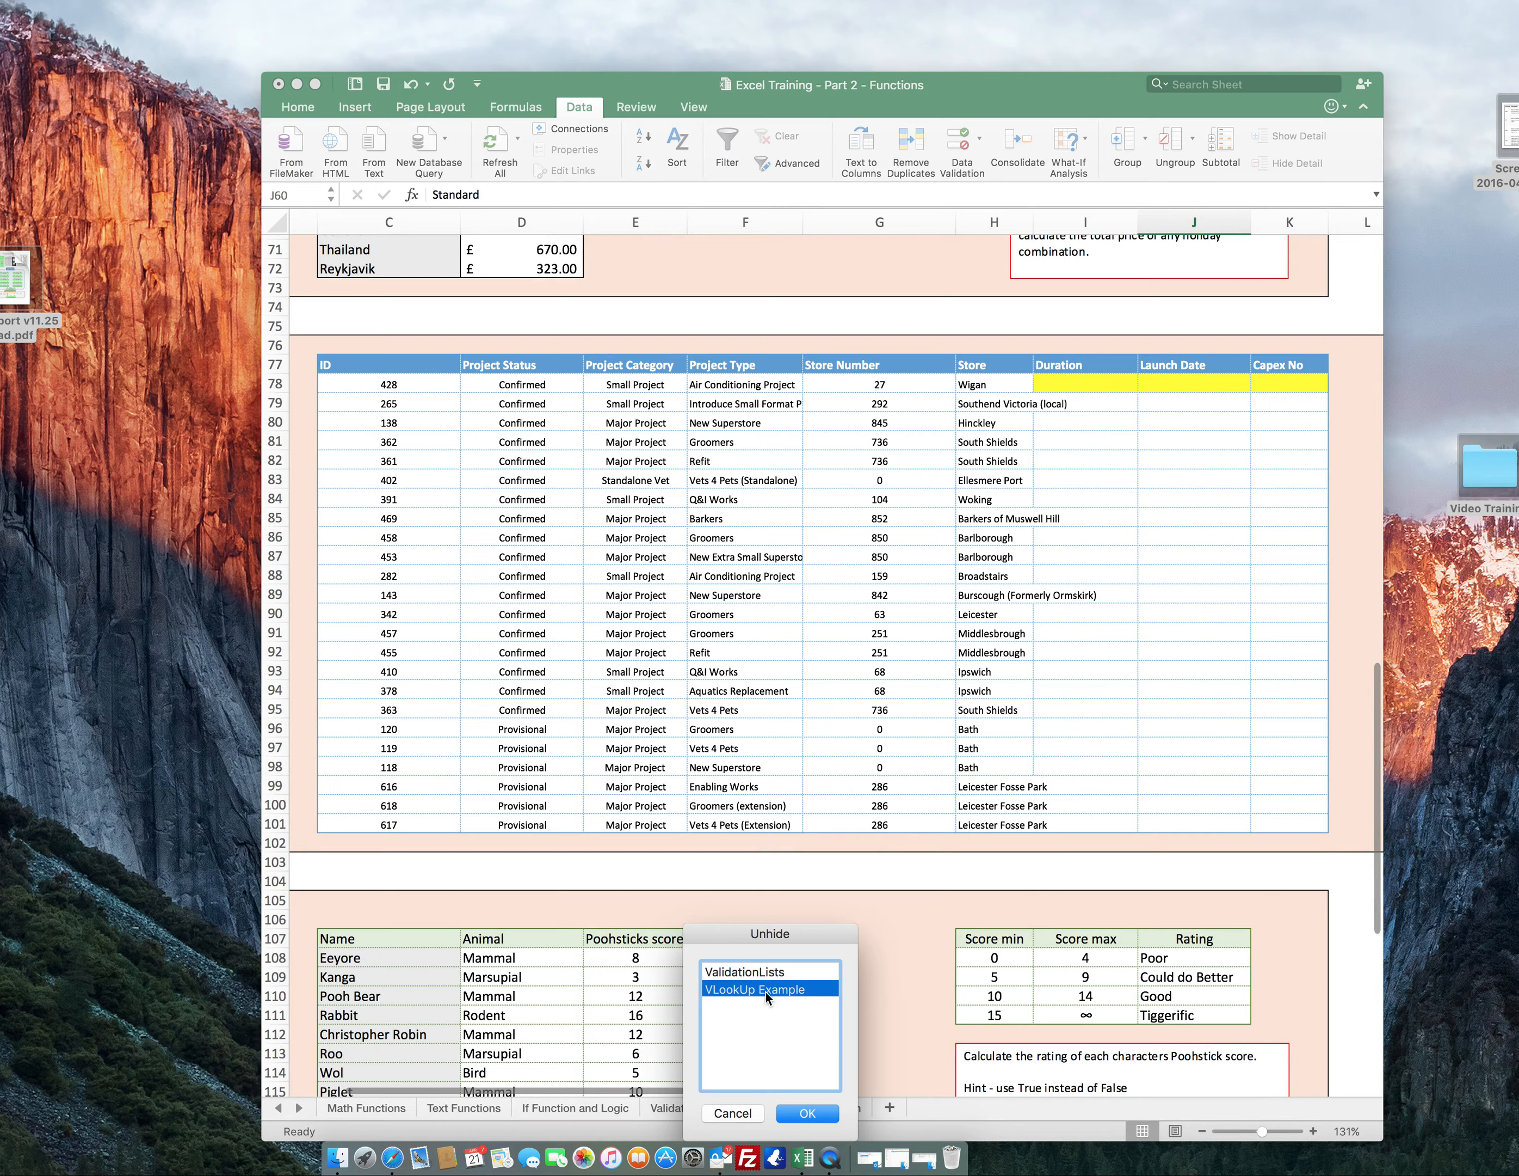
pyautogui.click(806, 1114)
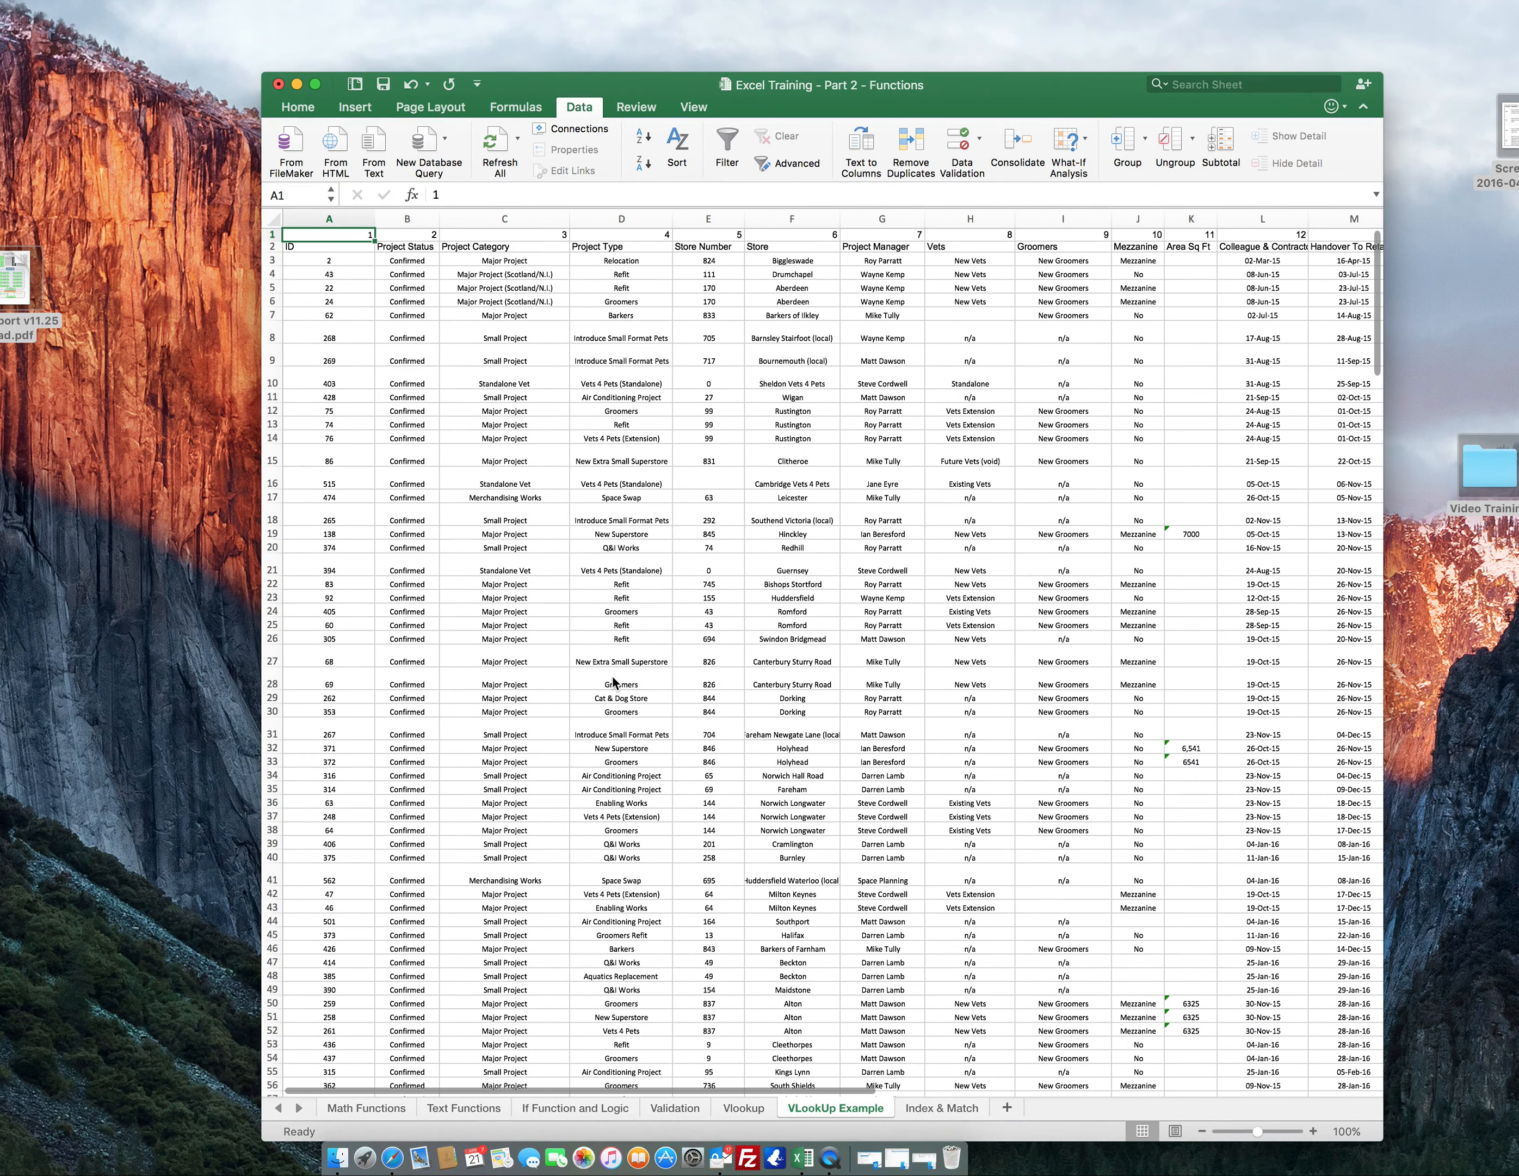
# Begin a VLOOKUP in the first Launch Date cell, J78, with G78 as lookup value and 'VLookUp Example'!E2:N313 as table array.
pyautogui.click(742, 1108)
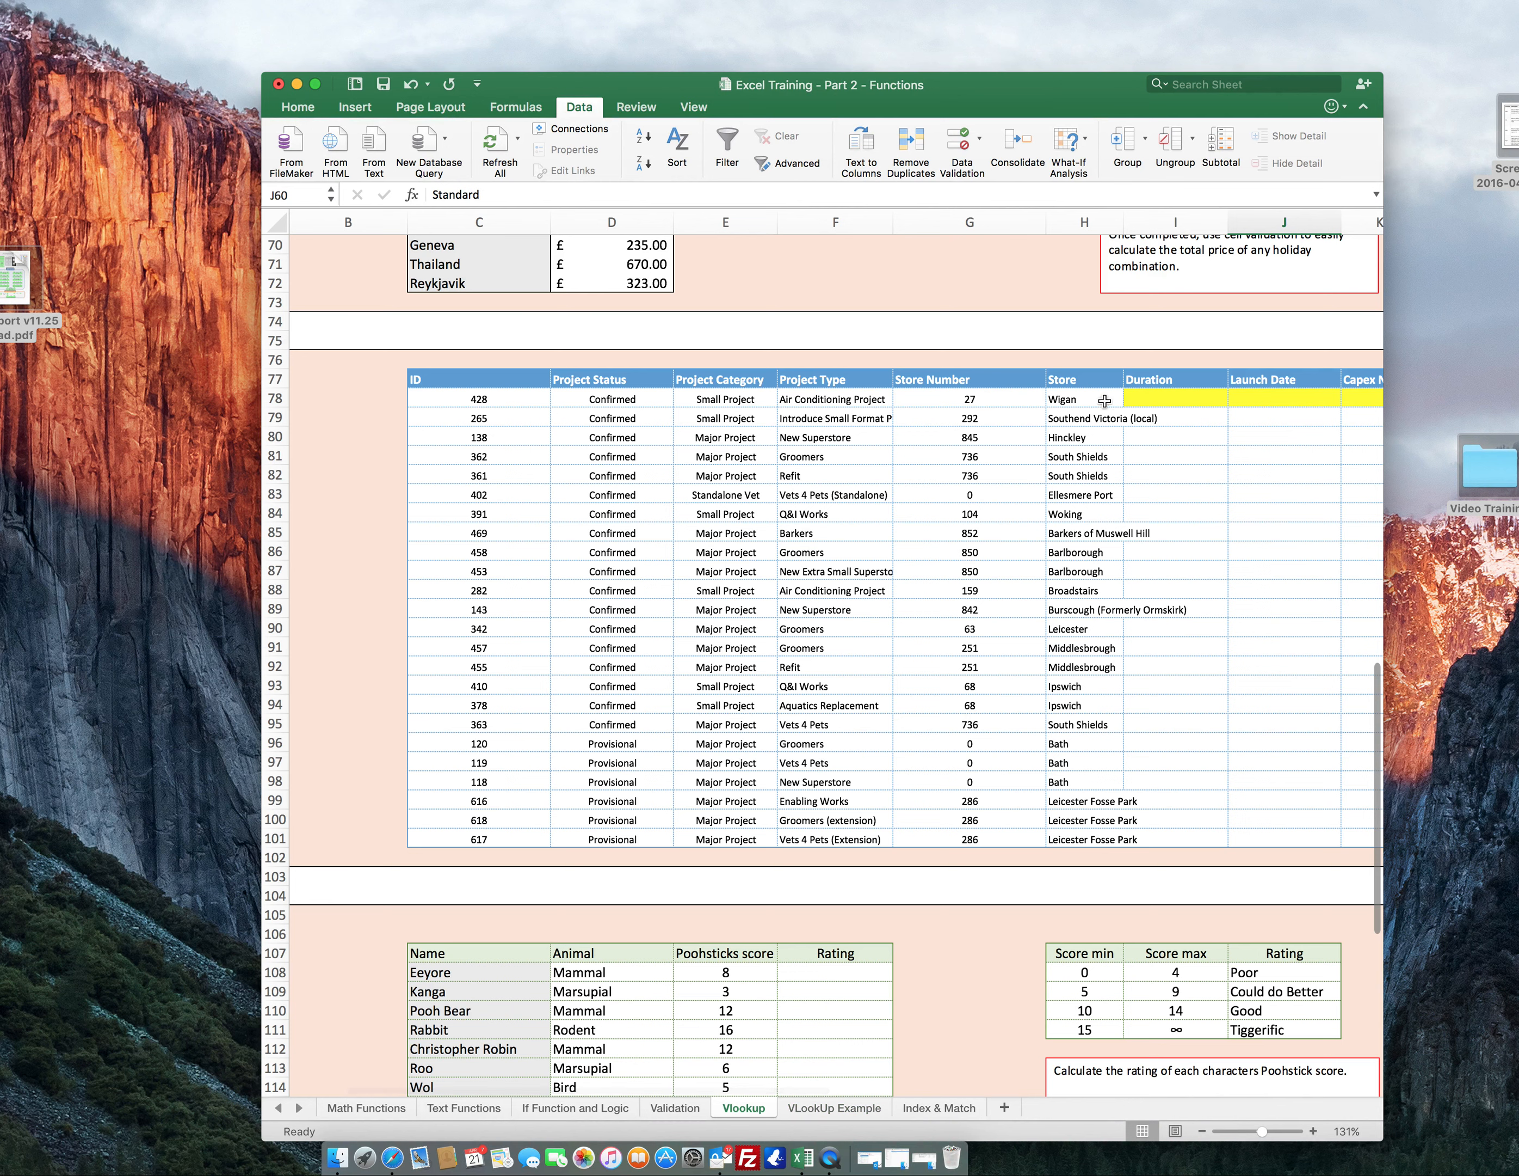
pyautogui.hscroll(3, 1255, 392)
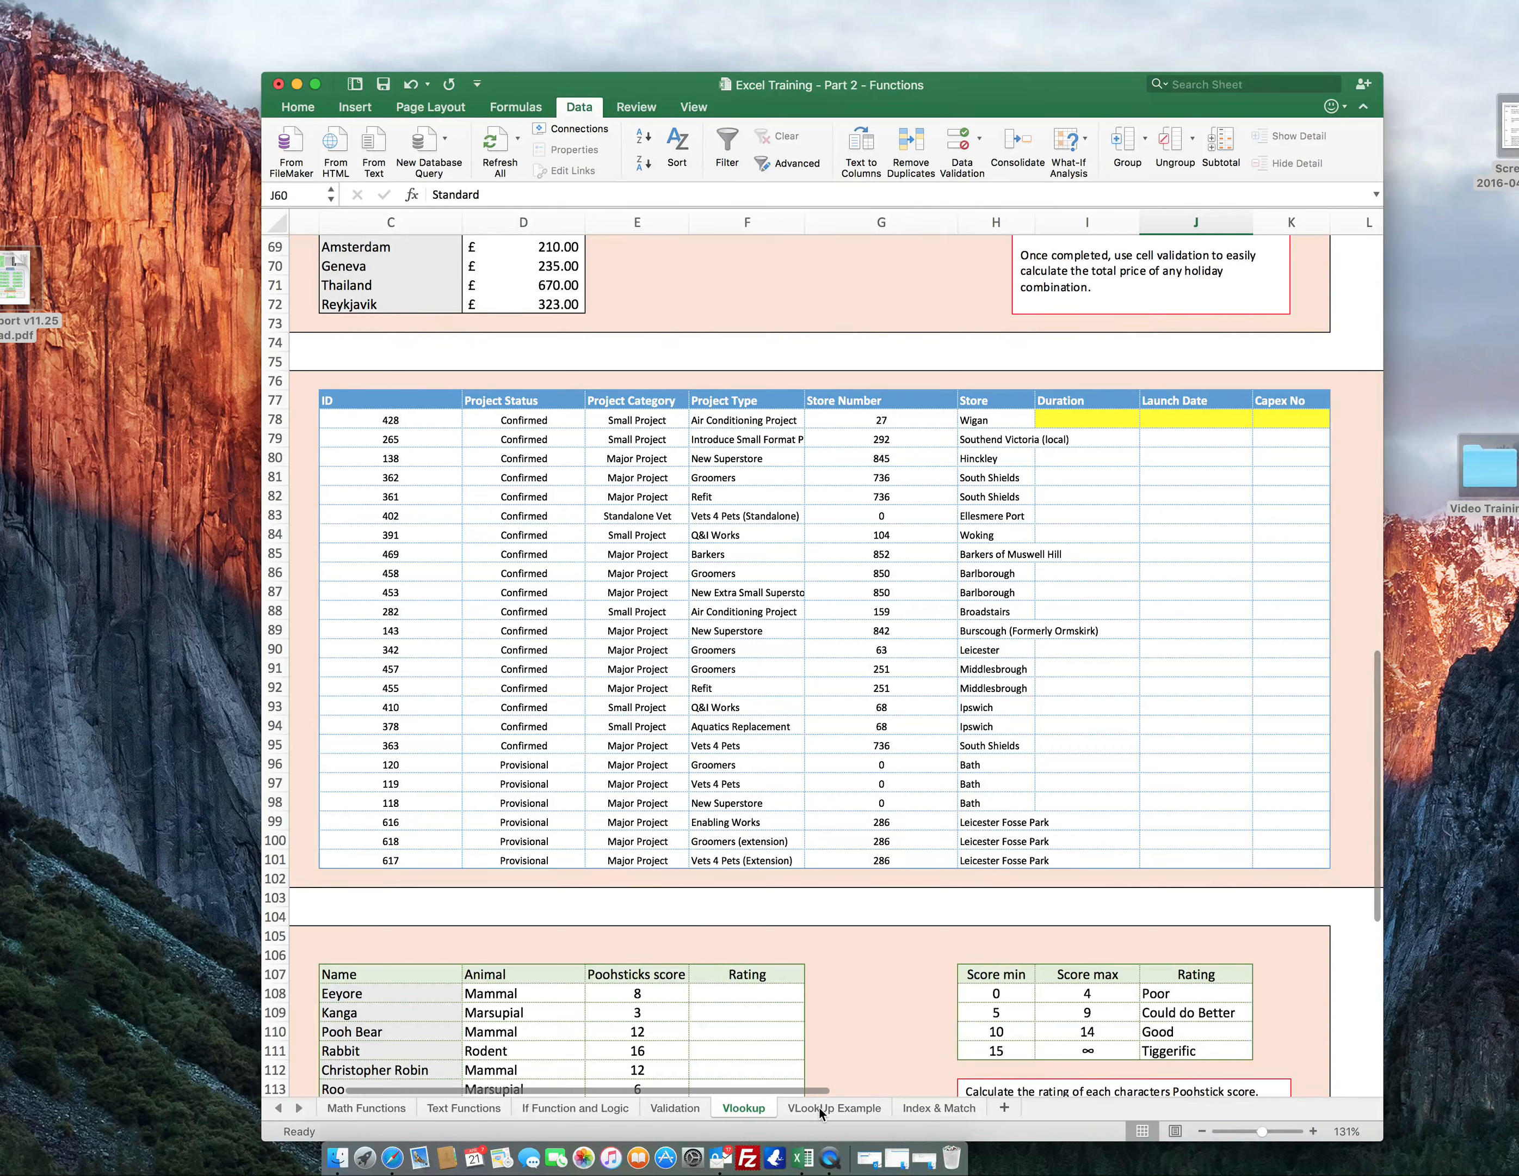
pyautogui.click(1189, 403)
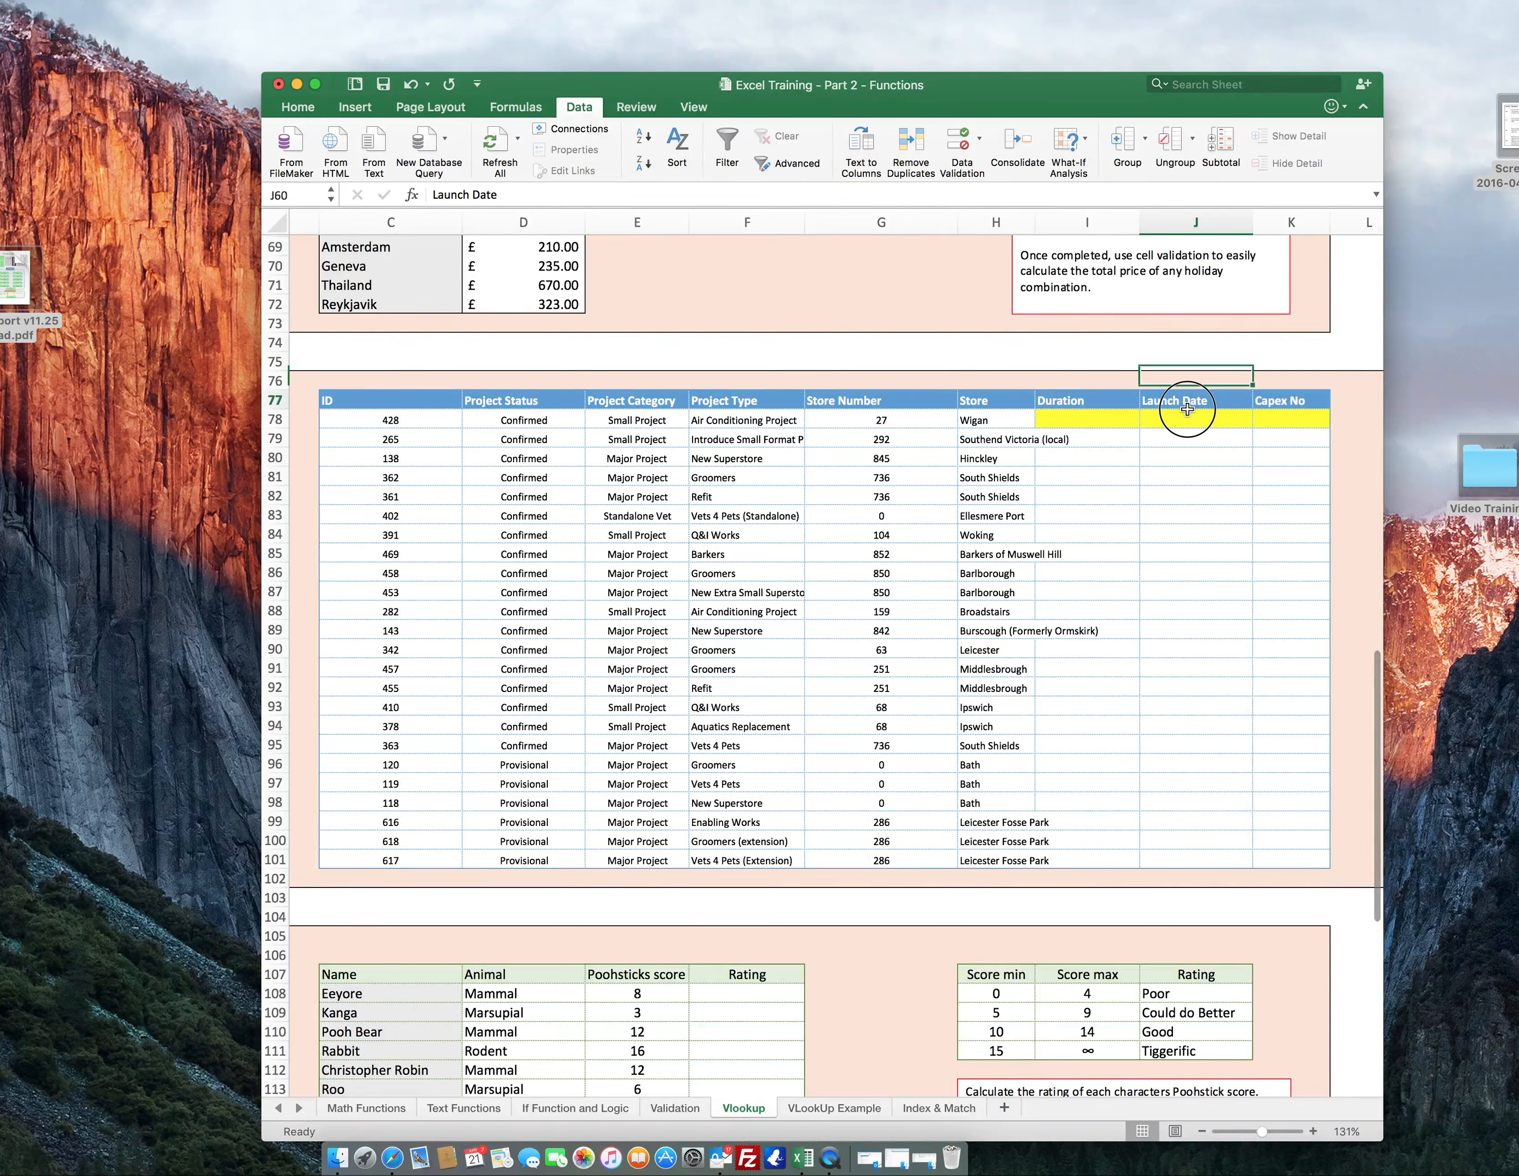
pyautogui.click(1181, 420)
pyautogui.write('=vlook')
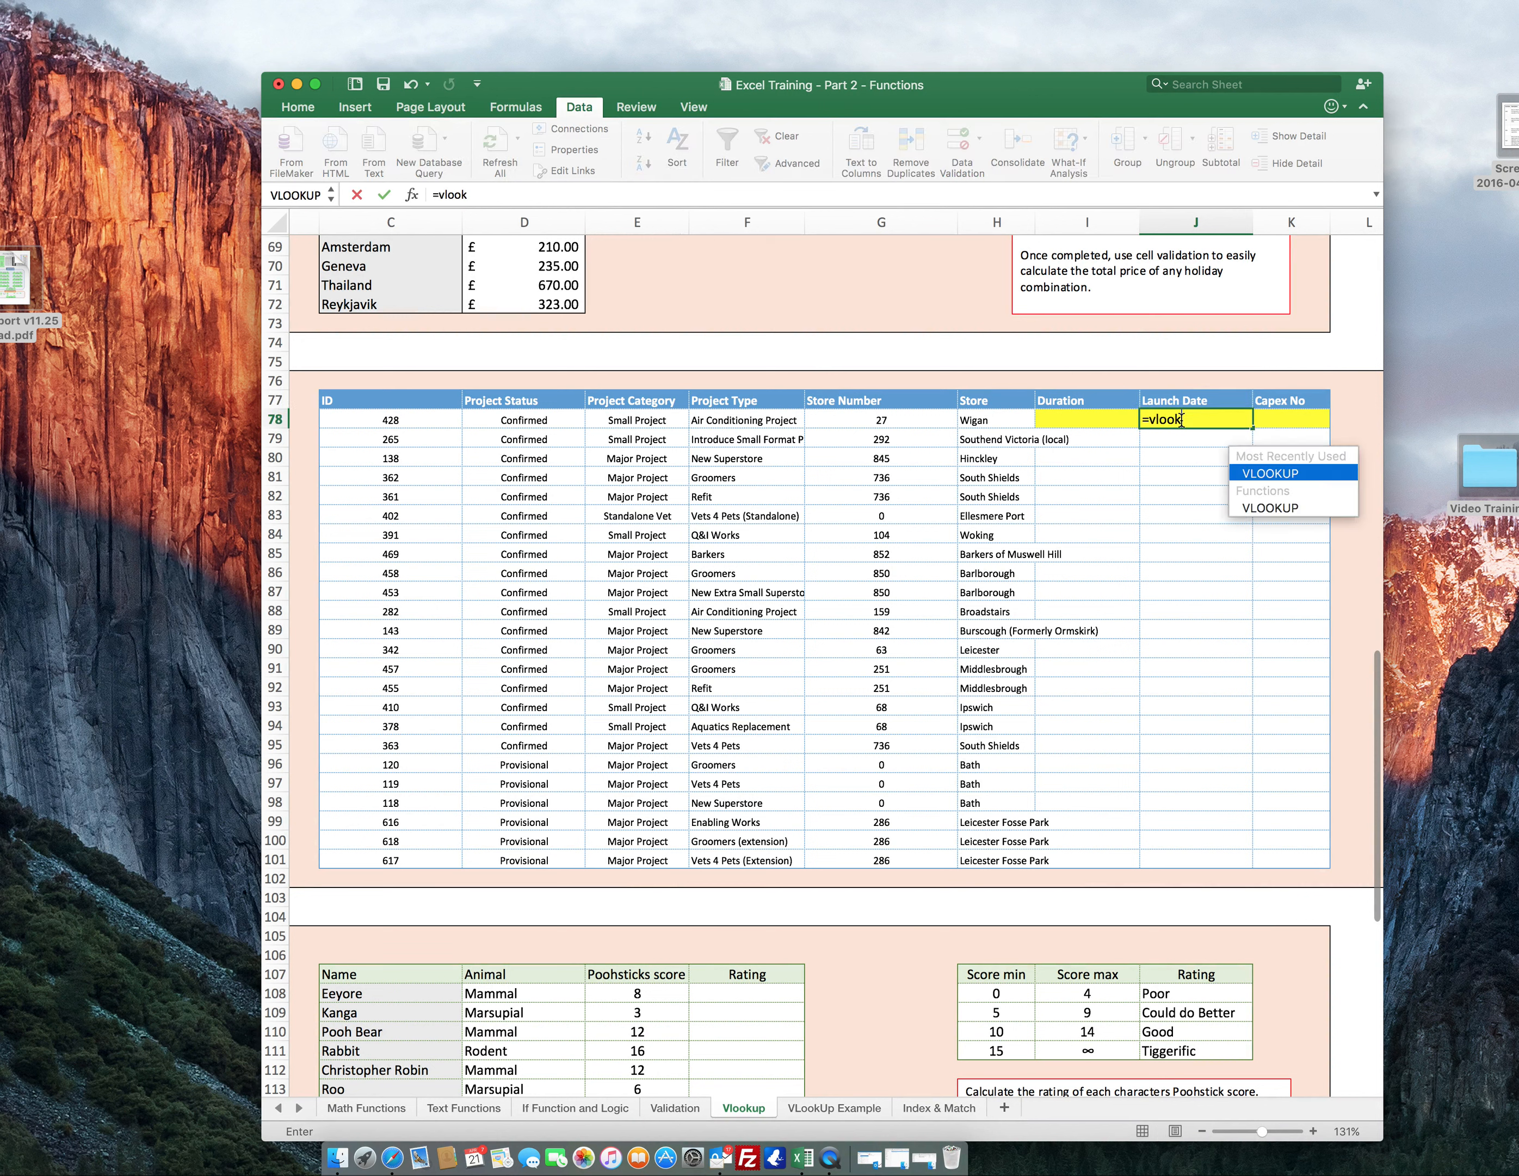
pyautogui.press('Tab')
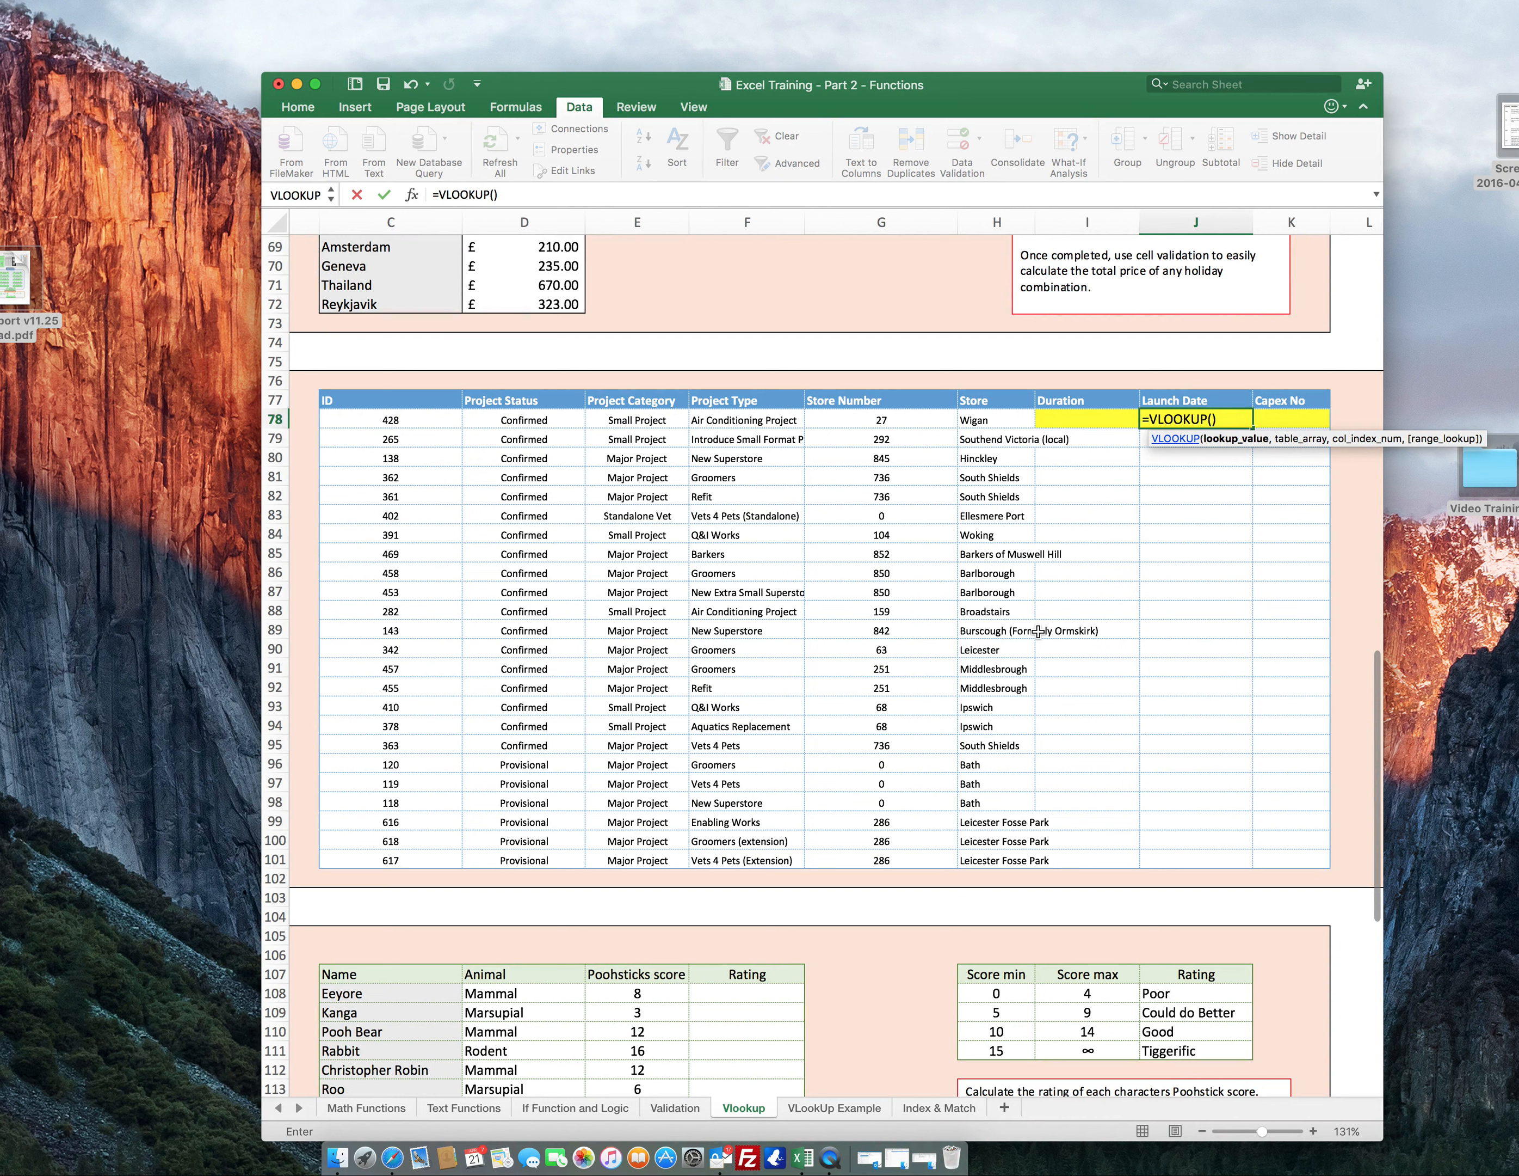
pyautogui.click(878, 419)
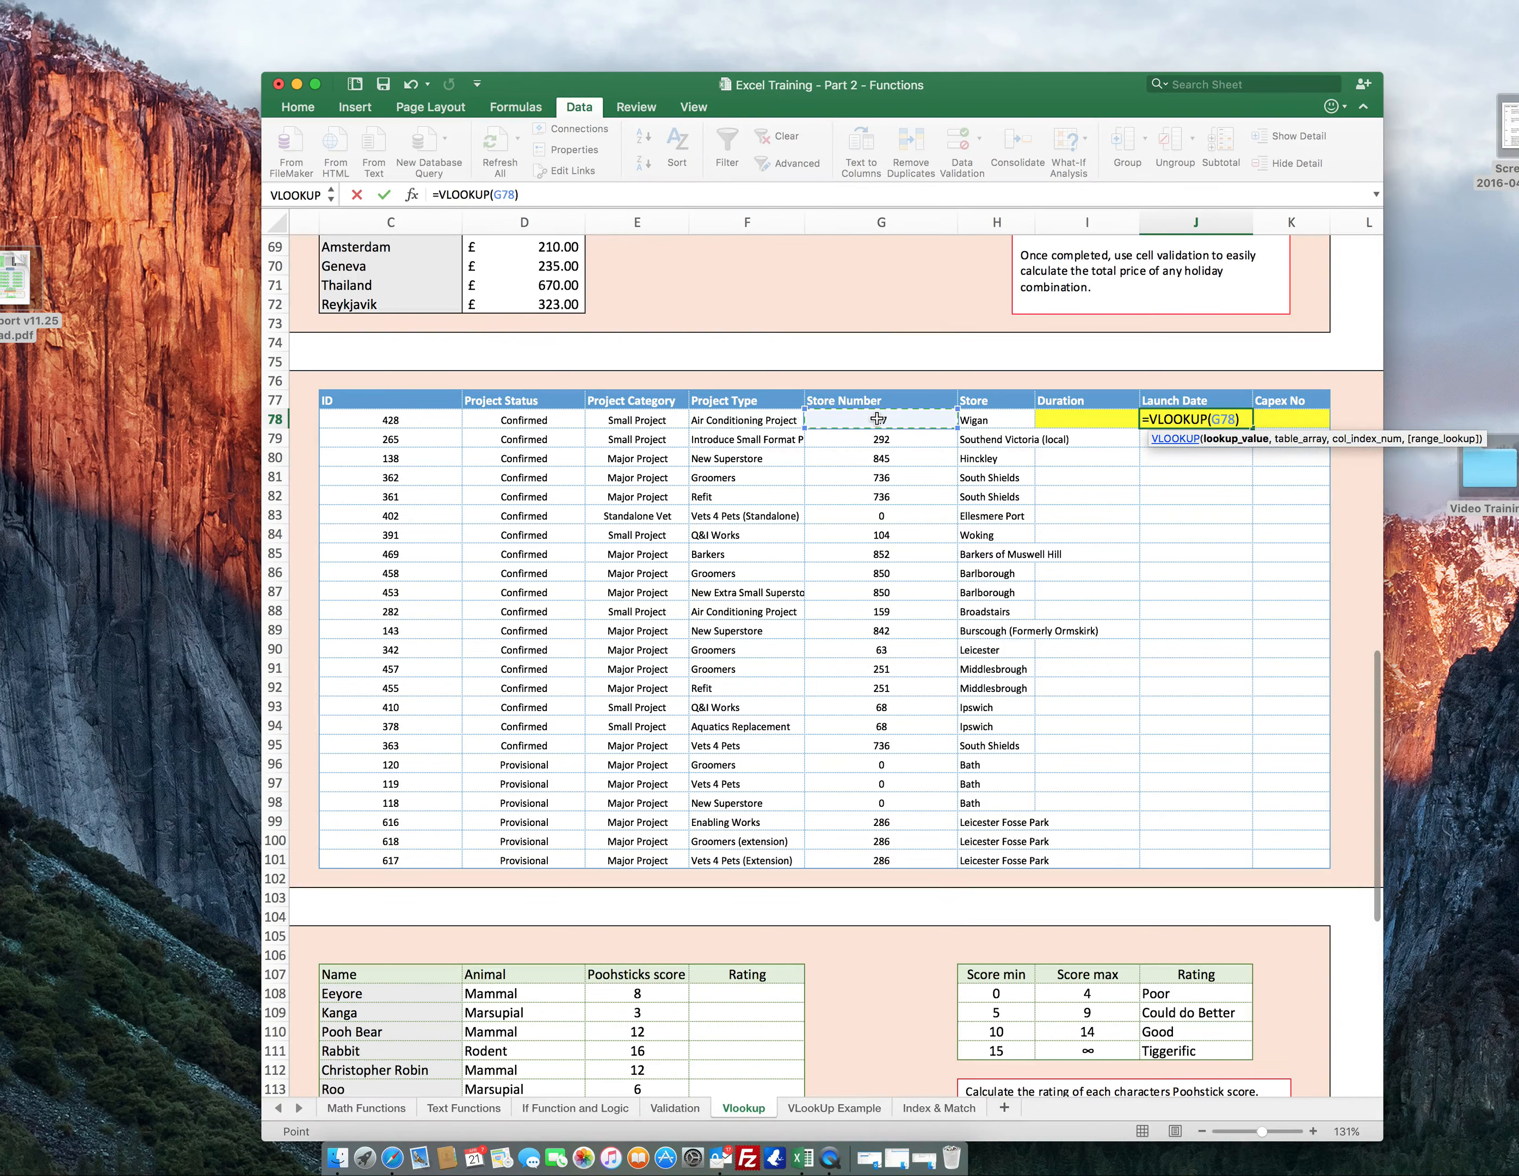
pyautogui.write(',')
pyautogui.click(814, 1117)
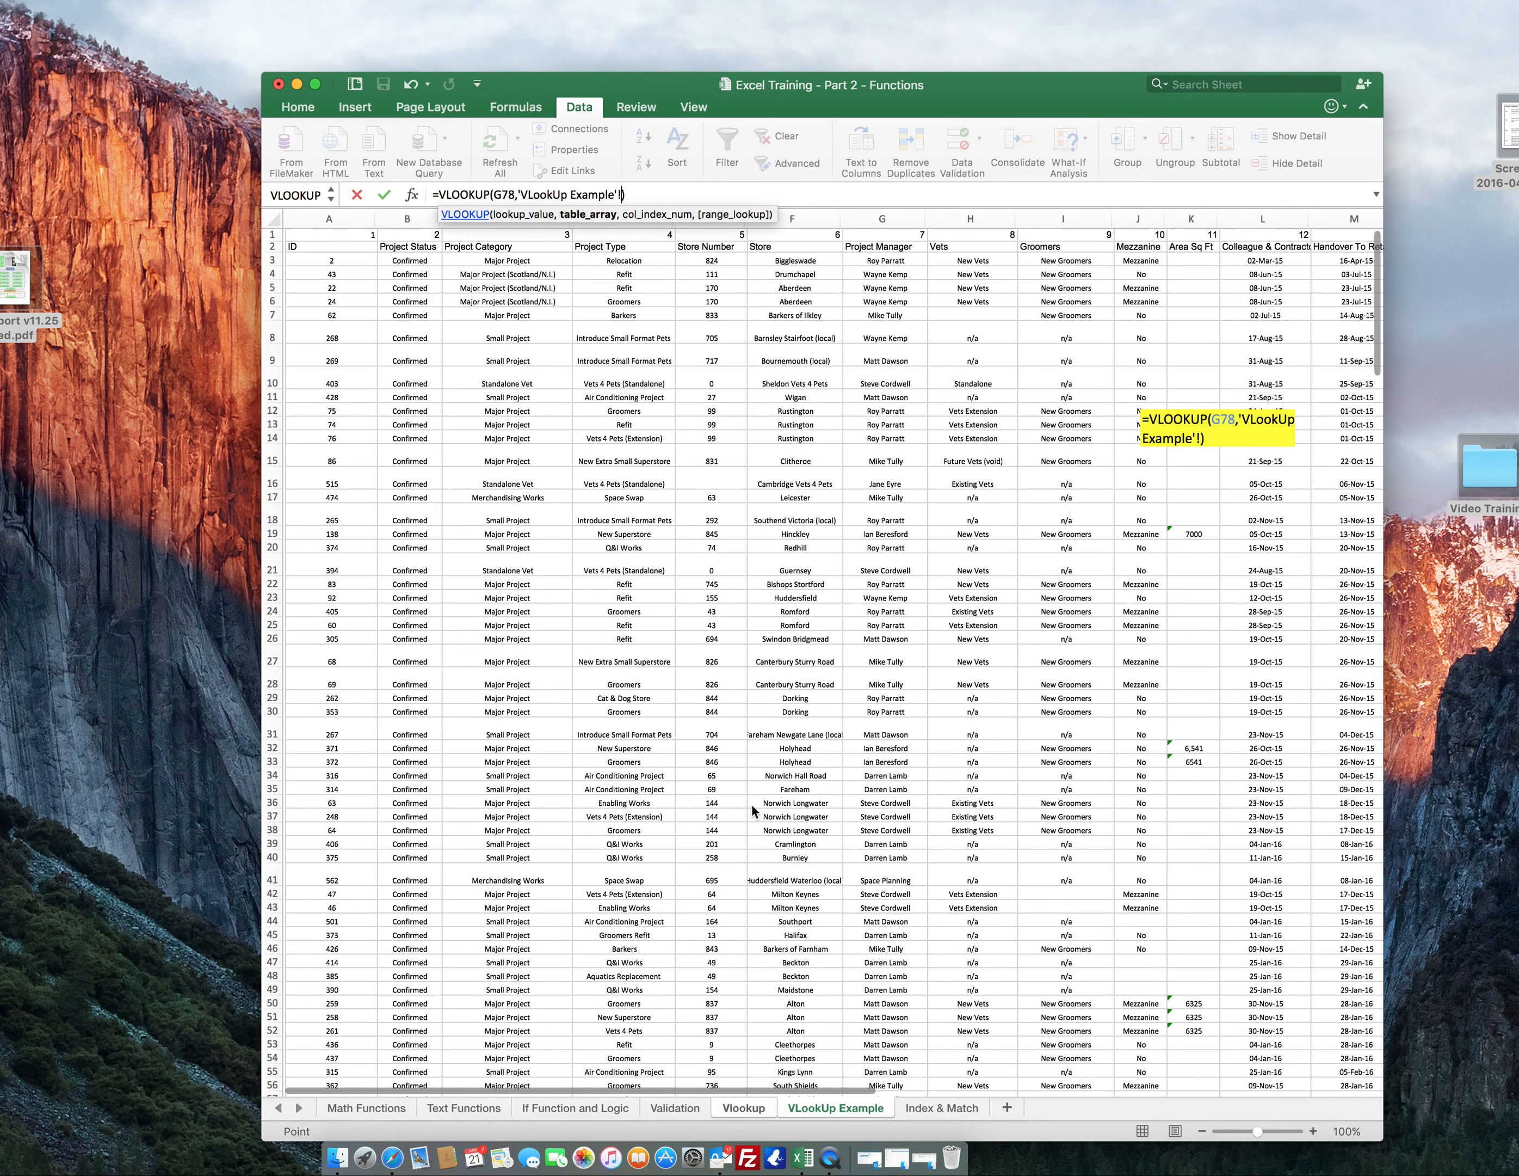
pyautogui.hscroll(2, 751, 804)
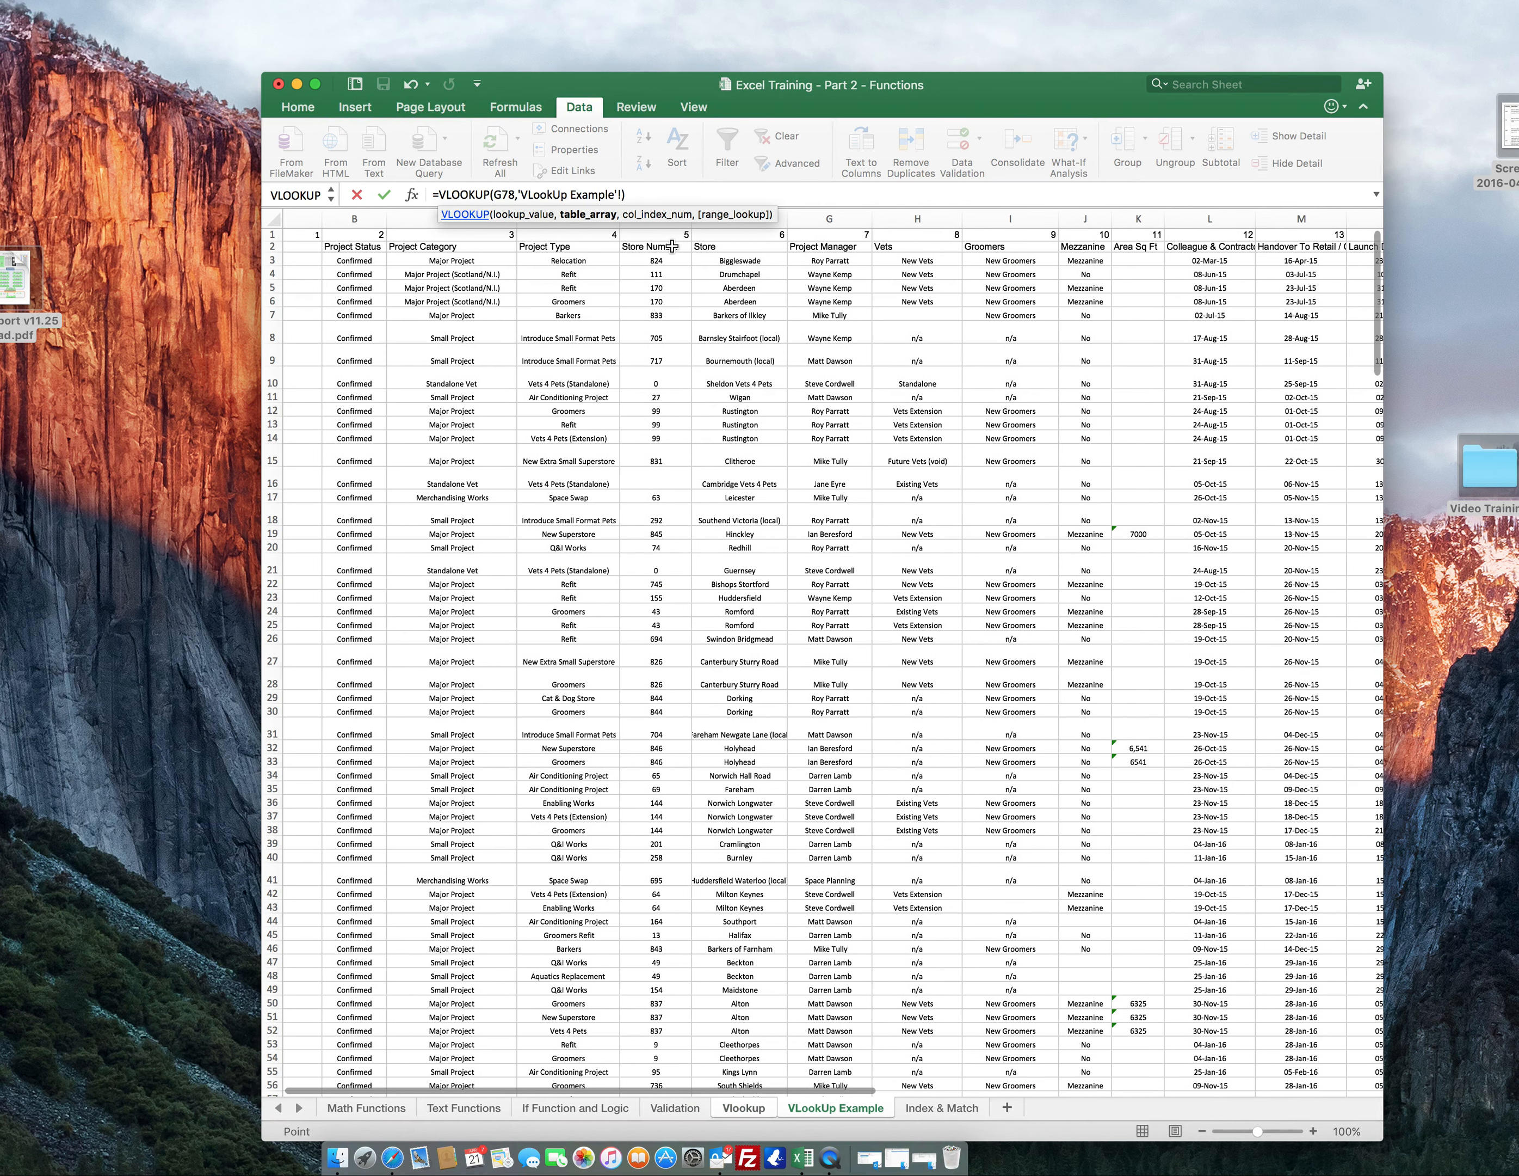
pyautogui.moveTo(670, 246); pyautogui.dragTo(1015, 408)
pyautogui.write(',')
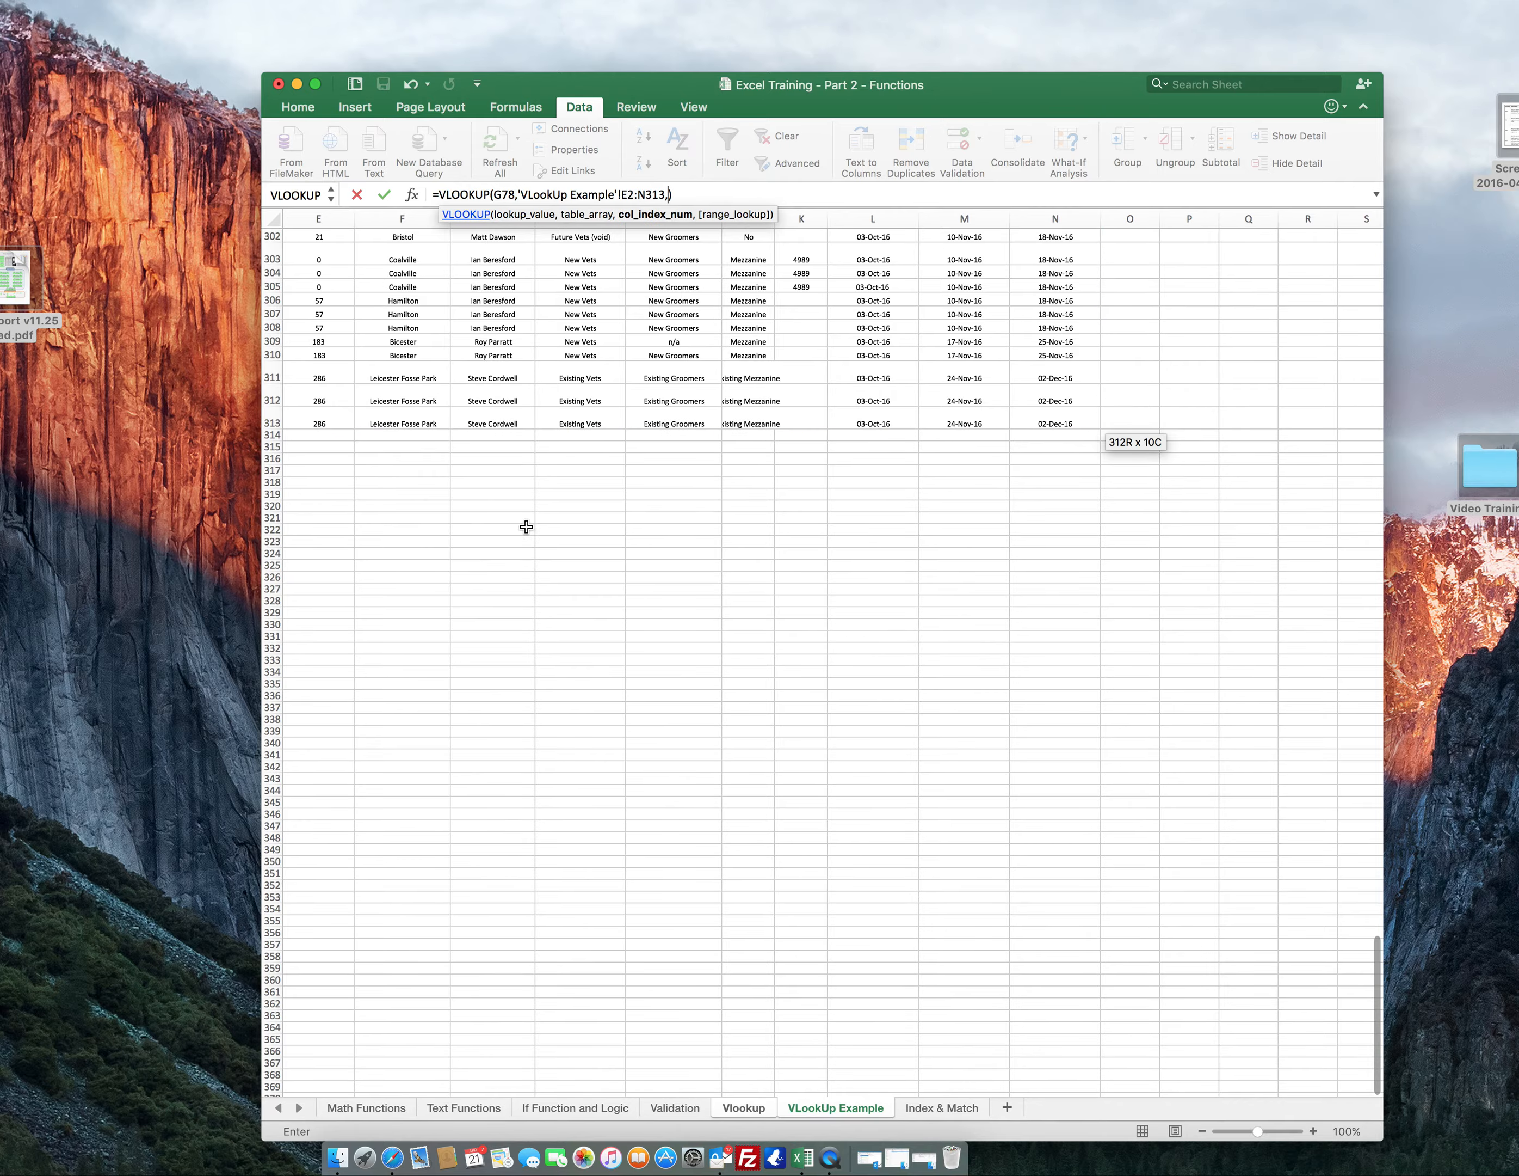
# Complete the Launch Date VLOOKUP in J78 with column index 10 and FALSE for an exact match.
pyautogui.scroll(20, 500, 541)
pyautogui.scroll(10, 500, 544)
pyautogui.hscroll(-2, 500, 544)
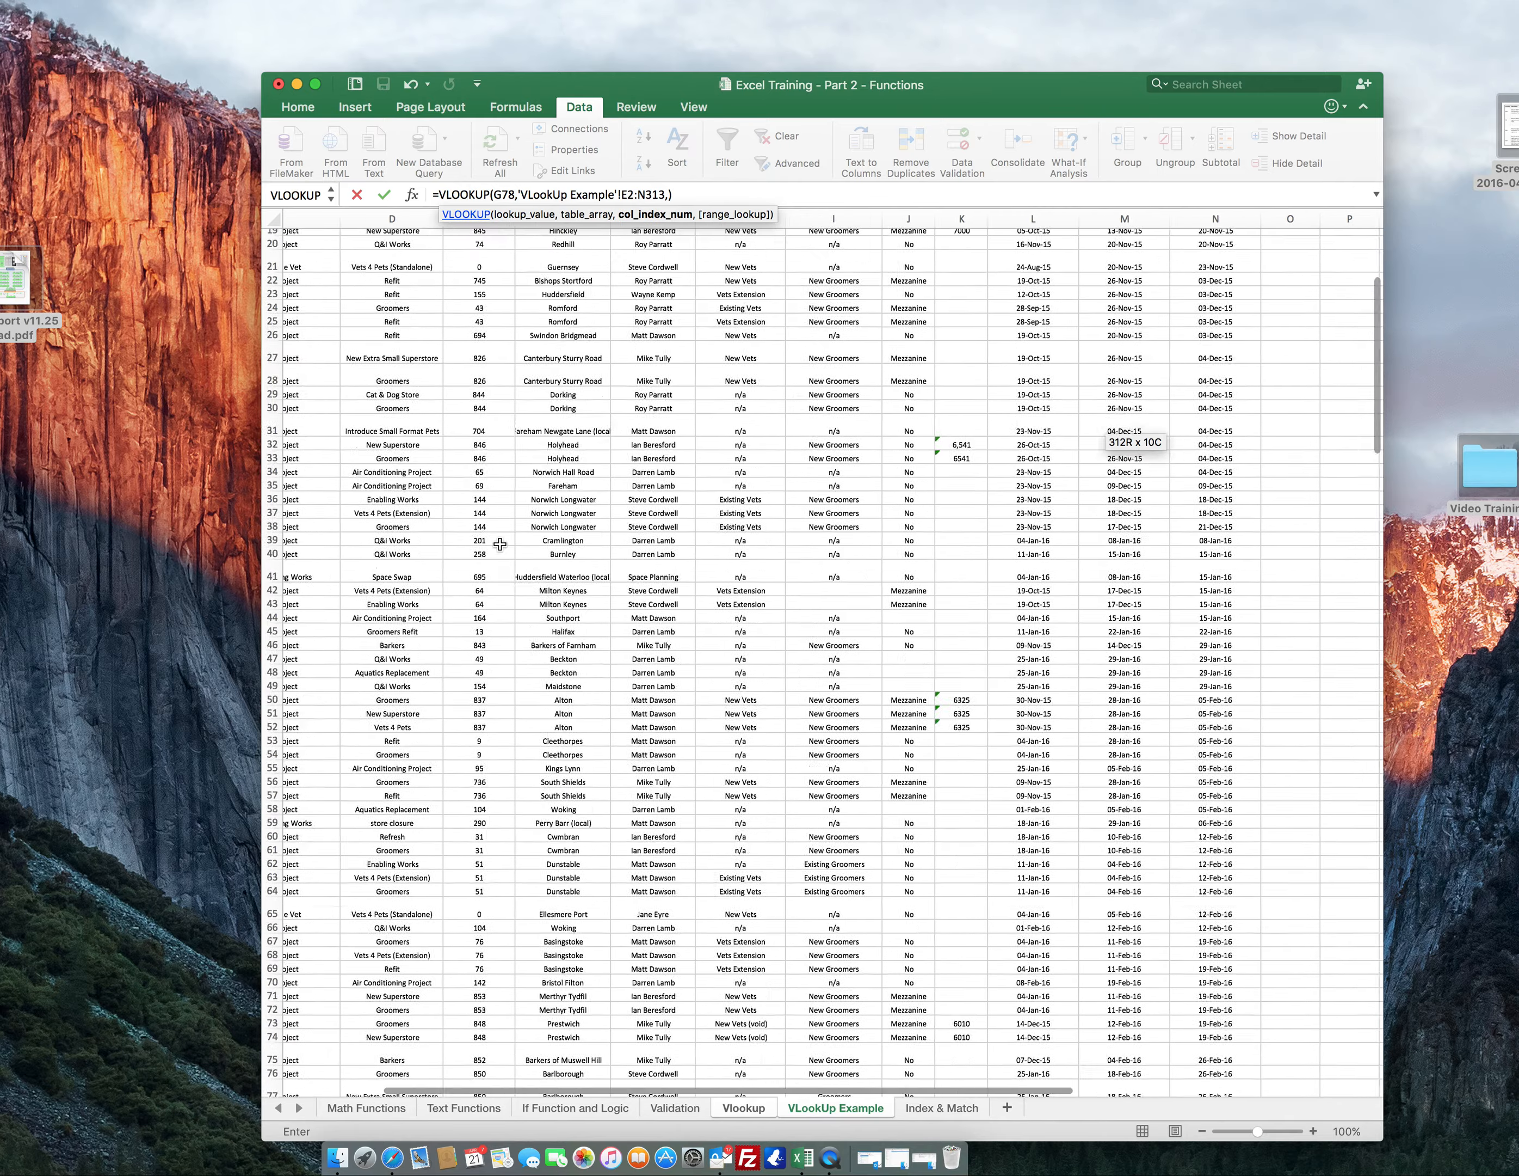
pyautogui.hscroll(-2, 499, 543)
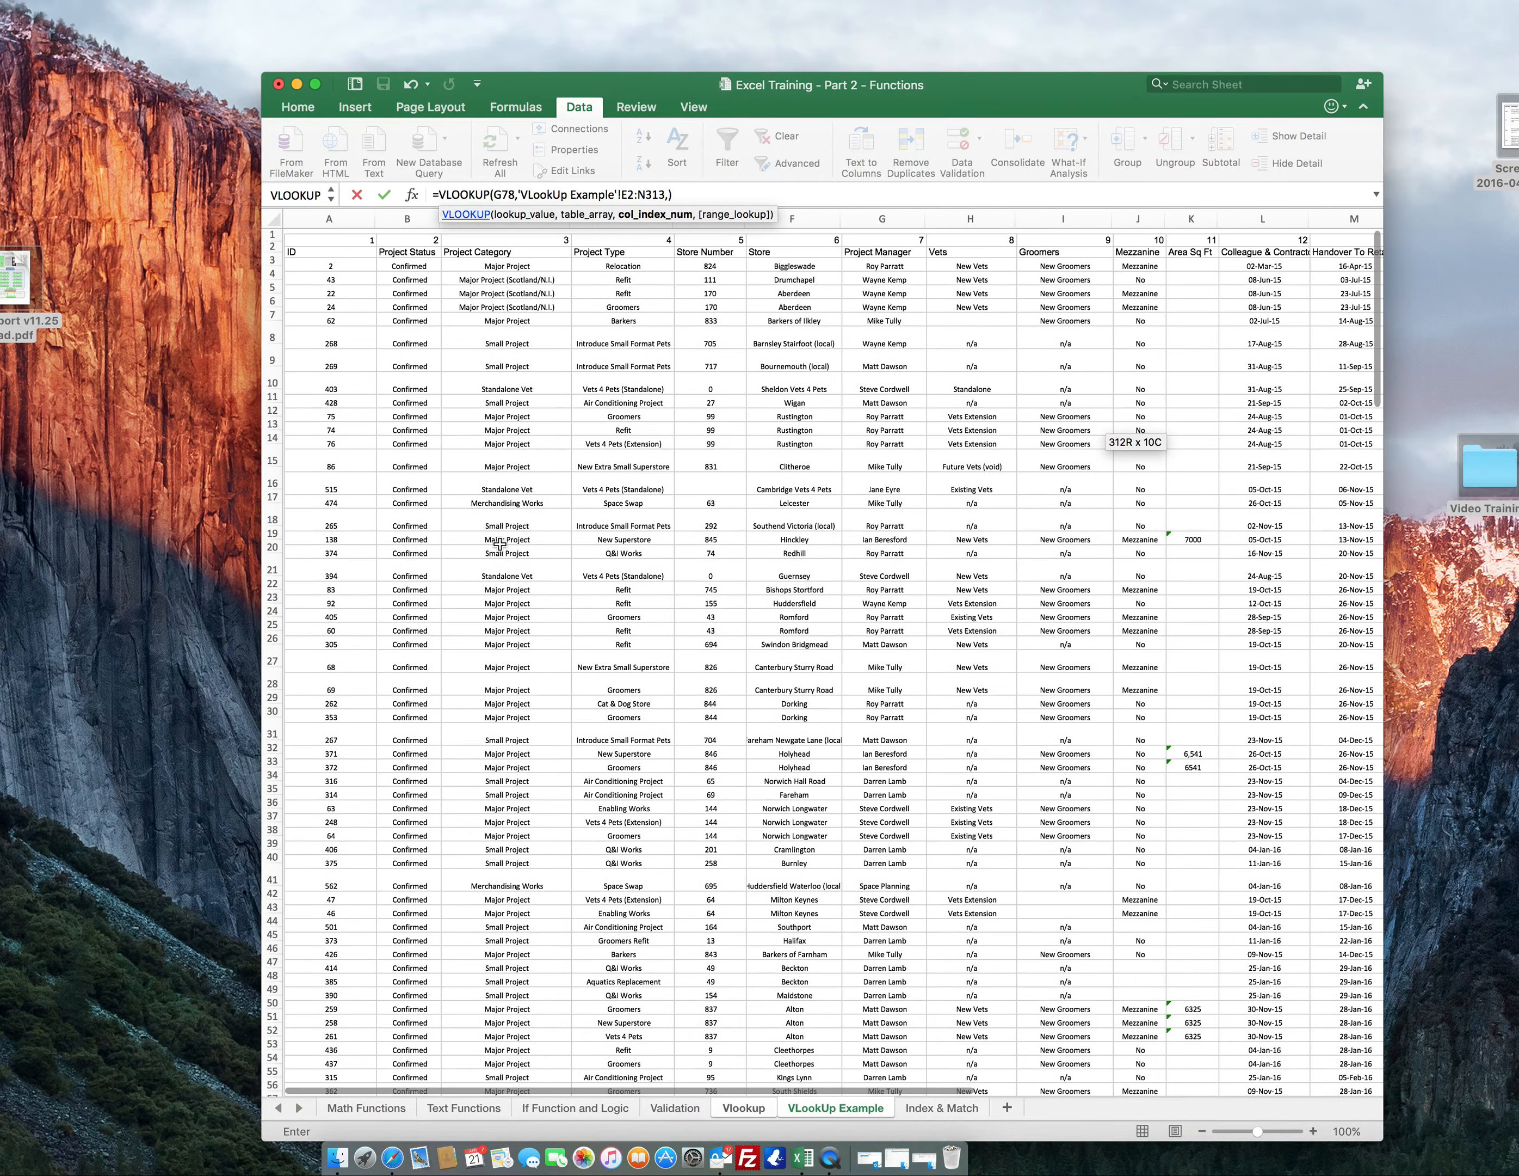
pyautogui.hscroll(2, 500, 544)
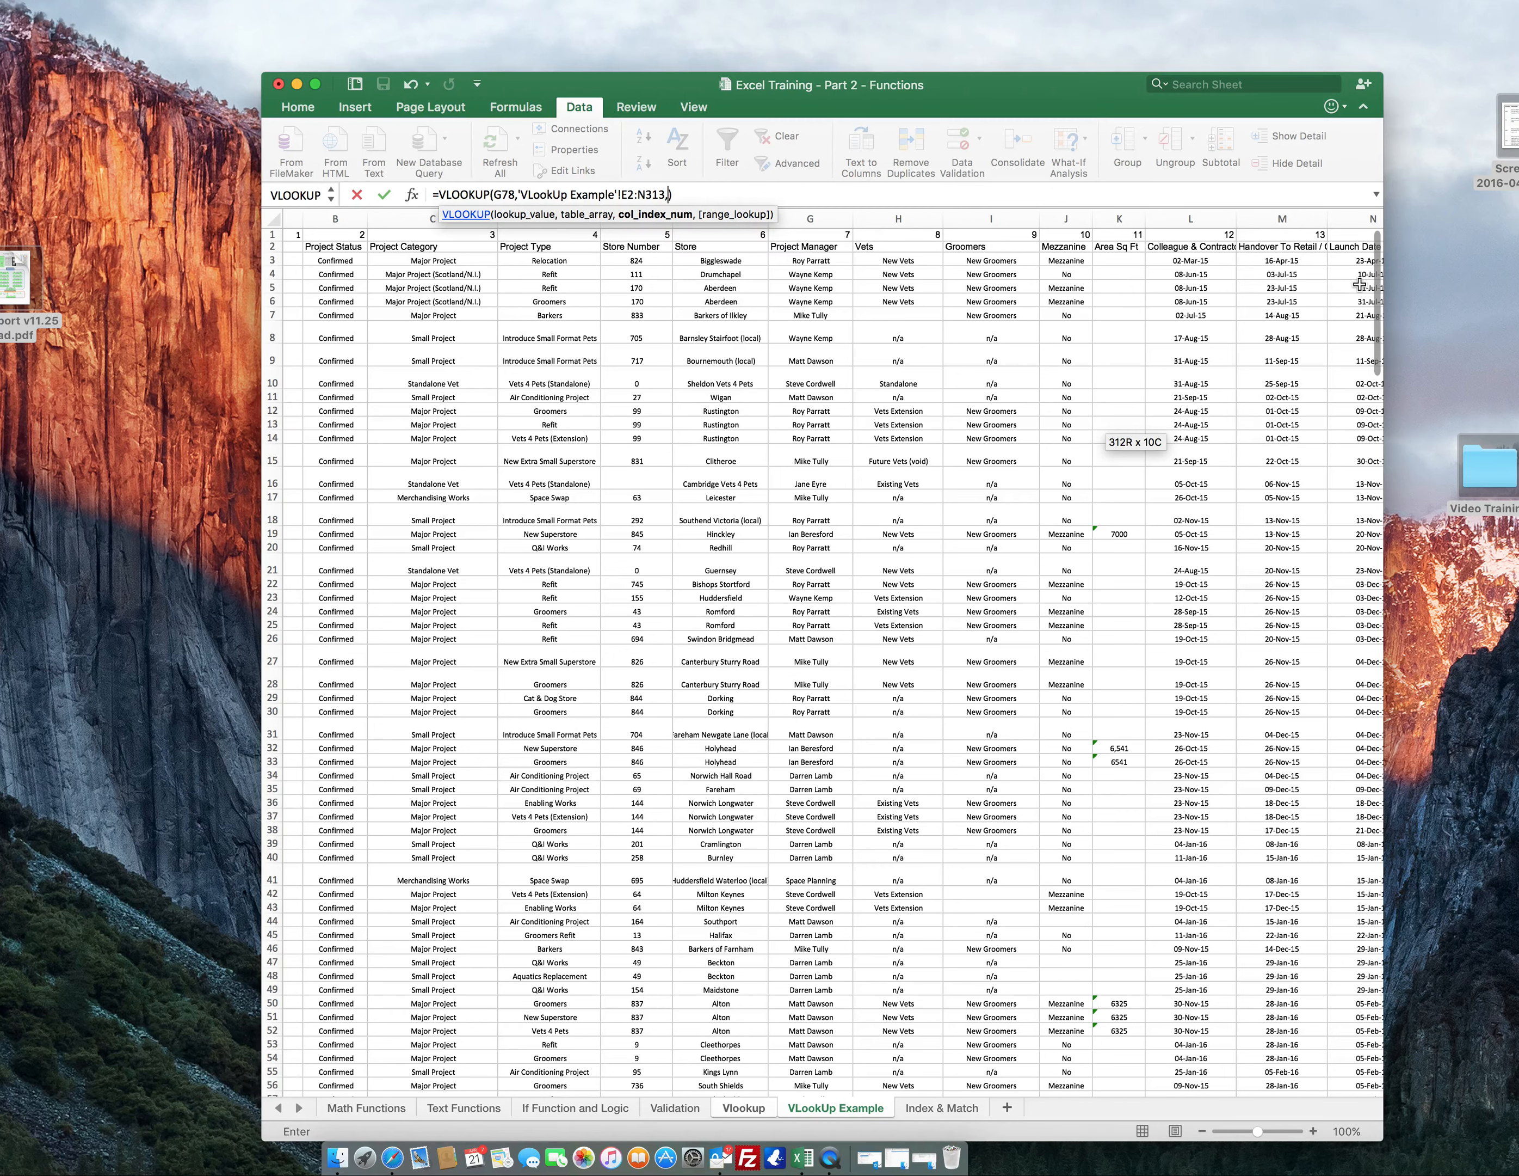
pyautogui.write('10,fa')
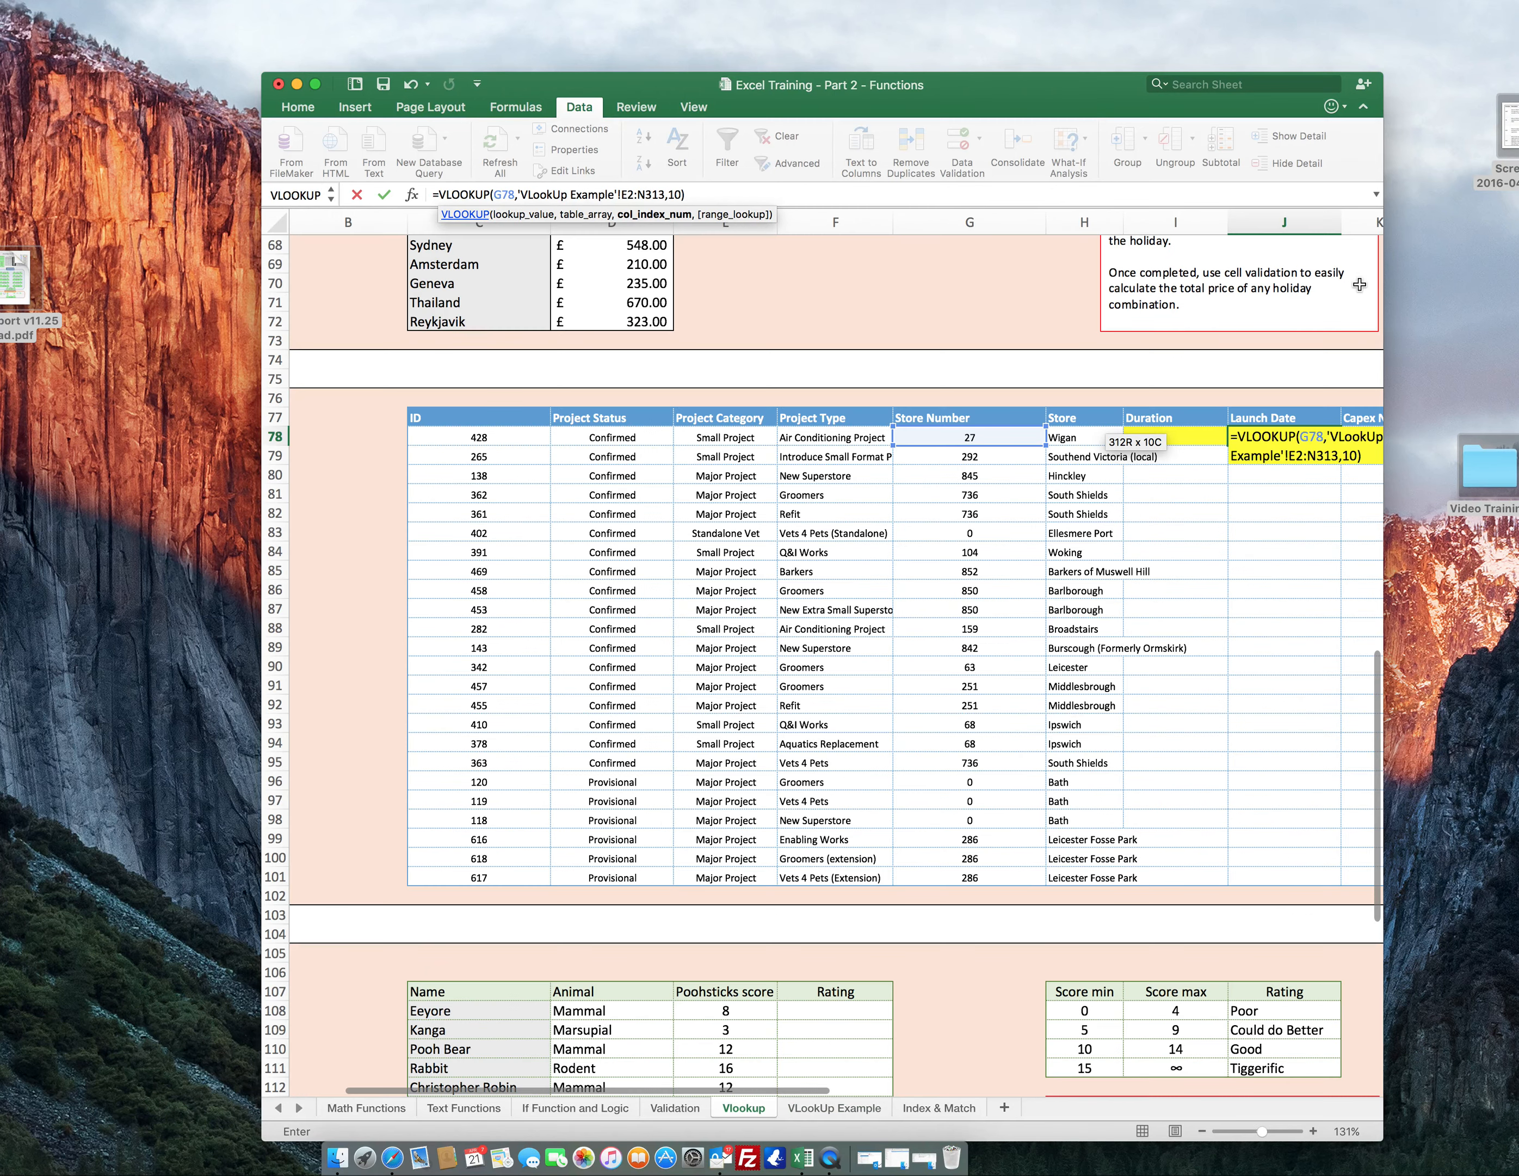
pyautogui.write('lse')
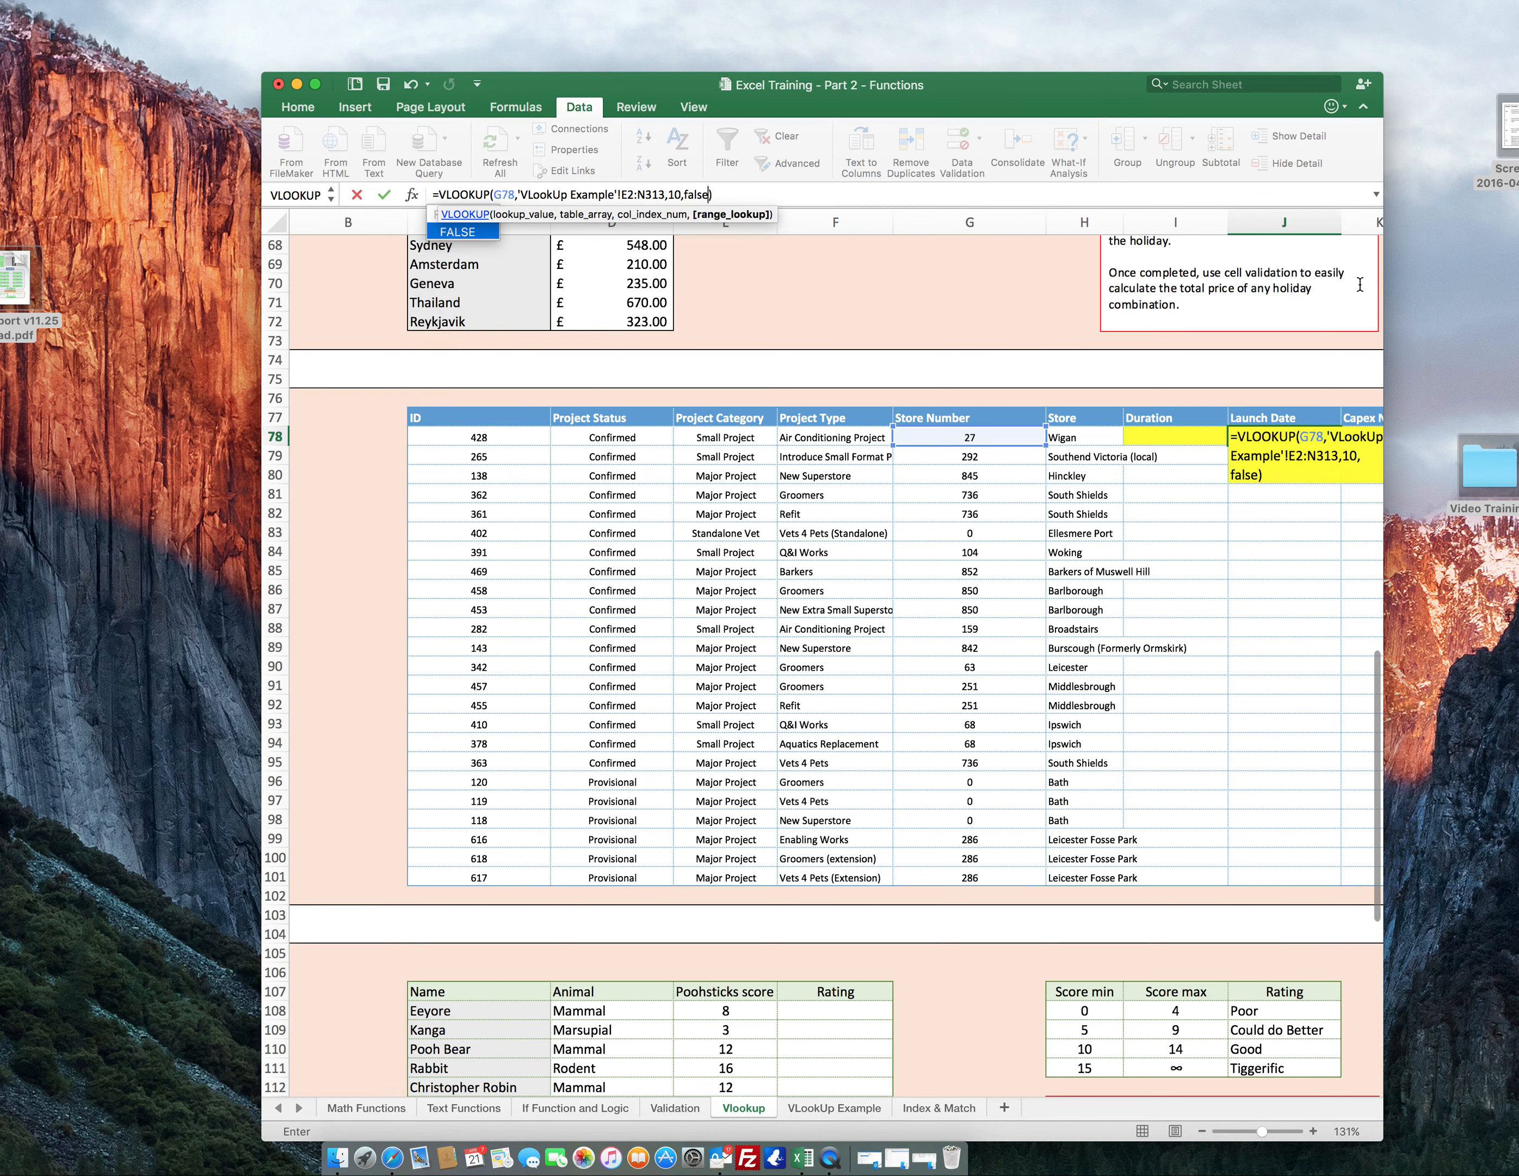
pyautogui.press('Return')
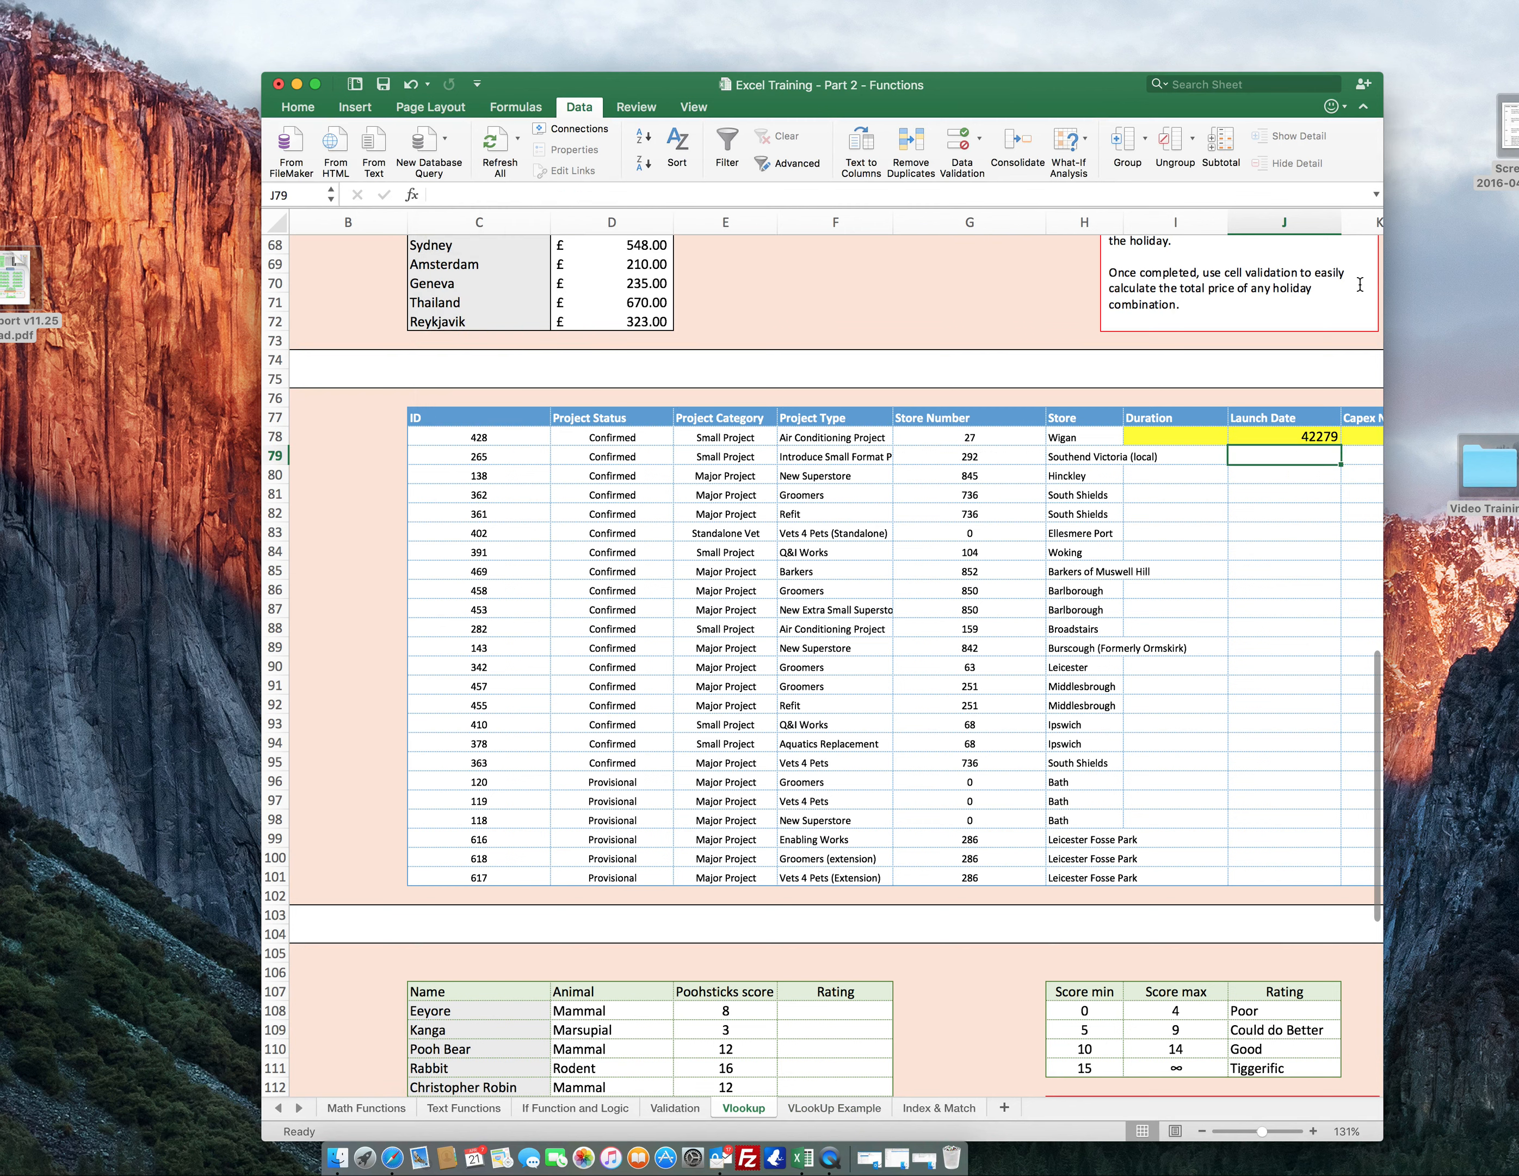
# Format the Launch Date result in J78 as Short Date.
pyautogui.press('Up')
pyautogui.scroll(2, 1071, 588)
pyautogui.hscroll(2, 1070, 588)
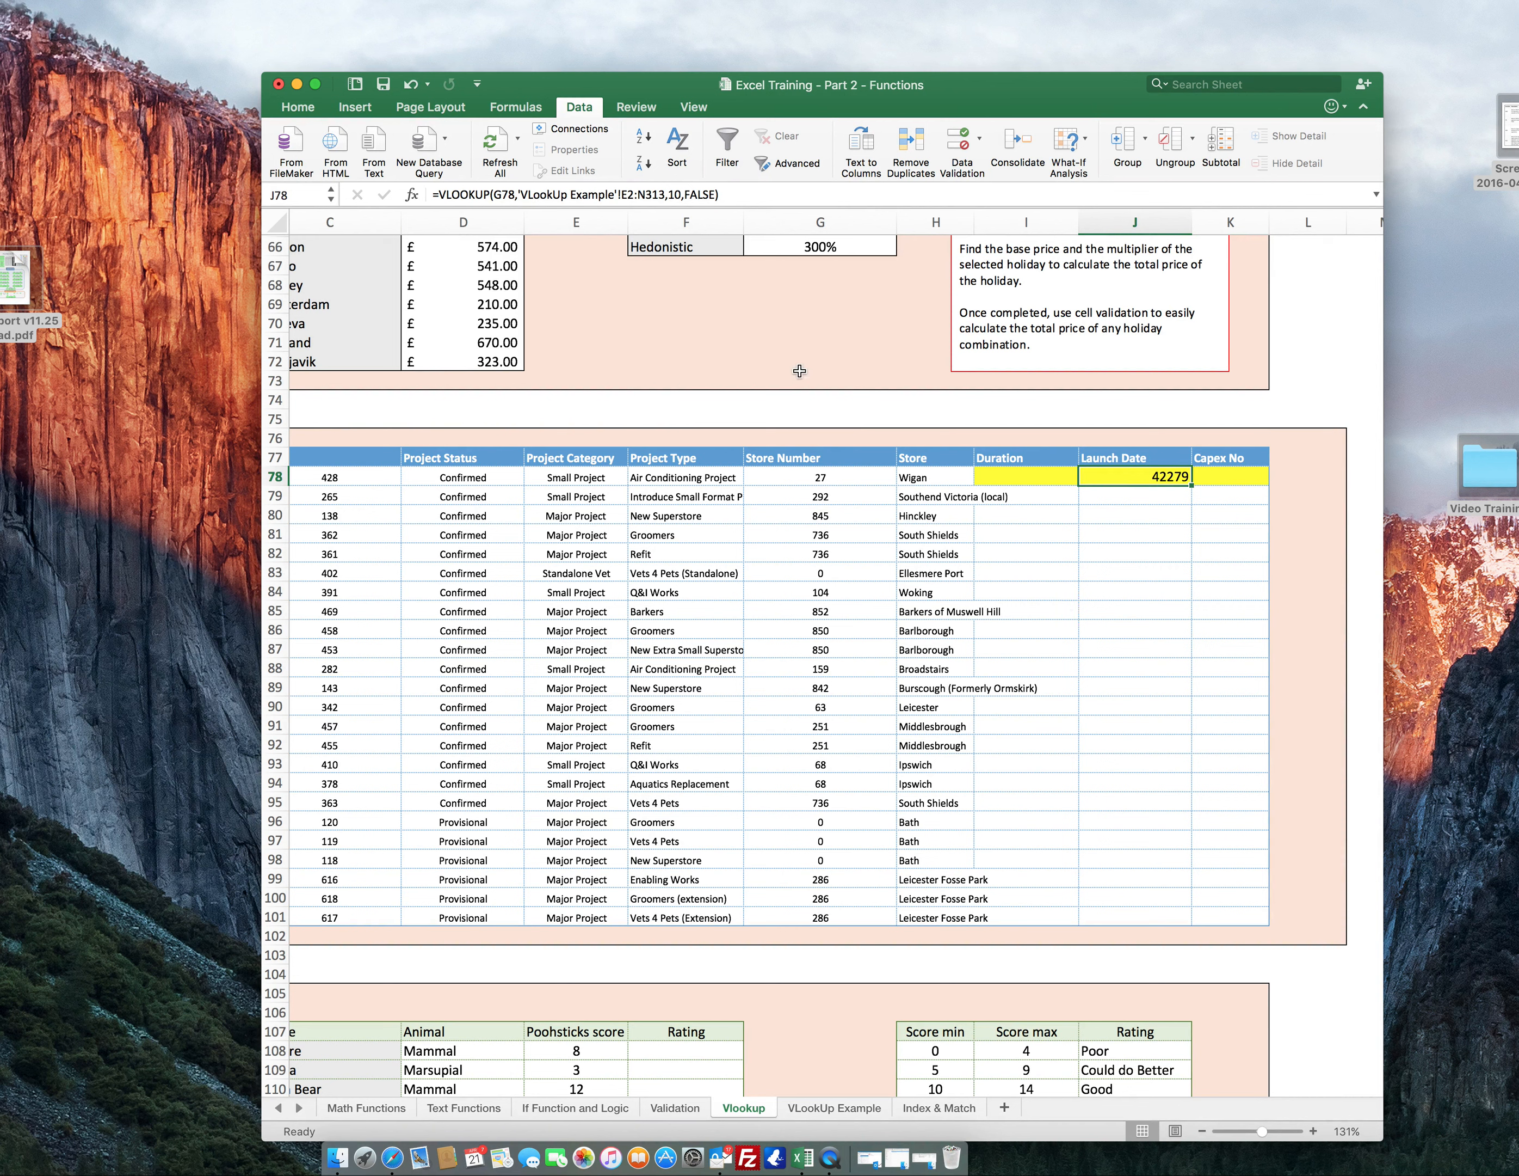
pyautogui.click(307, 112)
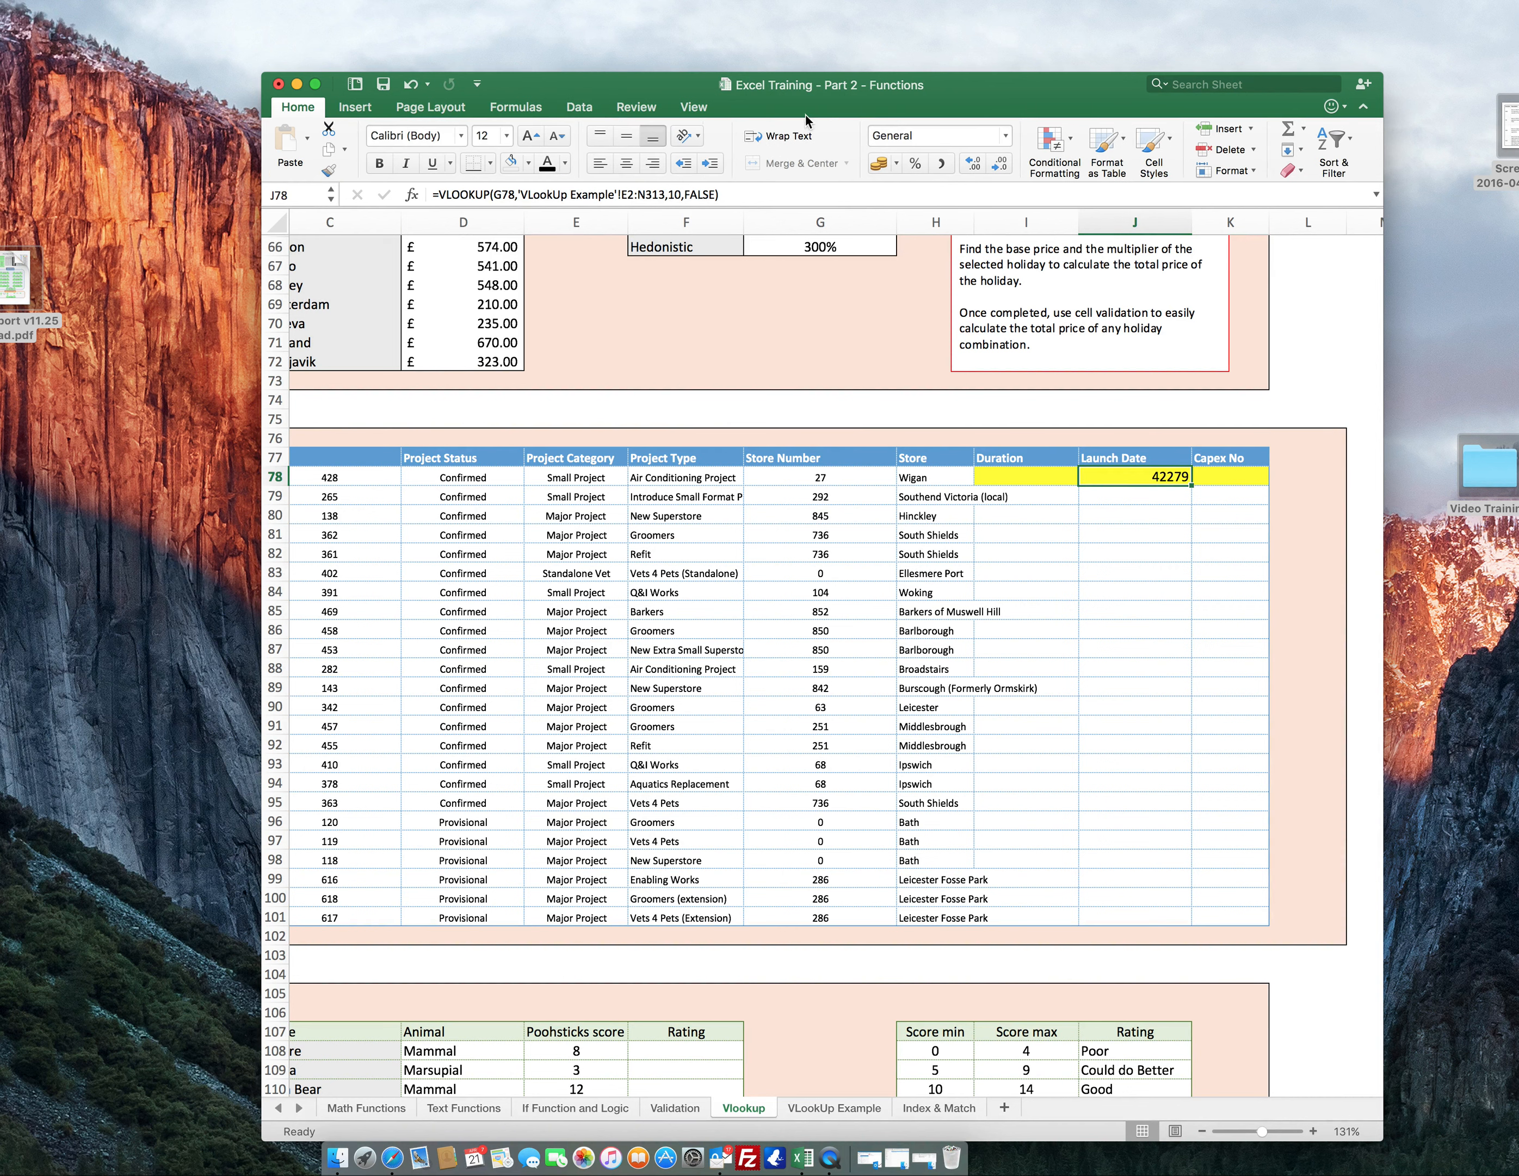
pyautogui.click(1005, 135)
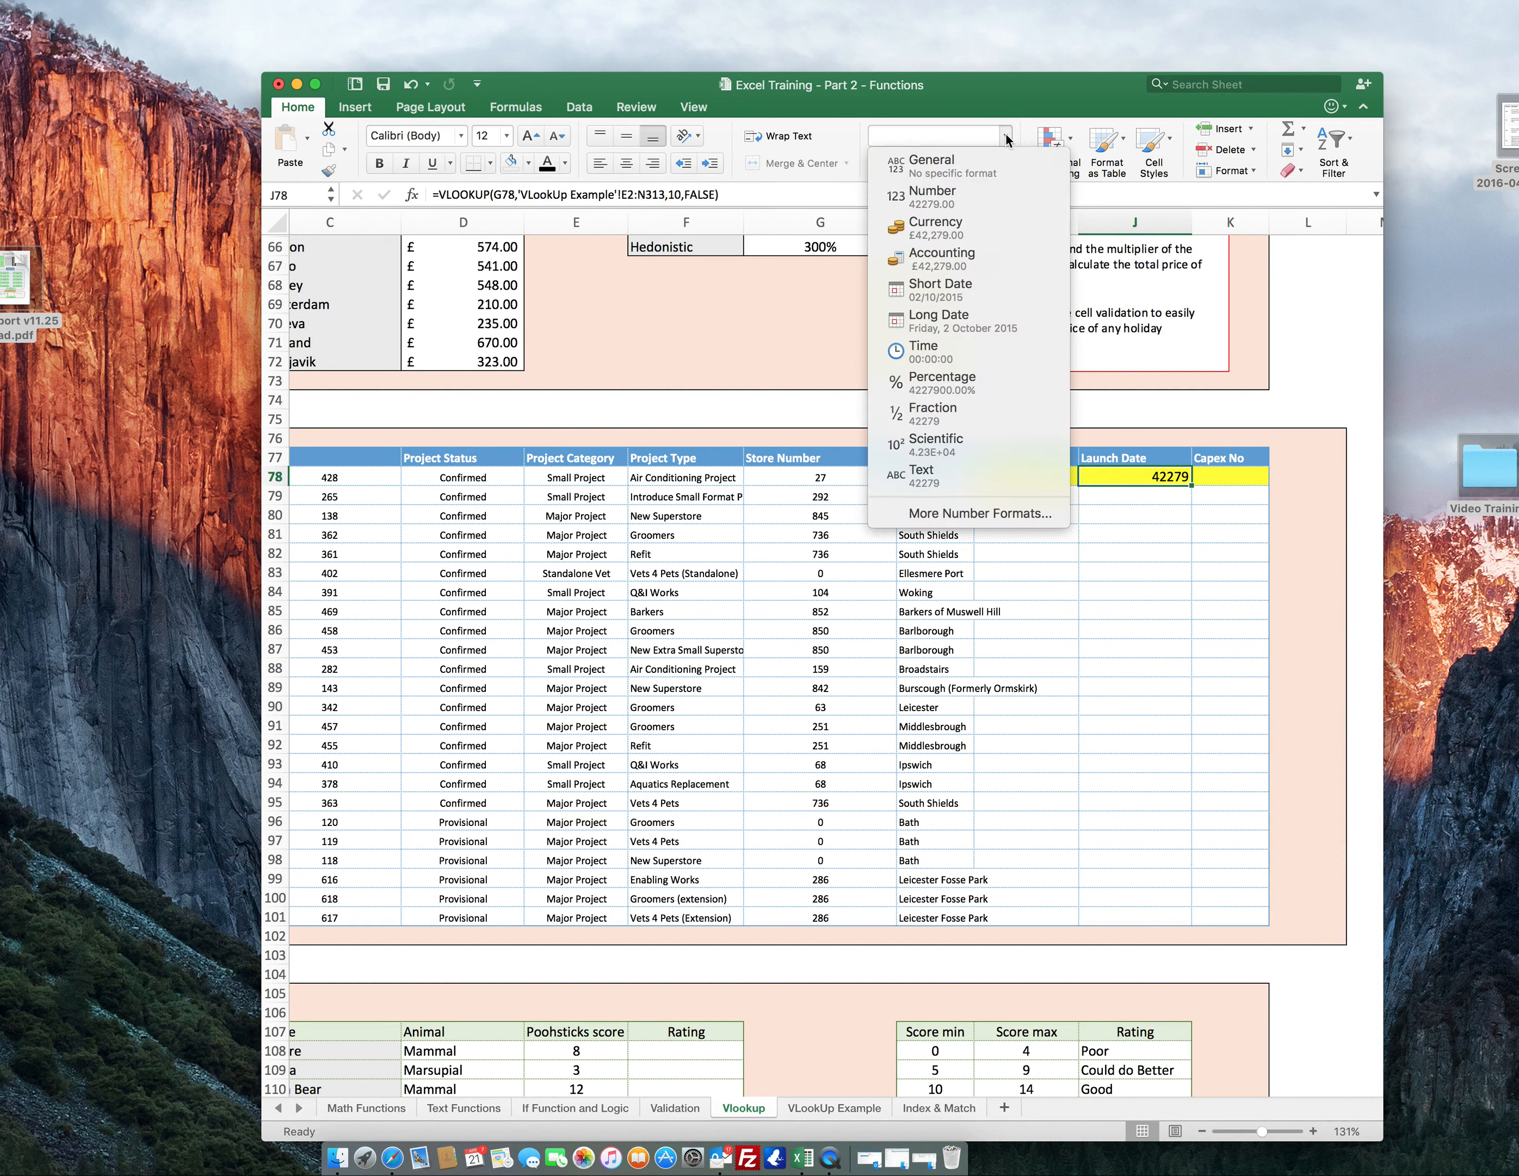
pyautogui.click(972, 301)
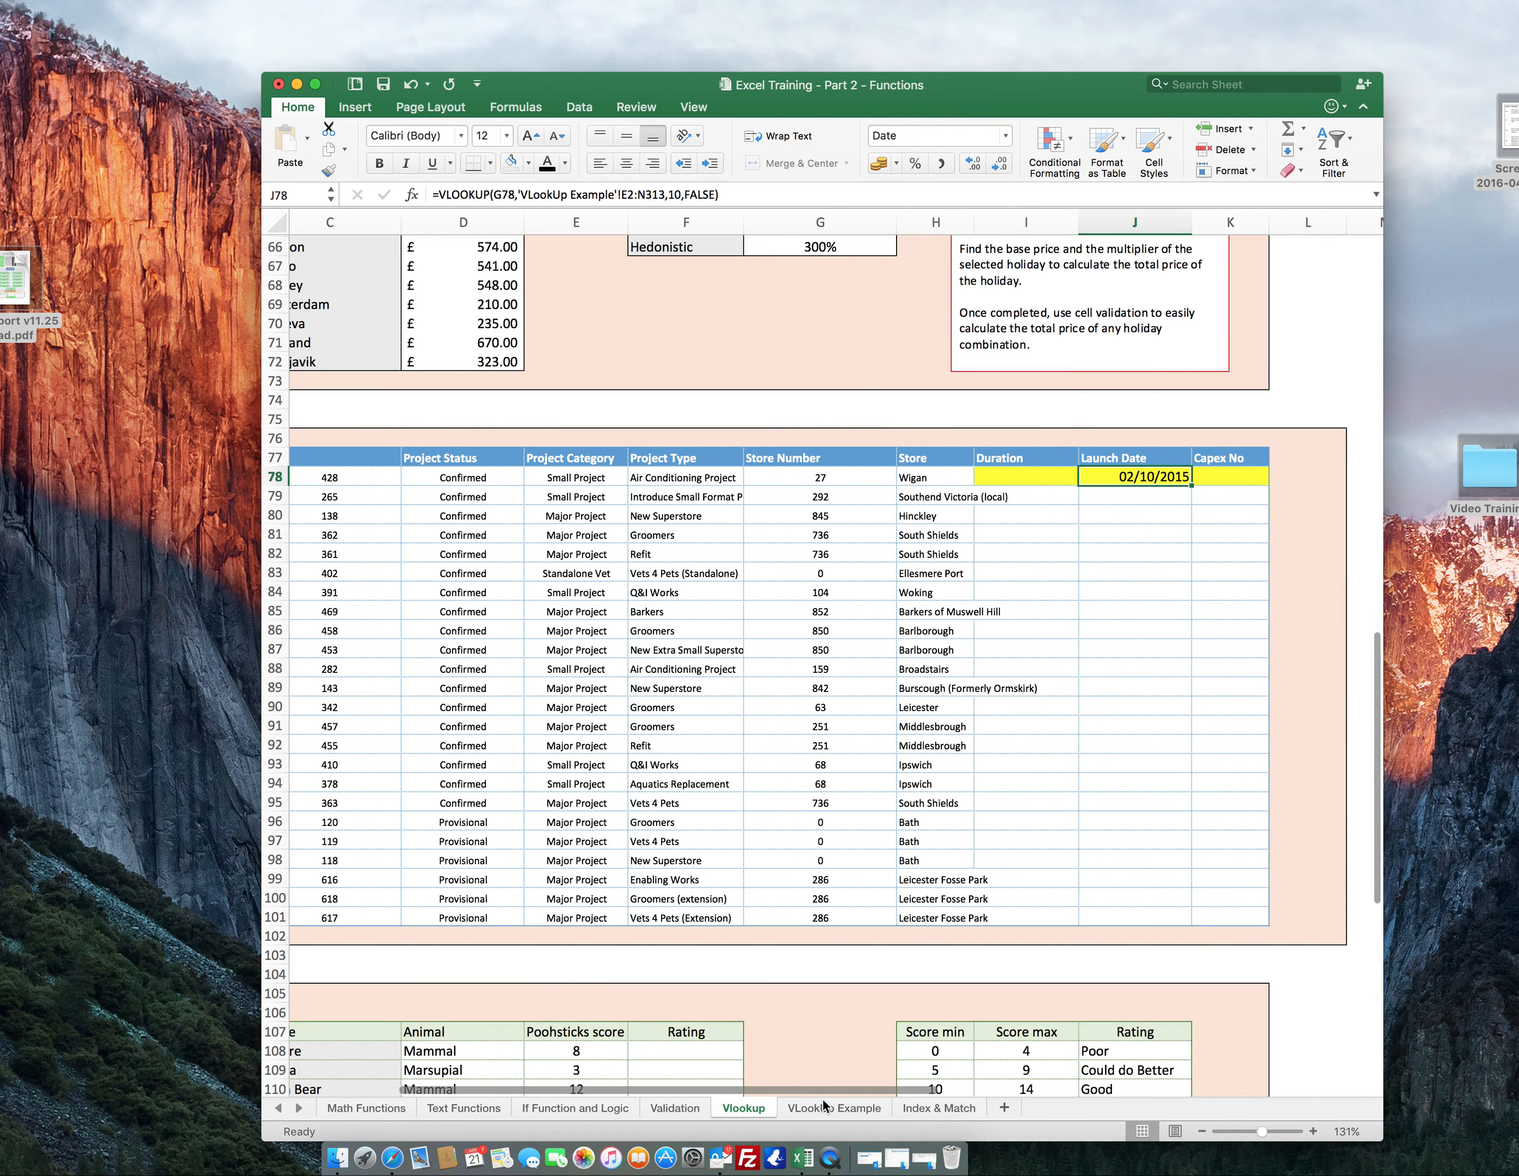
# Check the Wigan project's row 11 on the VLookUp Example sheet across to its Launch Date.
pyautogui.click(848, 1105)
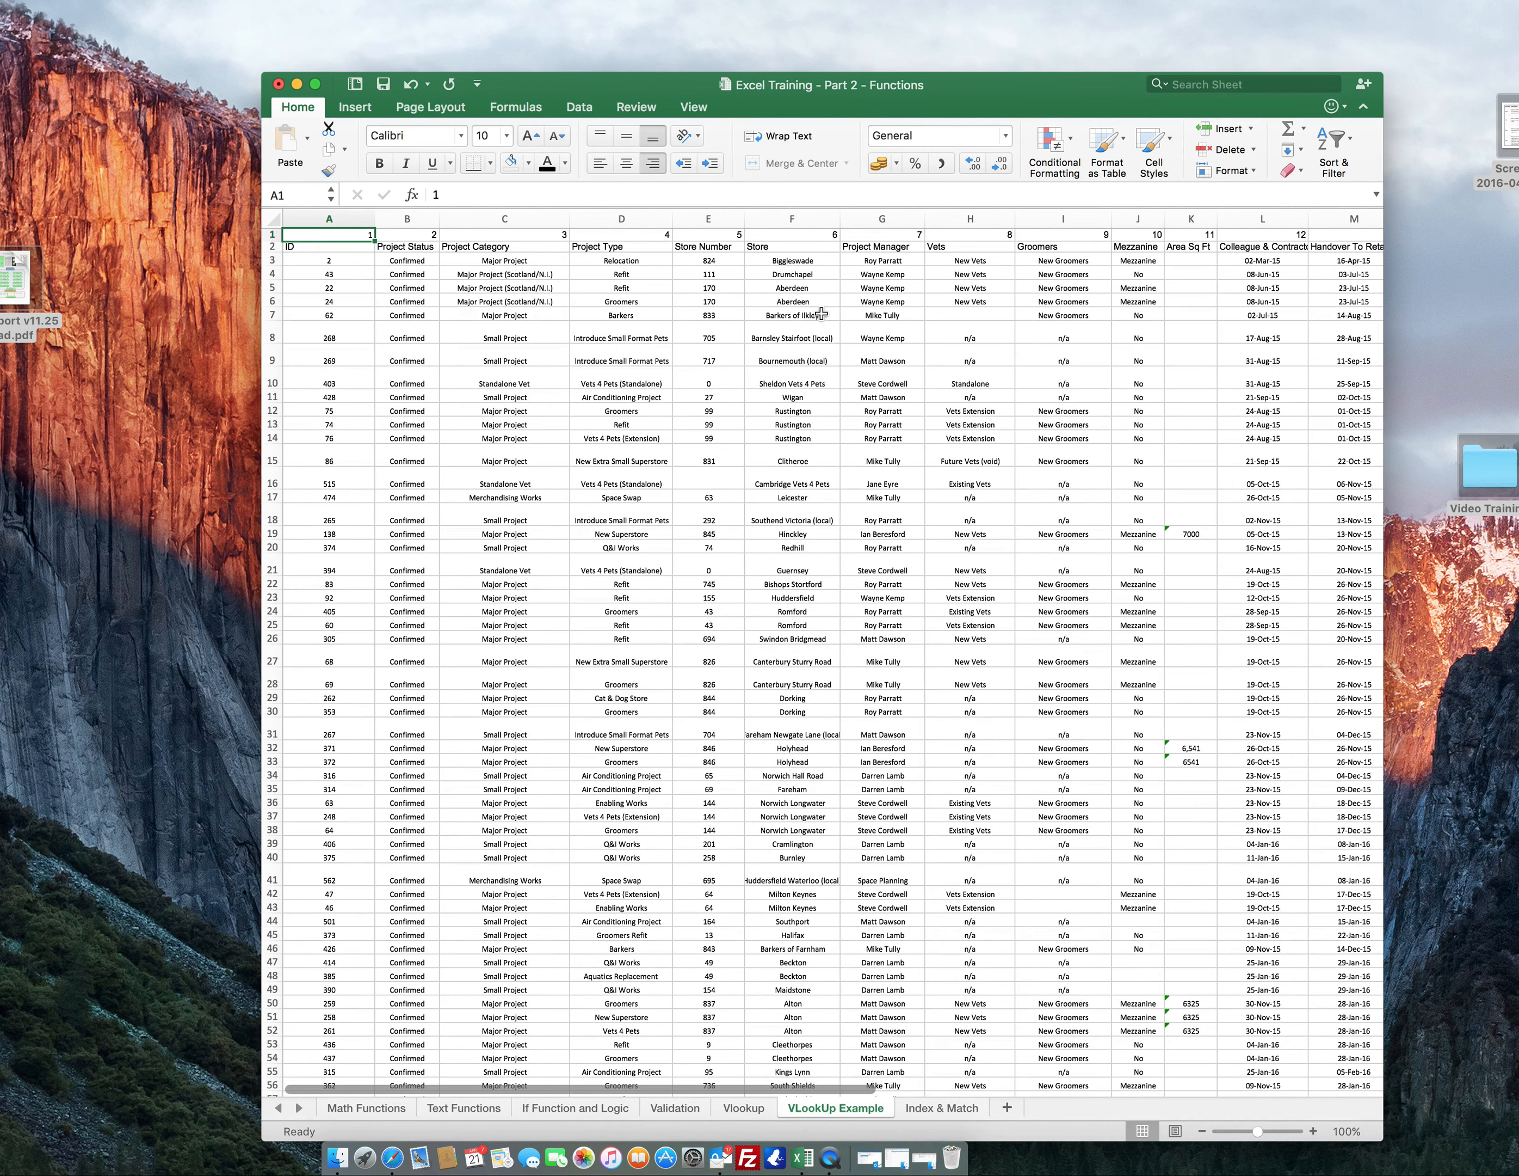
pyautogui.click(270, 397)
pyautogui.hscroll(5, 623, 448)
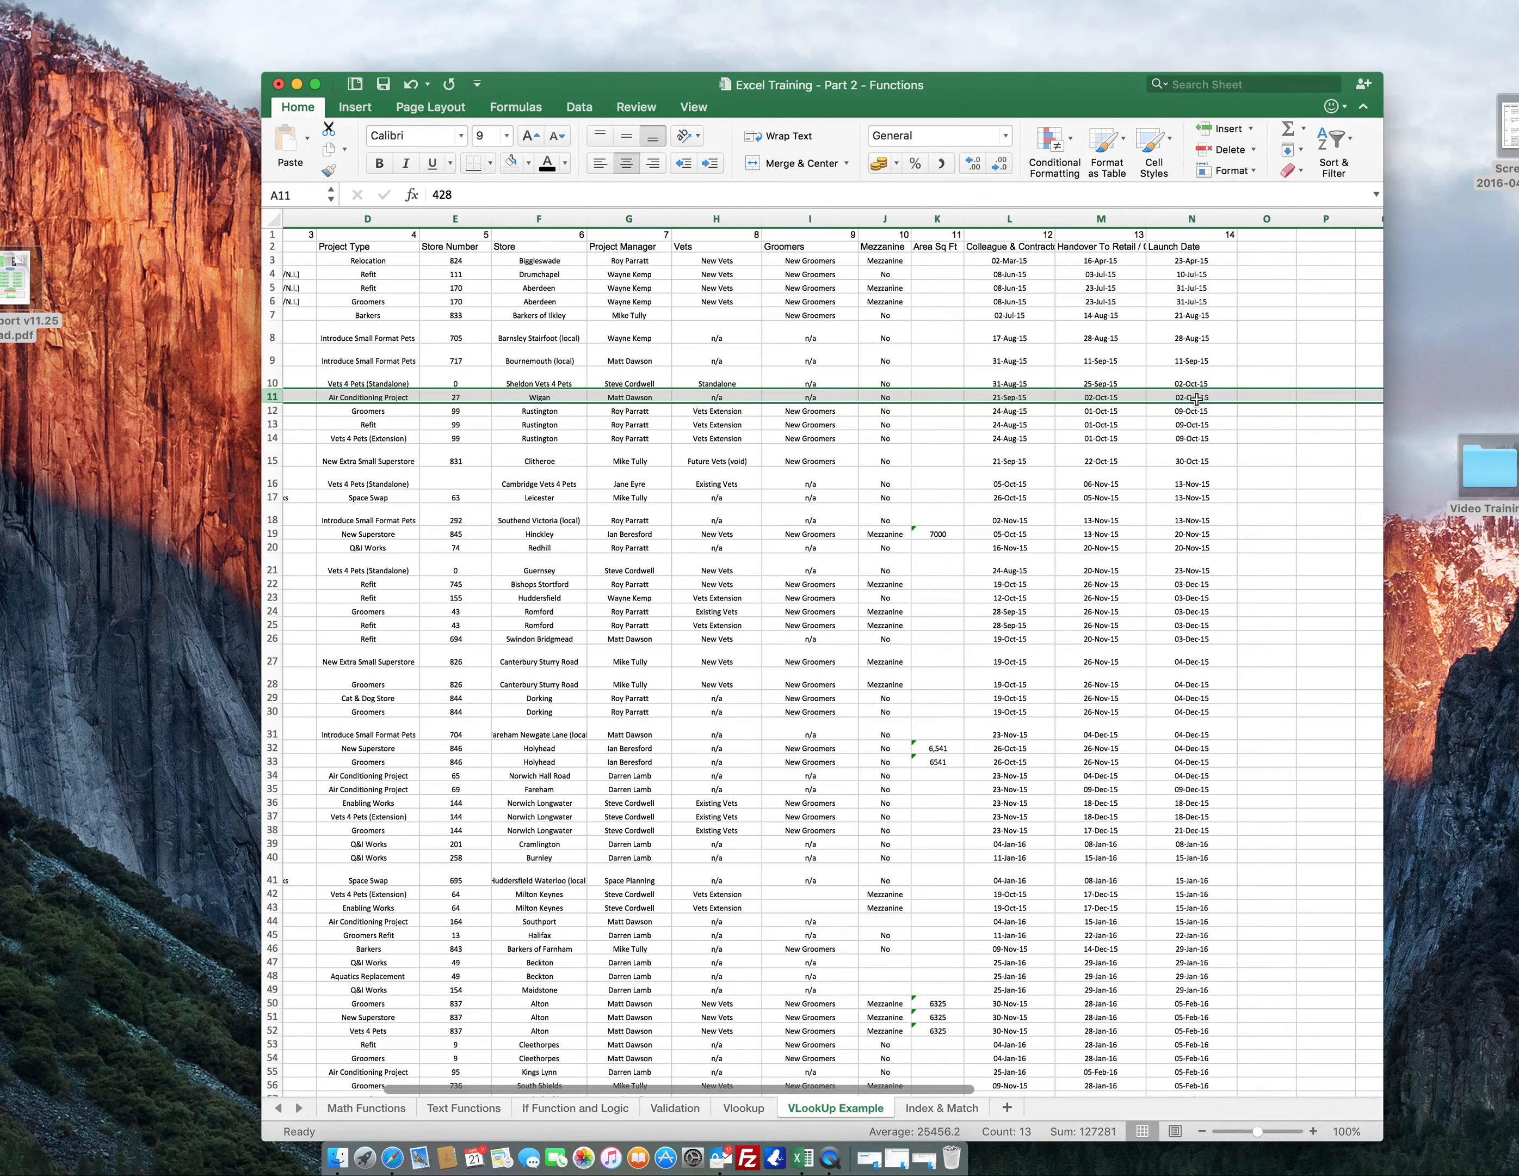
pyautogui.hscroll(-5, 1196, 399)
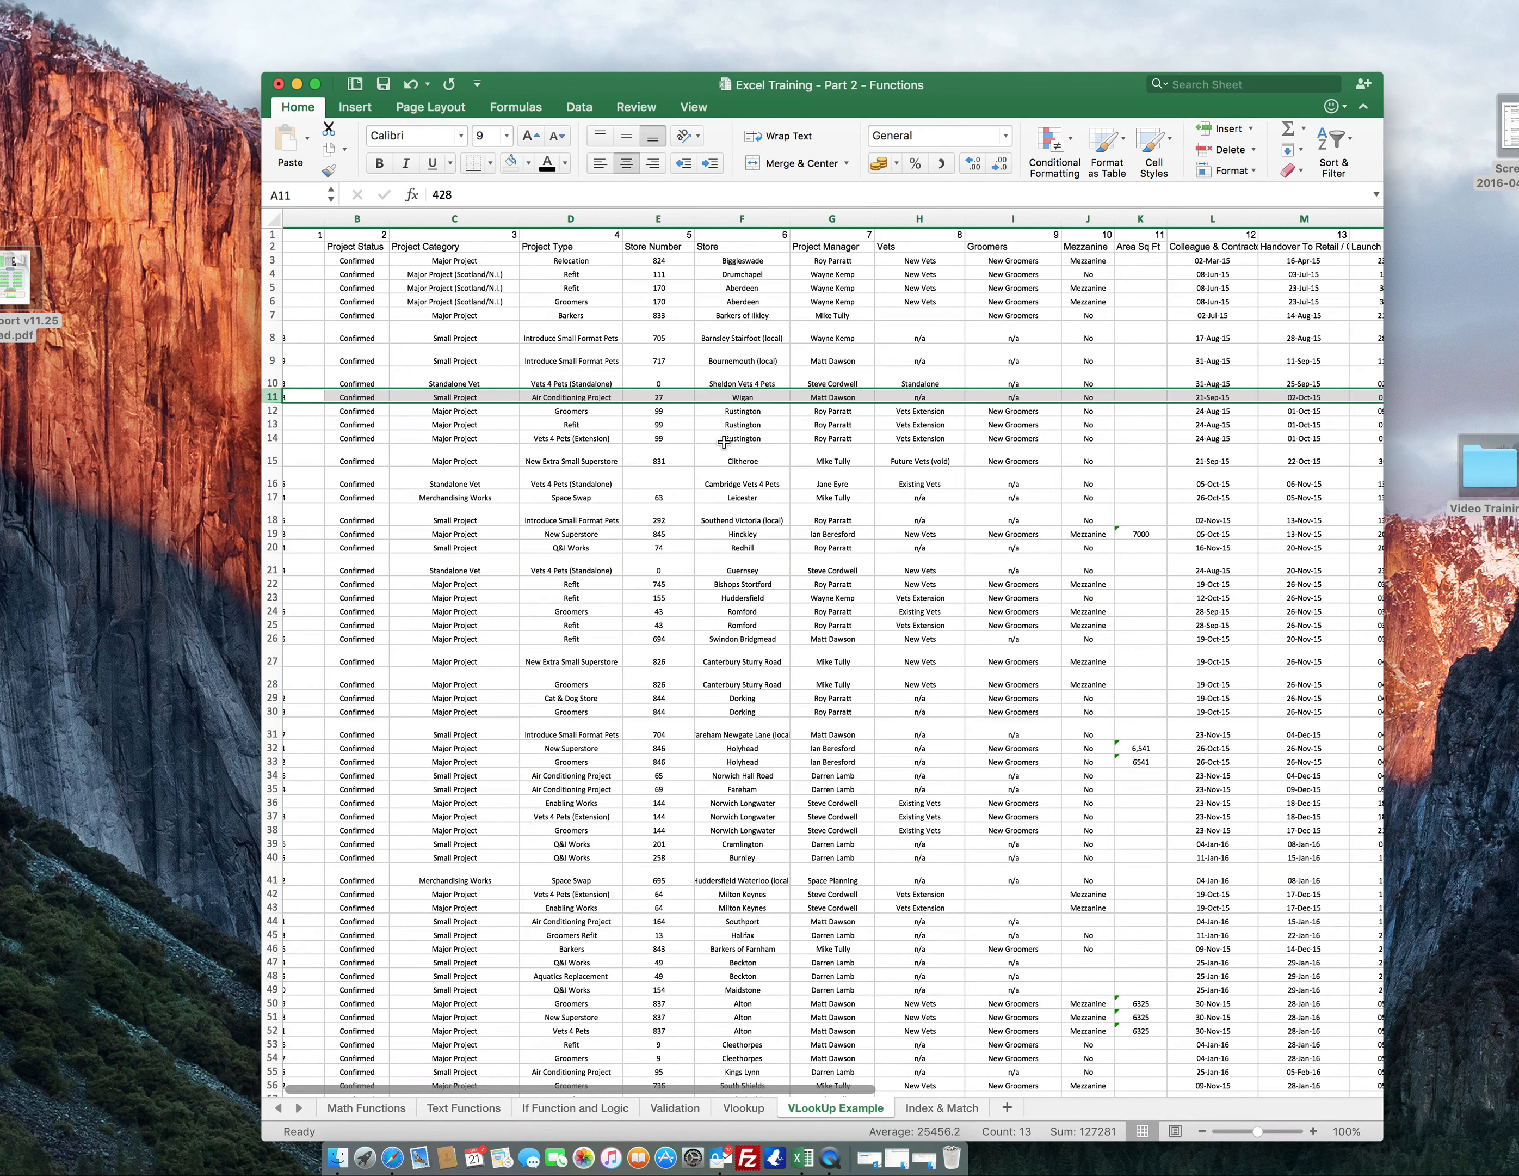
# Examine the repeated Rustington entries for store number 99, from row 12, across to their Launch Dates.
pyautogui.click(273, 410)
pyautogui.hscroll(3, 631, 441)
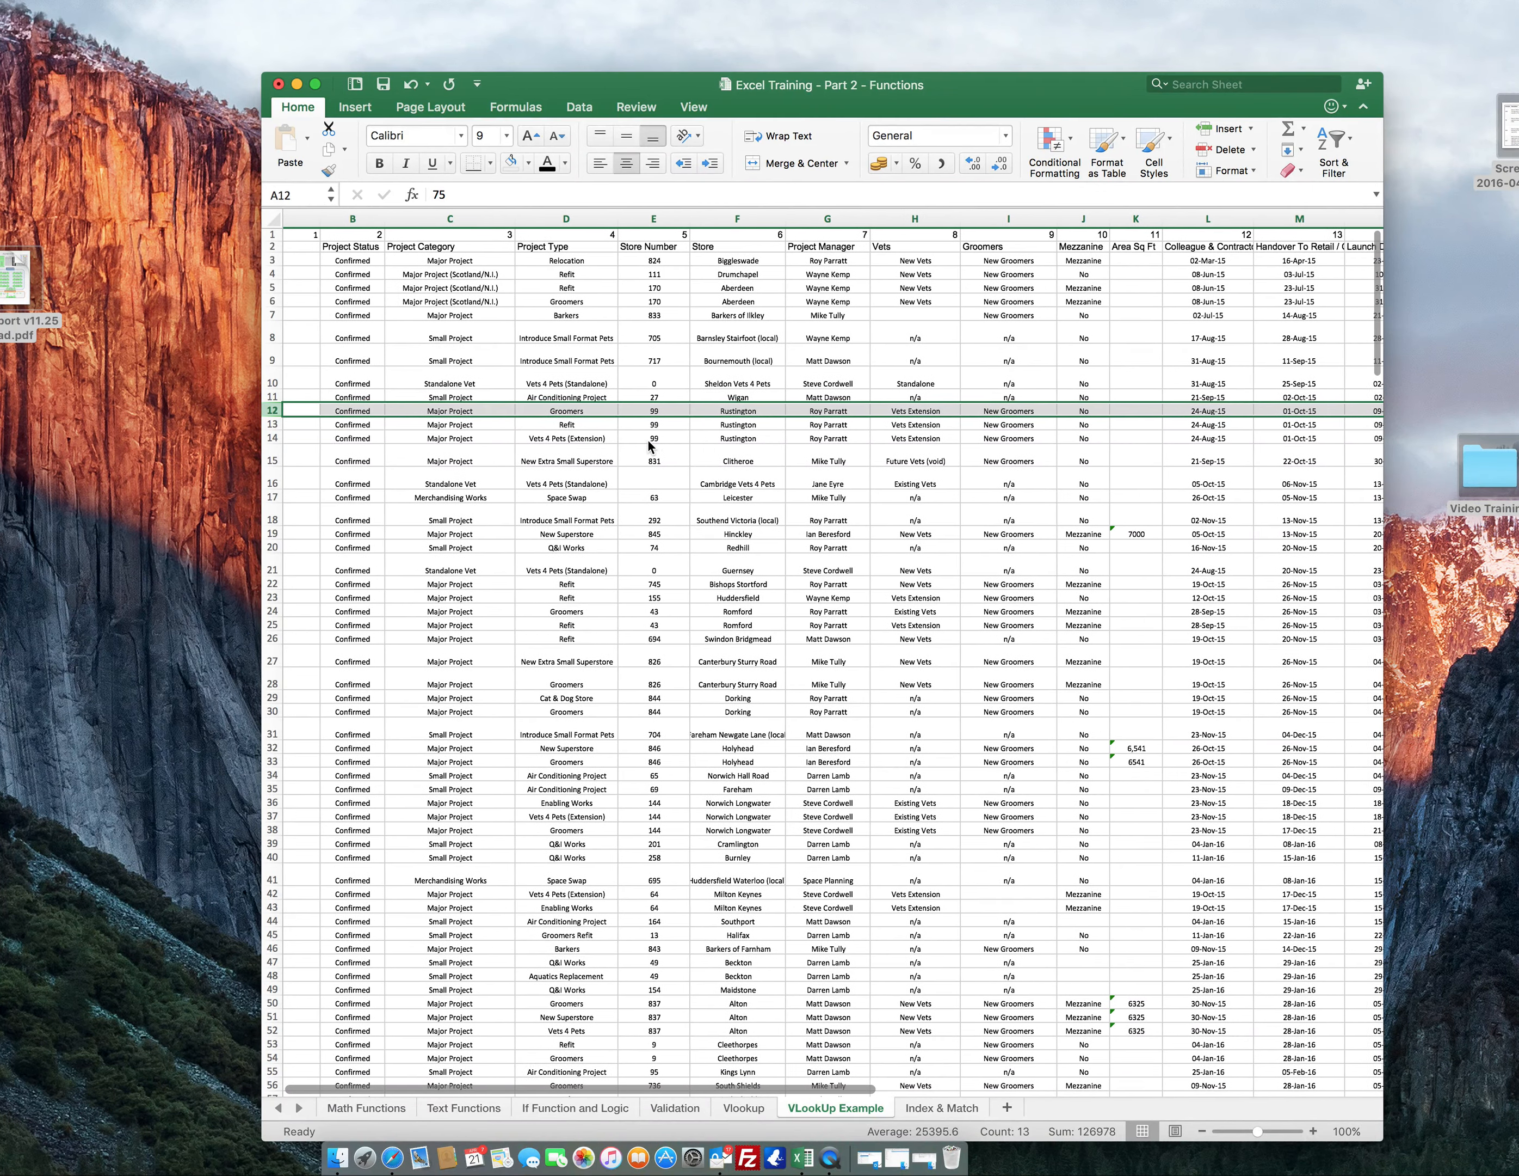
pyautogui.hscroll(-3, 648, 439)
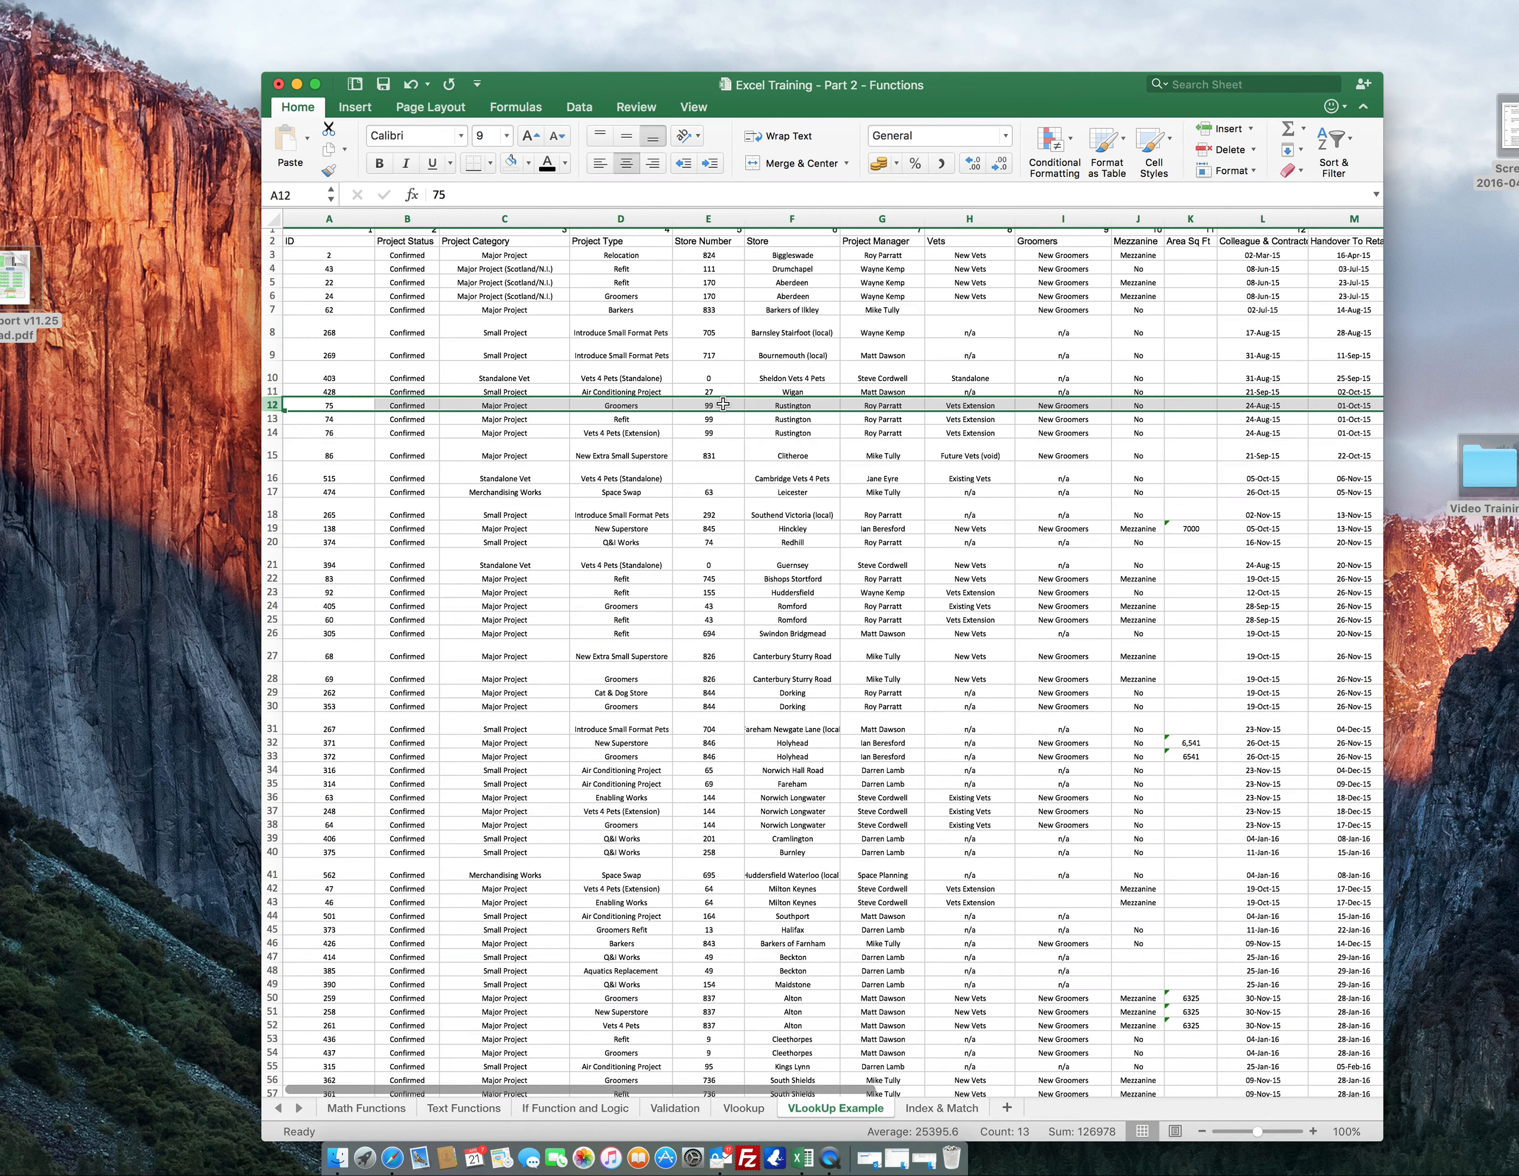
pyautogui.hscroll(5, 723, 404)
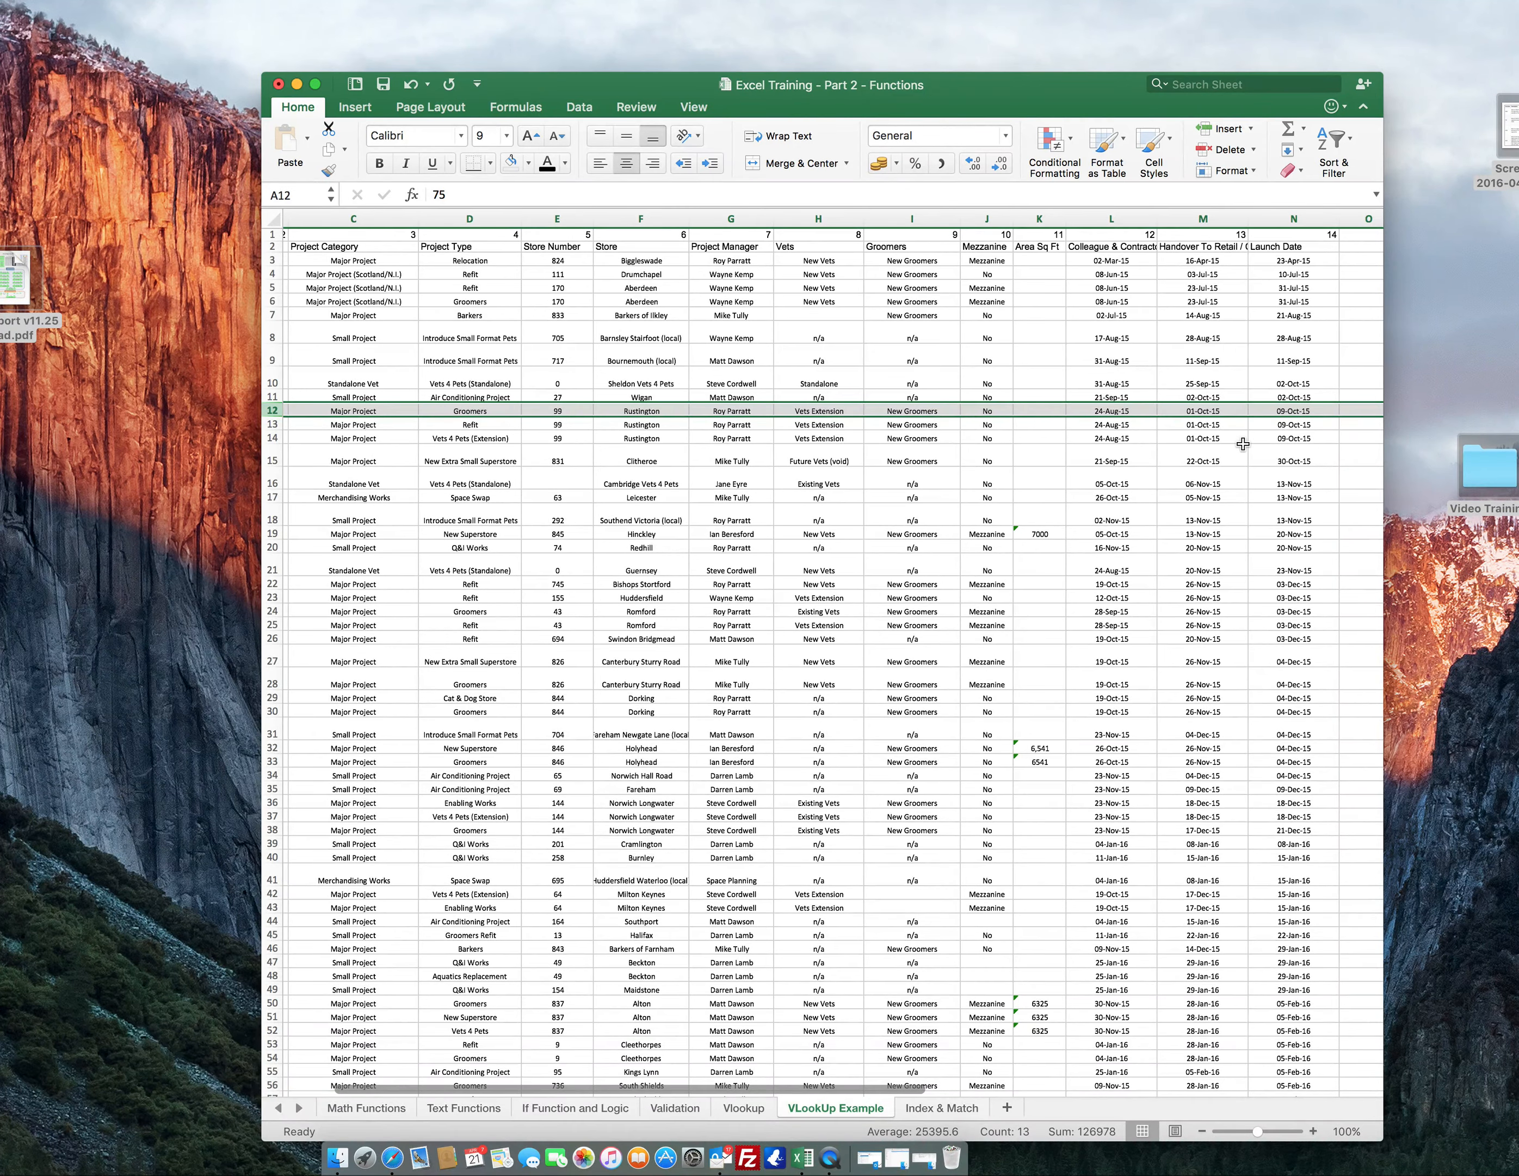
pyautogui.hscroll(-5, 1242, 443)
pyautogui.scroll(-2, 1242, 443)
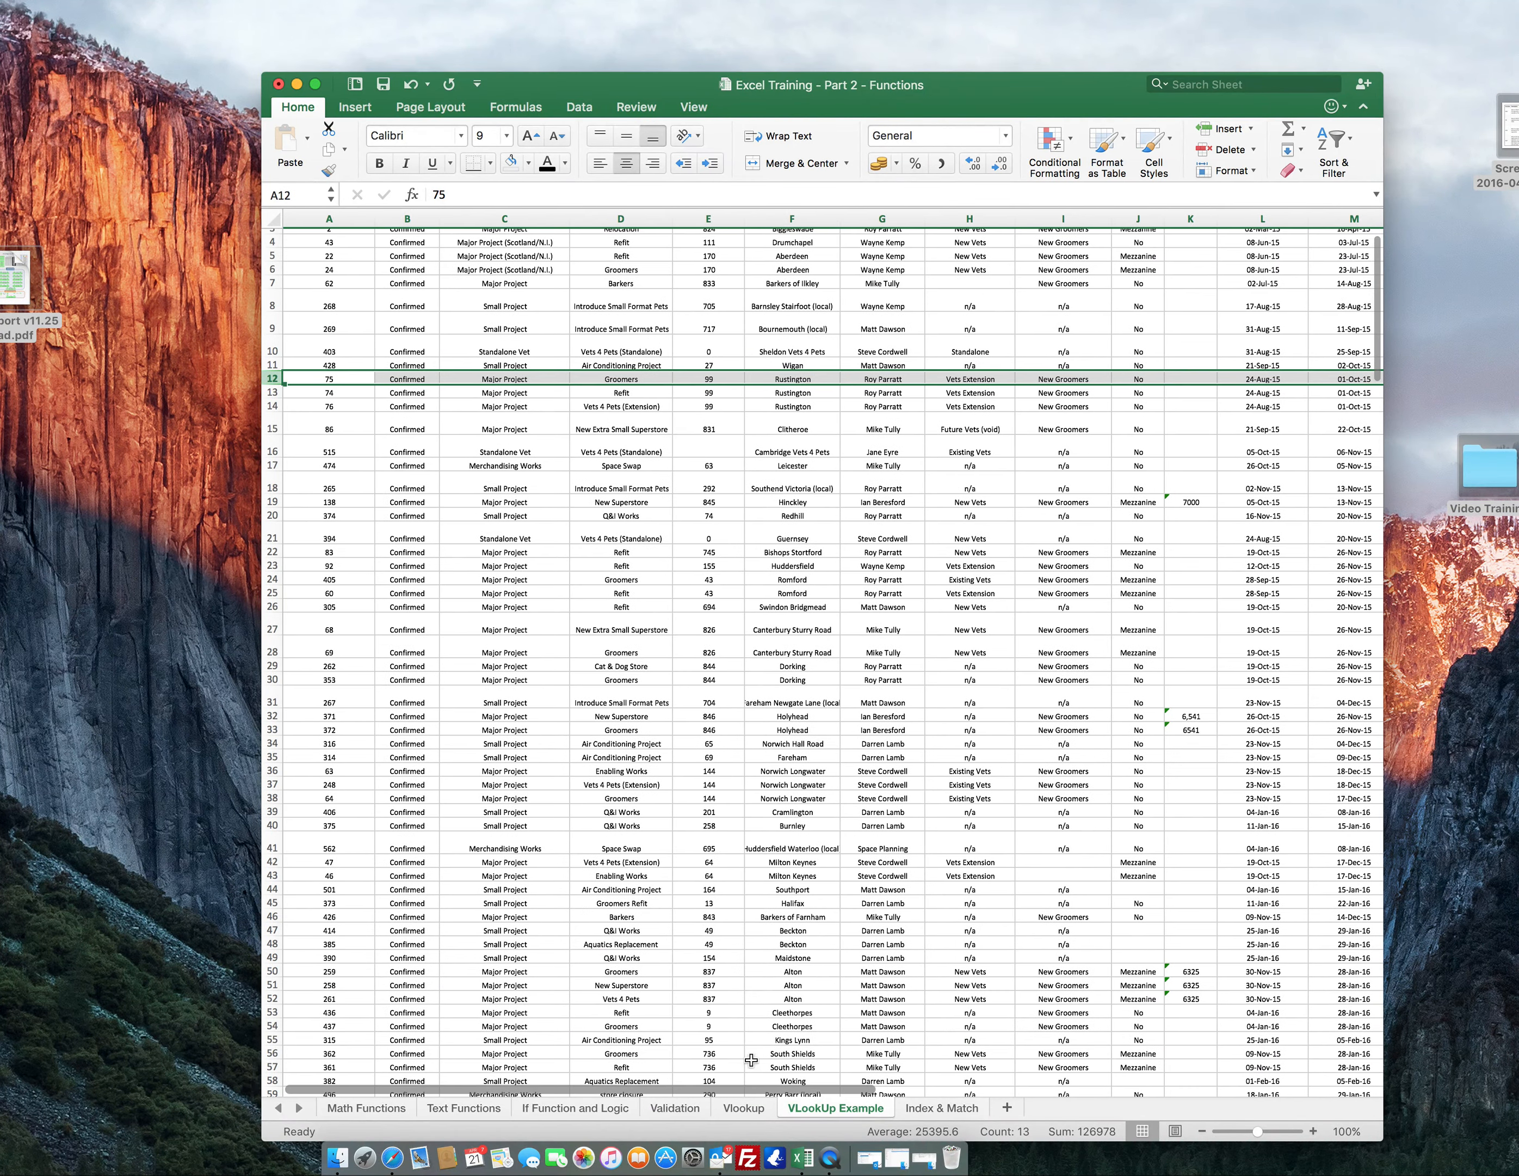
# Review the Poohsticks exercise on the Vlookup sheet, comparing the characters' scores with the score-range rating table.
pyautogui.click(744, 1107)
pyautogui.scroll(-5, 745, 820)
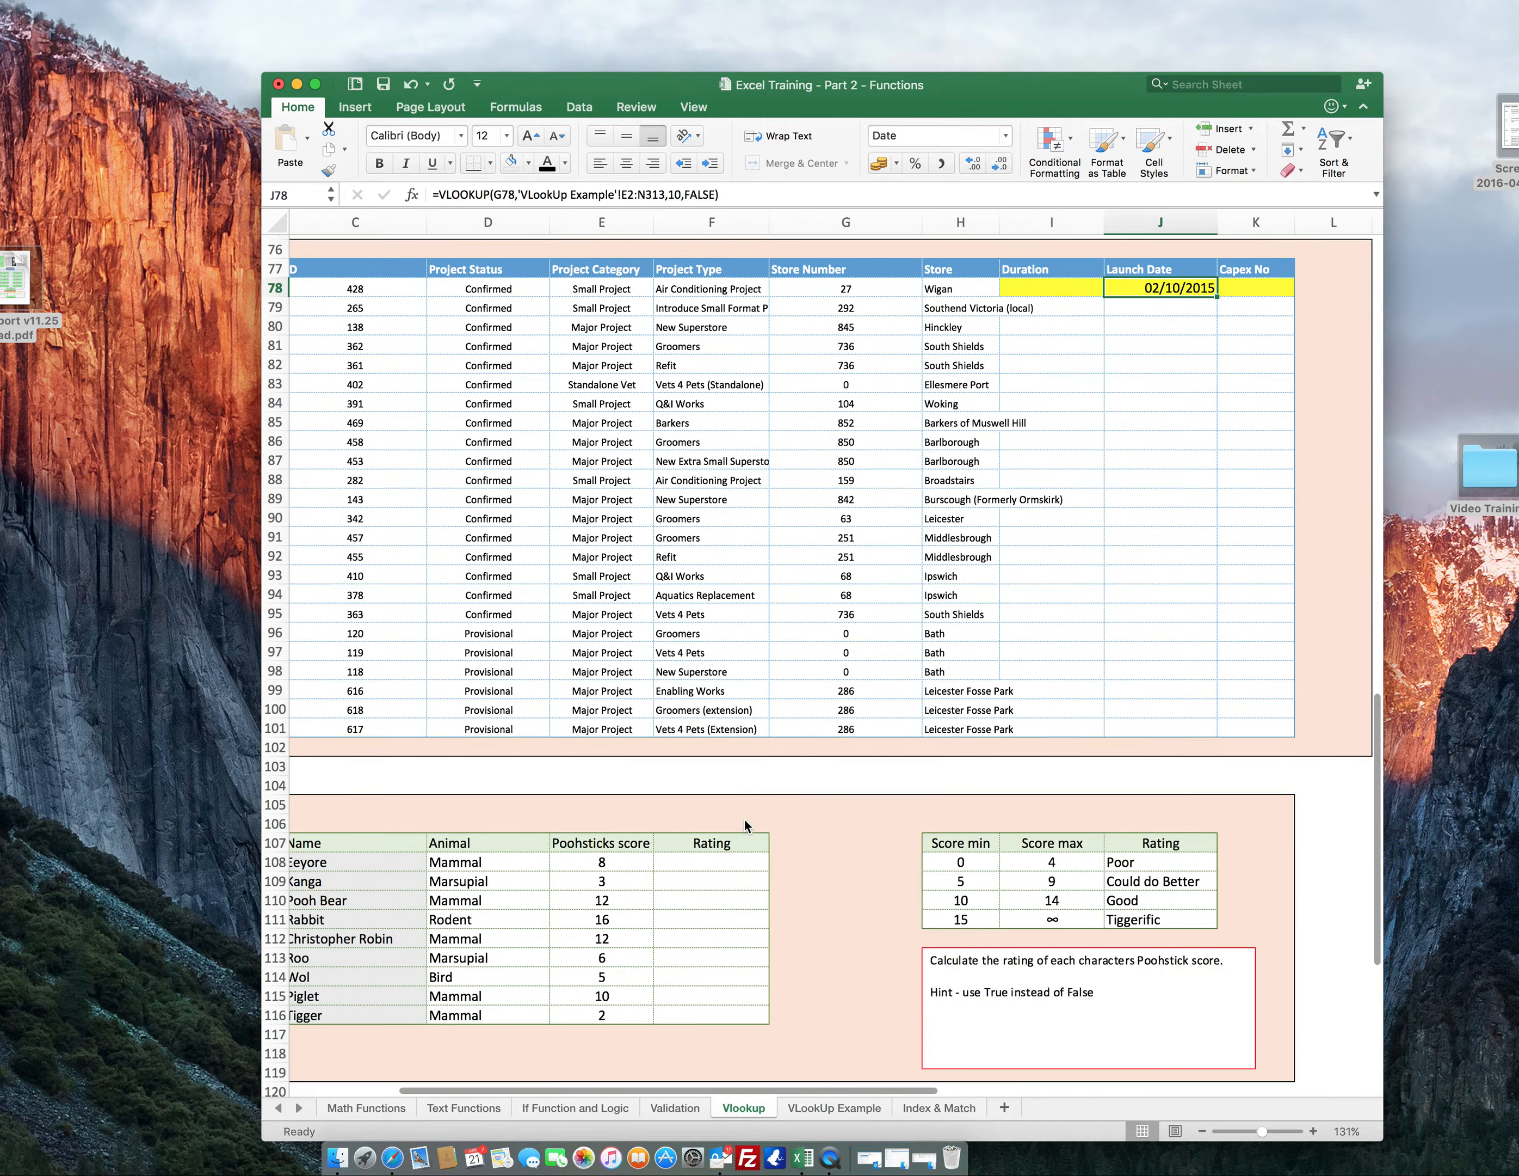
pyautogui.scroll(-5, 744, 820)
pyautogui.hscroll(-2, 745, 819)
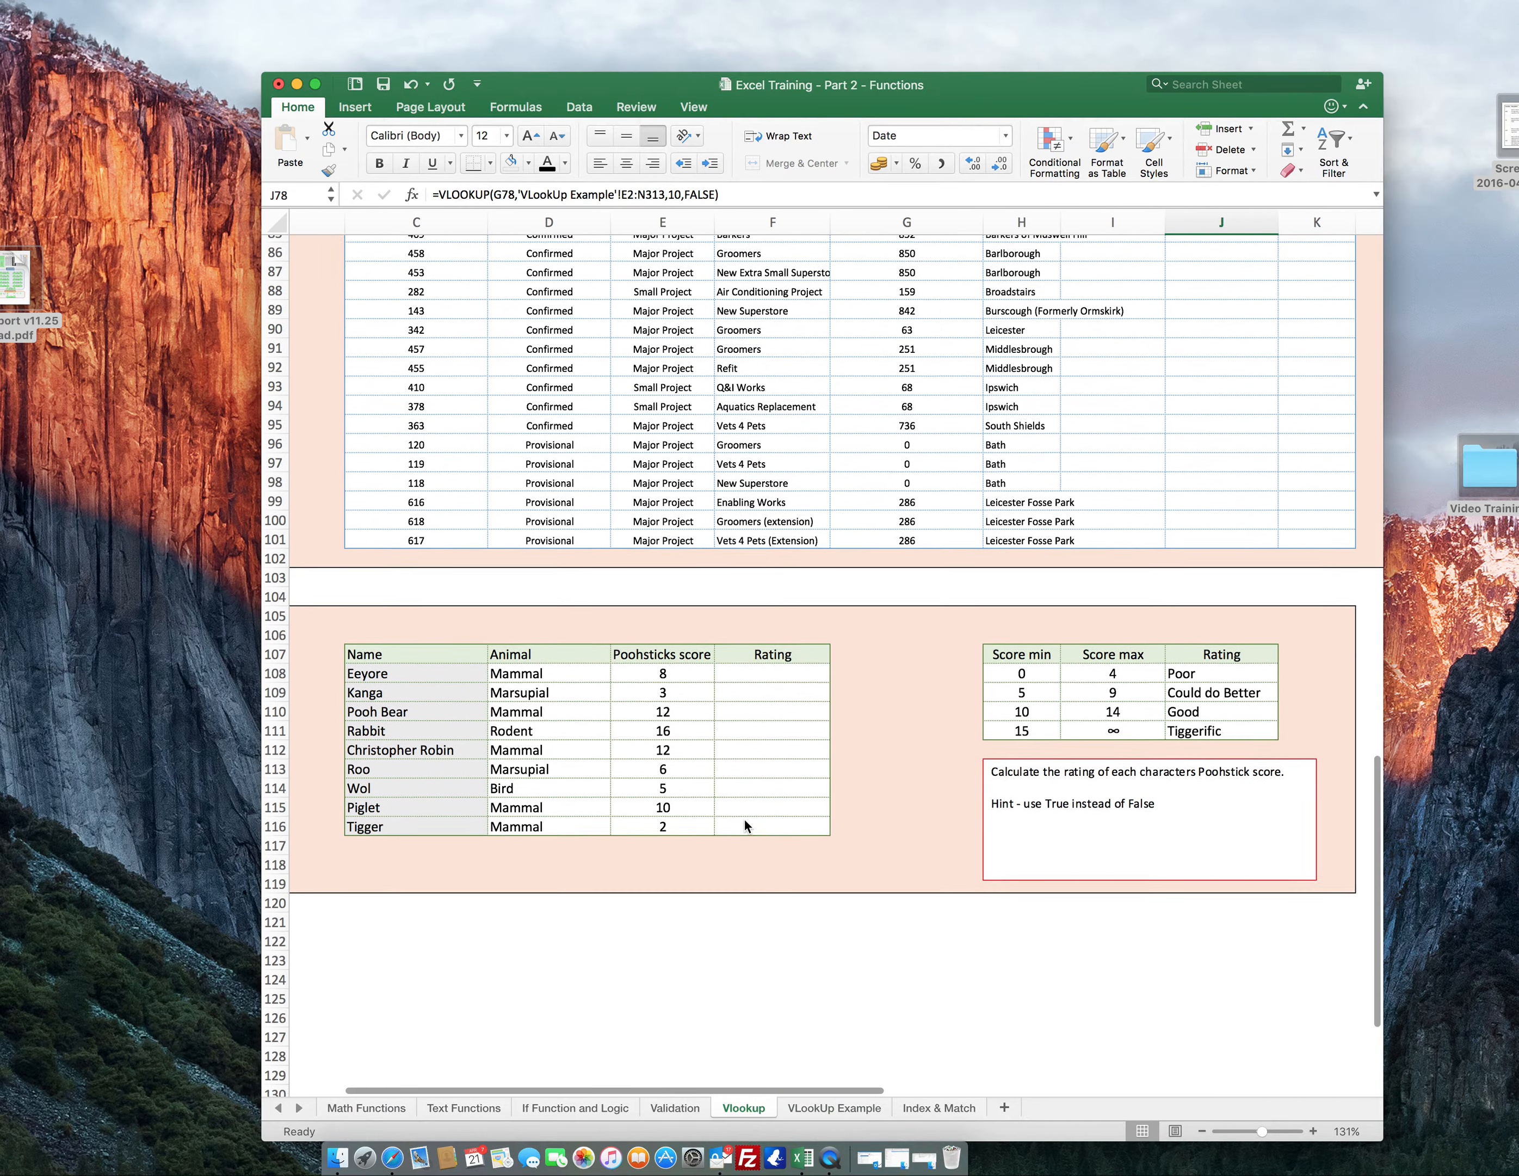
pyautogui.scroll(-5, 744, 819)
pyautogui.hscroll(1, 744, 820)
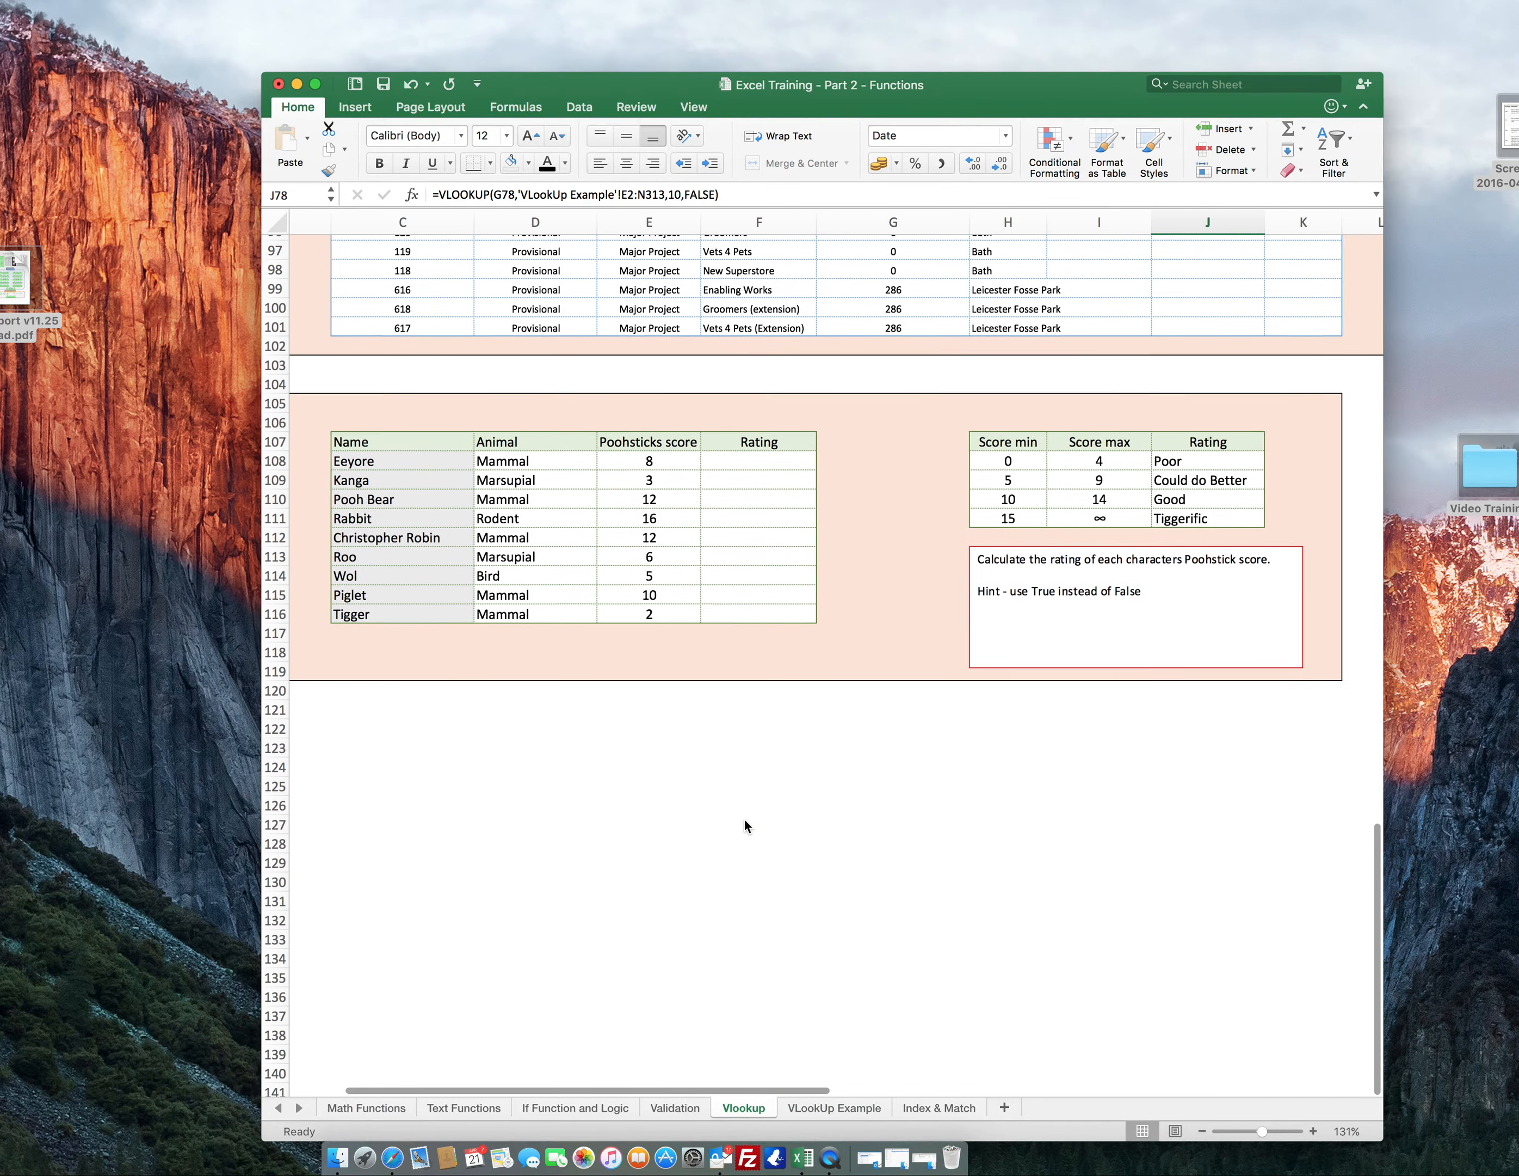
pyautogui.scroll(-2, 744, 819)
pyautogui.hscroll(-1, 745, 820)
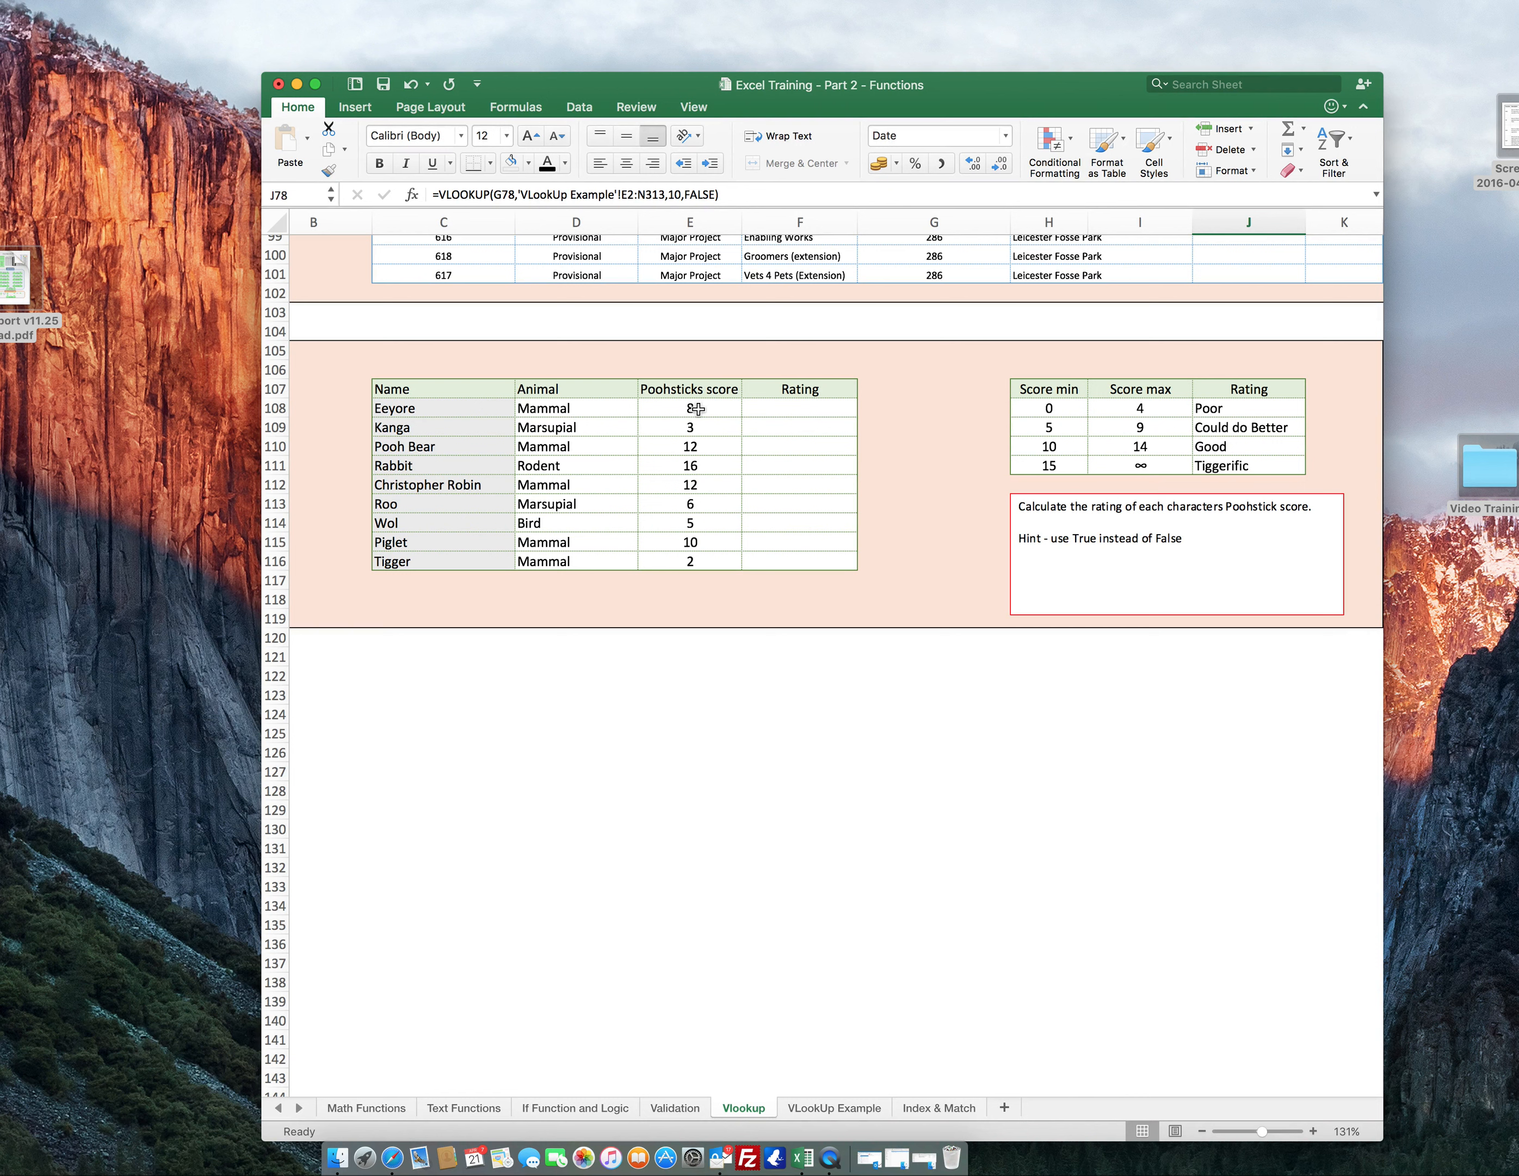
pyautogui.click(789, 405)
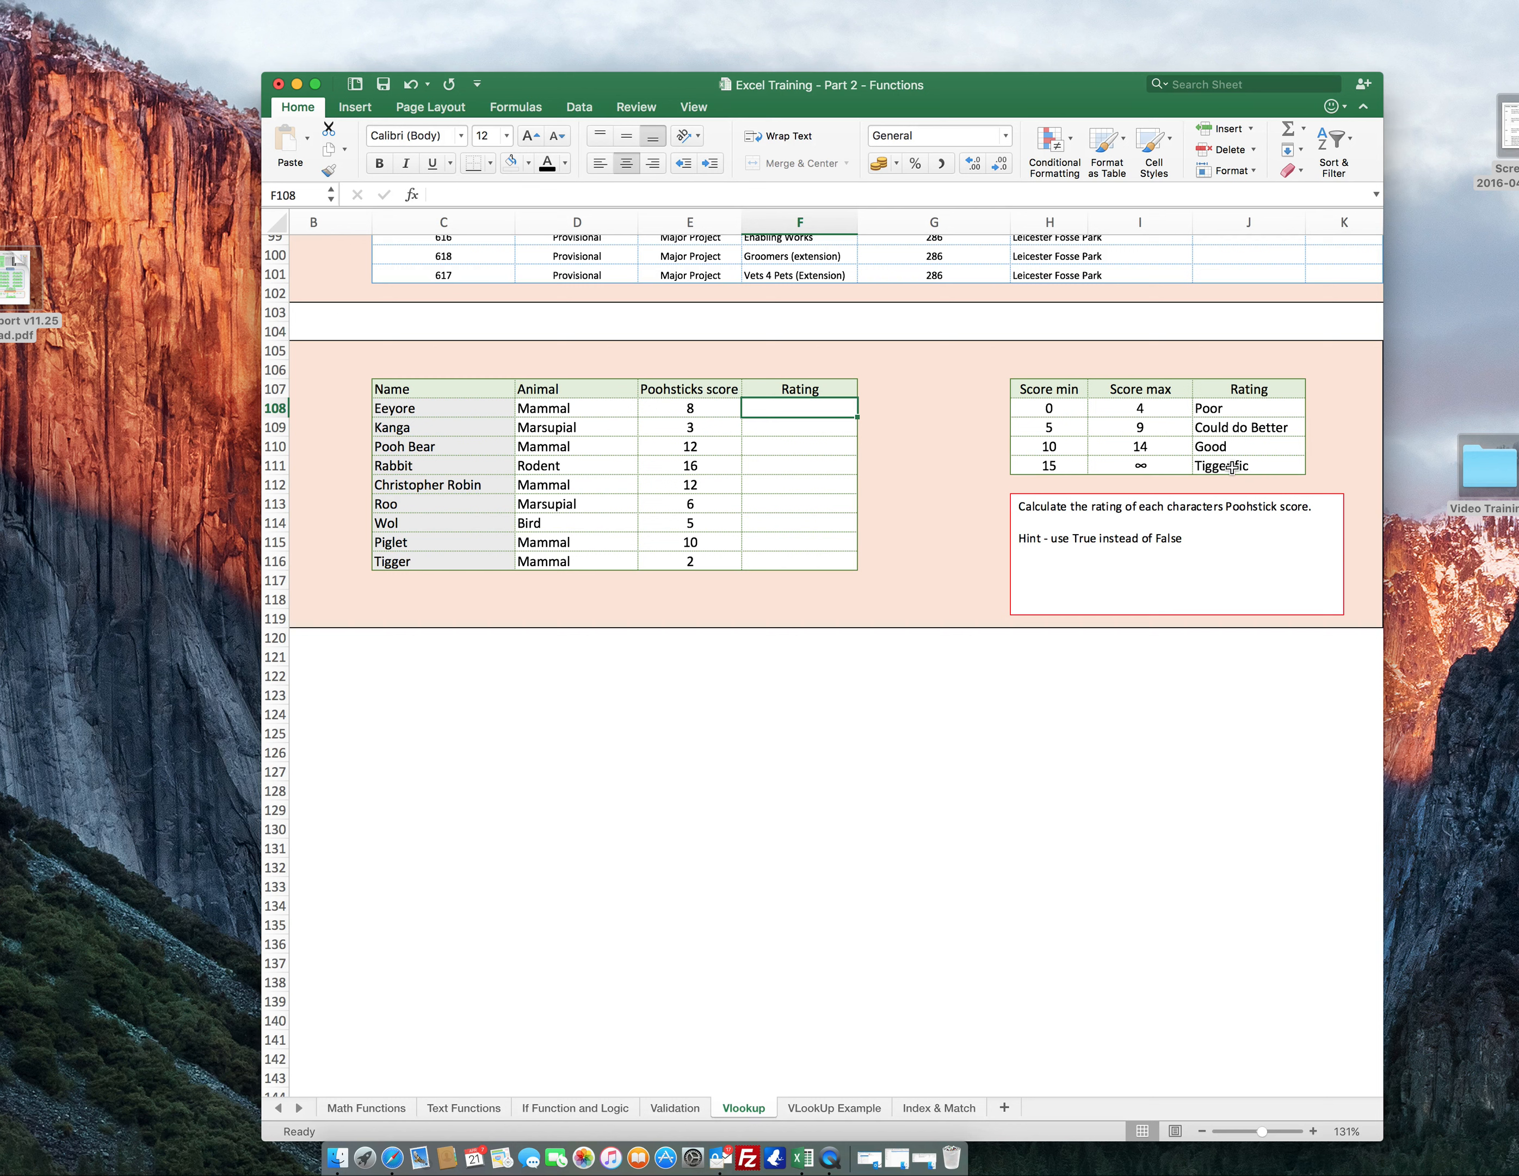
pyautogui.click(681, 409)
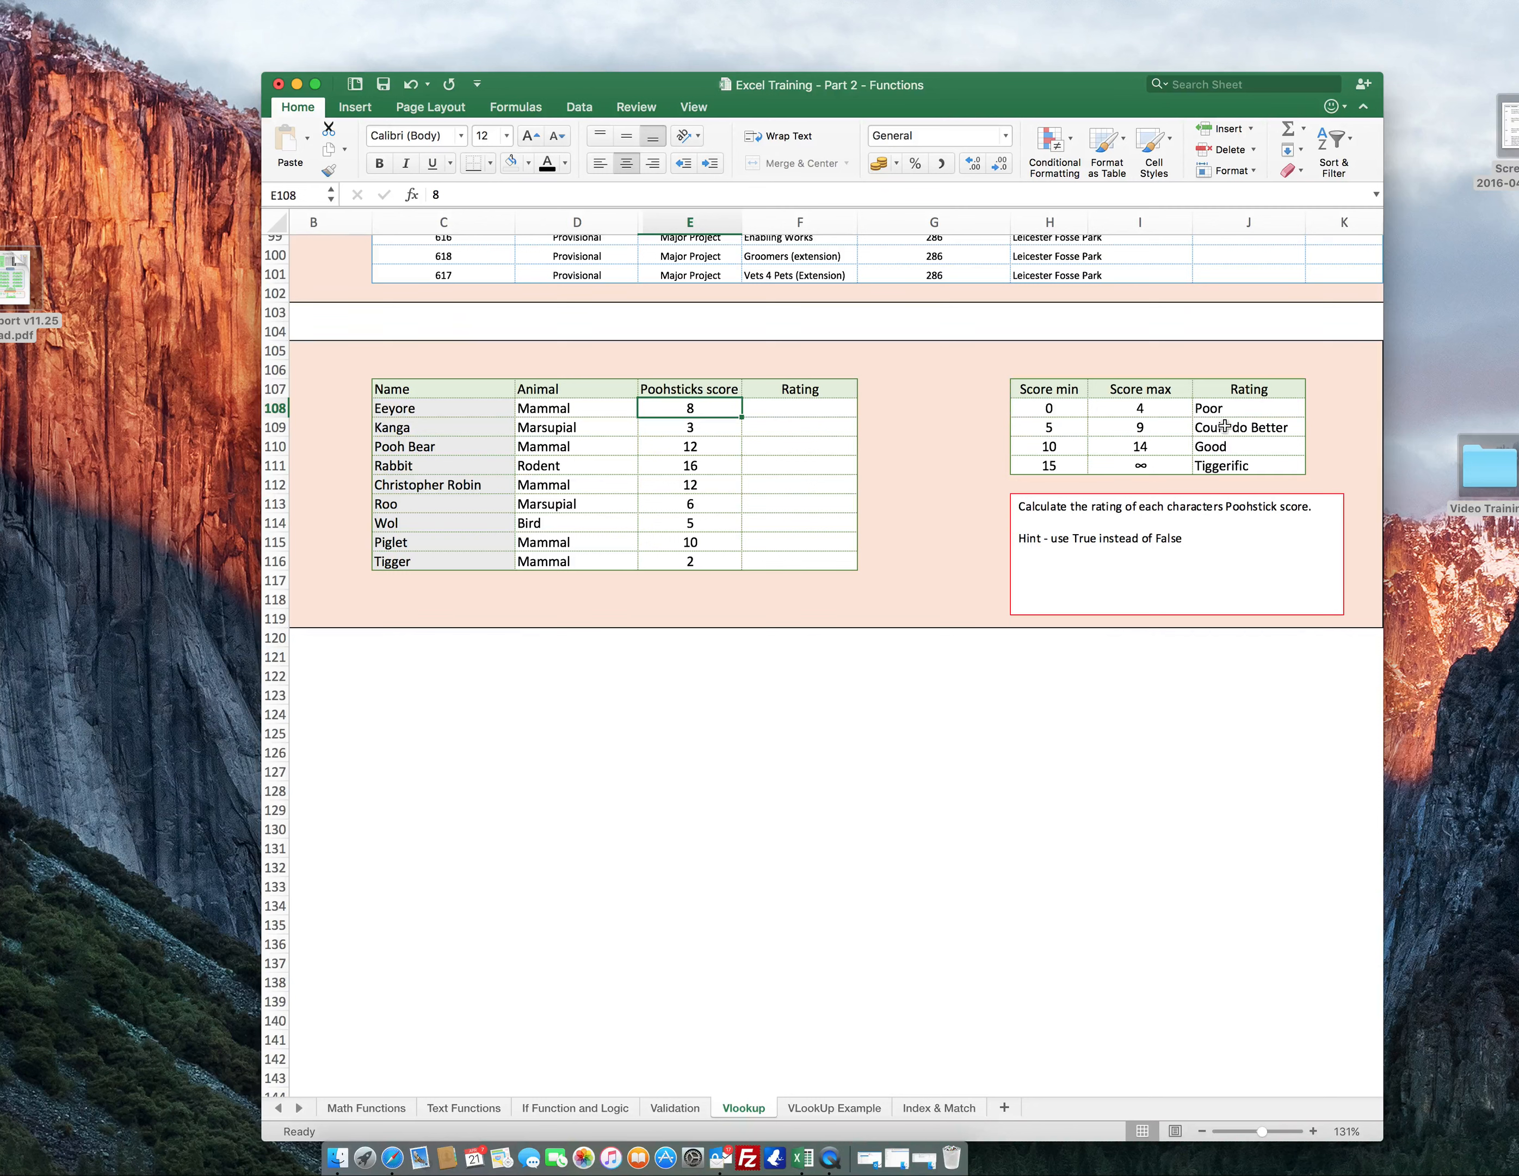
pyautogui.click(764, 410)
pyautogui.write('=vlookup(')
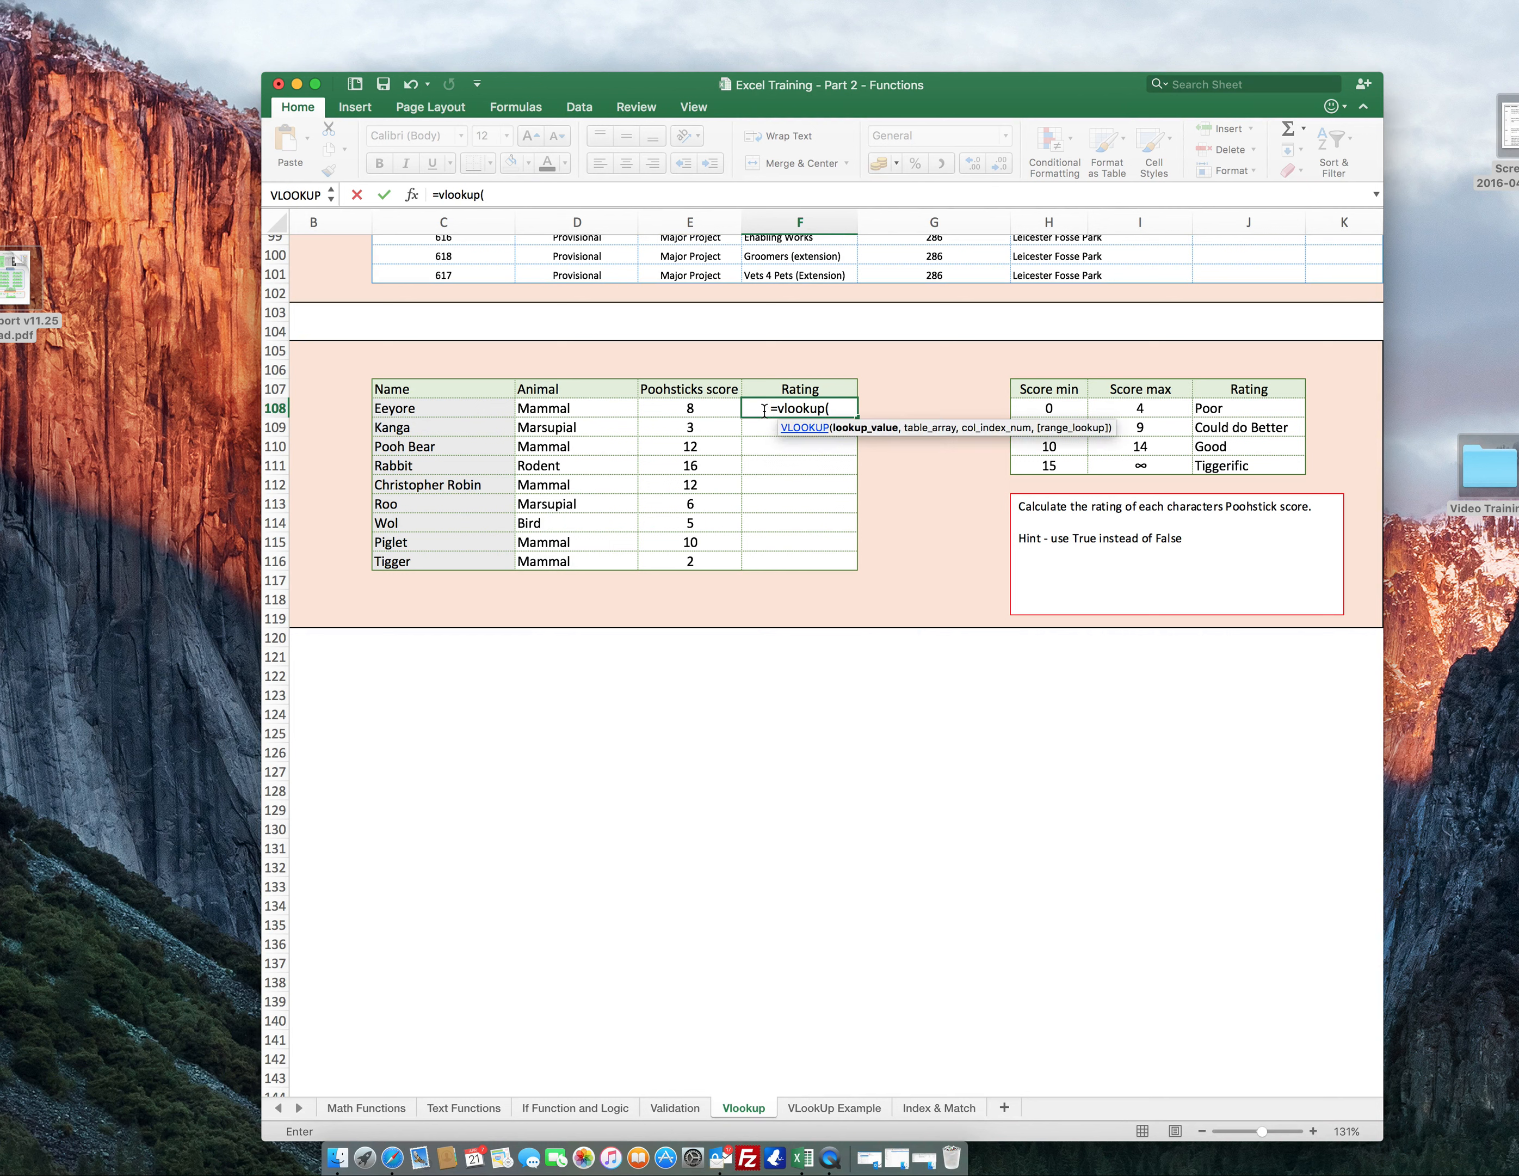
pyautogui.click(708, 409)
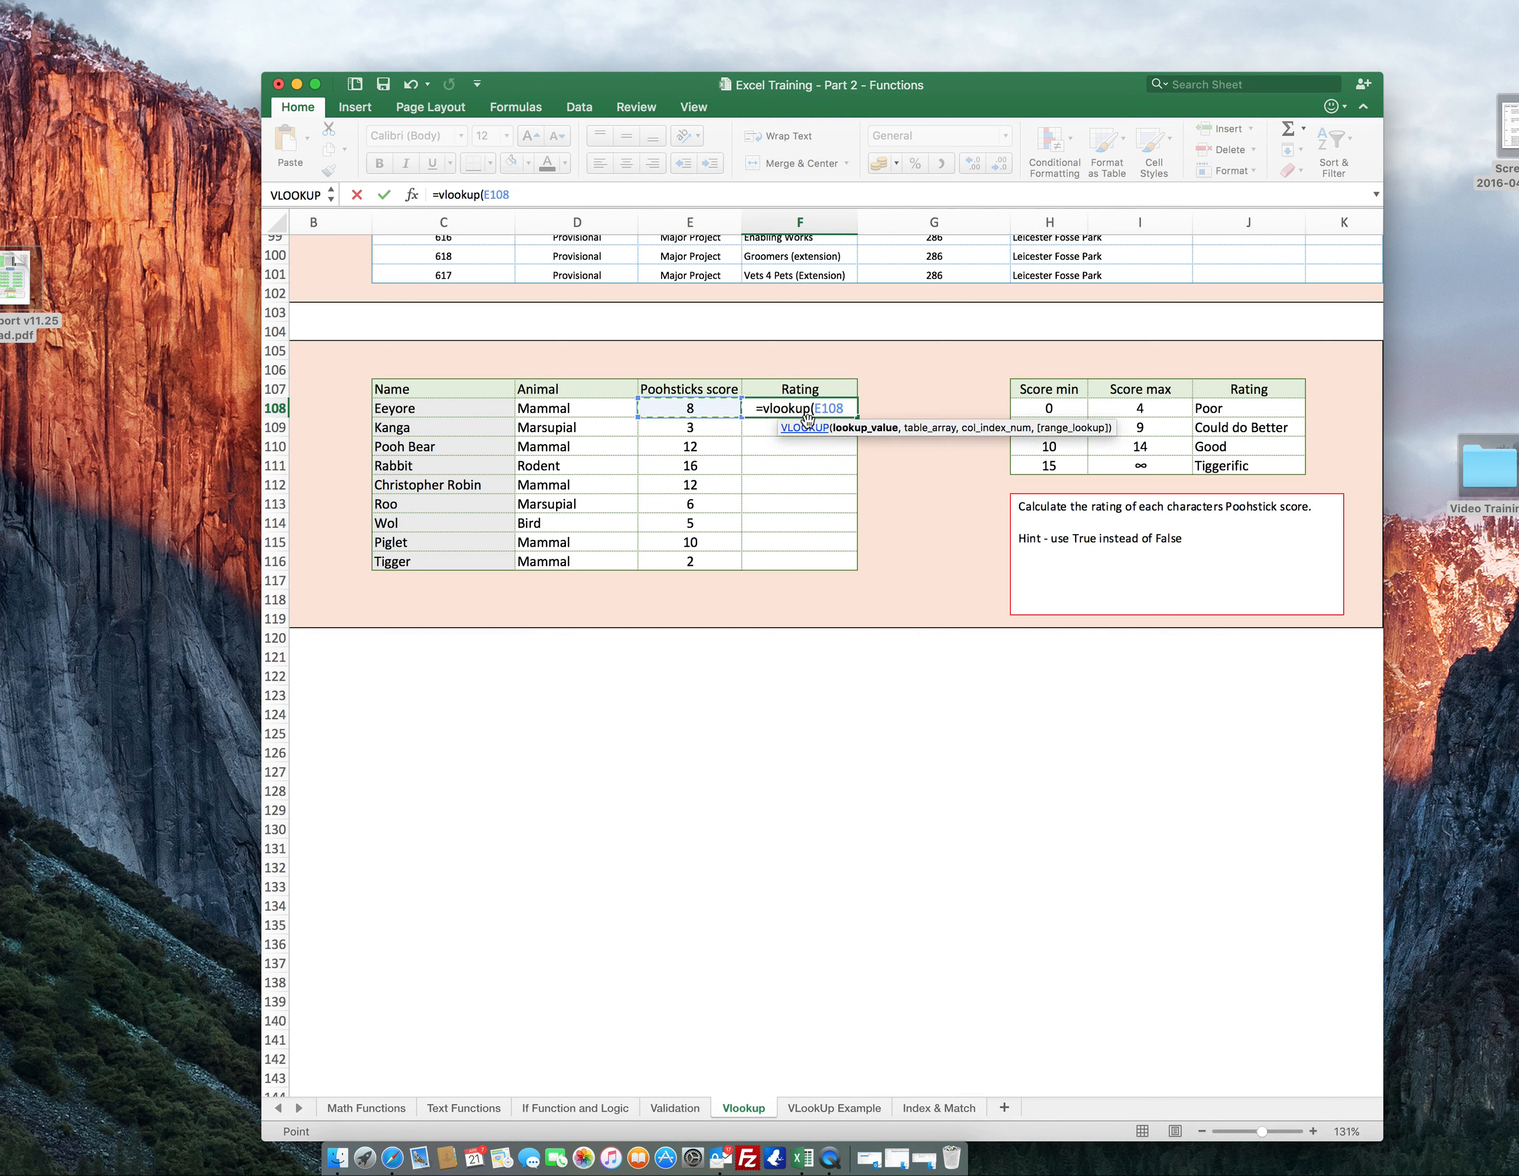
pyautogui.click(1061, 411)
pyautogui.moveTo(1061, 411); pyautogui.dragTo(1230, 465)
pyautogui.press('Escape')
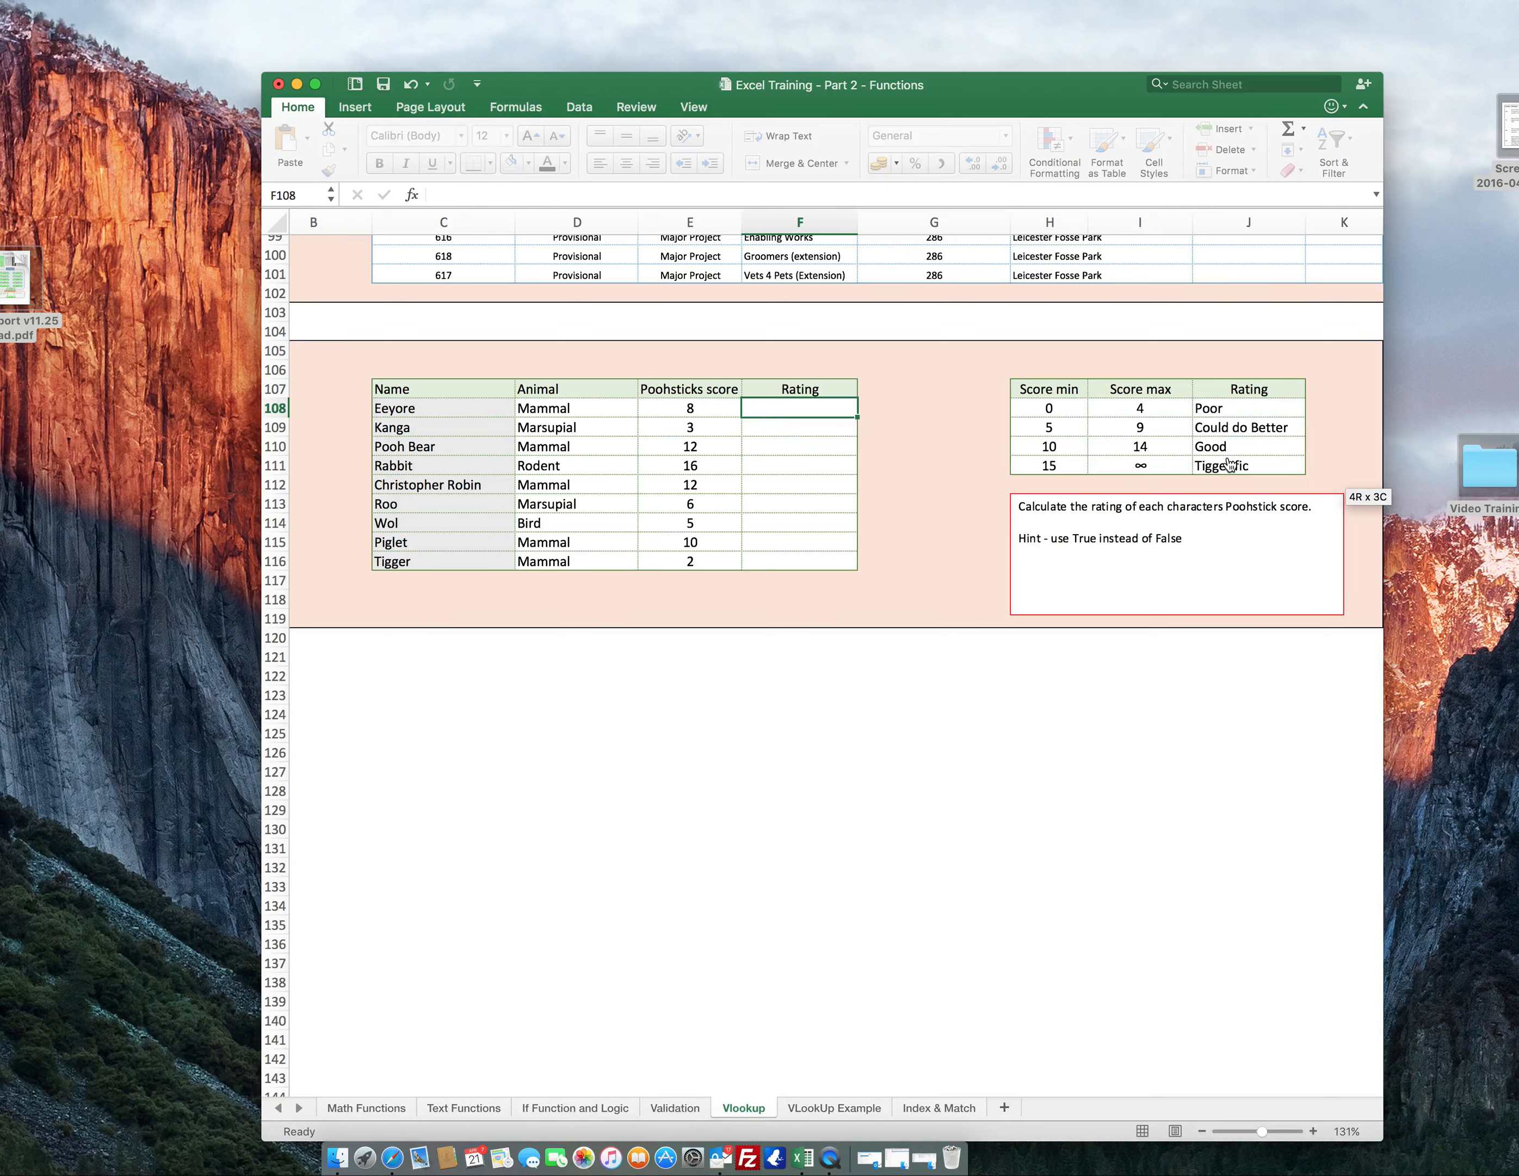
# Enter =VLOOKUP(E108,H108:J111,3,TRUE) in F108 to look up Eeyore's rating from the Poohsticks score.
pyautogui.write('=vlookup(')
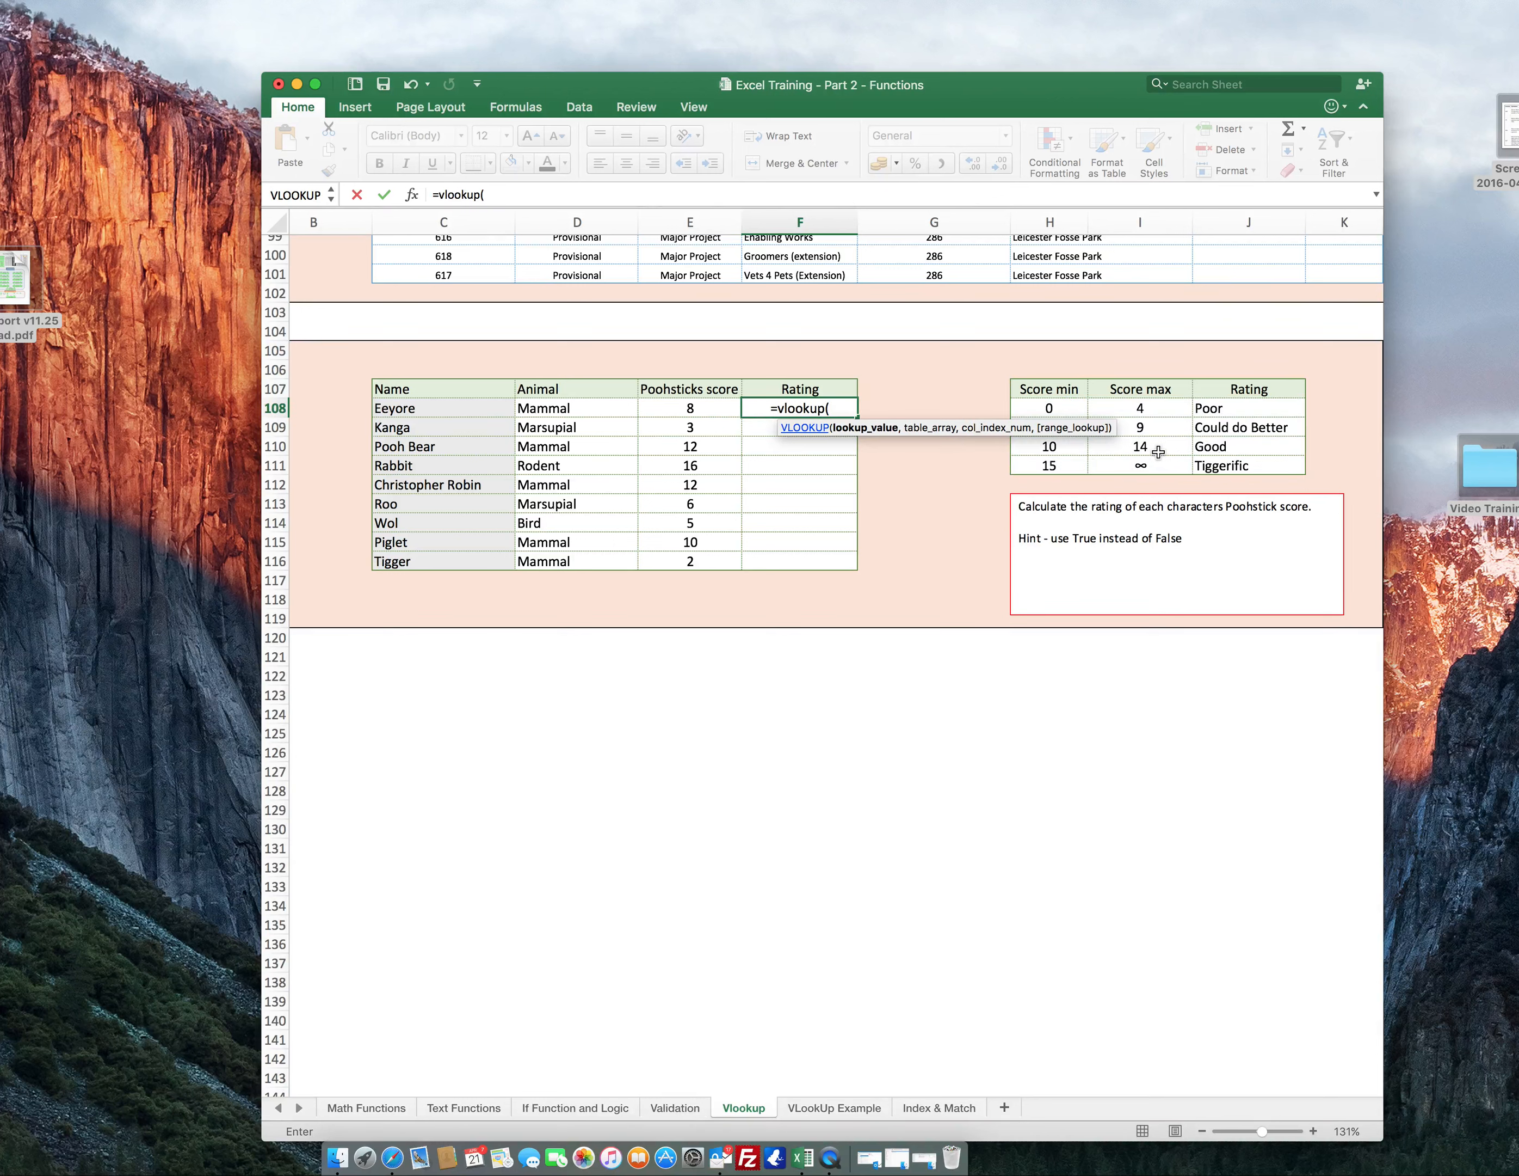
pyautogui.click(706, 411)
pyautogui.write(',')
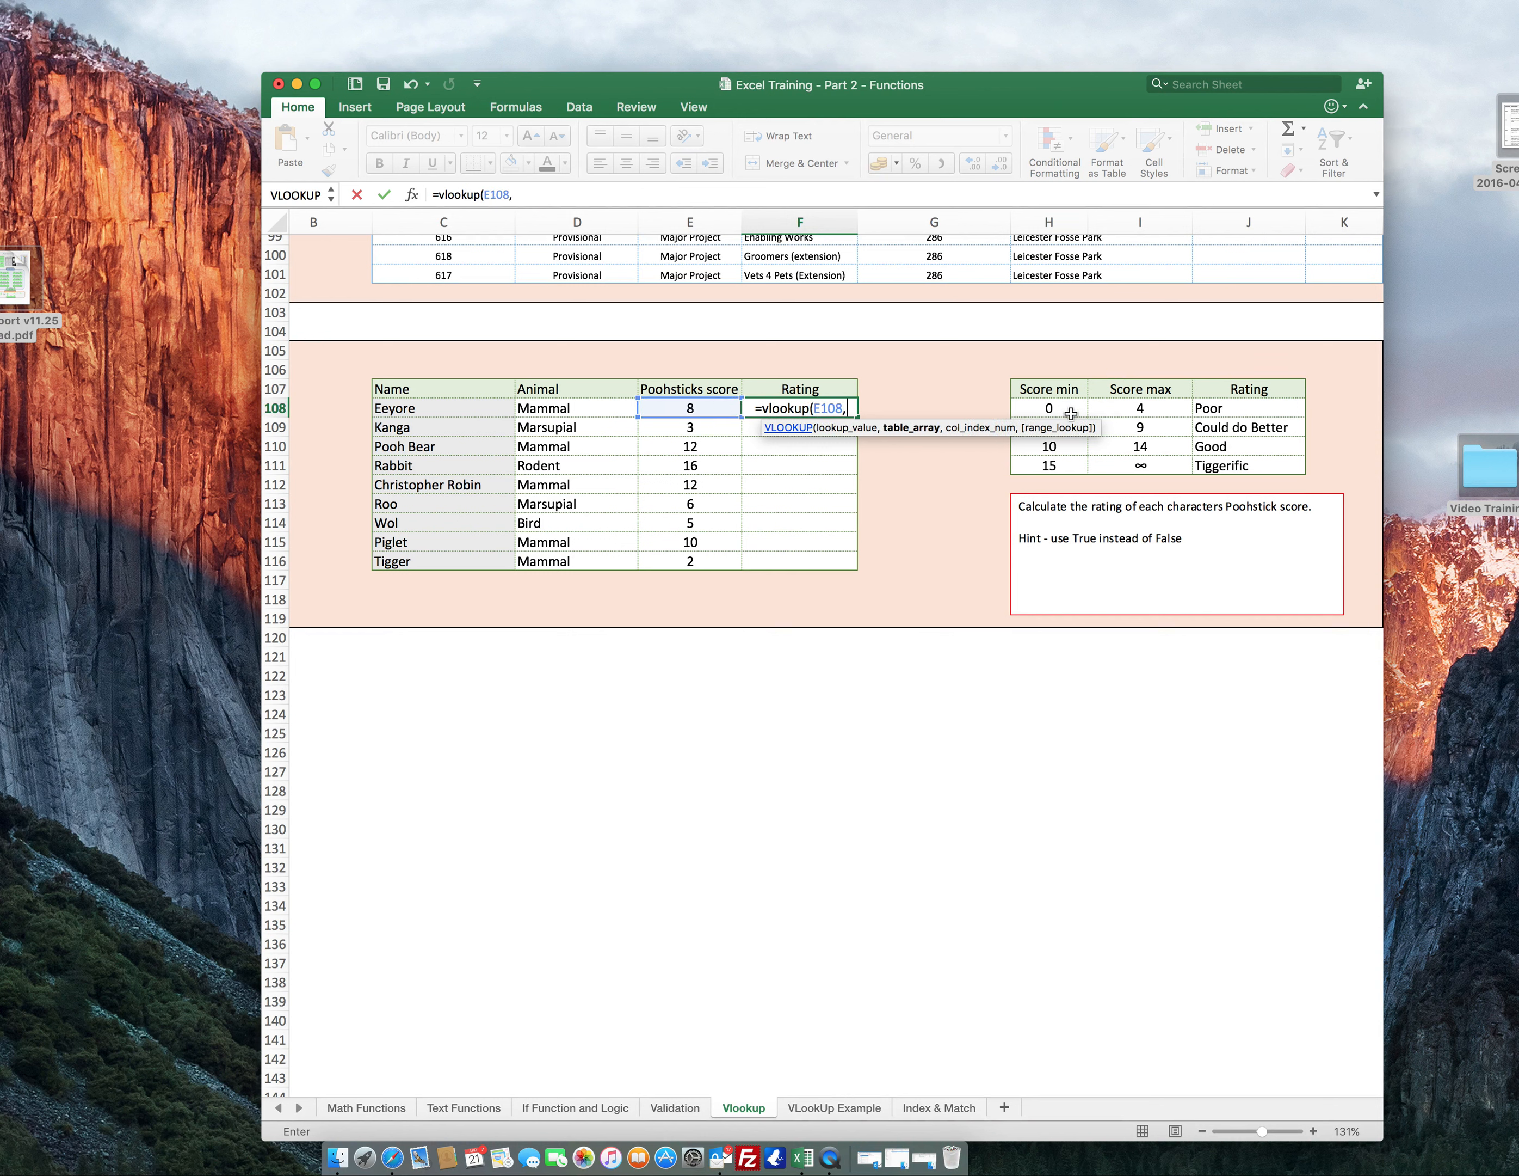
pyautogui.moveTo(1049, 409); pyautogui.dragTo(1232, 464)
pyautogui.write(',')
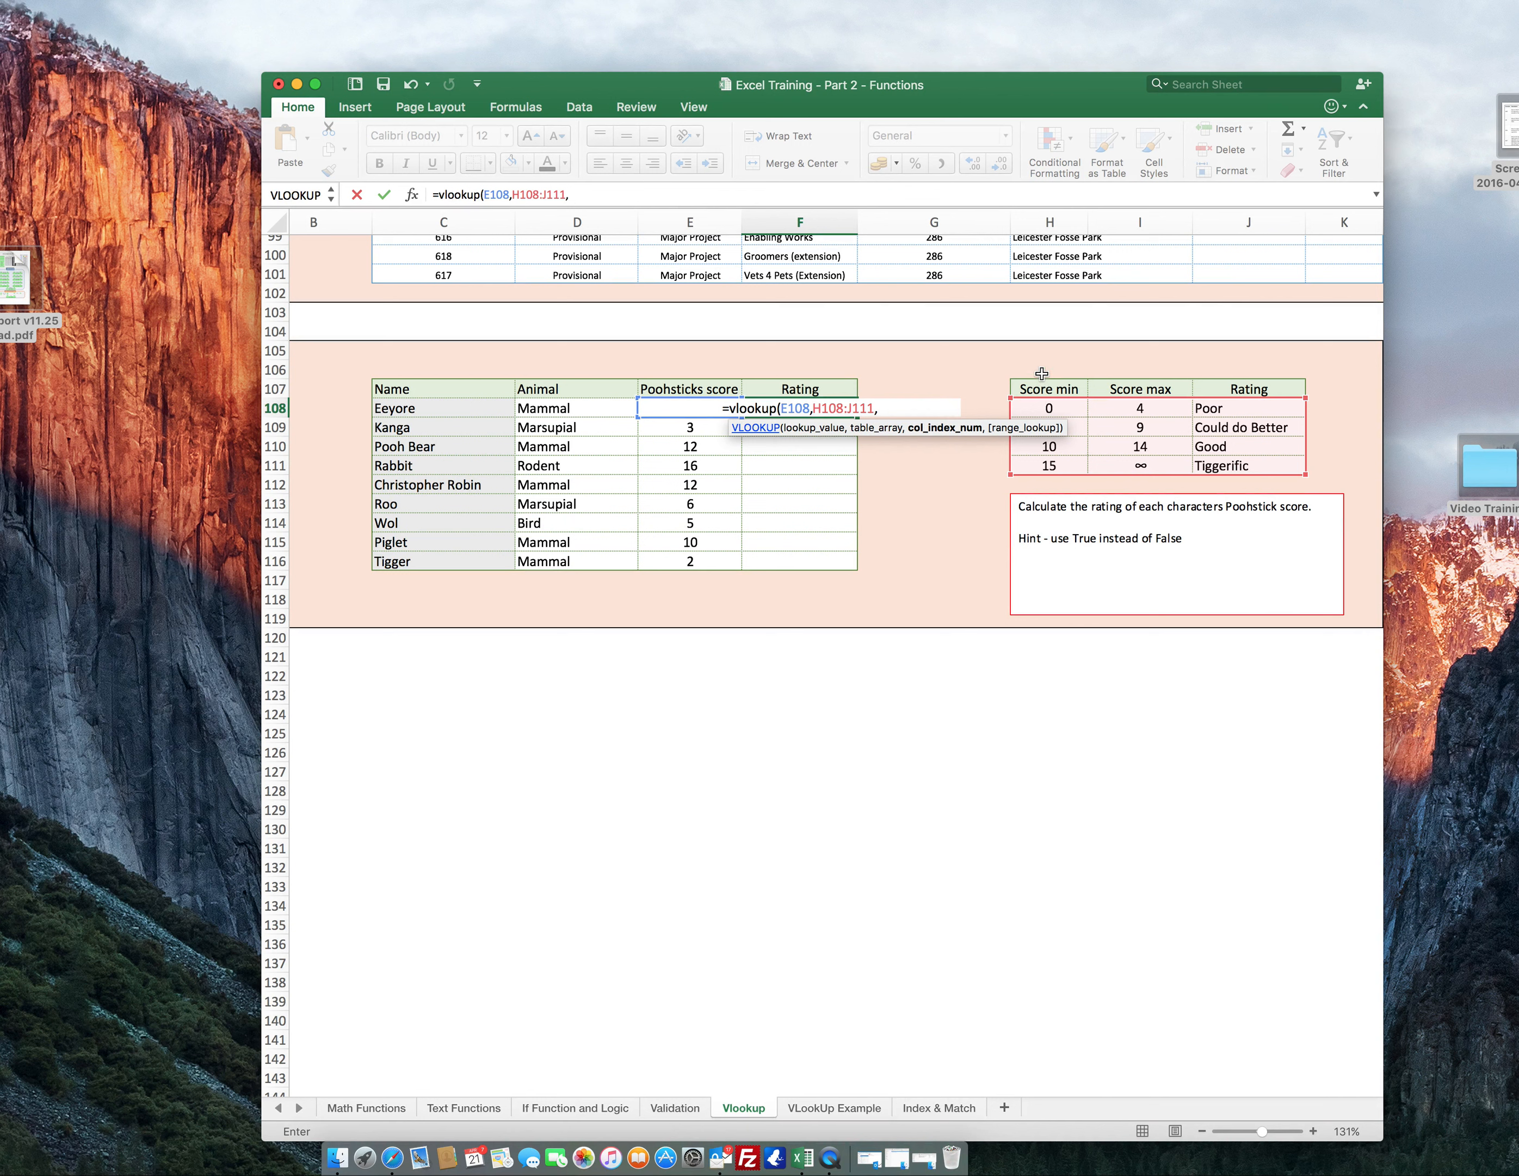
pyautogui.write('3,')
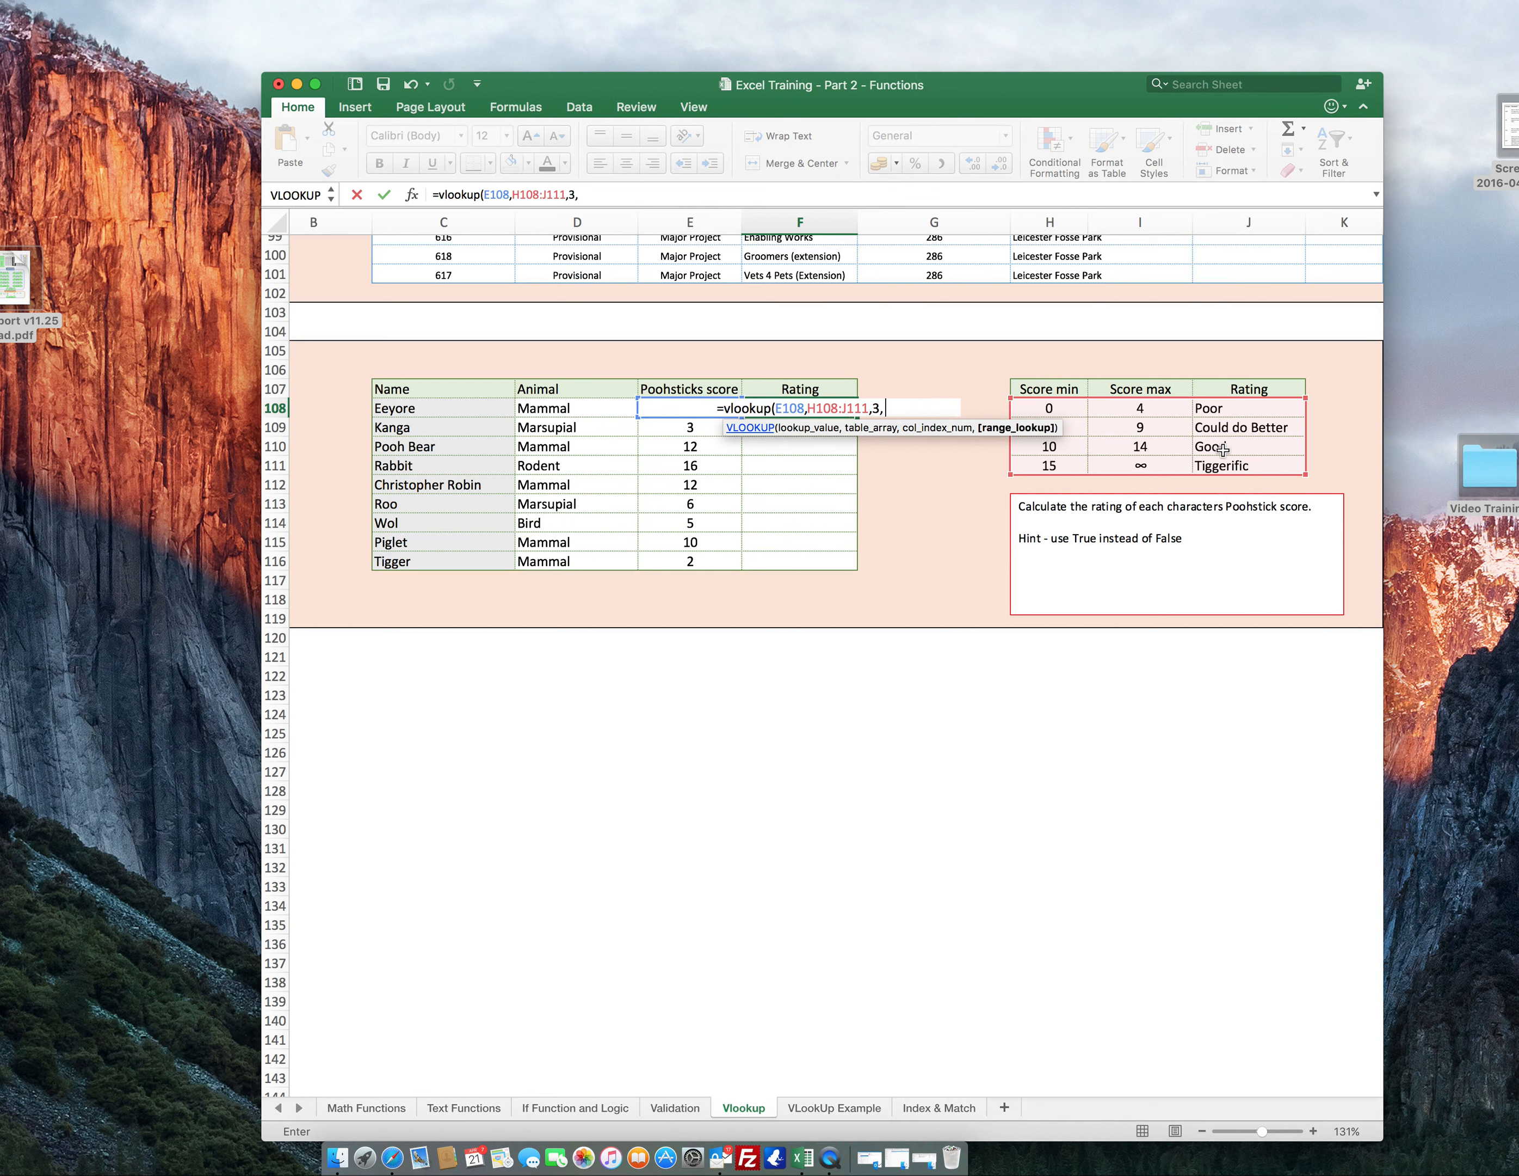
pyautogui.write('true')
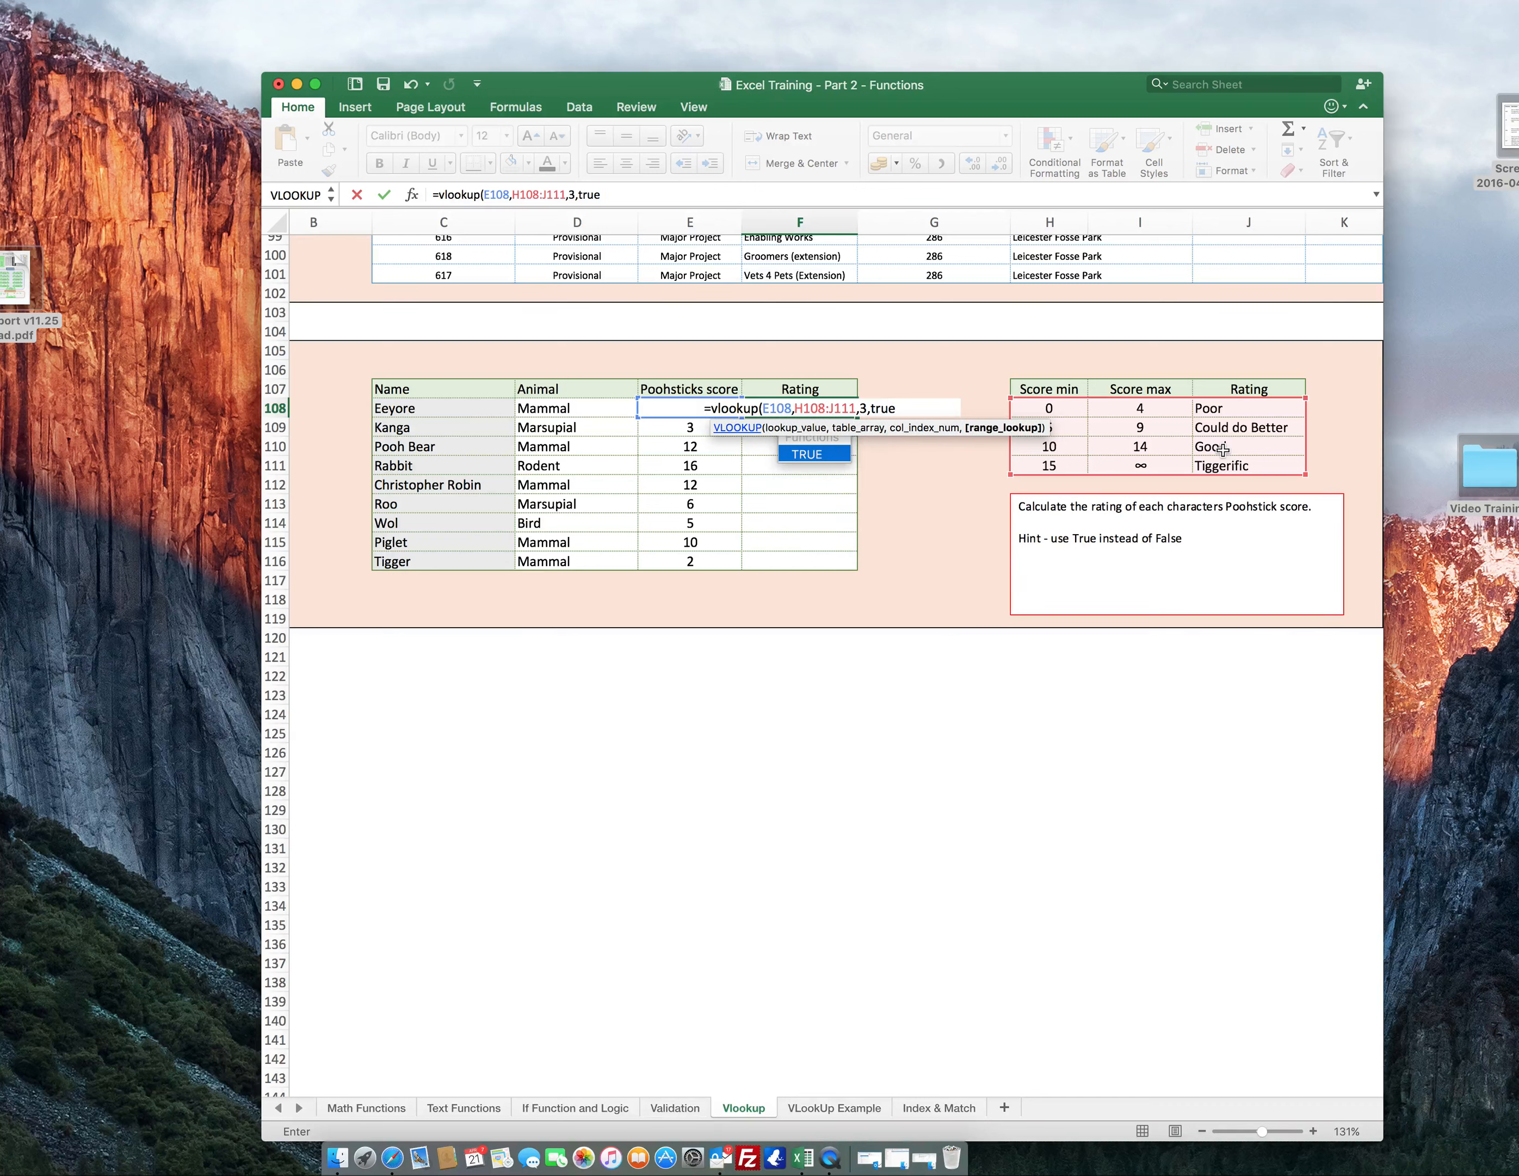
pyautogui.write(')')
pyautogui.press('Return')
pyautogui.press('Up')
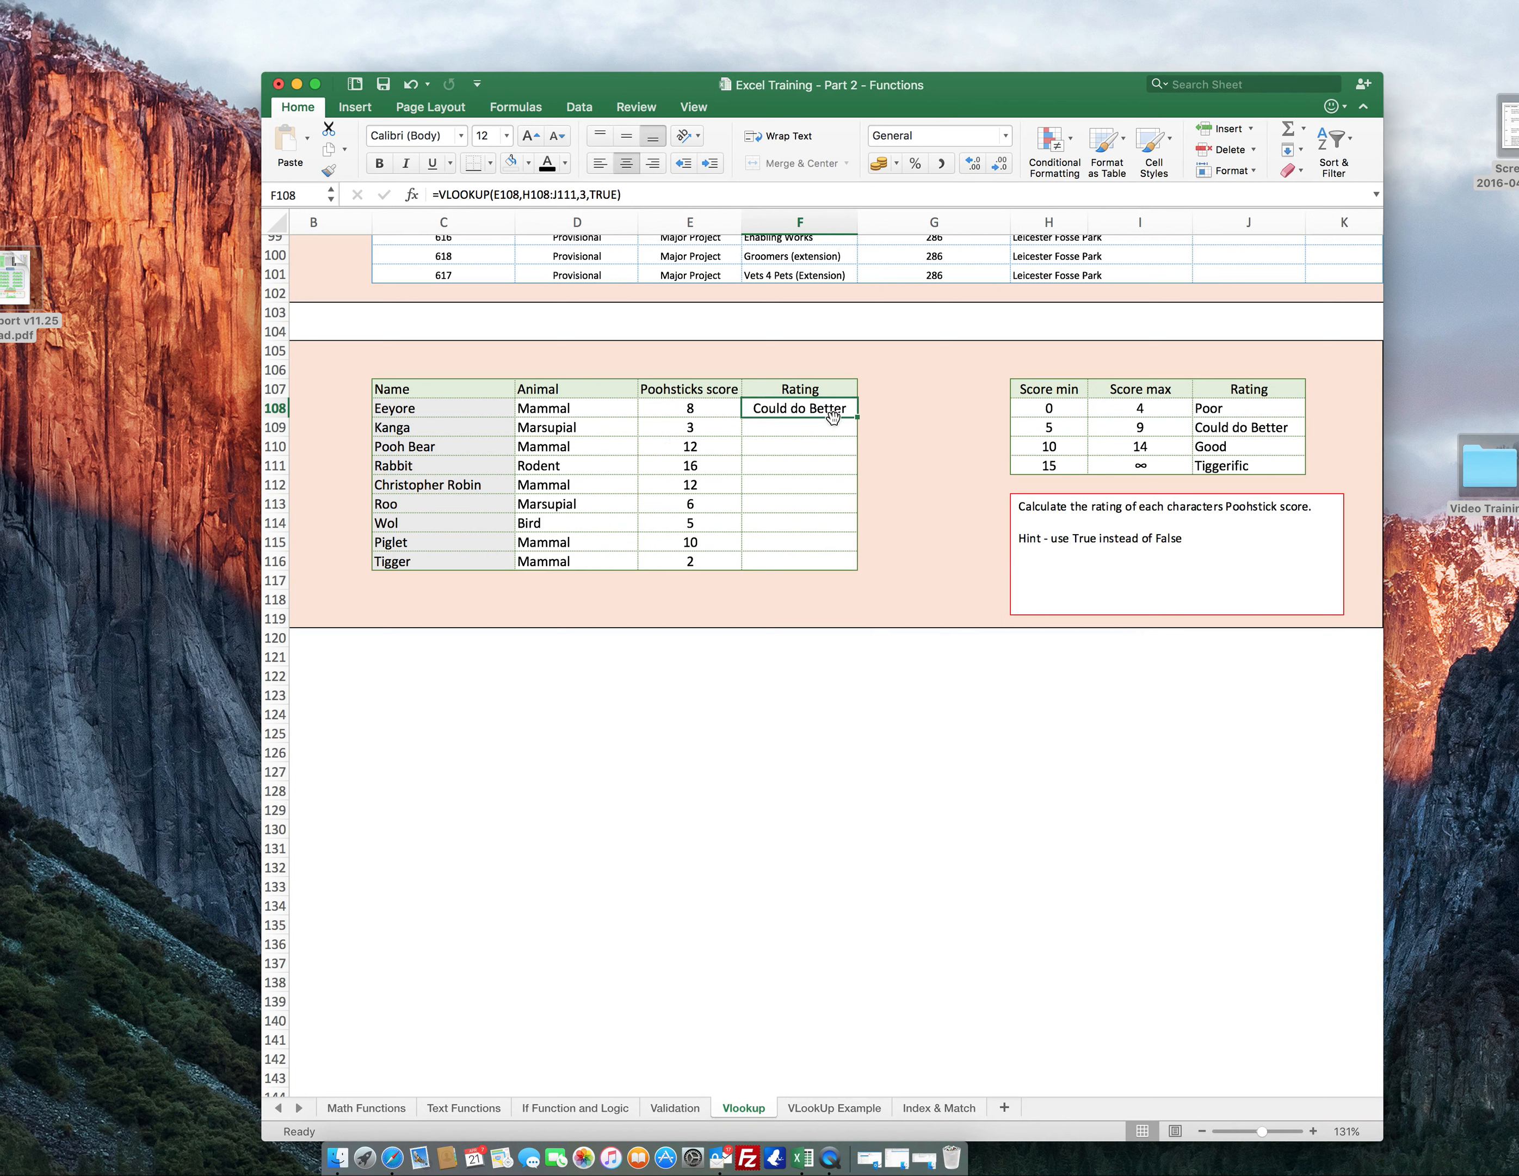
# Make the table range in F108's formula absolute as $H$108:$J$111 and fill the formula down to F116.
pyautogui.click(526, 194)
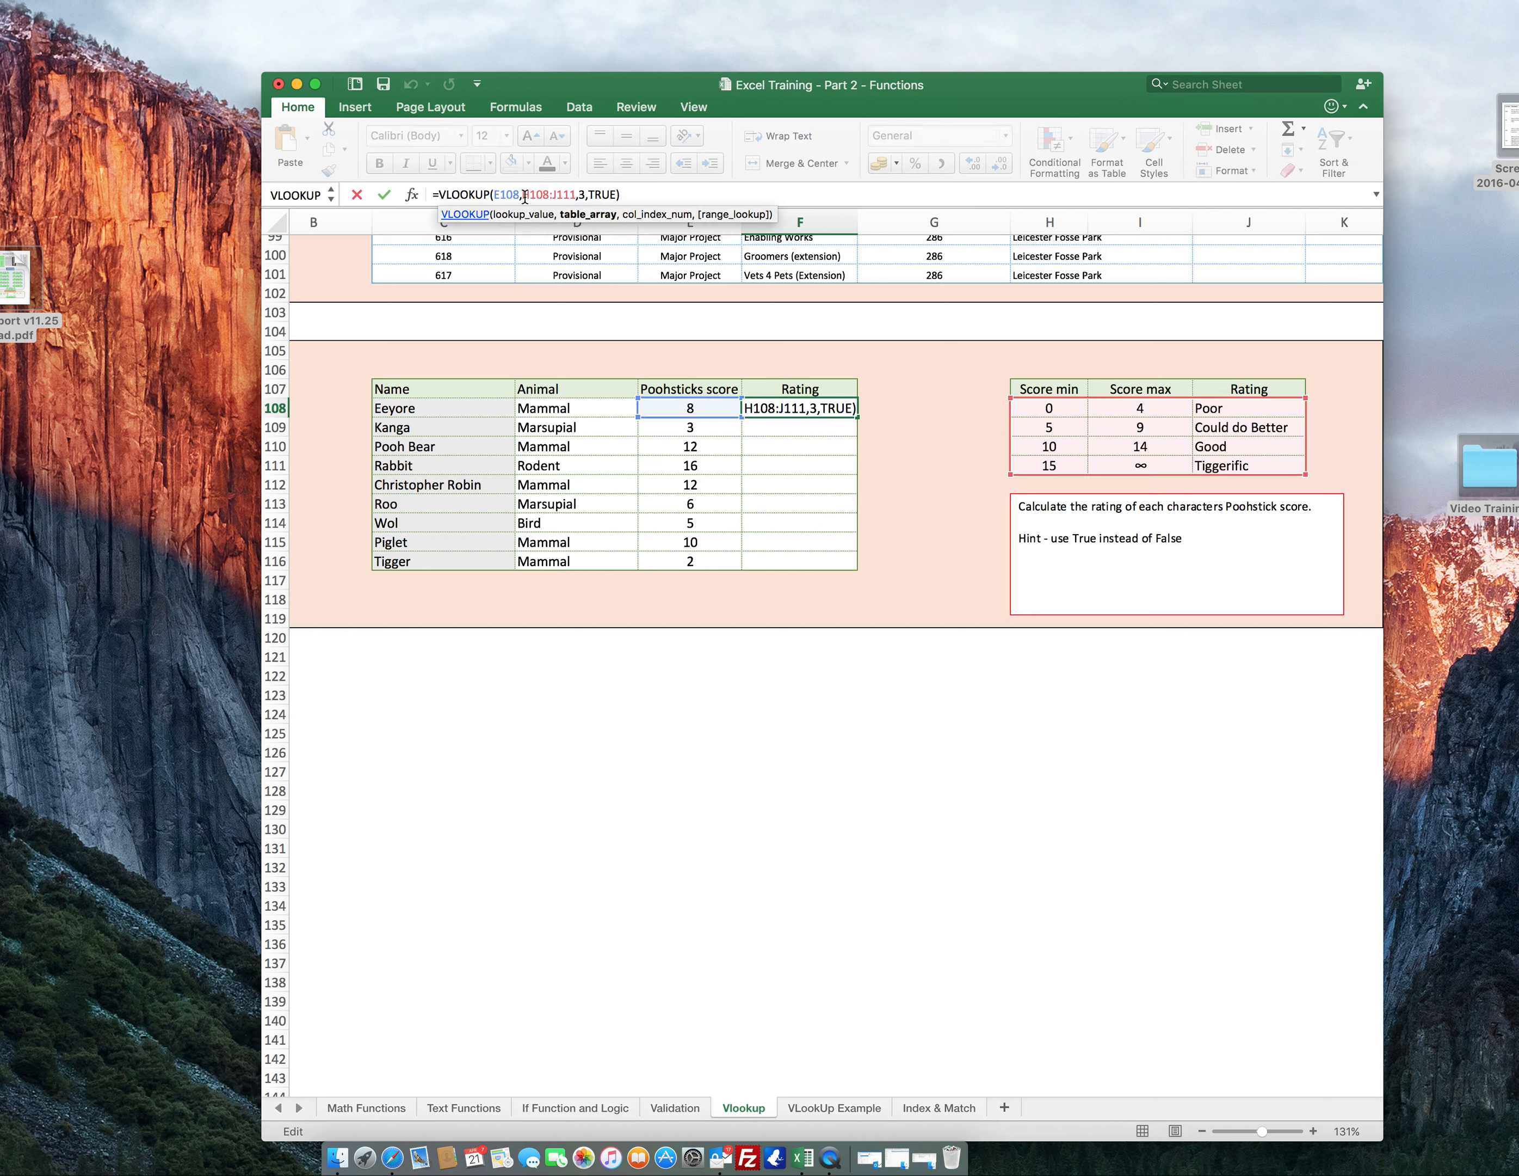
pyautogui.write('$$')
pyautogui.press('Right')
pyautogui.press('Right')
pyautogui.press('Right')
pyautogui.press('Right')
pyautogui.write('$')
pyautogui.press('Right')
pyautogui.write('$')
pyautogui.press('Return')
pyautogui.press('Up')
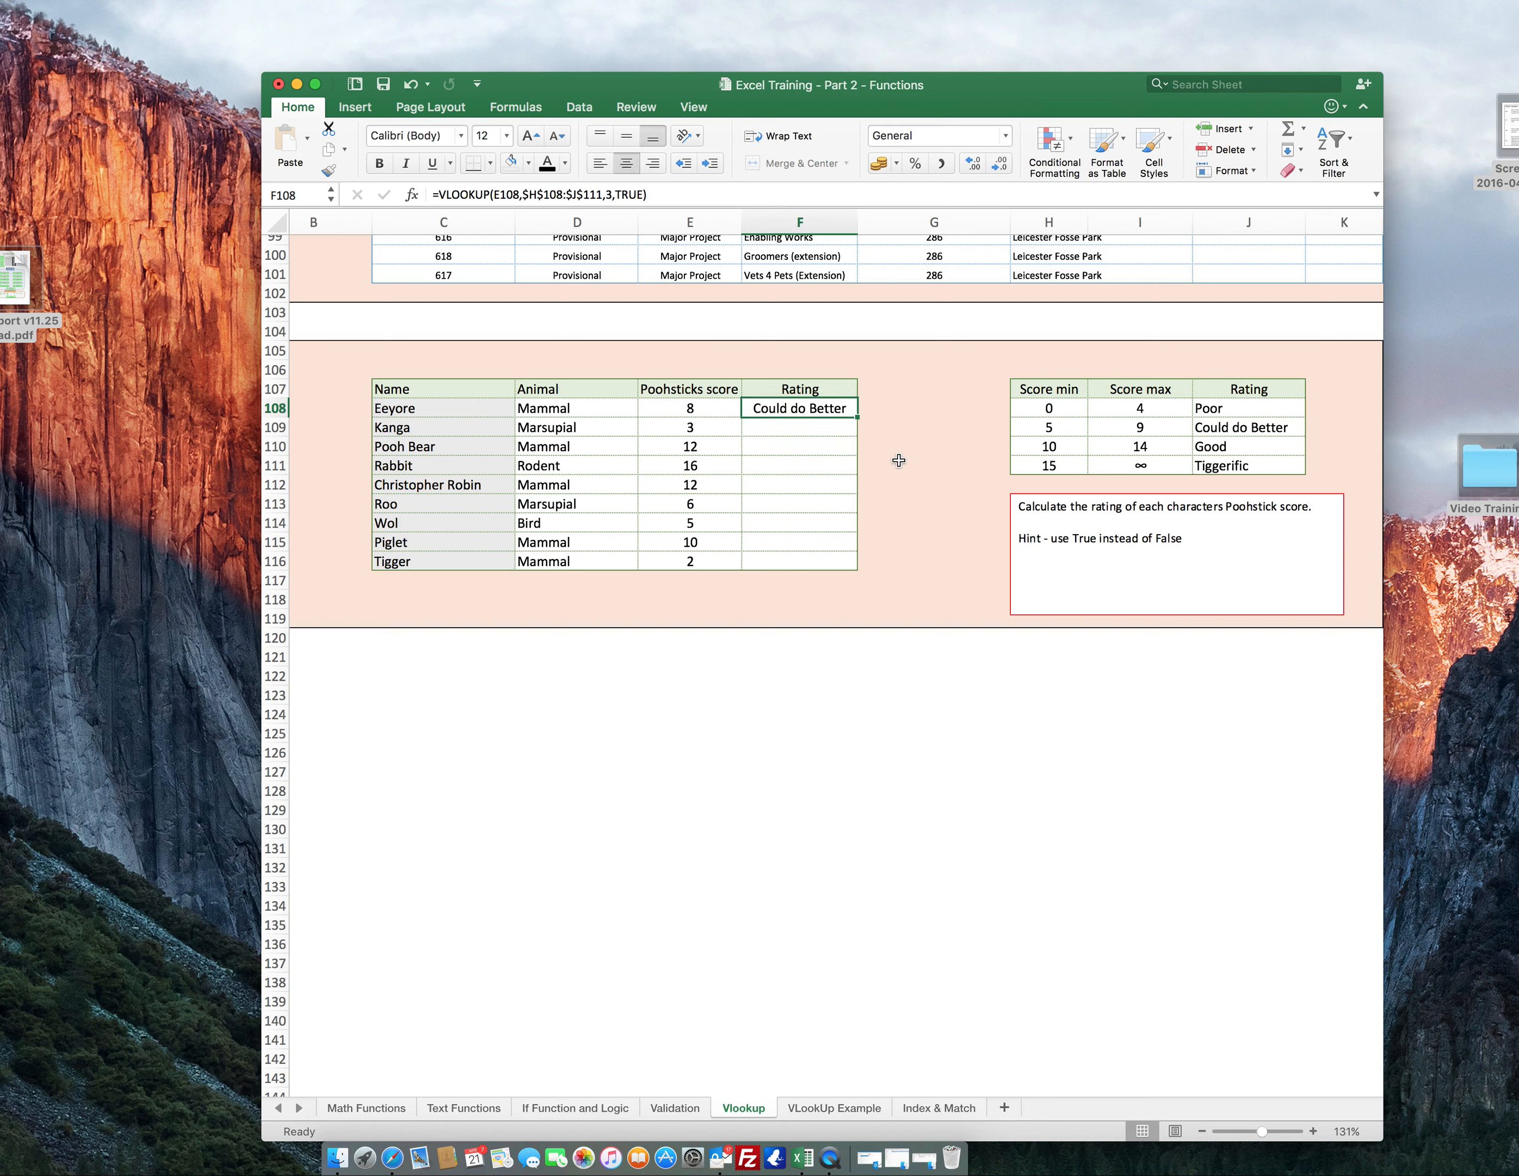
pyautogui.moveTo(858, 418); pyautogui.dragTo(848, 561)
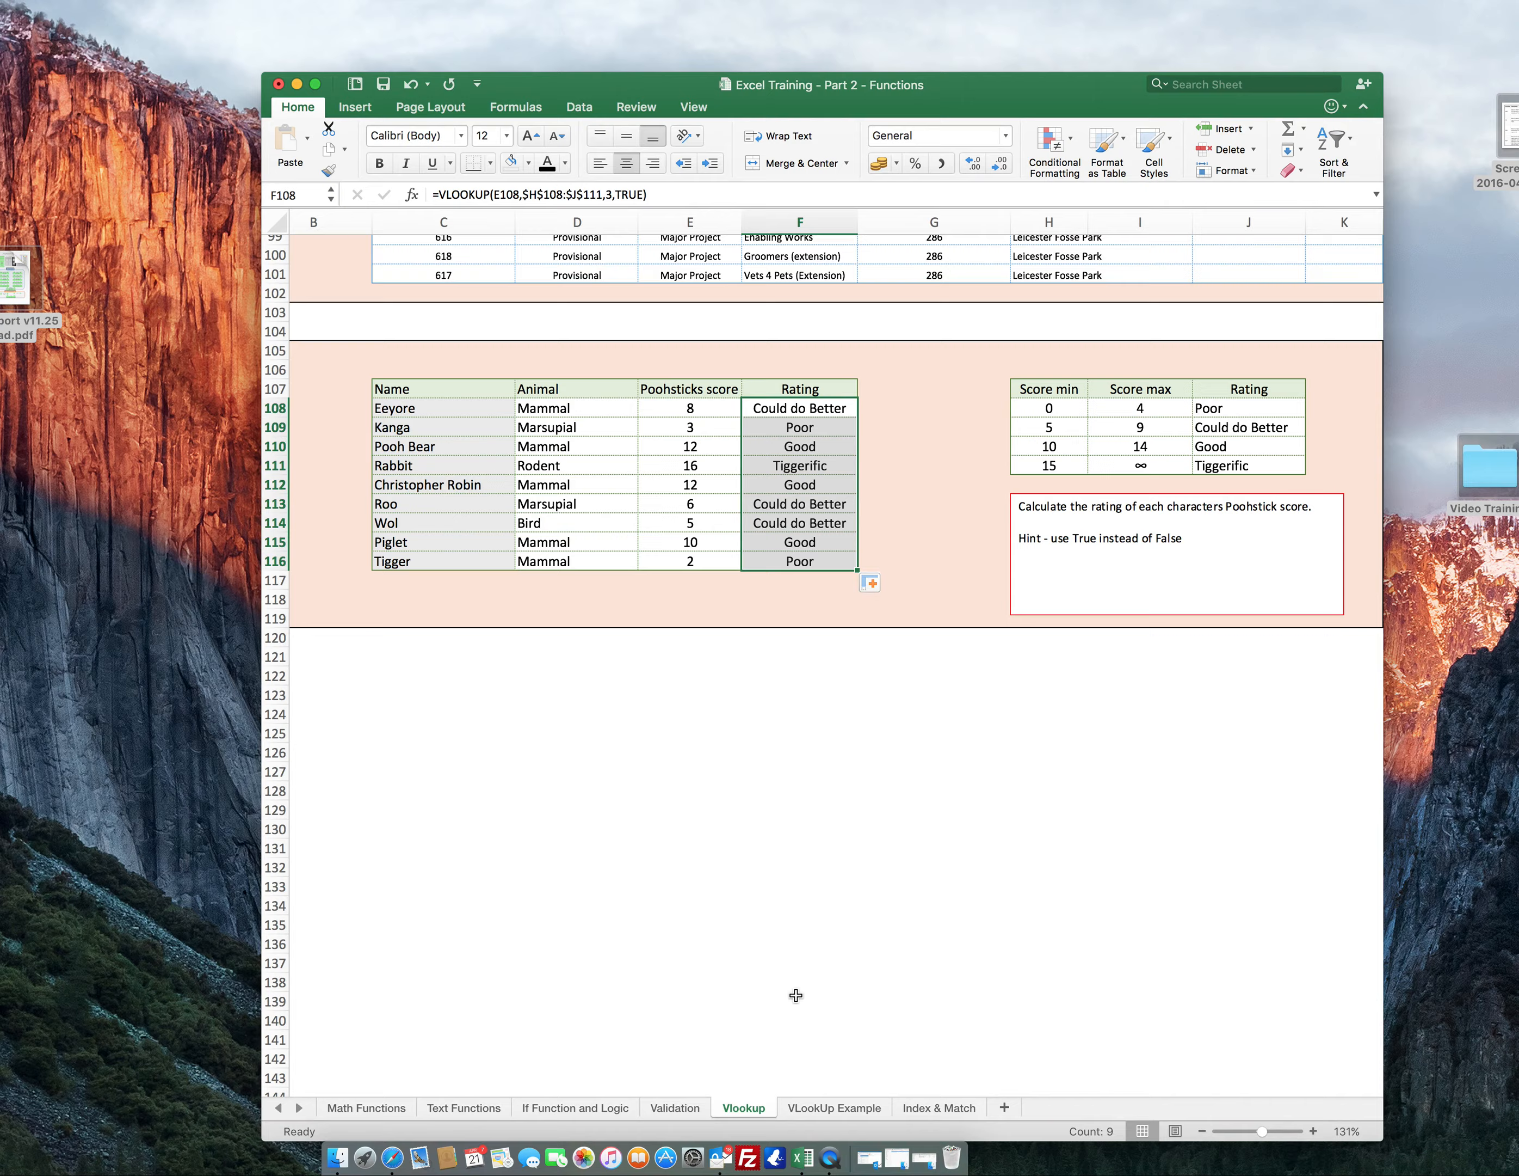
pyautogui.scroll(20, 786, 886)
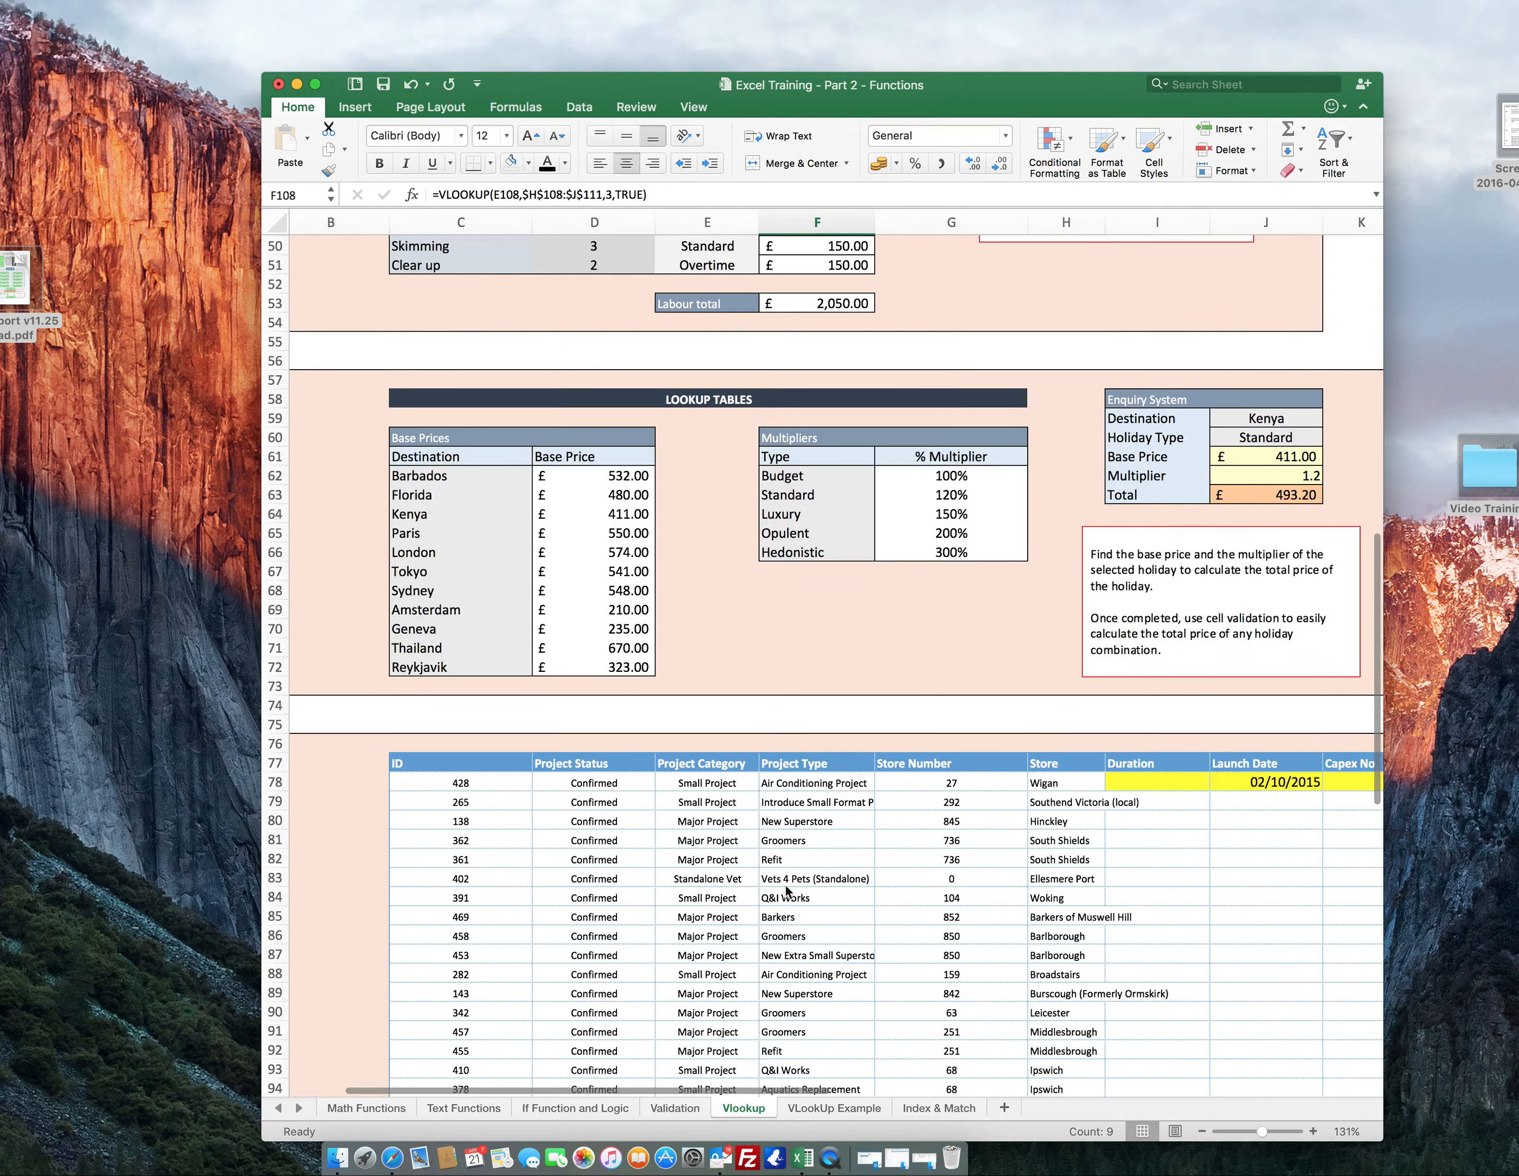
pyautogui.hscroll(-3, 785, 885)
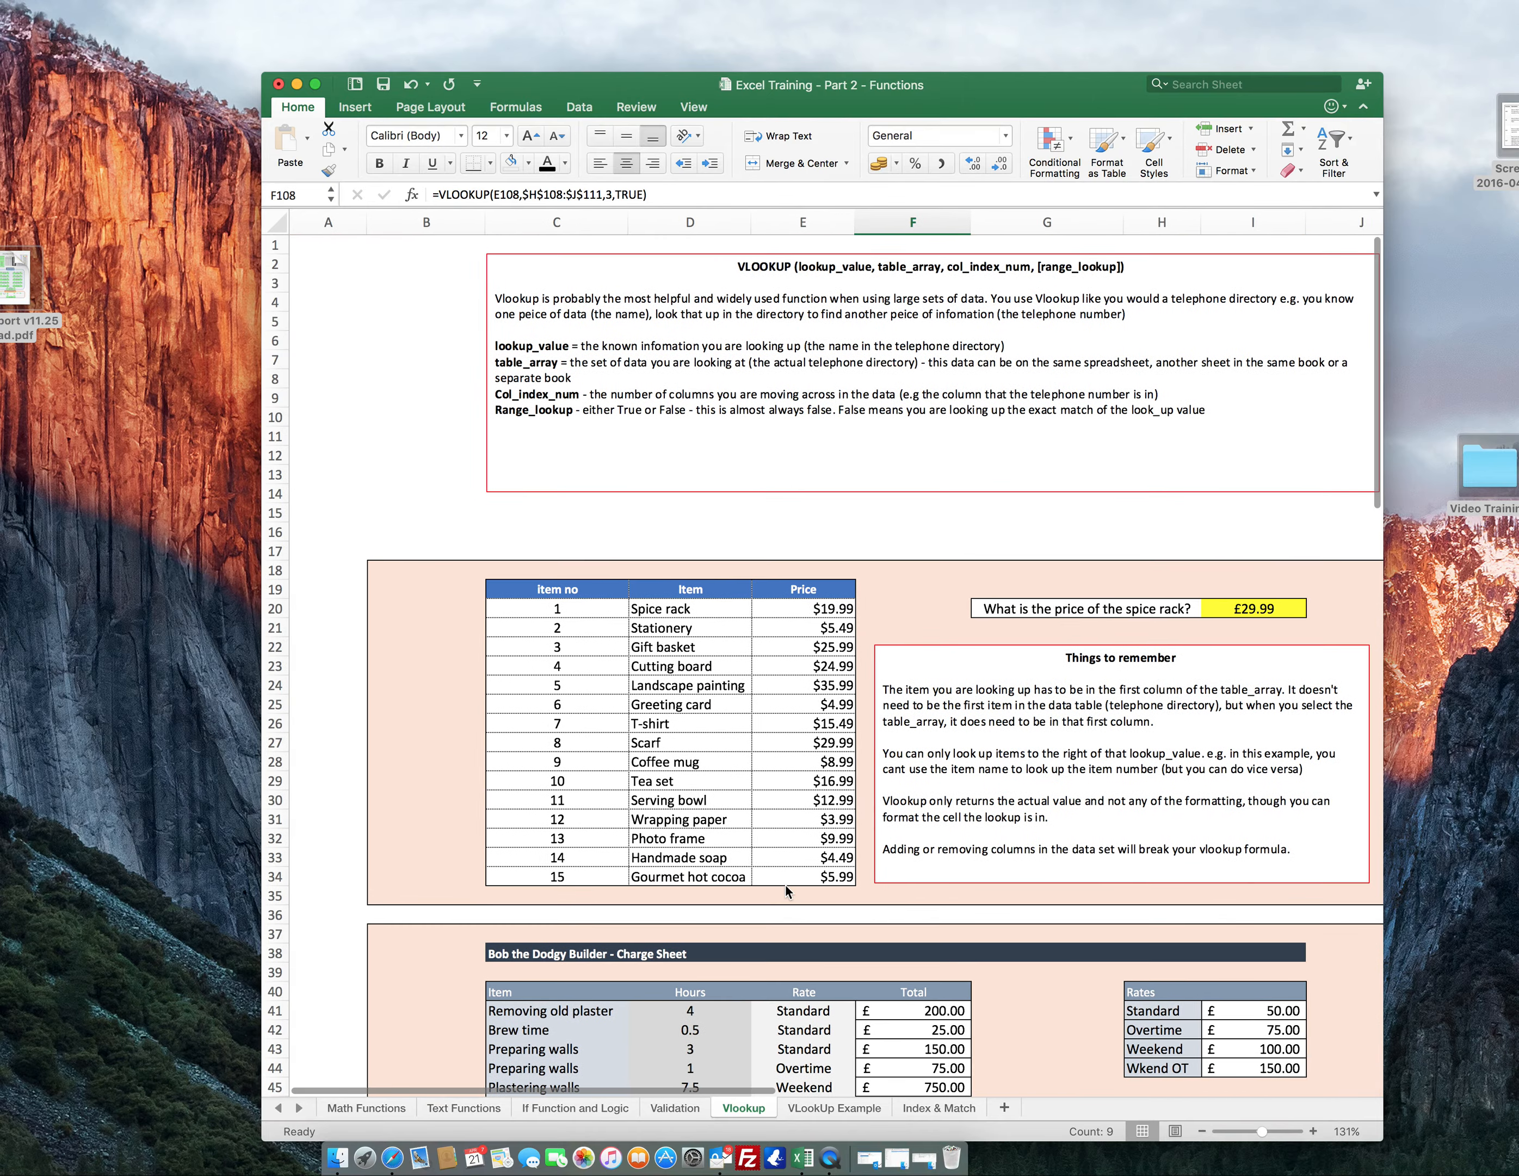